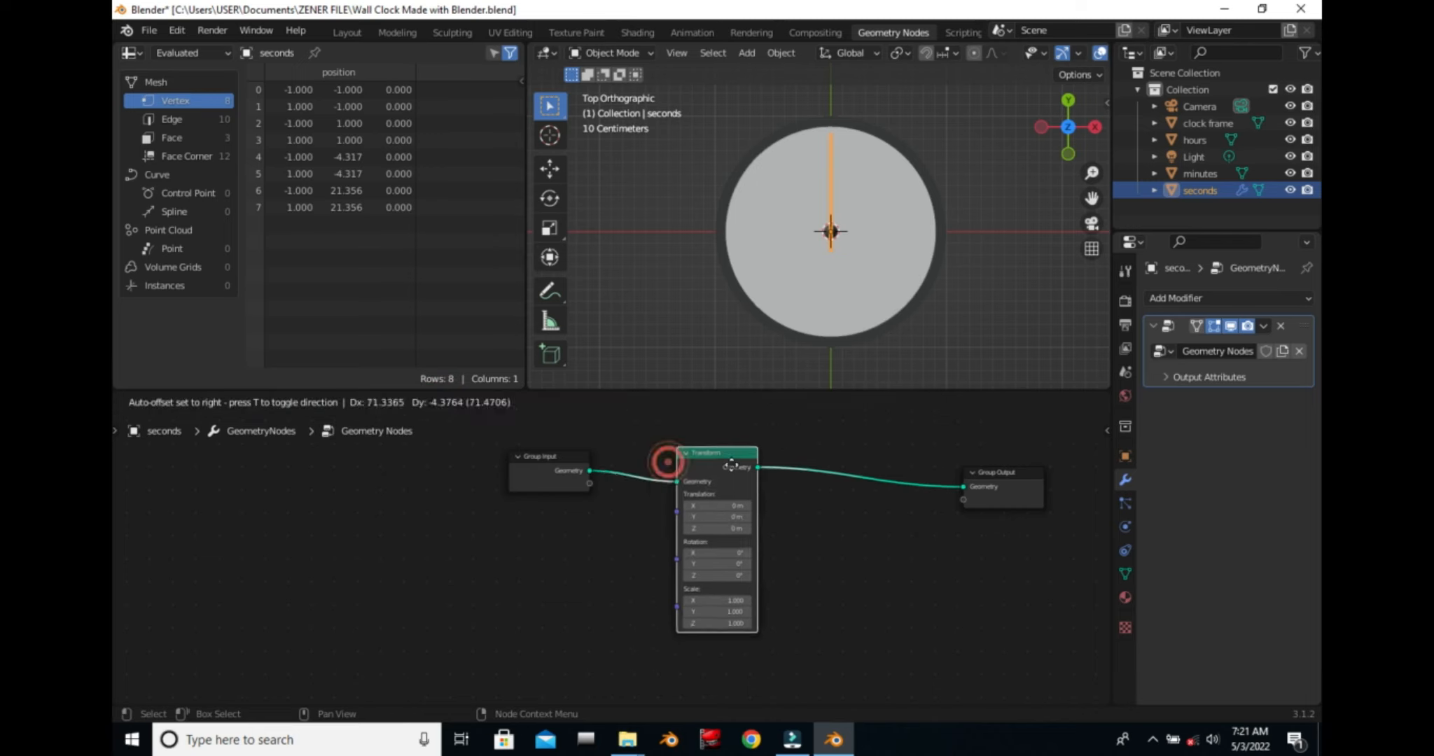
# Add a Join Geometry node to the seconds object's node tree, in the empty area below the Group Input node.
pyautogui.click(237, 403)
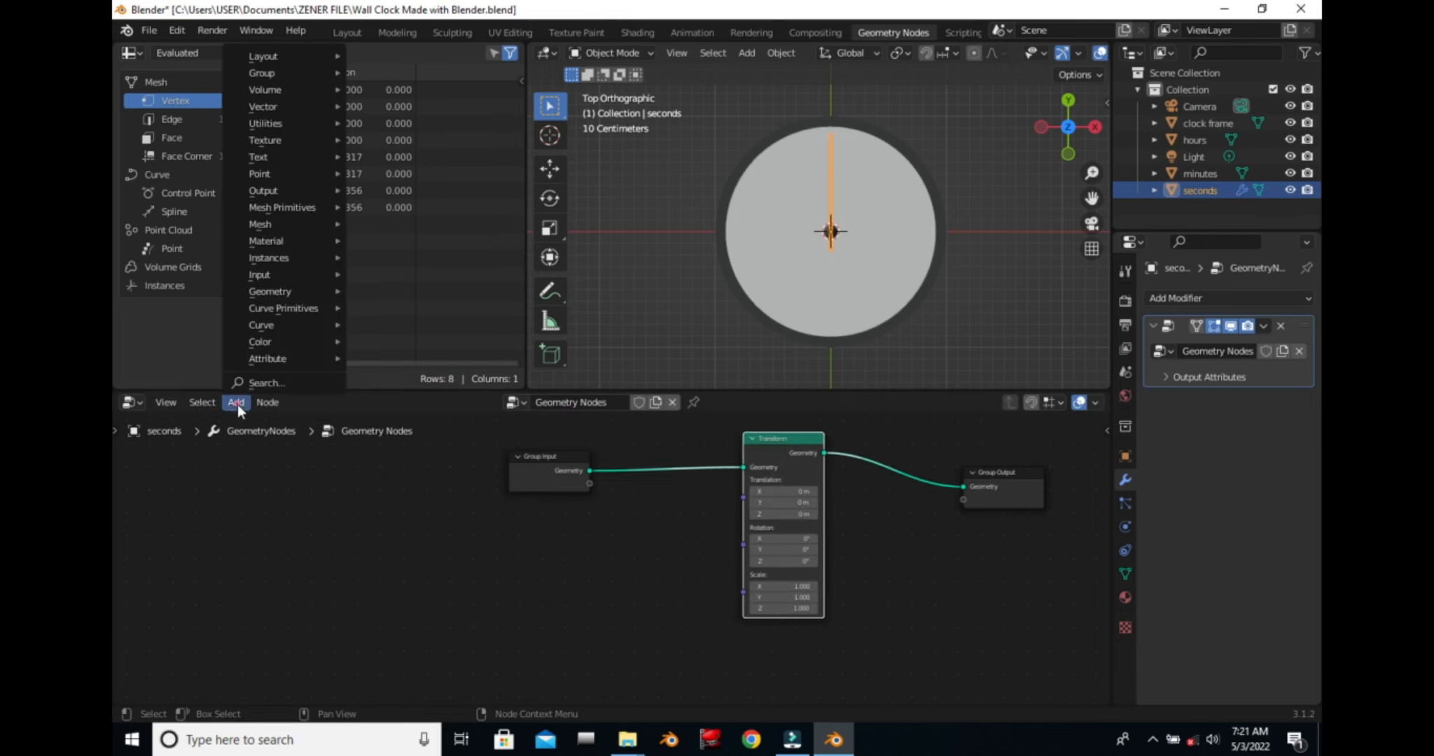
pyautogui.click(279, 382)
pyautogui.write('join')
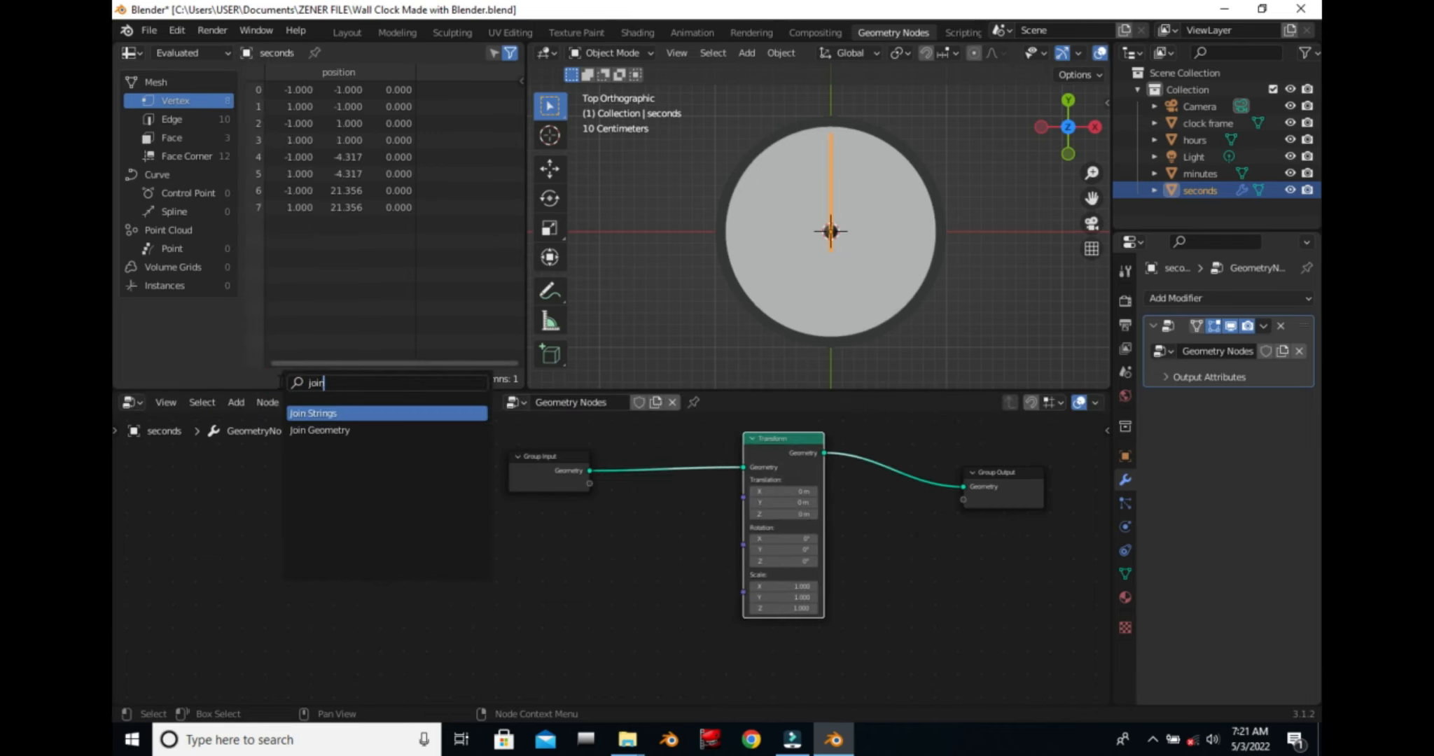
pyautogui.click(357, 432)
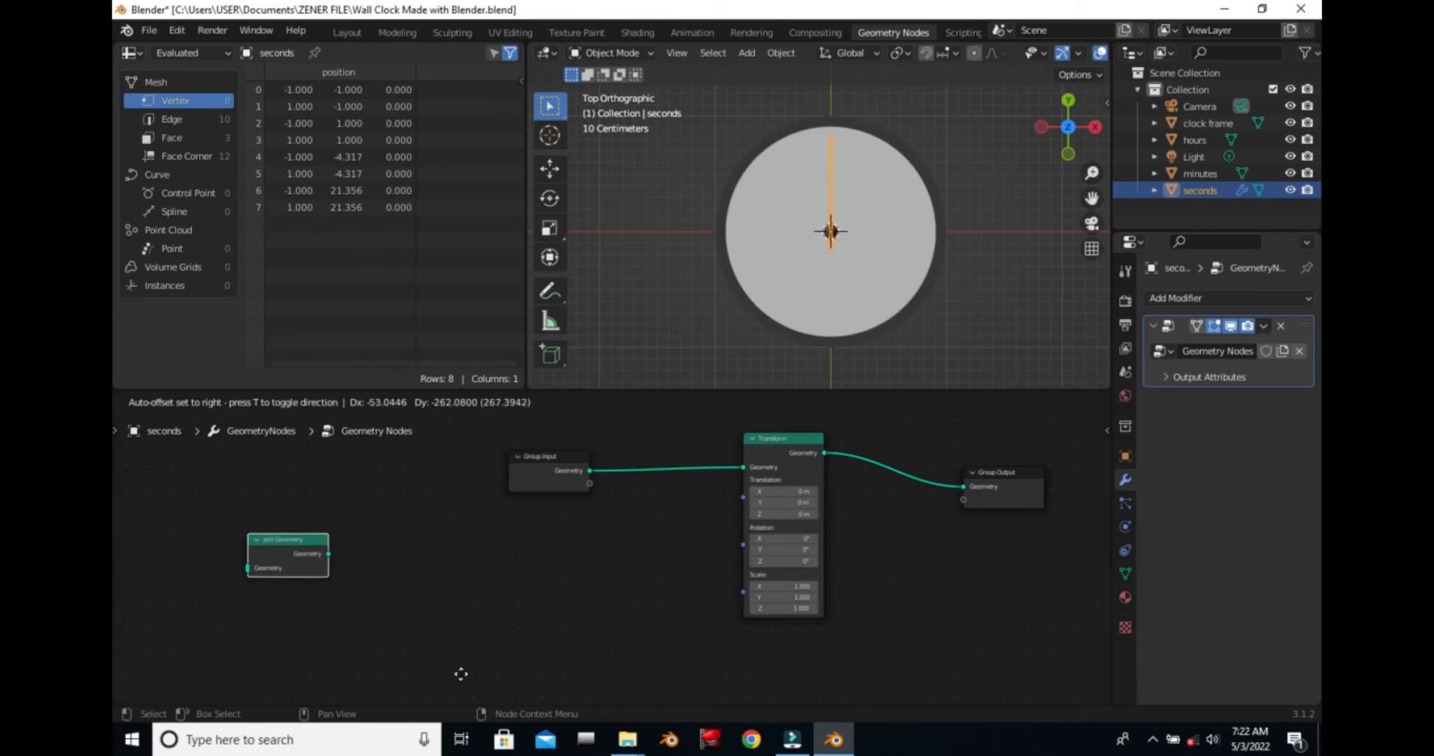
pyautogui.click(565, 681)
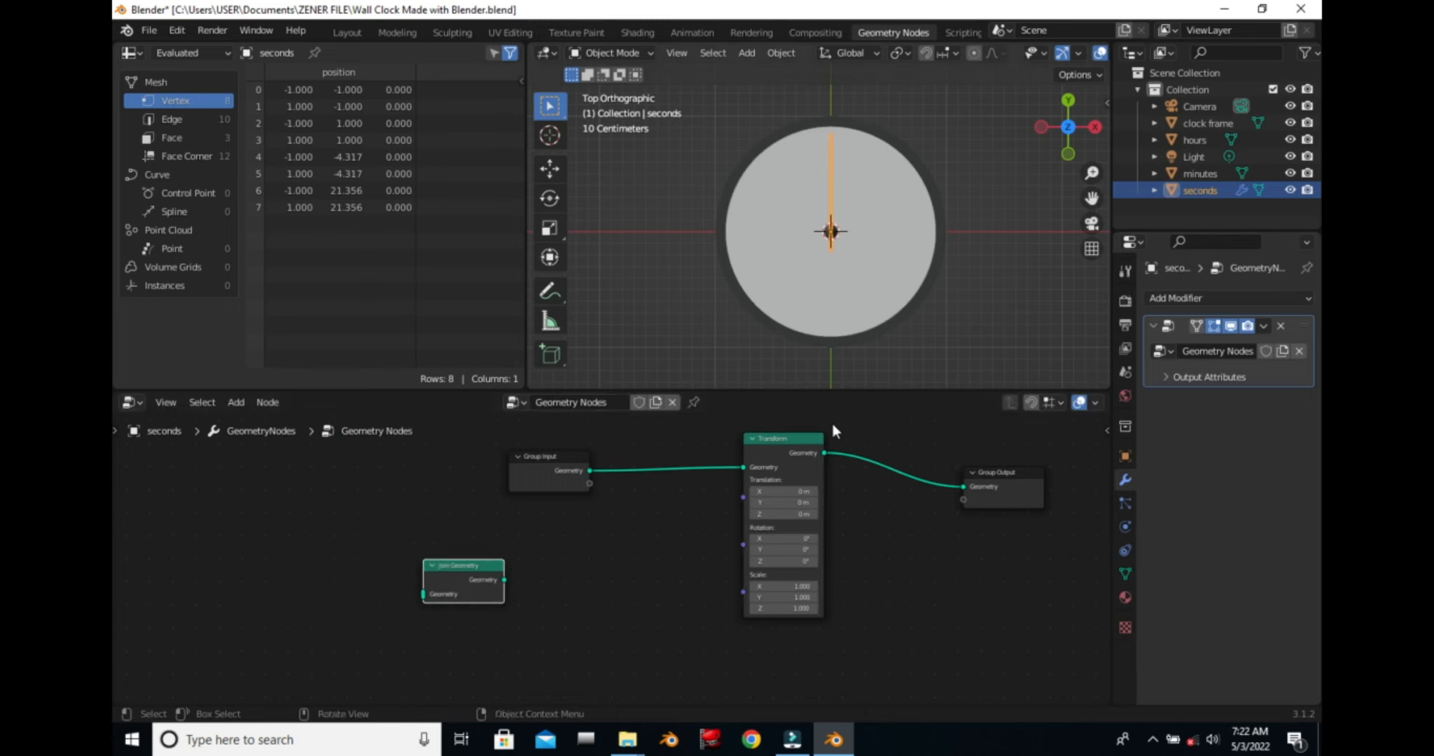
# Try out the Z rotation of the Transform node on the seconds hand and reset it to 0.
pyautogui.moveTo(785, 561); pyautogui.dragTo(816, 562)
pyautogui.doubleClick(791, 562)
pyautogui.press('BackSpace')
pyautogui.write('0')
pyautogui.press('Return')
# Add a Scene Time node, connect its Frame output to the Transform node's Rotation, and move it clear of Group Input.
pyautogui.click(235, 402)
pyautogui.click(322, 384)
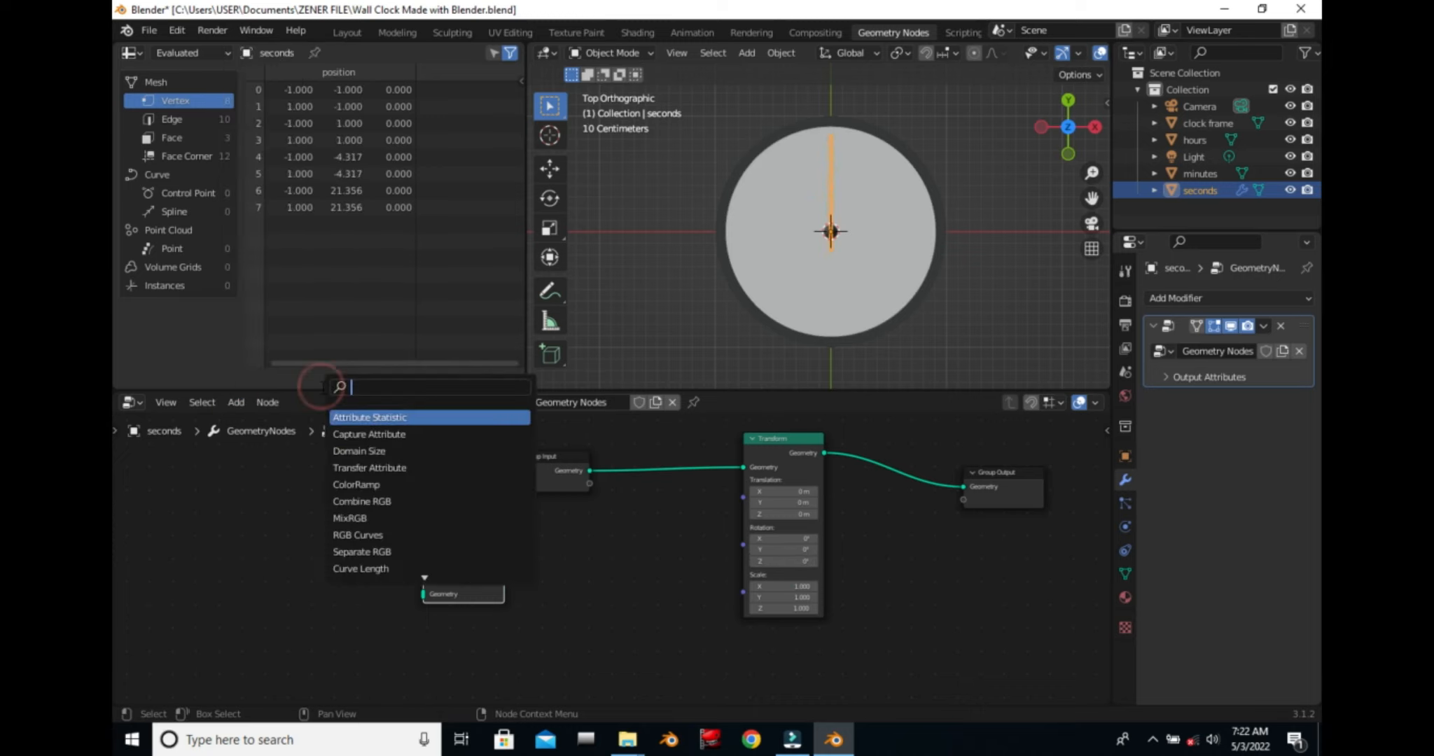
pyautogui.write('scene')
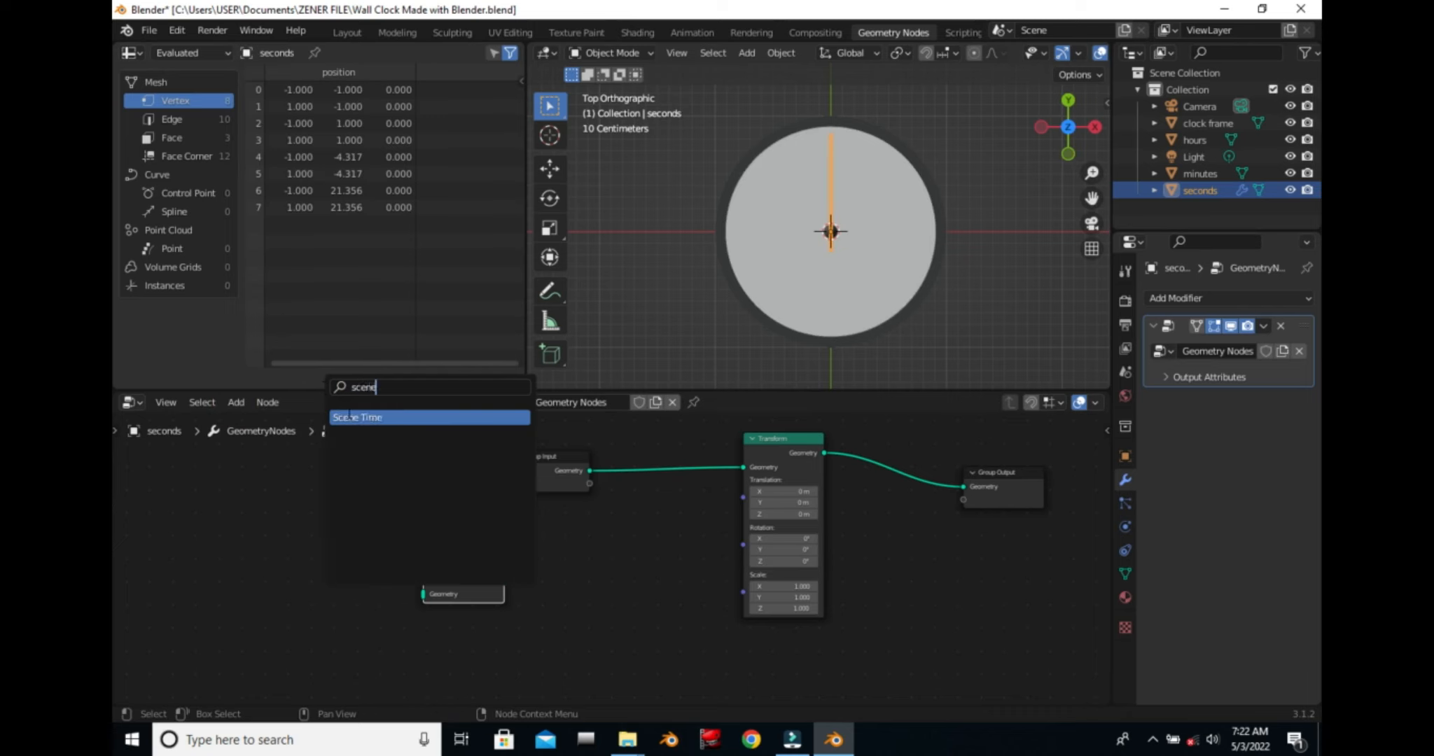
pyautogui.click(352, 417)
pyautogui.click(364, 490)
pyautogui.moveTo(402, 495); pyautogui.dragTo(744, 542)
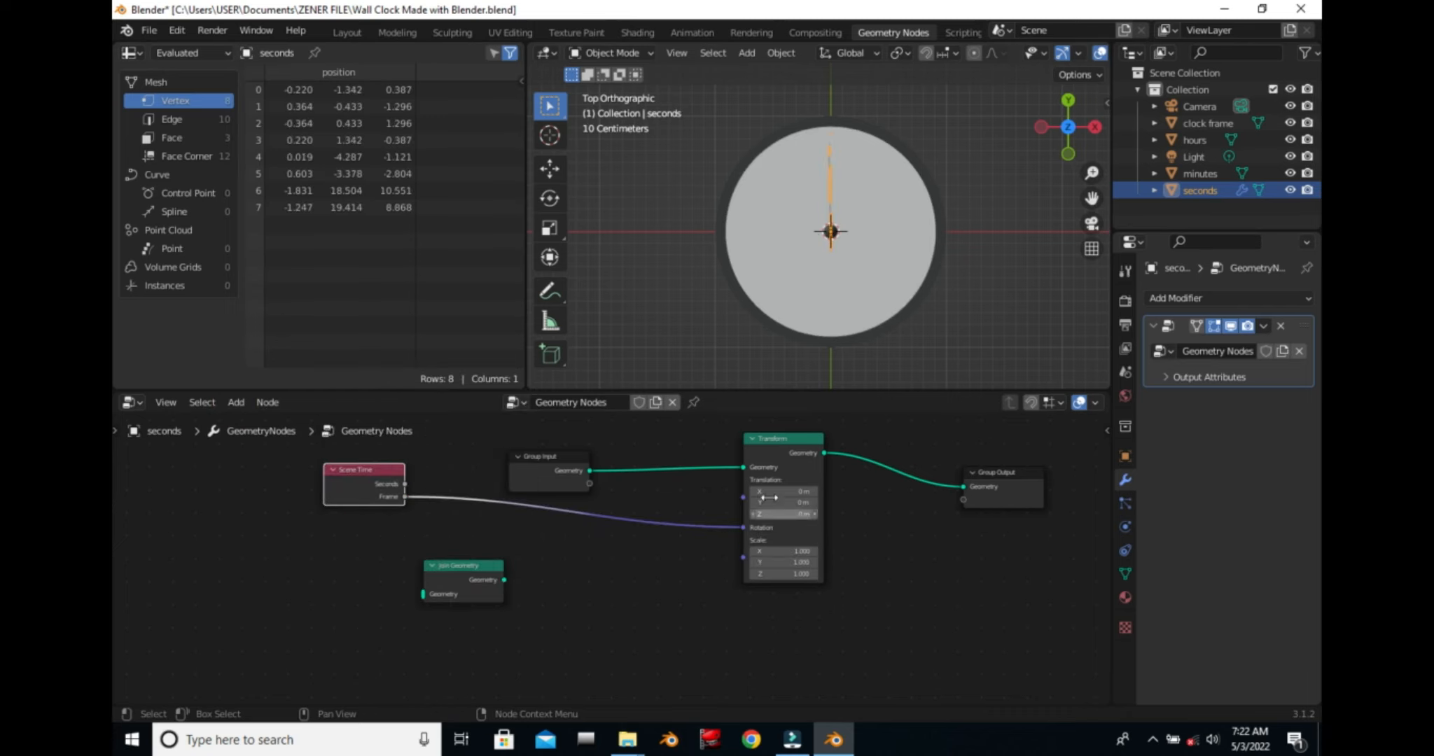
pyautogui.moveTo(318, 461); pyautogui.dragTo(256, 463)
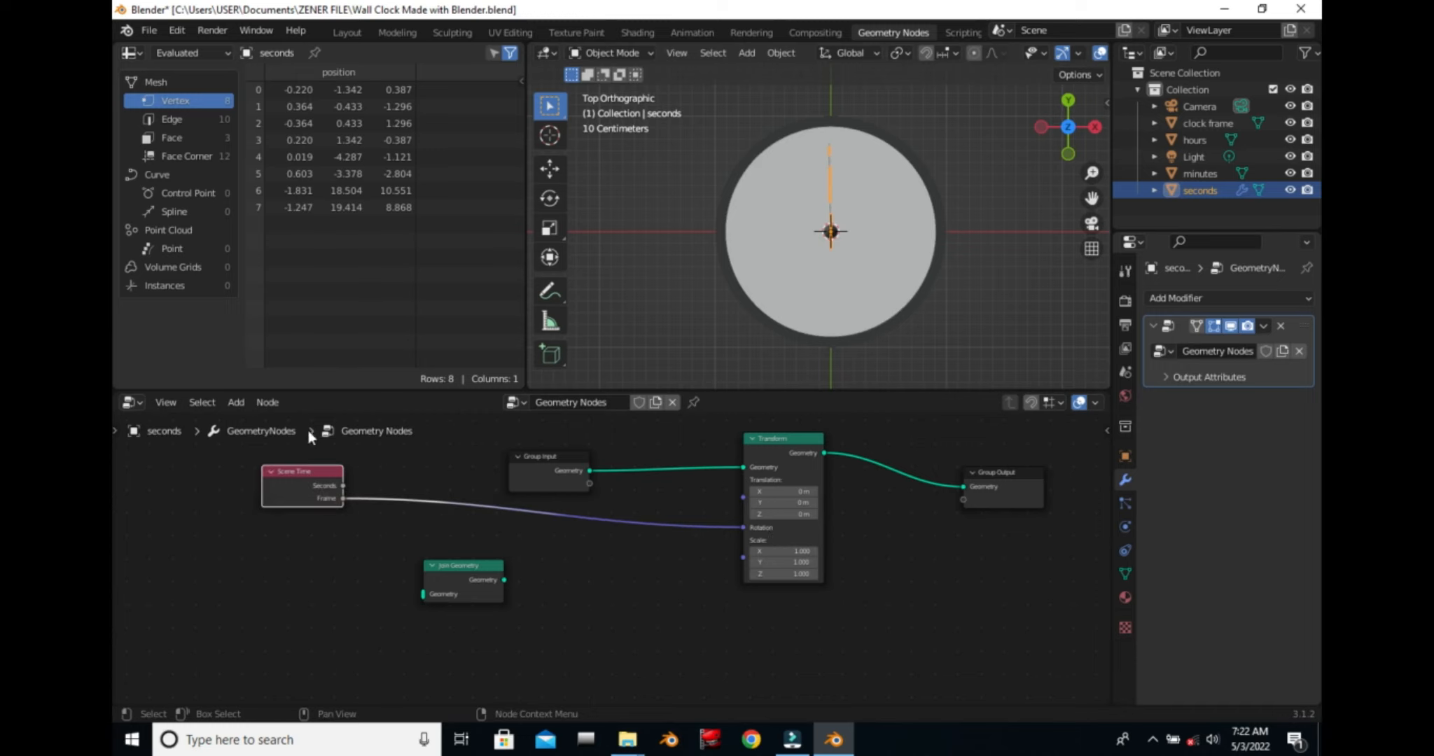
# Insert a Rotate Euler node between Scene Time and Transform, and place Join Geometry on the link between Transform and Group Output.
pyautogui.click(229, 410)
pyautogui.click(254, 375)
pyautogui.write('eu')
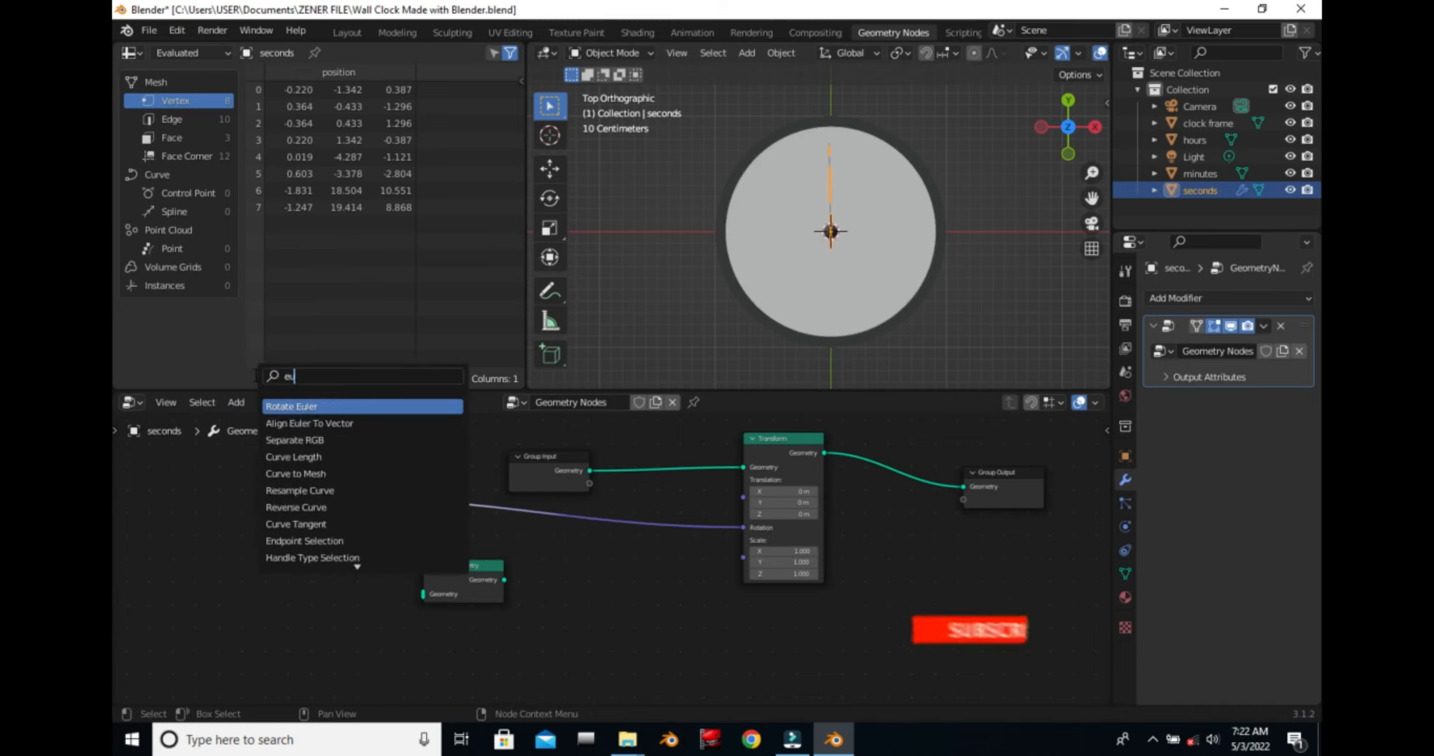
pyautogui.write('ler')
pyautogui.press('Return')
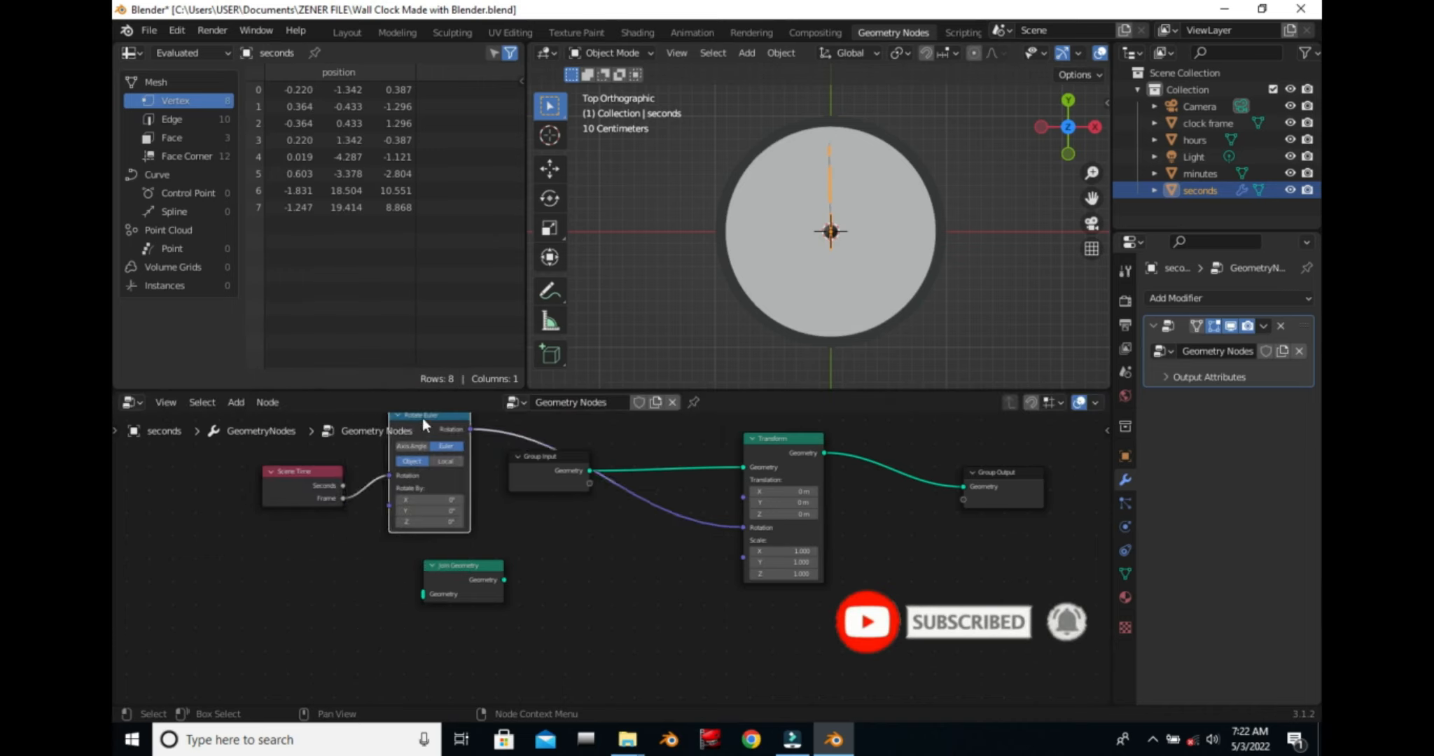
pyautogui.click(461, 560)
pyautogui.moveTo(465, 587); pyautogui.dragTo(916, 511)
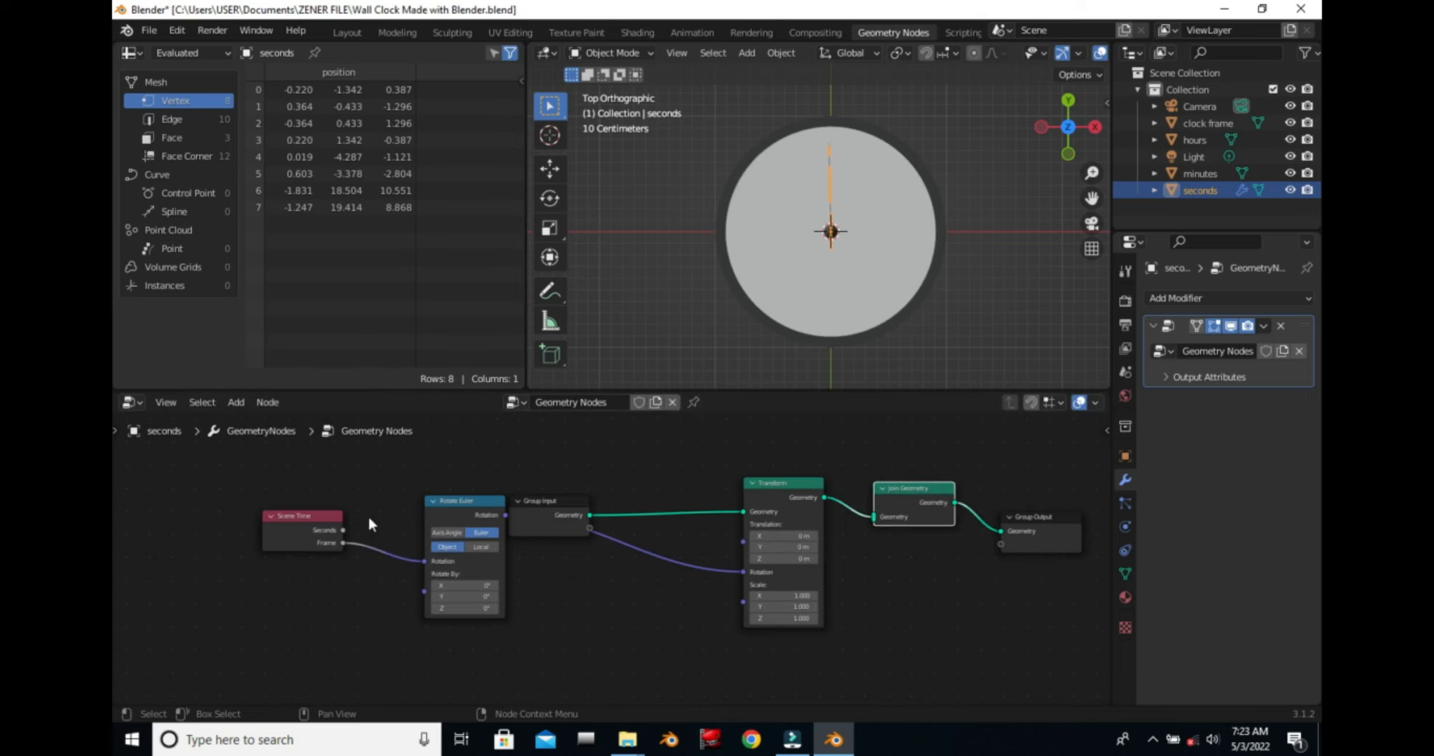
# Switch Rotate Euler to Axis Angle and reroute the Scene Time Frame link to its Angle input.
pyautogui.click(443, 532)
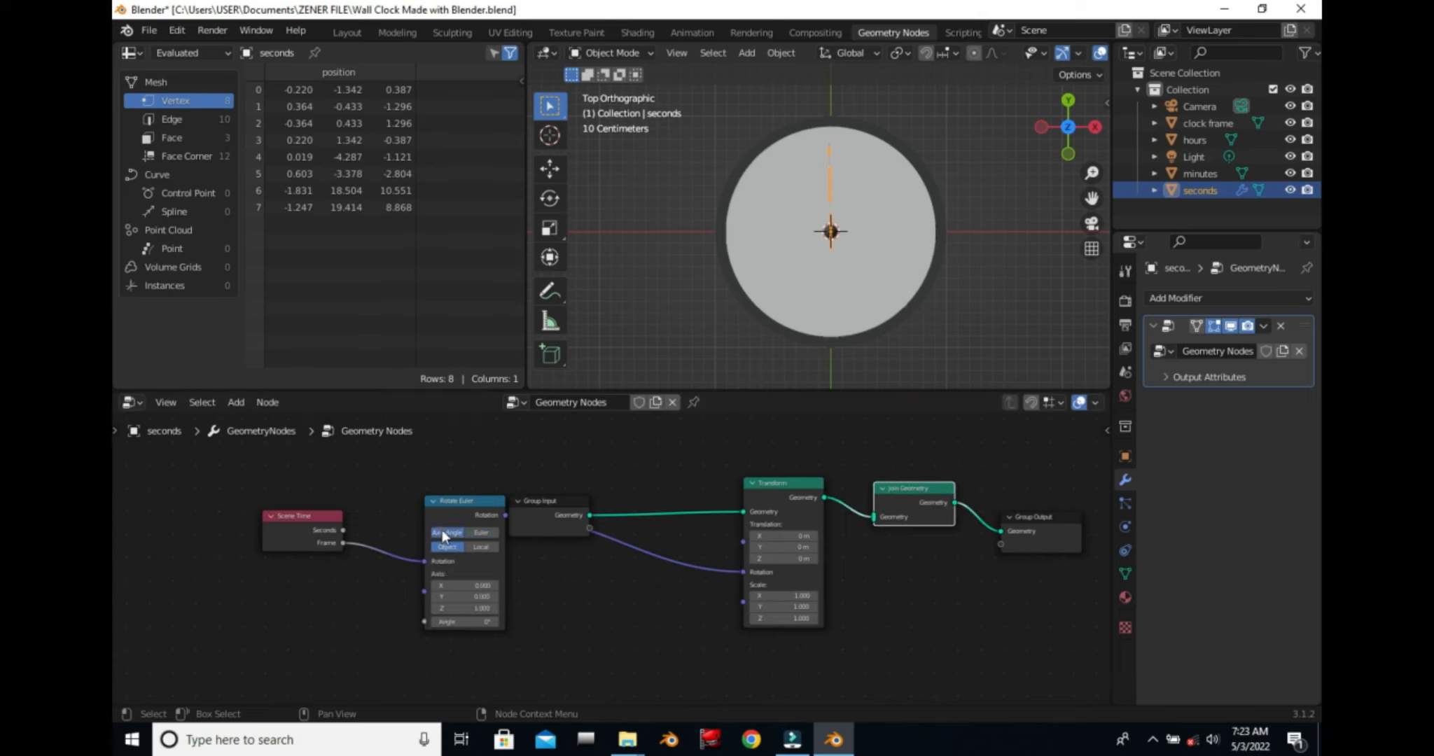
pyautogui.click(420, 559)
pyautogui.moveTo(419, 559); pyautogui.dragTo(424, 621)
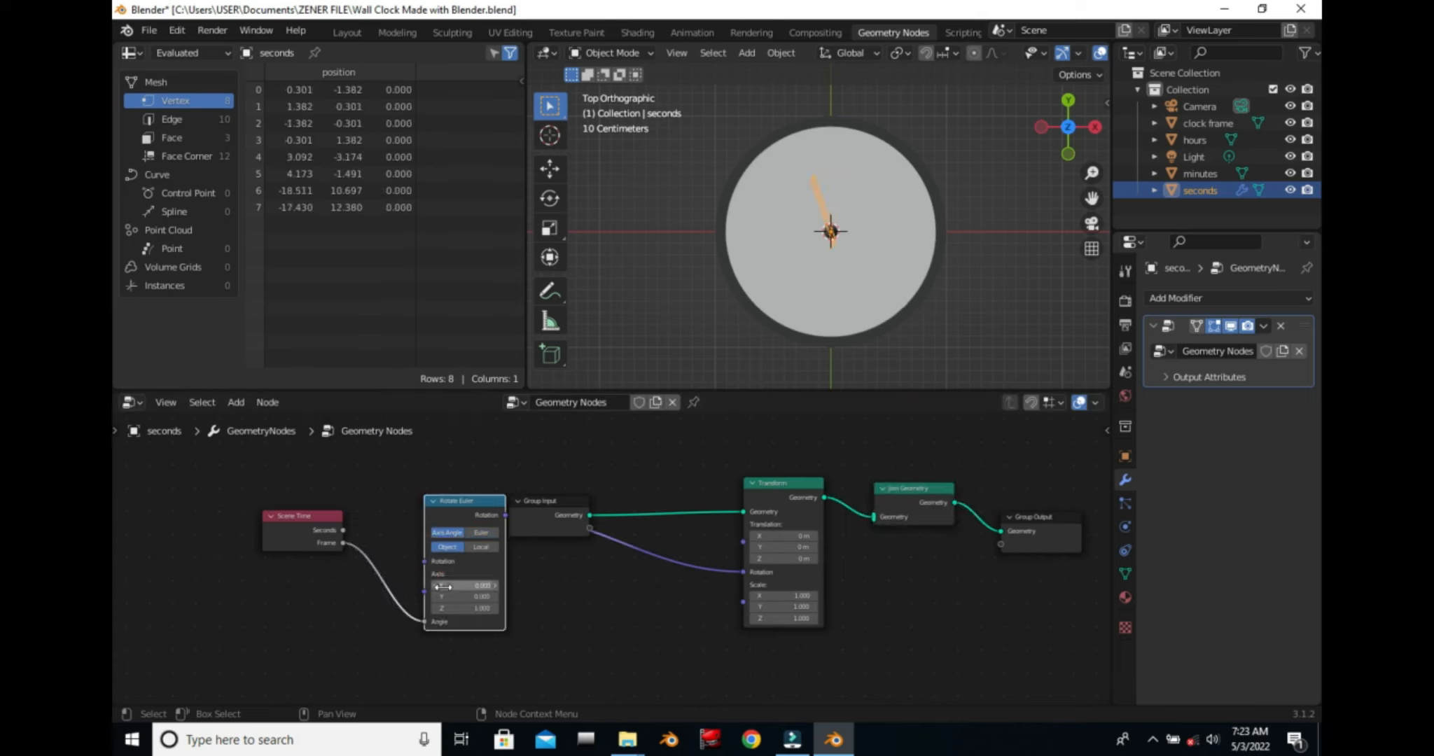
pyautogui.moveTo(275, 518); pyautogui.dragTo(265, 499)
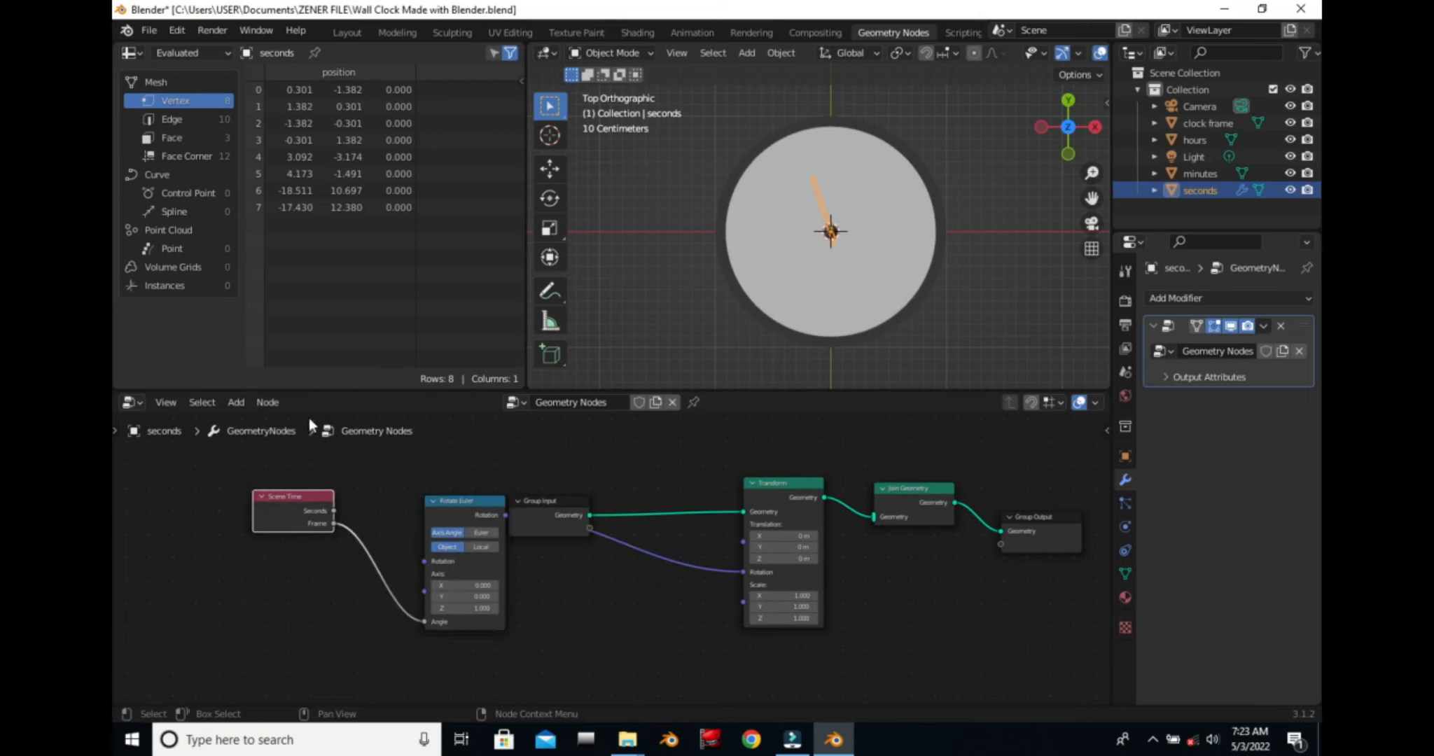
# Add an Object Info node below the Group Input node.
pyautogui.click(247, 404)
pyautogui.click(234, 402)
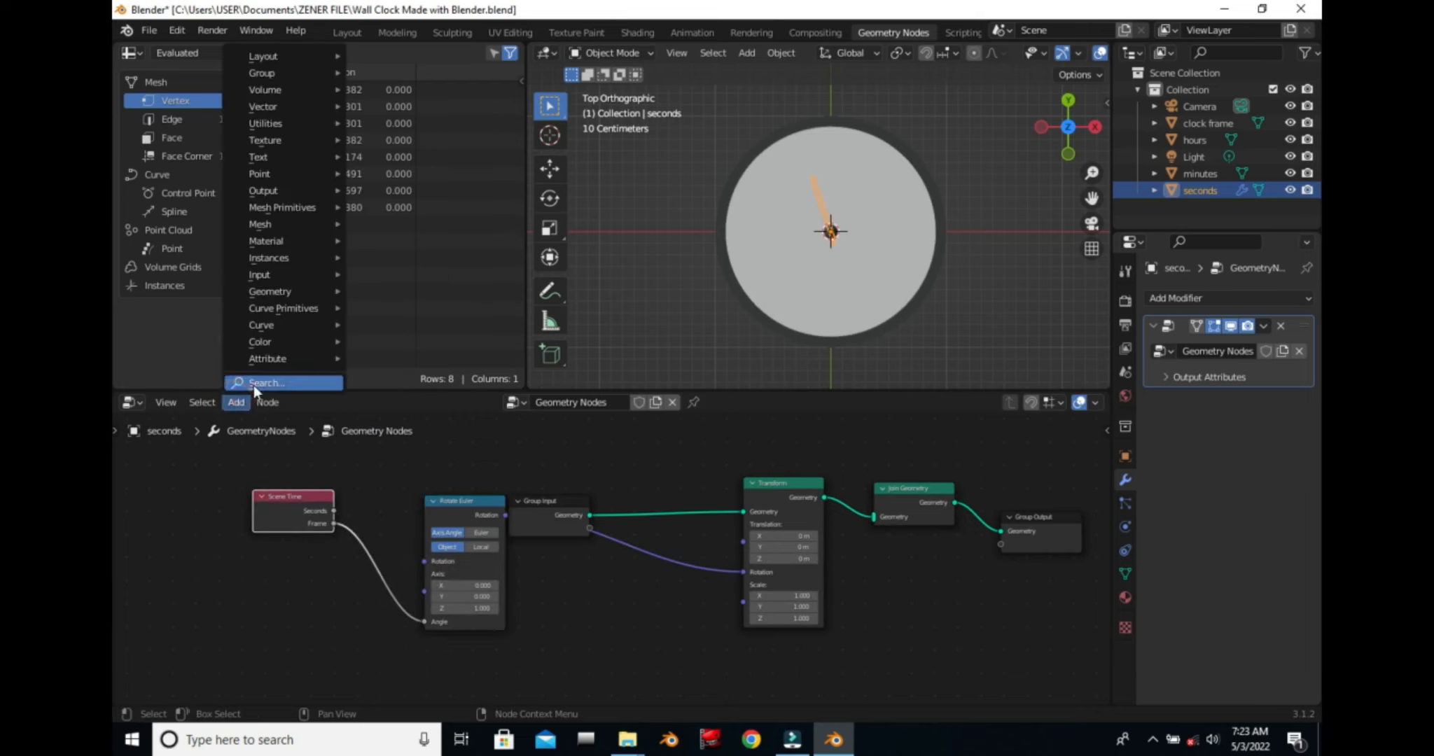
pyautogui.click(253, 384)
pyautogui.write('info')
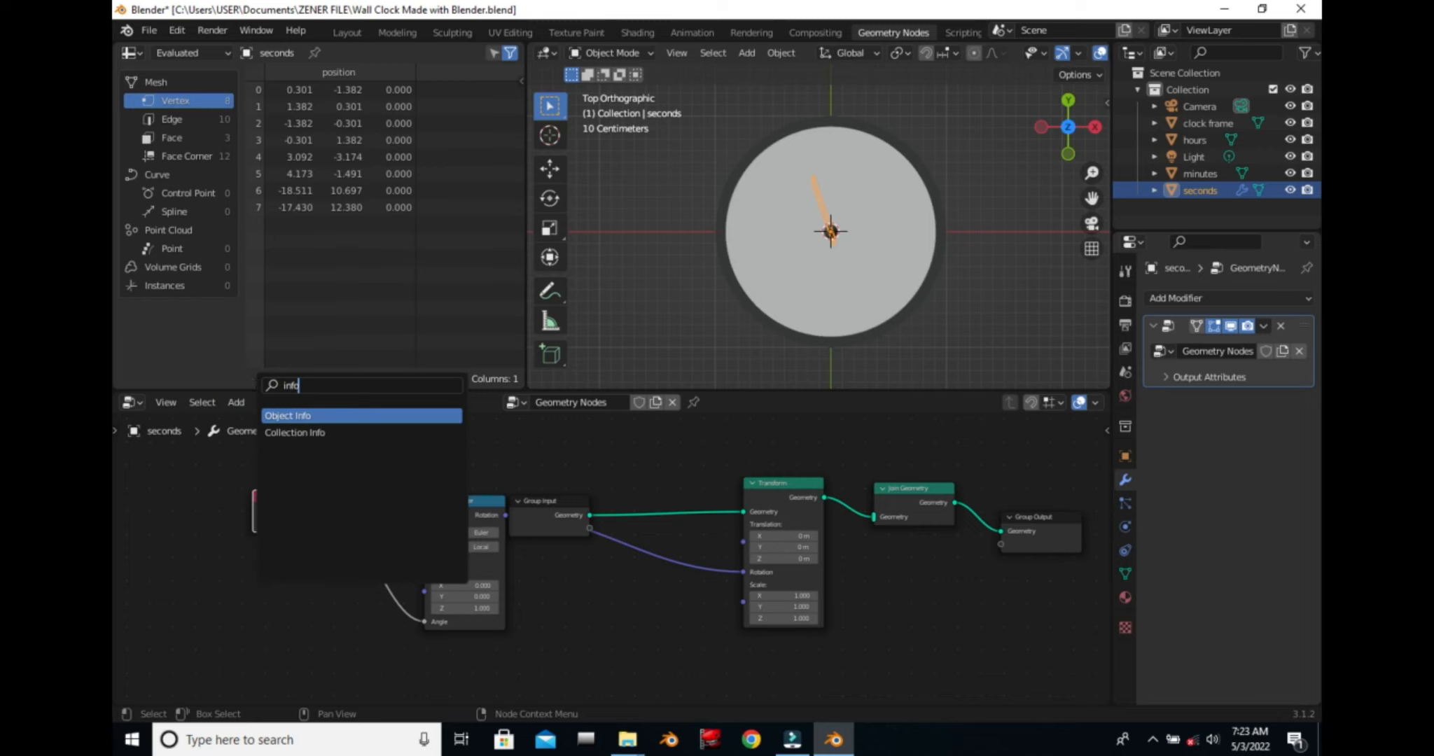
pyautogui.click(435, 416)
pyautogui.click(853, 656)
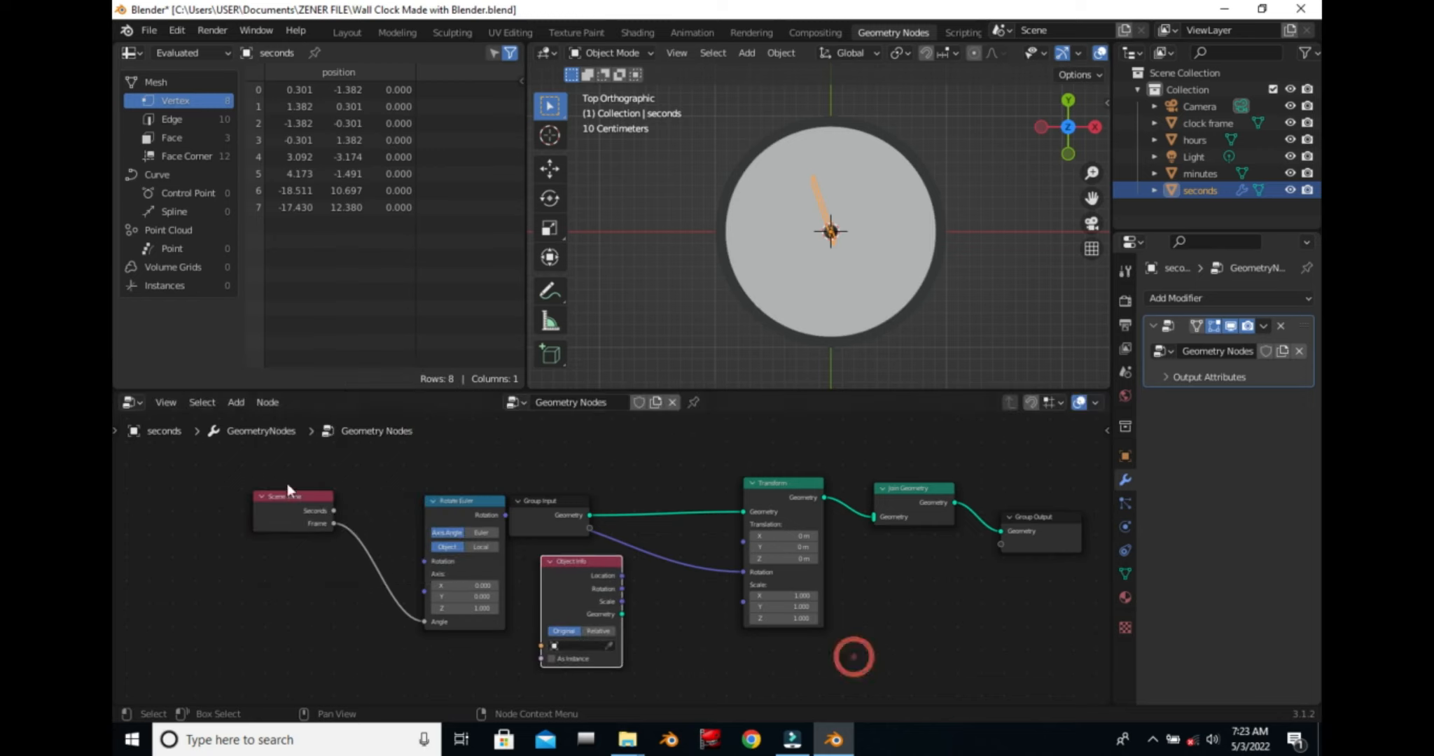
# Duplicate the Object Info node and place the copy beneath the original.
pyautogui.scroll(-1, 657, 537)
pyautogui.rightClick(573, 564)
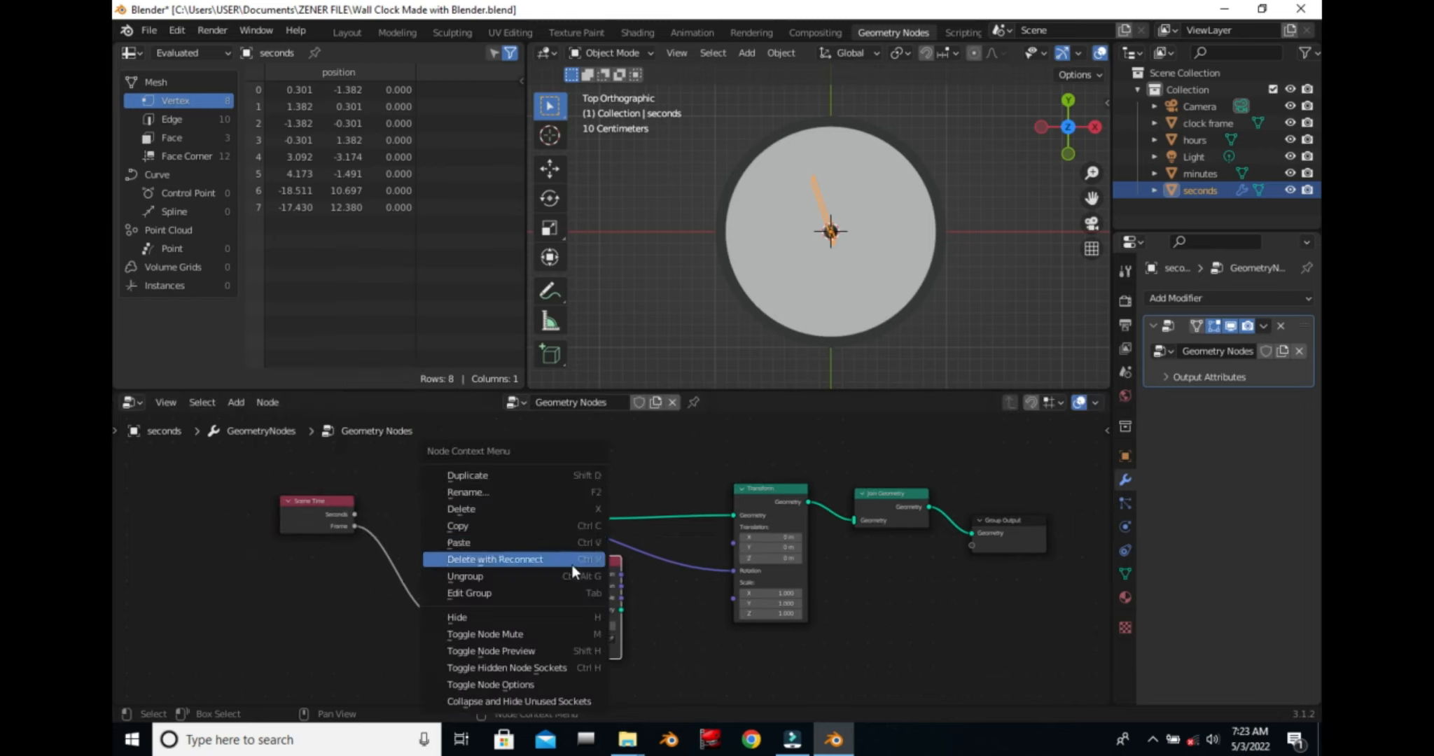
pyautogui.click(588, 473)
pyautogui.click(616, 586)
# Duplicate the Transform node twice for the other two clock hands, placing the copies below the original.
pyautogui.click(753, 502)
pyautogui.rightClick(749, 479)
pyautogui.click(751, 476)
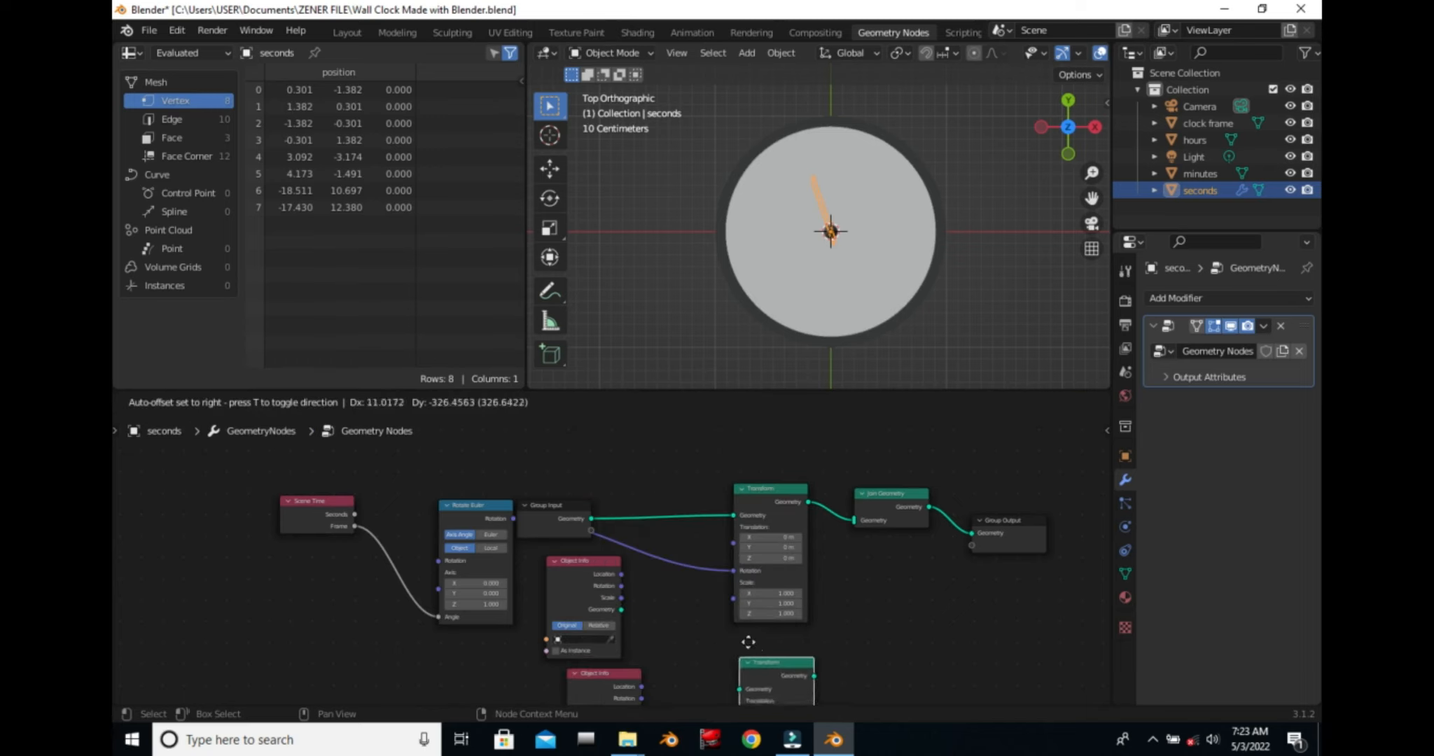
pyautogui.click(754, 640)
pyautogui.rightClick(756, 644)
pyautogui.click(717, 473)
pyautogui.click(785, 551)
# Space out Join Geometry and Group Output, and connect both duplicated Transform nodes' Geometry outputs to Join Geometry.
pyautogui.scroll(-2, 791, 522)
pyautogui.moveTo(888, 545); pyautogui.dragTo(1036, 522)
pyautogui.moveTo(794, 519); pyautogui.dragTo(883, 548)
pyautogui.moveTo(744, 629); pyautogui.dragTo(864, 562)
pyautogui.moveTo(800, 694); pyautogui.dragTo(863, 562)
# Move the original Transform node and its first copy upward to space out the three Transform nodes.
pyautogui.scroll(-1, 819, 635)
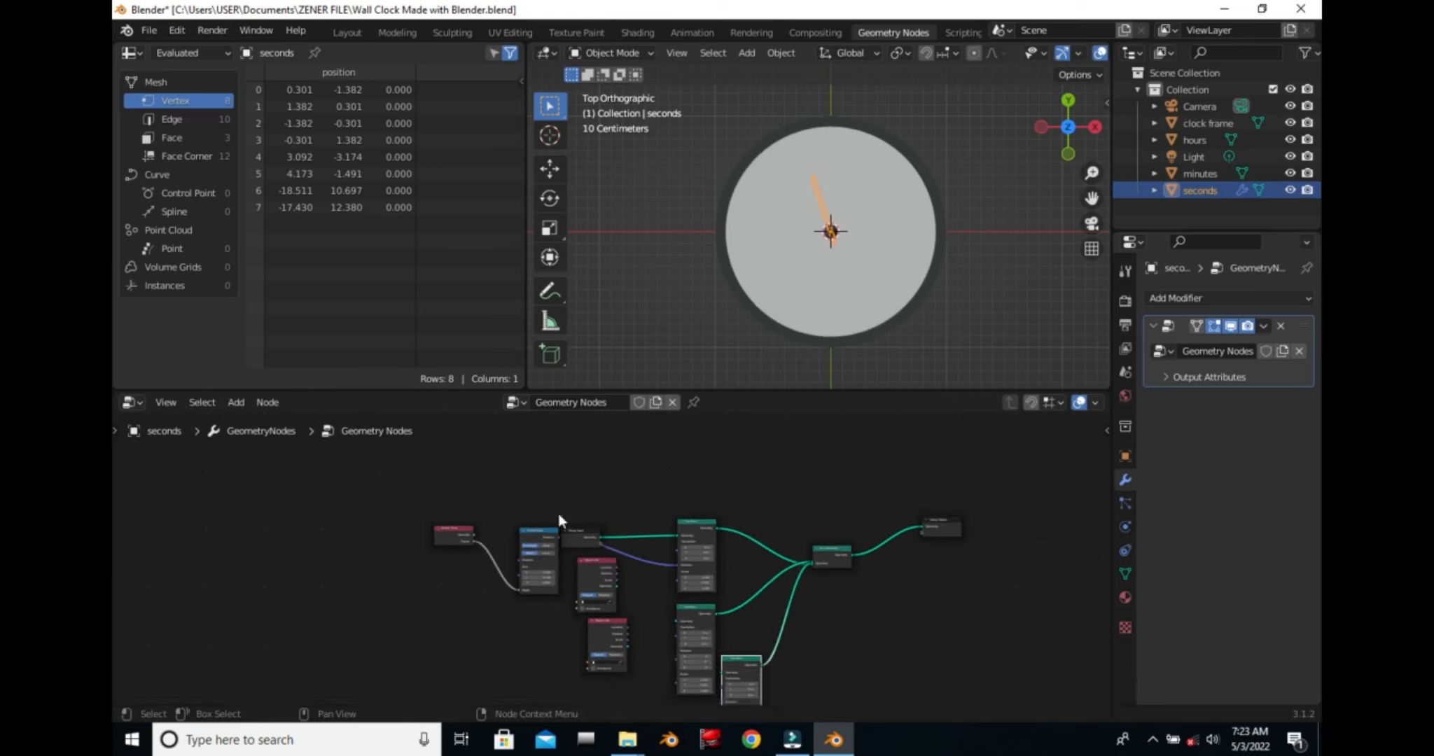
pyautogui.moveTo(704, 539); pyautogui.dragTo(704, 490)
pyautogui.moveTo(692, 611); pyautogui.dragTo(683, 566)
pyautogui.scroll(4, 595, 556)
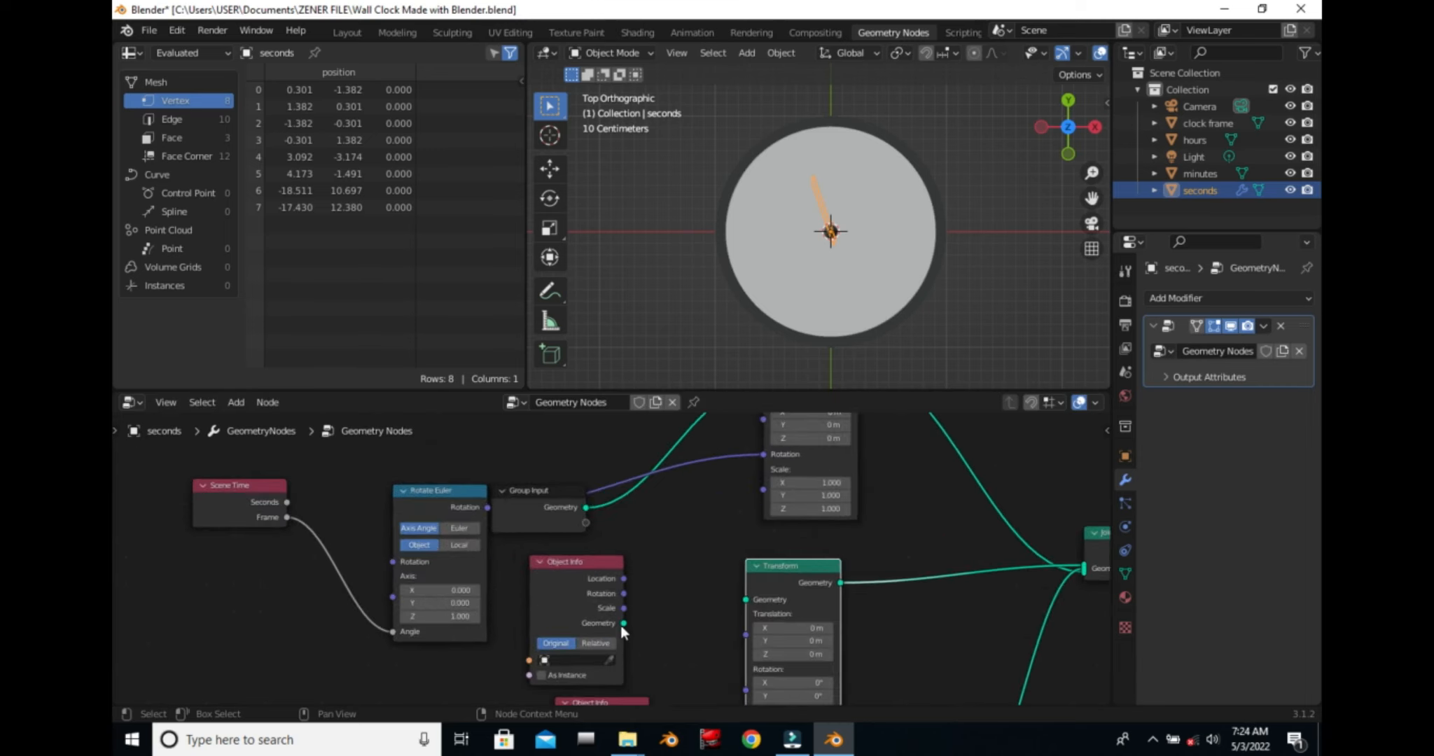
# Connect each Object Info node's Geometry output to one duplicated Transform node, and move Scene Time farther from Rotate Euler.
pyautogui.moveTo(623, 622); pyautogui.dragTo(746, 599)
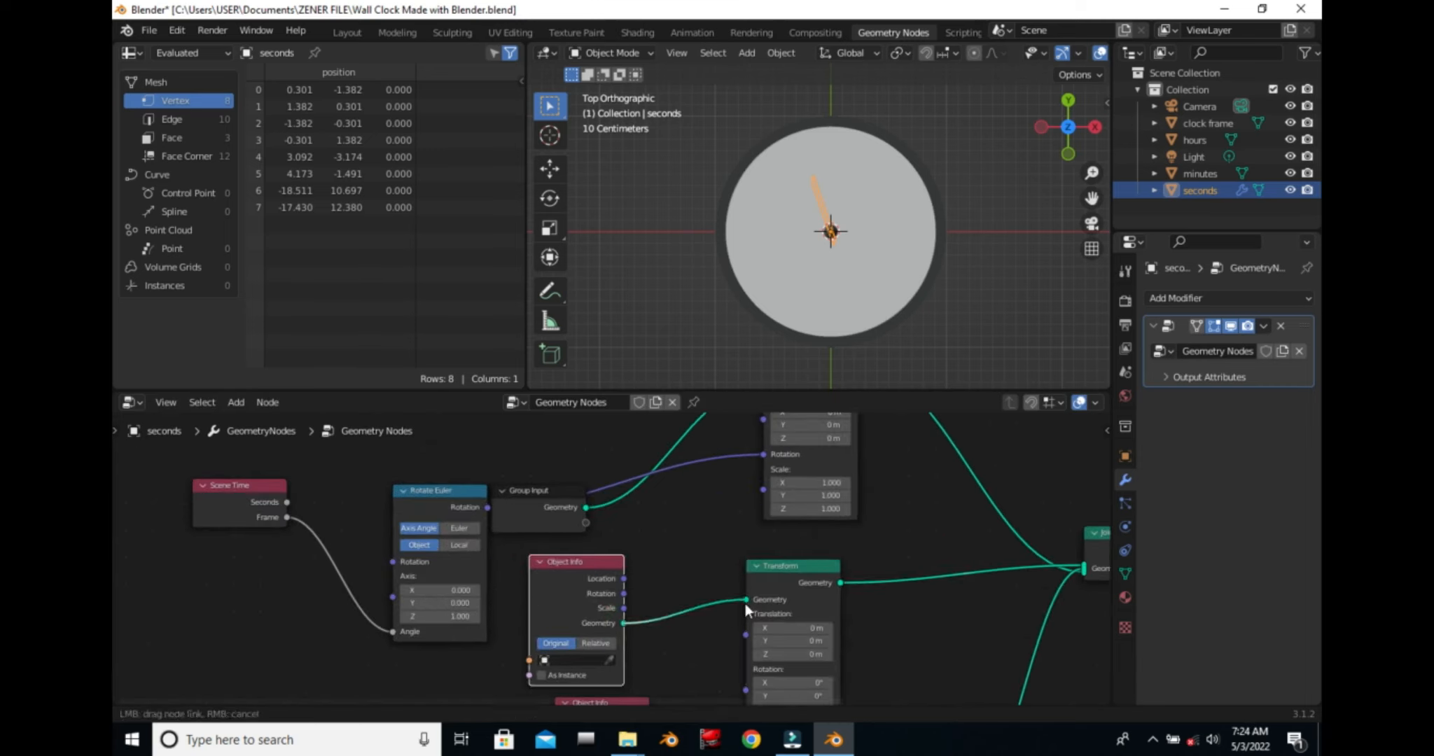
pyautogui.scroll(-2, 693, 598)
pyautogui.scroll(-1, 700, 607)
pyautogui.moveTo(631, 676); pyautogui.dragTo(767, 568)
pyautogui.scroll(-2, 735, 492)
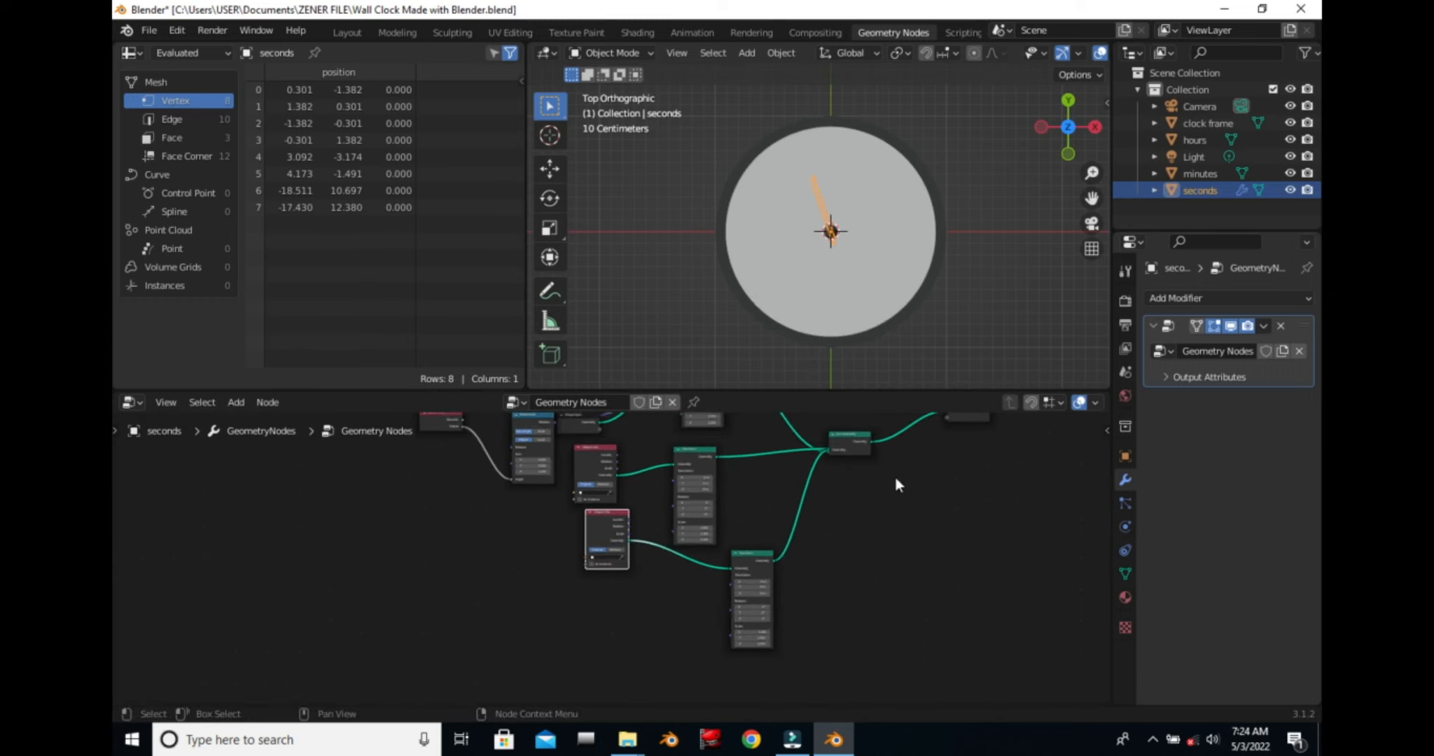
pyautogui.moveTo(912, 550); pyautogui.dragTo(917, 635, button='middle')
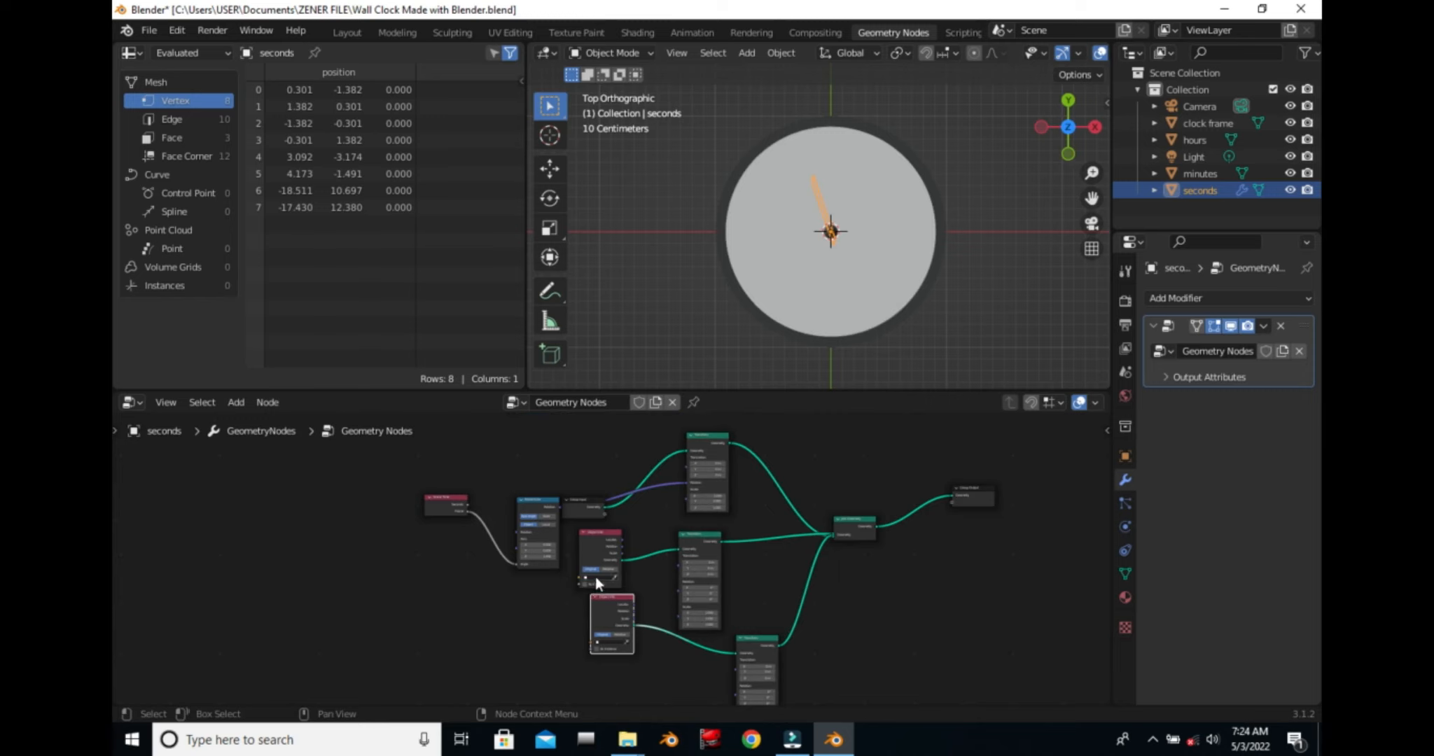
pyautogui.moveTo(433, 507); pyautogui.dragTo(203, 513)
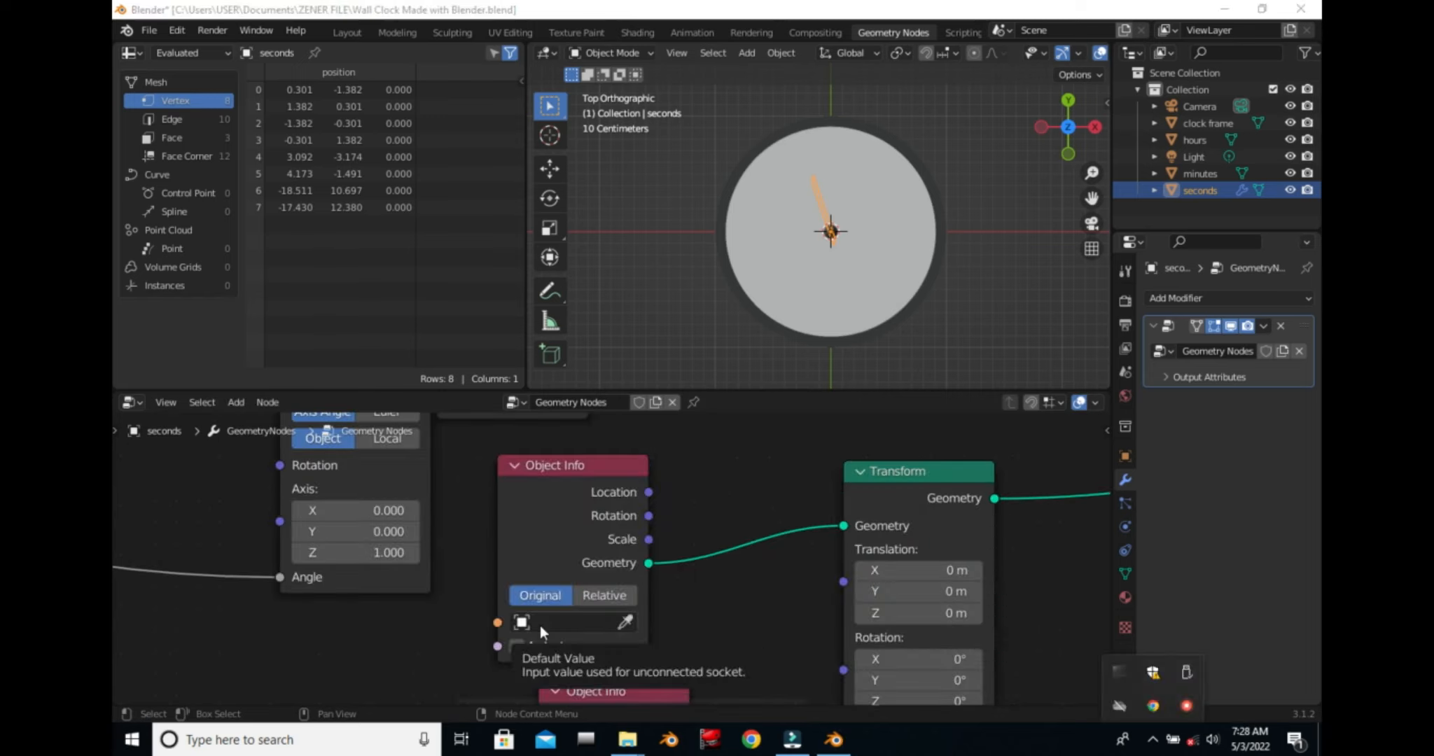
# Set the upper Object Info node's object to minutes and the lower one's to hours.
pyautogui.click(540, 626)
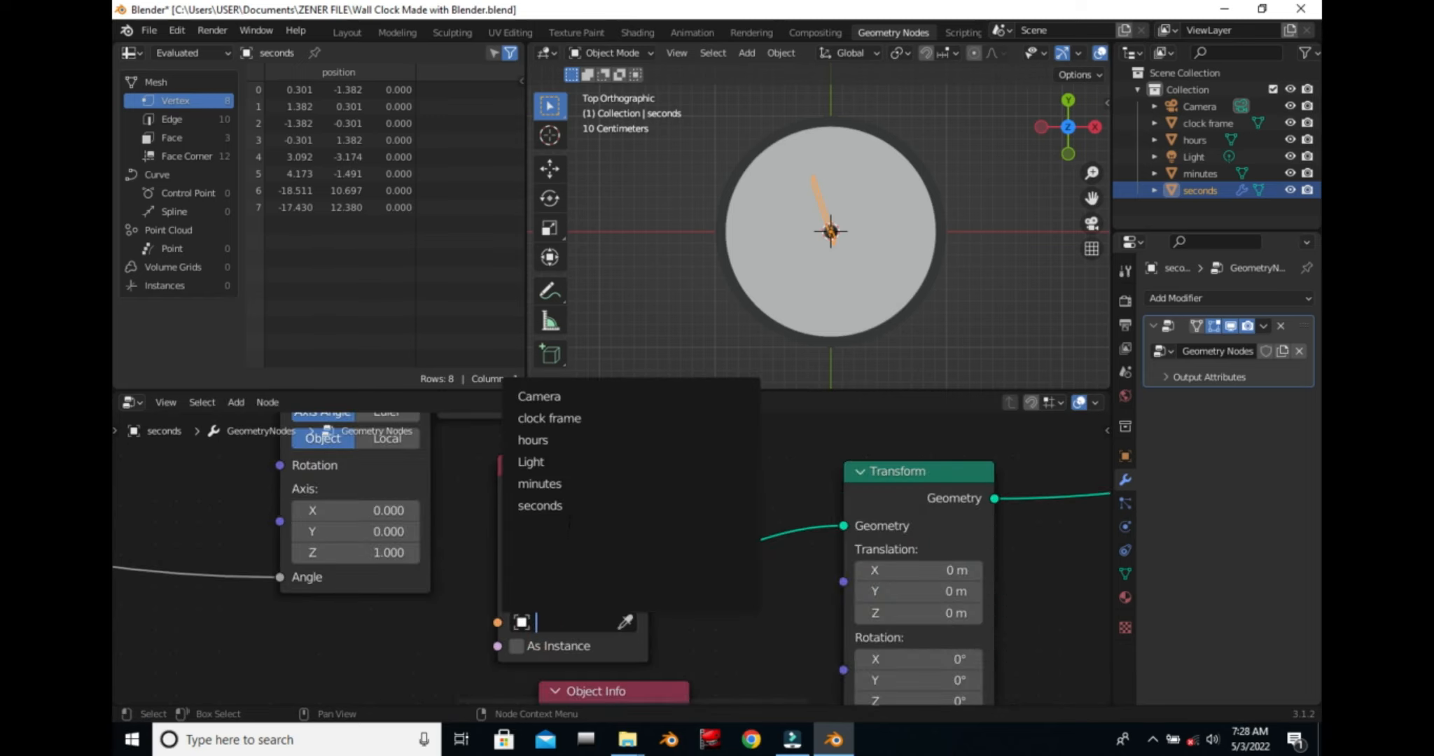
pyautogui.click(543, 483)
pyautogui.scroll(-4, 573, 541)
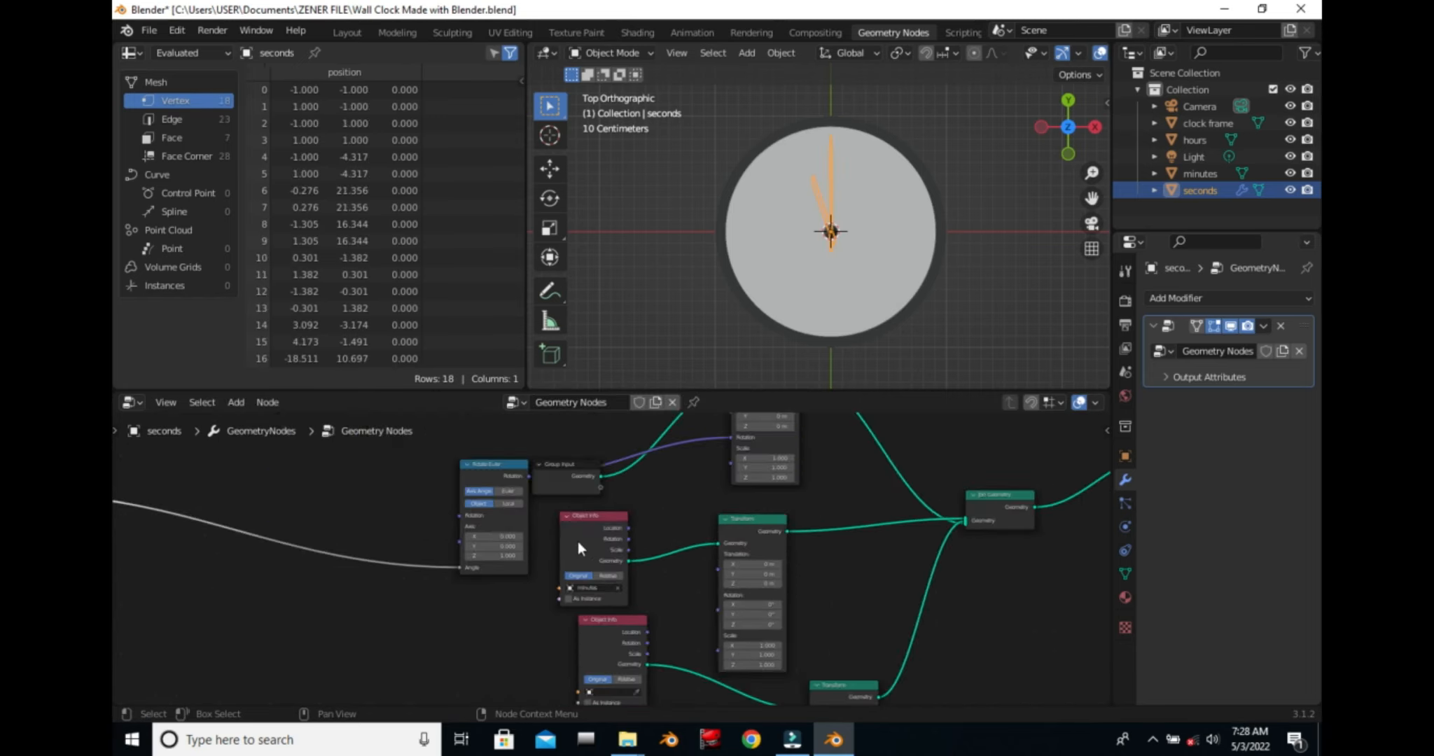
pyautogui.click(617, 687)
pyautogui.click(613, 686)
pyautogui.click(612, 685)
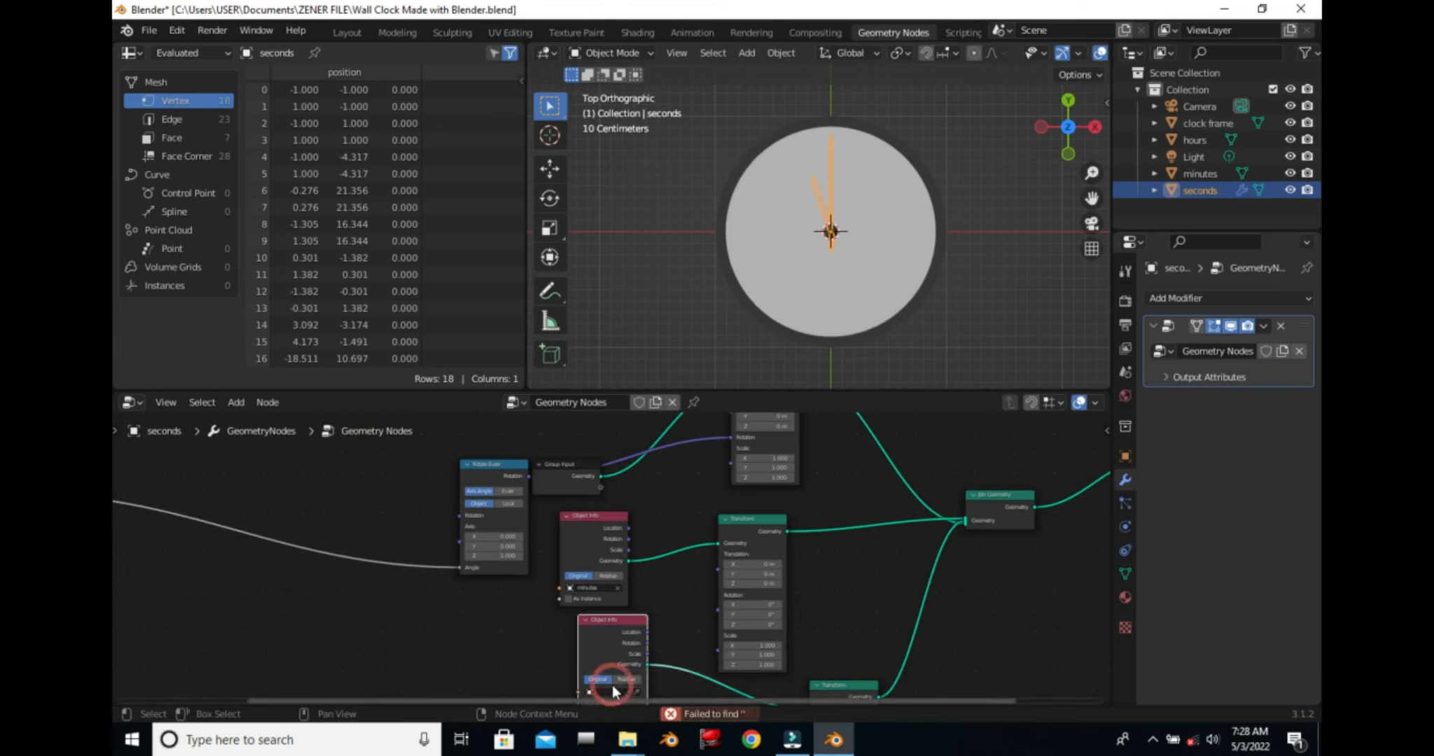
pyautogui.click(616, 693)
pyautogui.click(623, 612)
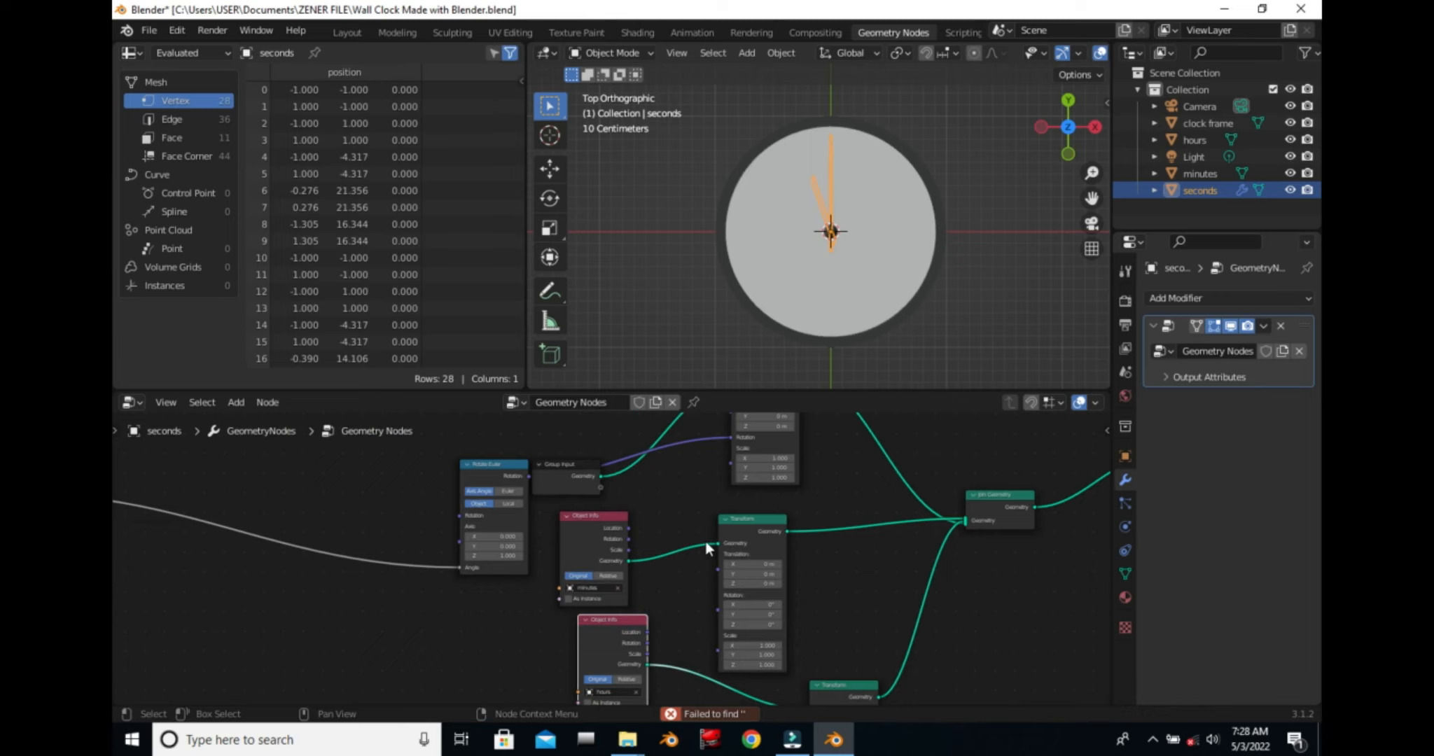
# Duplicate the Rotate Euler node below the original and connect the copy's Rotation output to the minutes Transform's Rotation.
pyautogui.click(470, 468)
pyautogui.rightClick(472, 469)
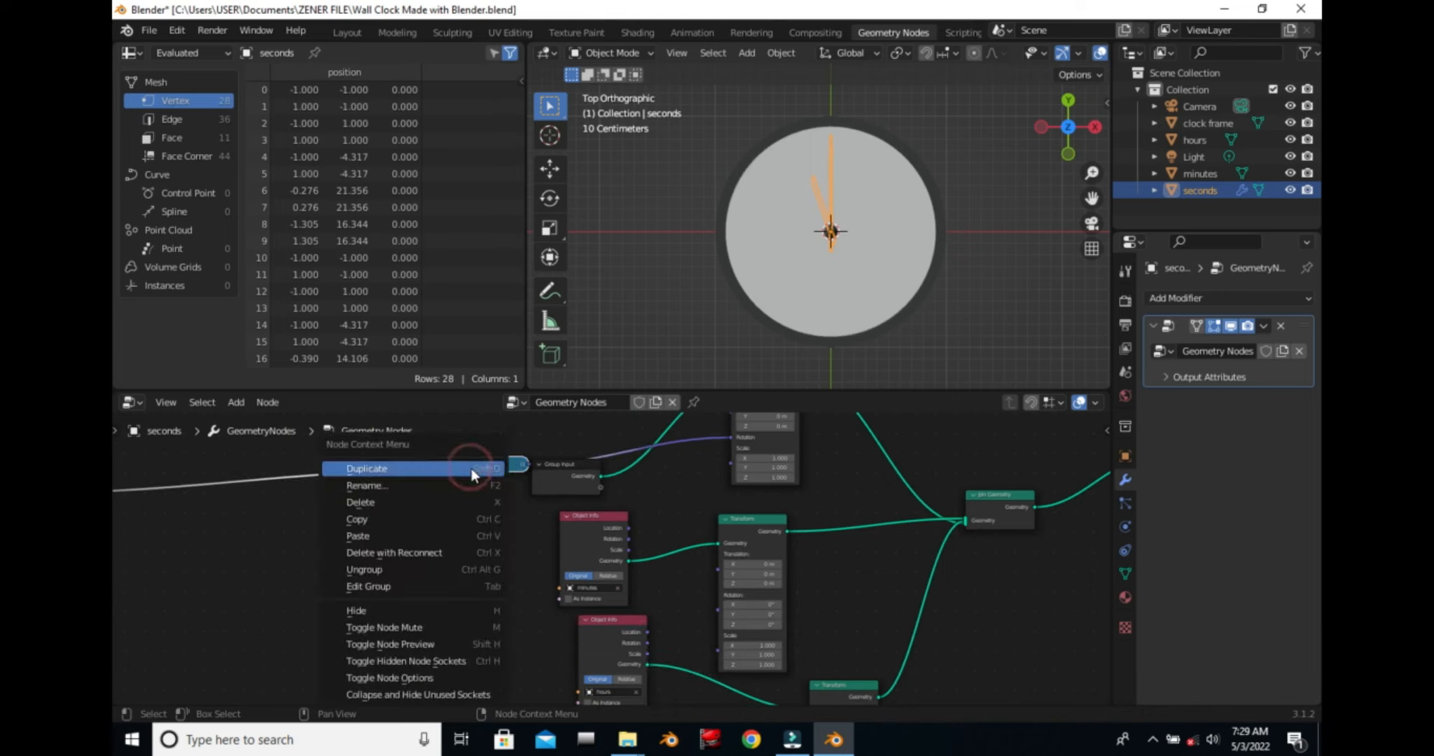
pyautogui.click(472, 469)
pyautogui.click(451, 578)
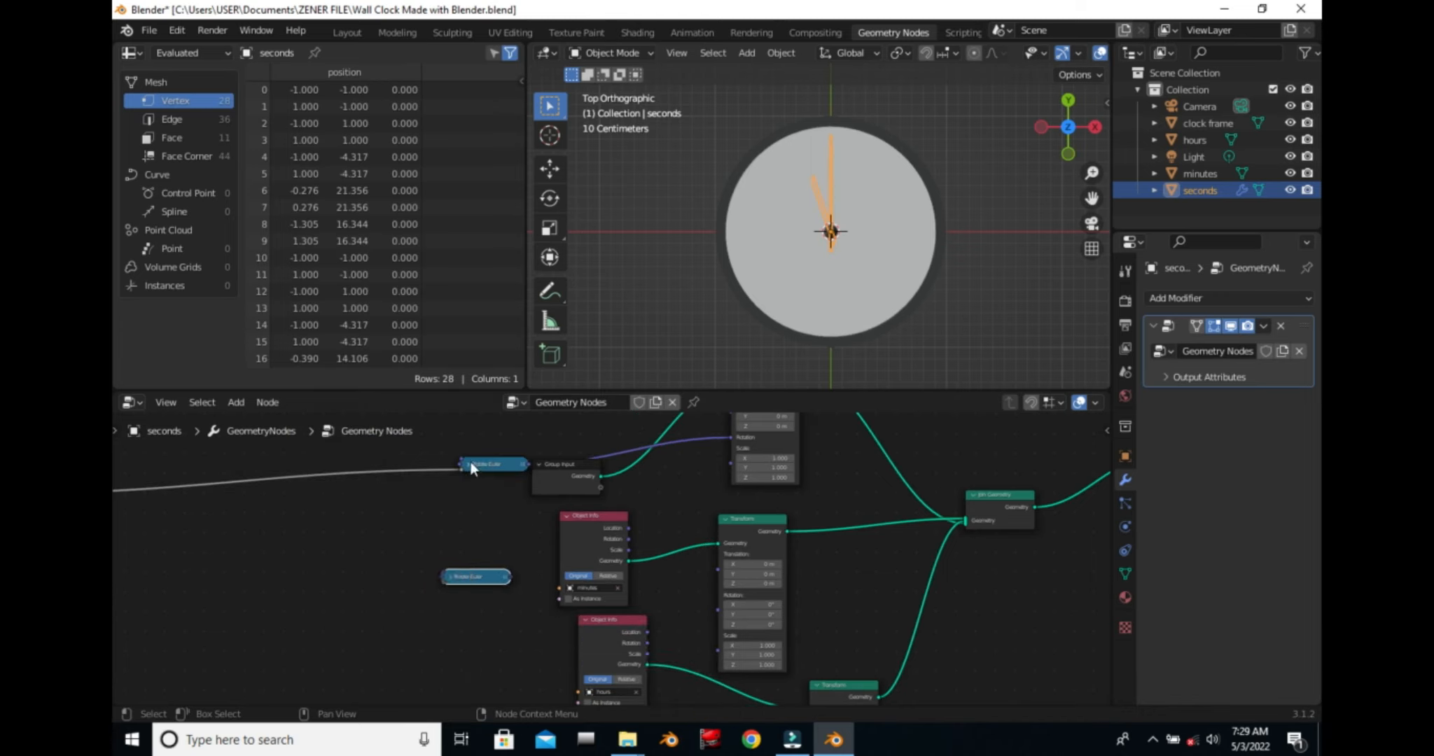
pyautogui.click(469, 463)
pyautogui.moveTo(475, 578); pyautogui.dragTo(488, 586)
pyautogui.click(461, 587)
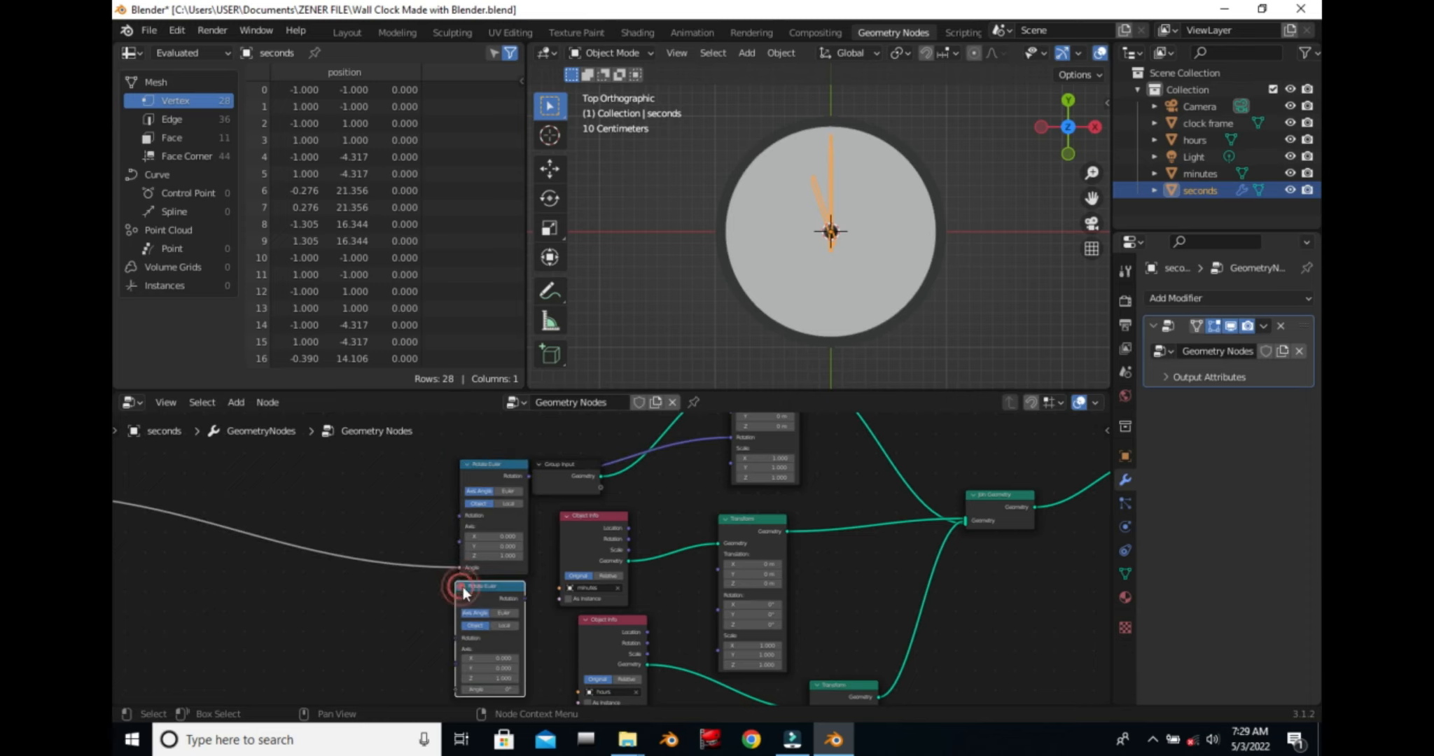
pyautogui.scroll(-1, 497, 612)
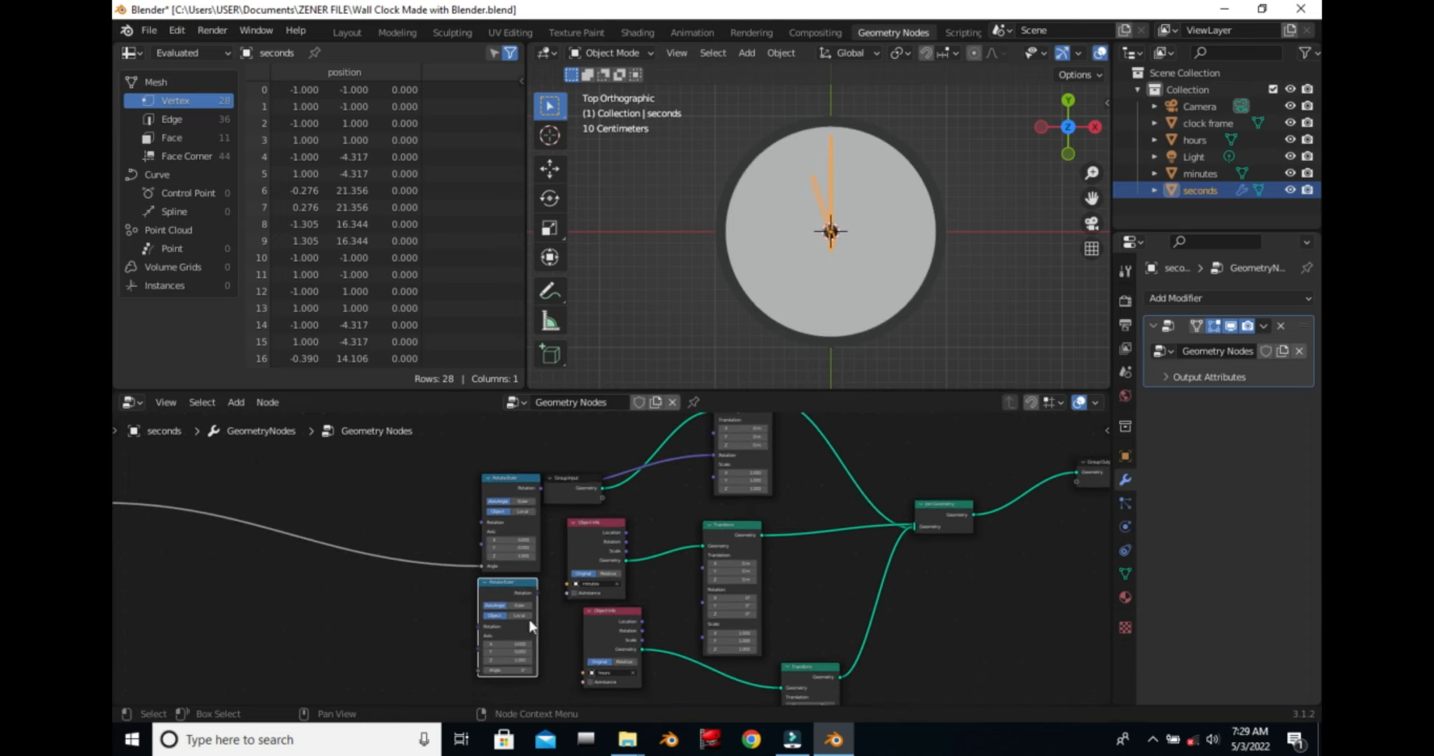
pyautogui.moveTo(535, 592); pyautogui.dragTo(699, 602)
# Duplicate the second Rotate Euler node and place the new copy beneath it.
pyautogui.scroll(-1, 551, 599)
pyautogui.rightClick(519, 581)
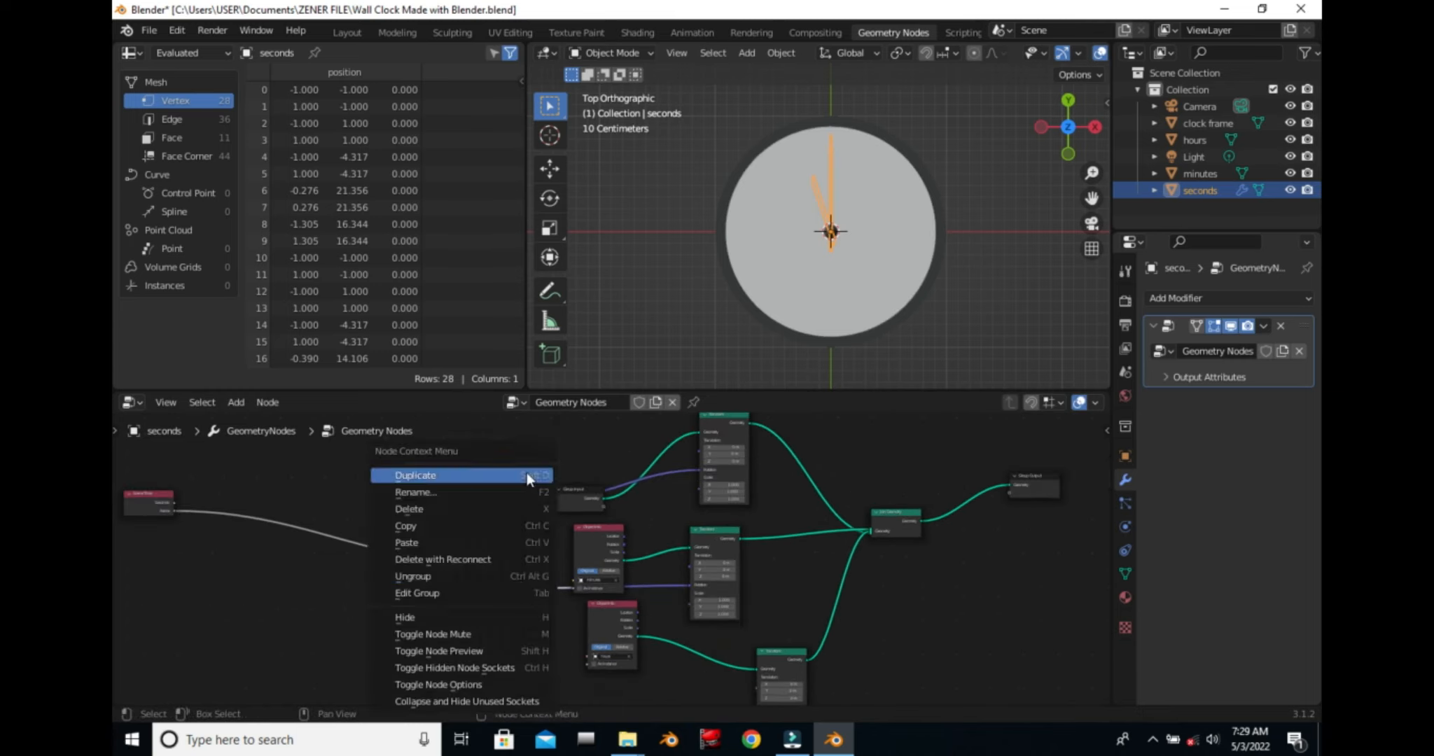
pyautogui.click(498, 476)
pyautogui.click(534, 564)
pyautogui.scroll(-1, 534, 565)
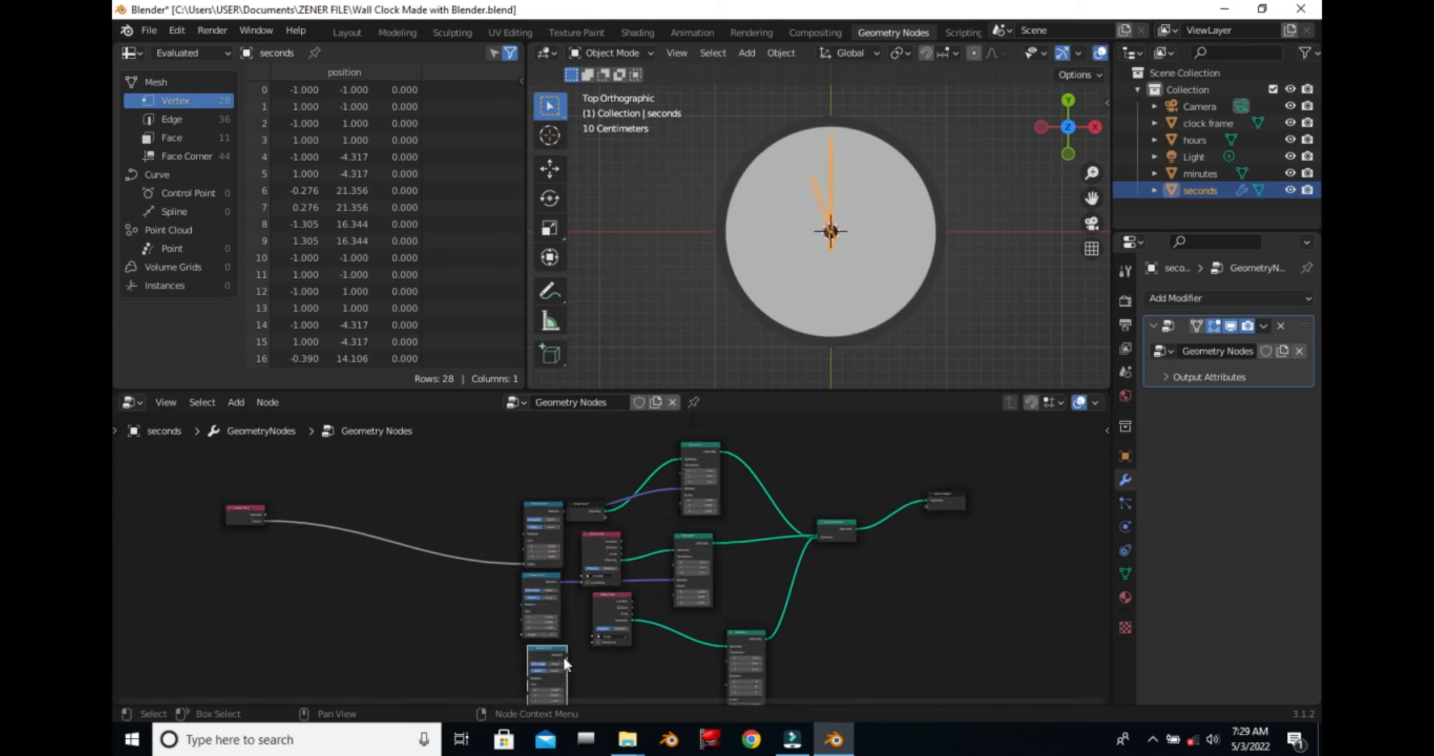
# Connect the lowest Rotate Euler node's Rotation output to the hours Transform node's Rotation input.
pyautogui.moveTo(566, 652); pyautogui.dragTo(724, 635)
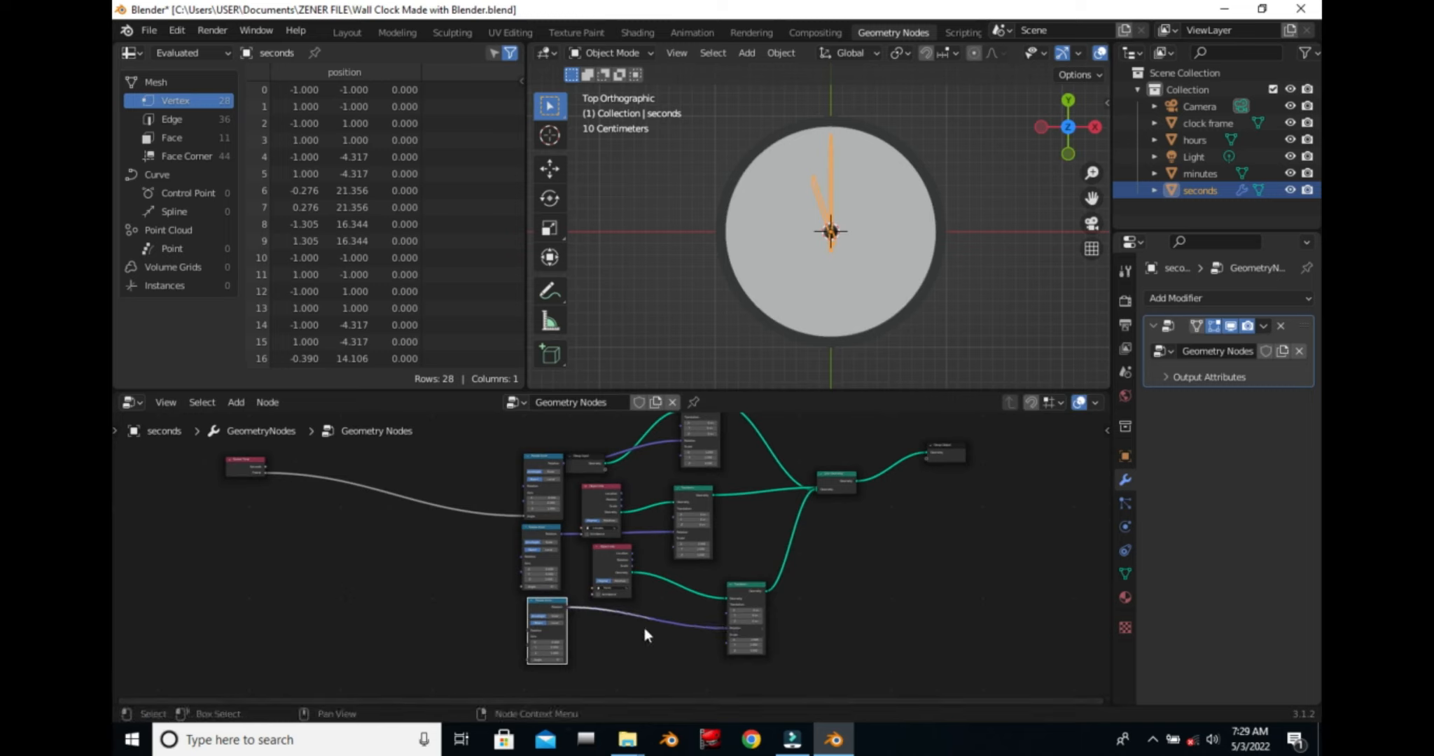
pyautogui.scroll(-1, 644, 629)
pyautogui.click(362, 609)
# Add a Math node on the link between Scene Time's Frame output and the top Rotate Euler node's Angle.
pyautogui.click(238, 402)
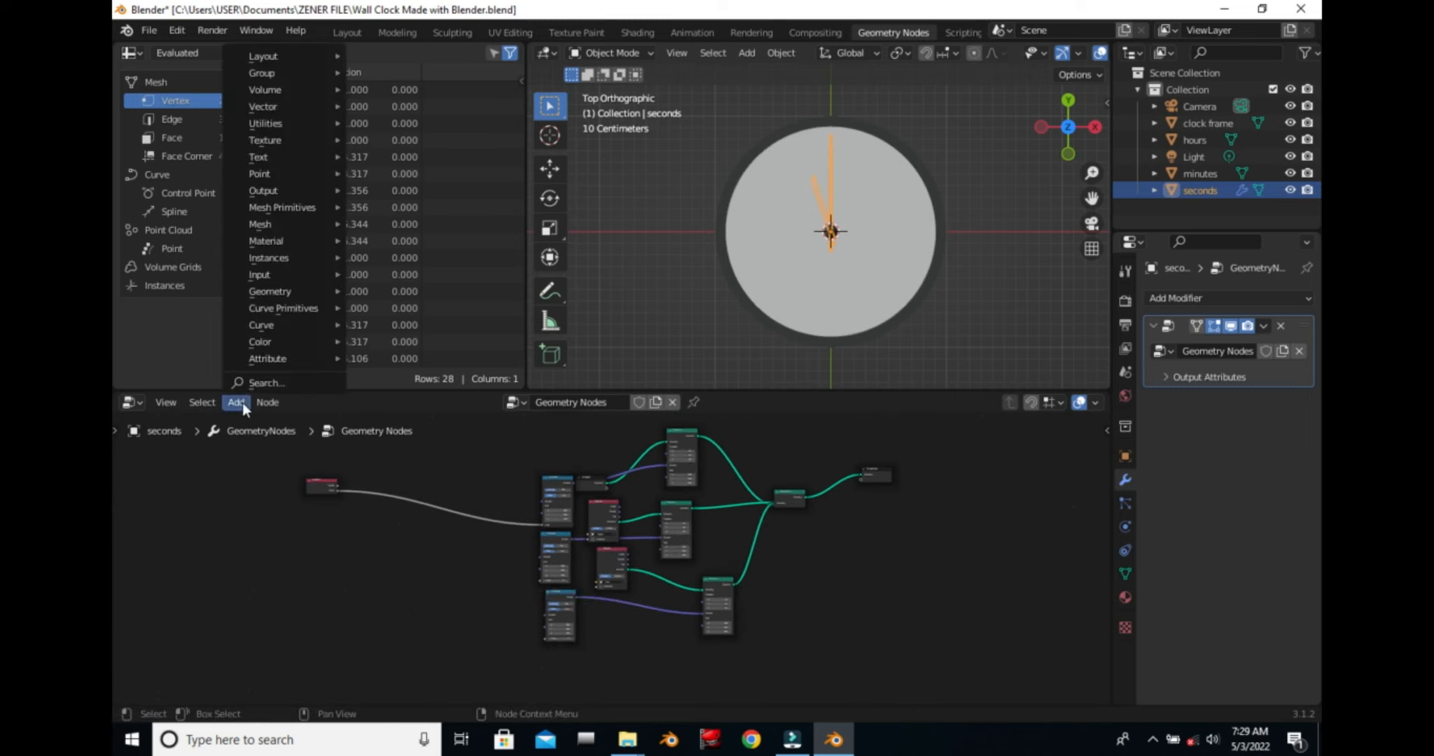
pyautogui.click(301, 383)
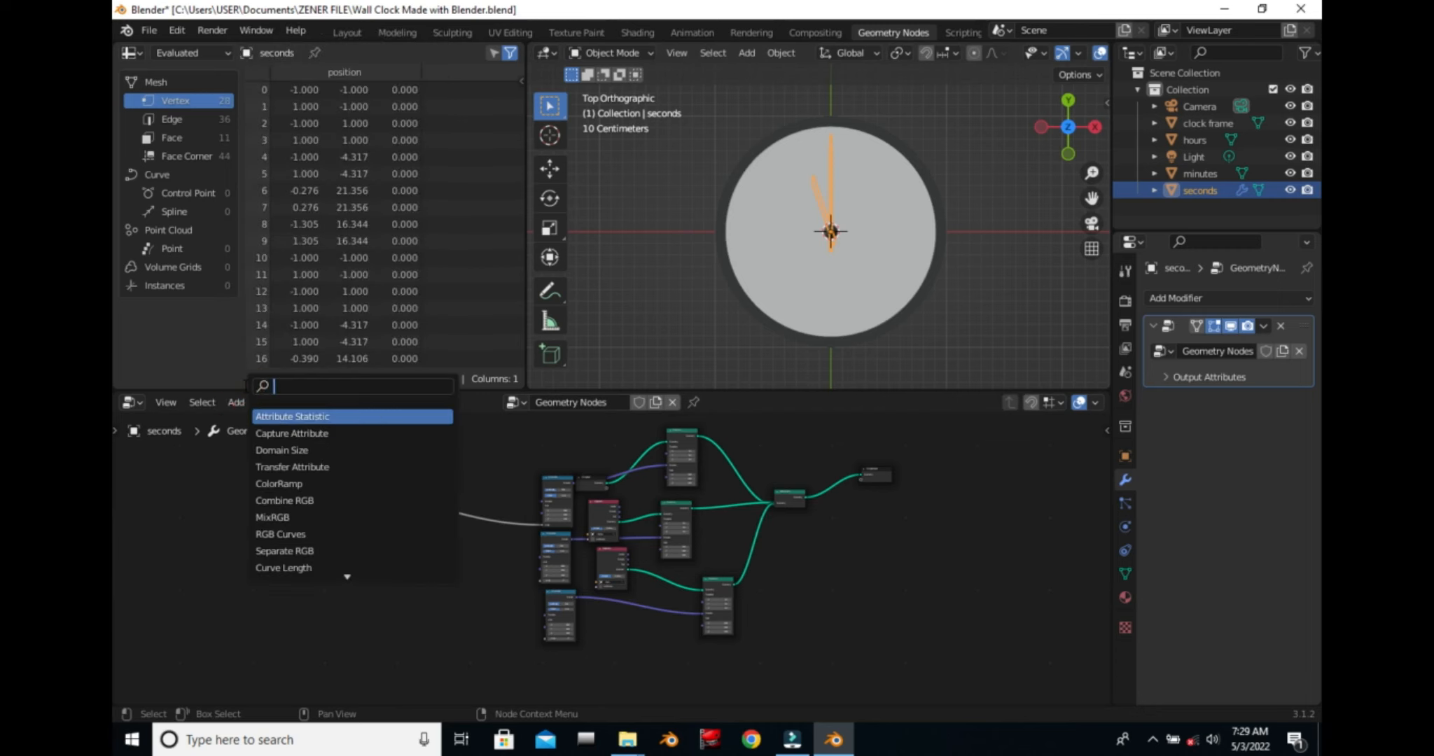
pyautogui.write('math')
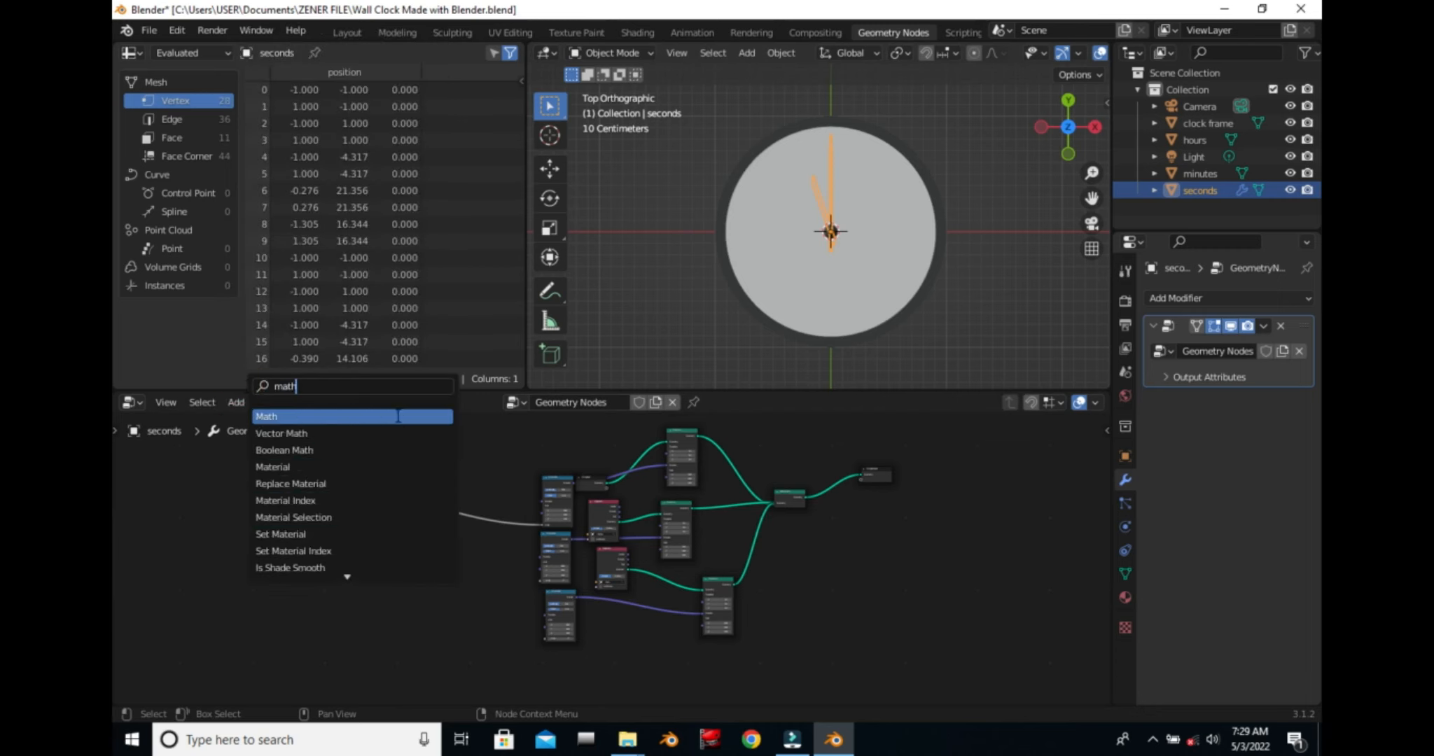
pyautogui.click(266, 416)
pyautogui.click(238, 634)
pyautogui.moveTo(215, 449); pyautogui.dragTo(371, 483)
pyautogui.press('Home')
pyautogui.scroll(2, 352, 504)
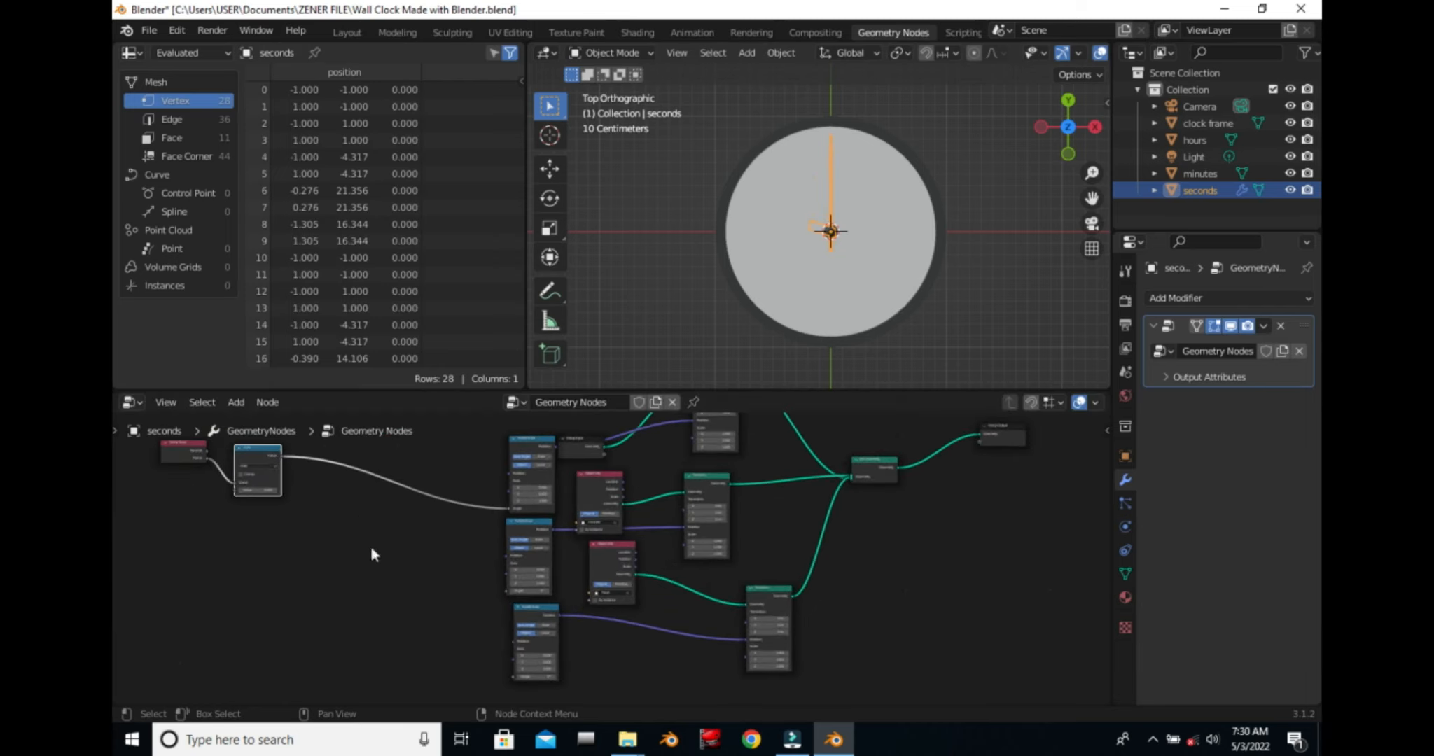
# Set the operation of the Math node after Scene Time to Subtract.
pyautogui.moveTo(401, 618); pyautogui.dragTo(421, 702, button='middle')
pyautogui.moveTo(341, 614); pyautogui.dragTo(497, 614, button='middle')
pyautogui.scroll(4, 343, 528)
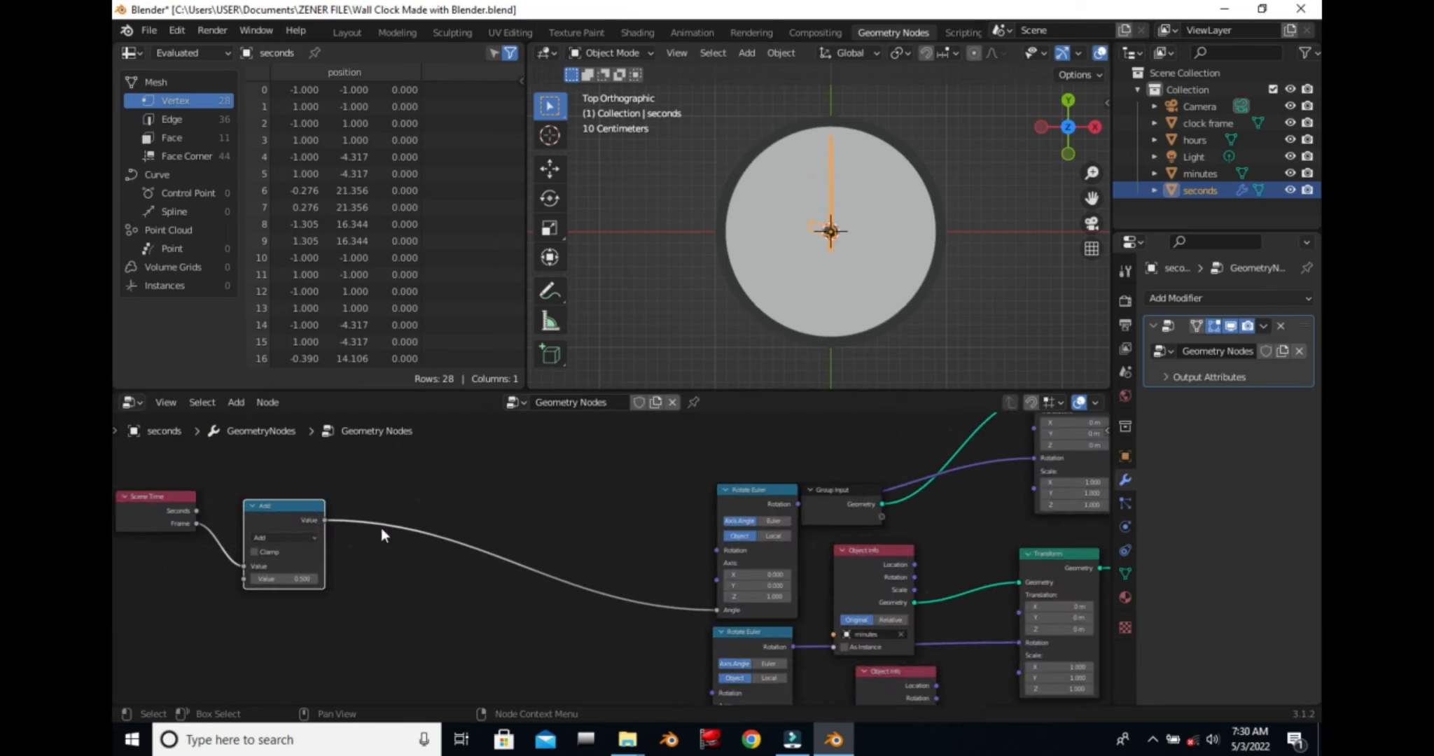
pyautogui.click(220, 536)
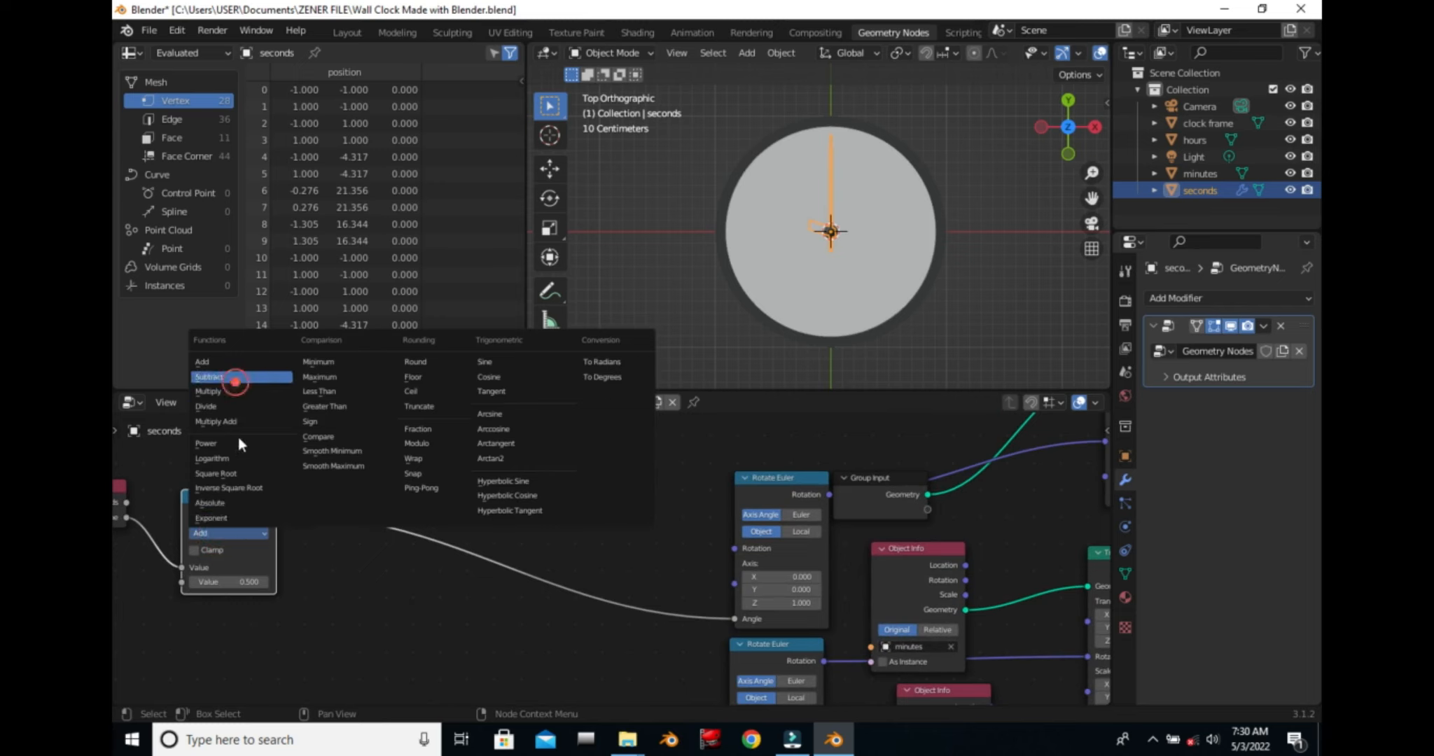
pyautogui.click(235, 382)
# Duplicate the Subtract node onto the link after it as a Divide node, and briefly play the animation.
pyautogui.rightClick(207, 501)
pyautogui.click(239, 475)
pyautogui.click(387, 486)
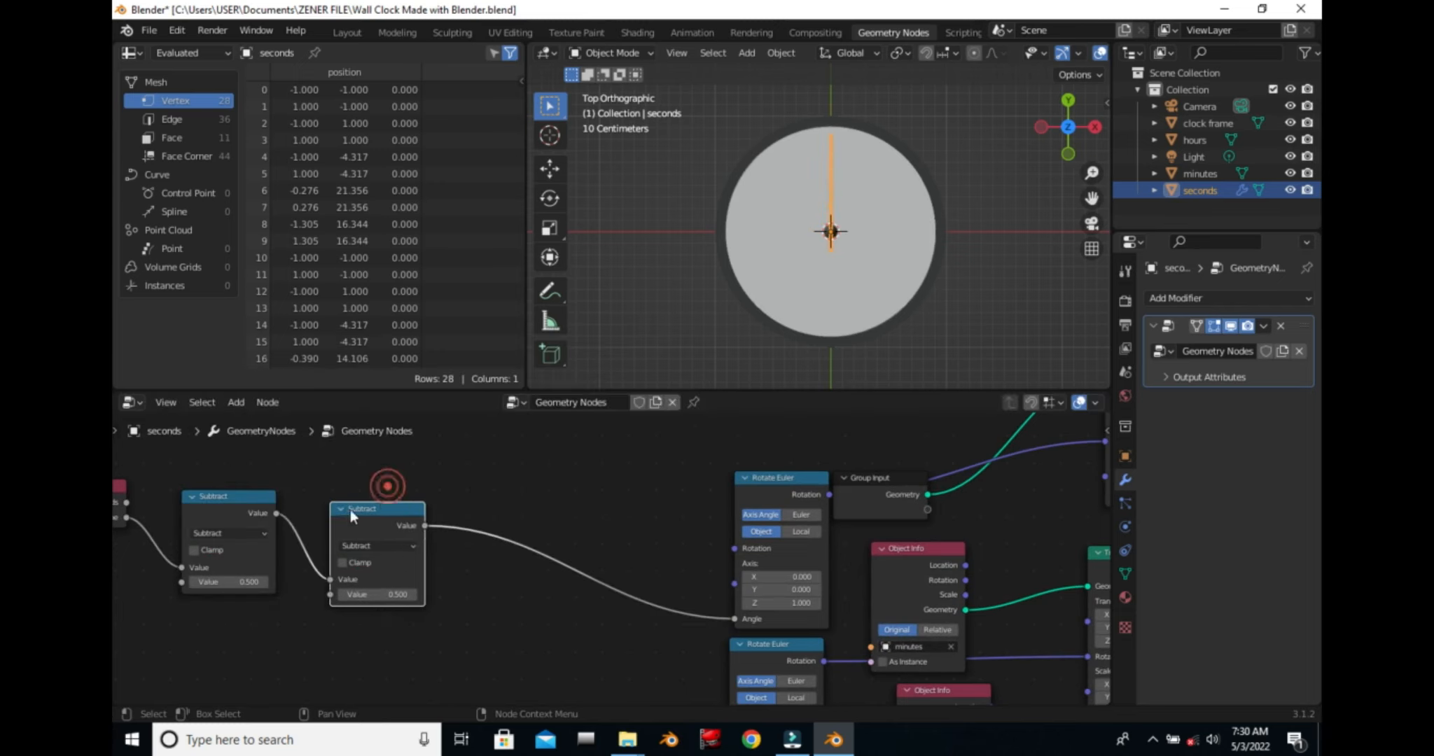
pyautogui.click(399, 546)
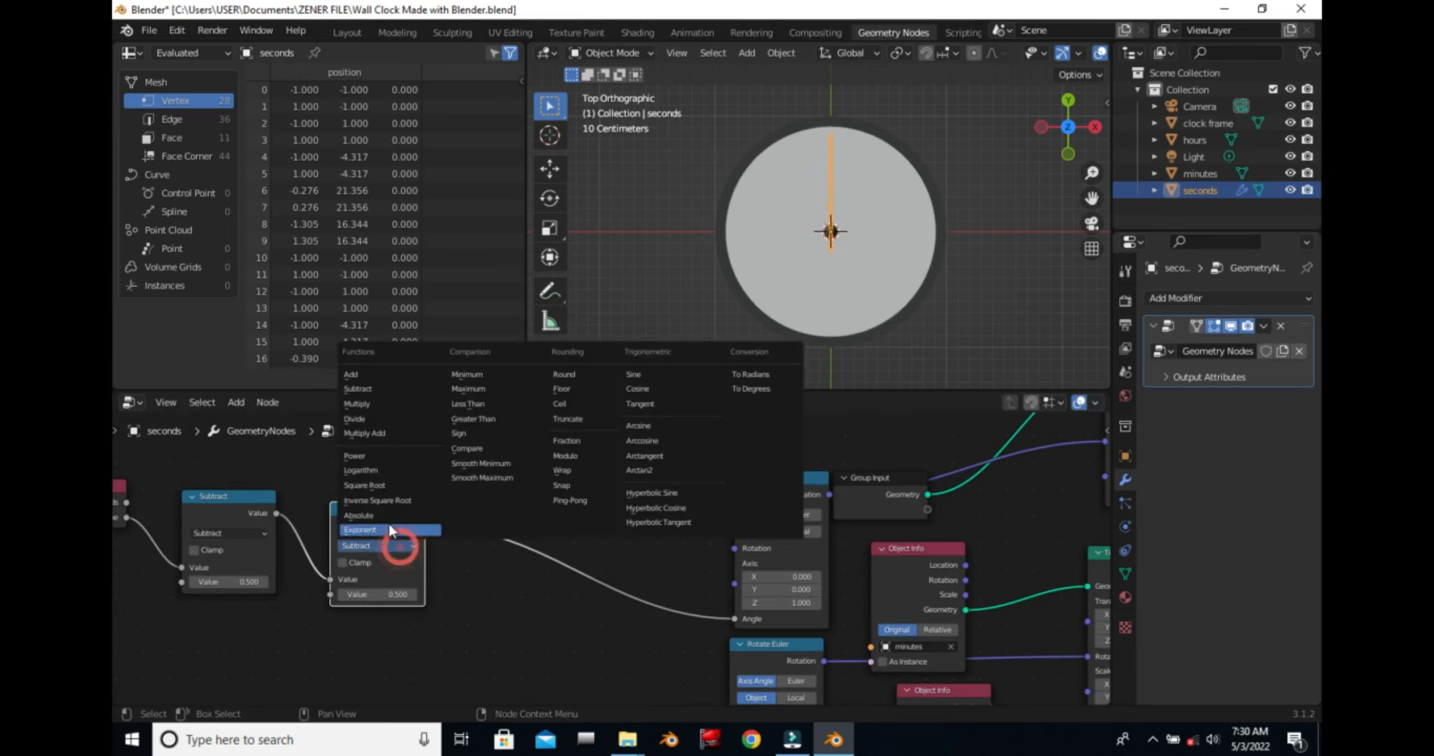
pyautogui.click(374, 419)
pyautogui.press('space')
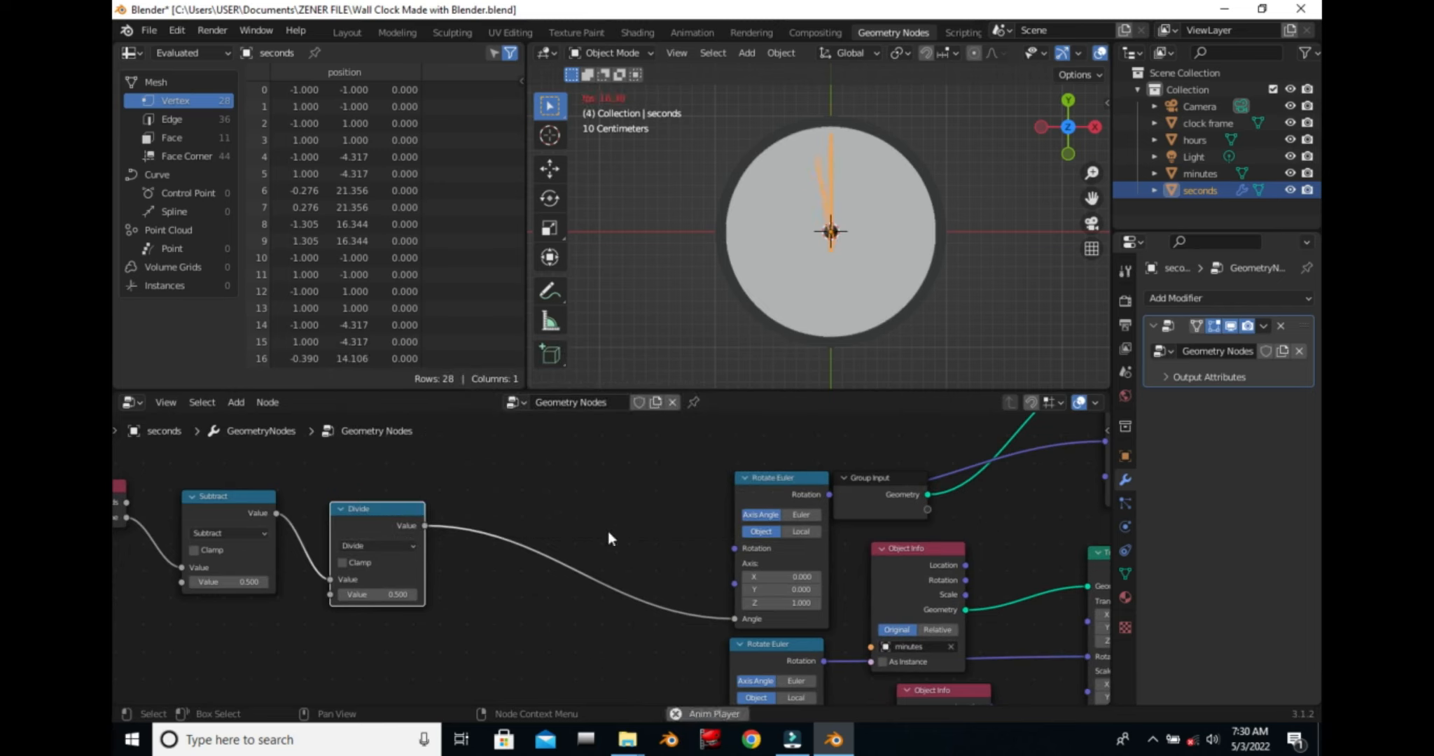
pyautogui.press('space')
# Set the Divide node's value to 10 and the Subtract node's value to 1.
pyautogui.click(404, 595)
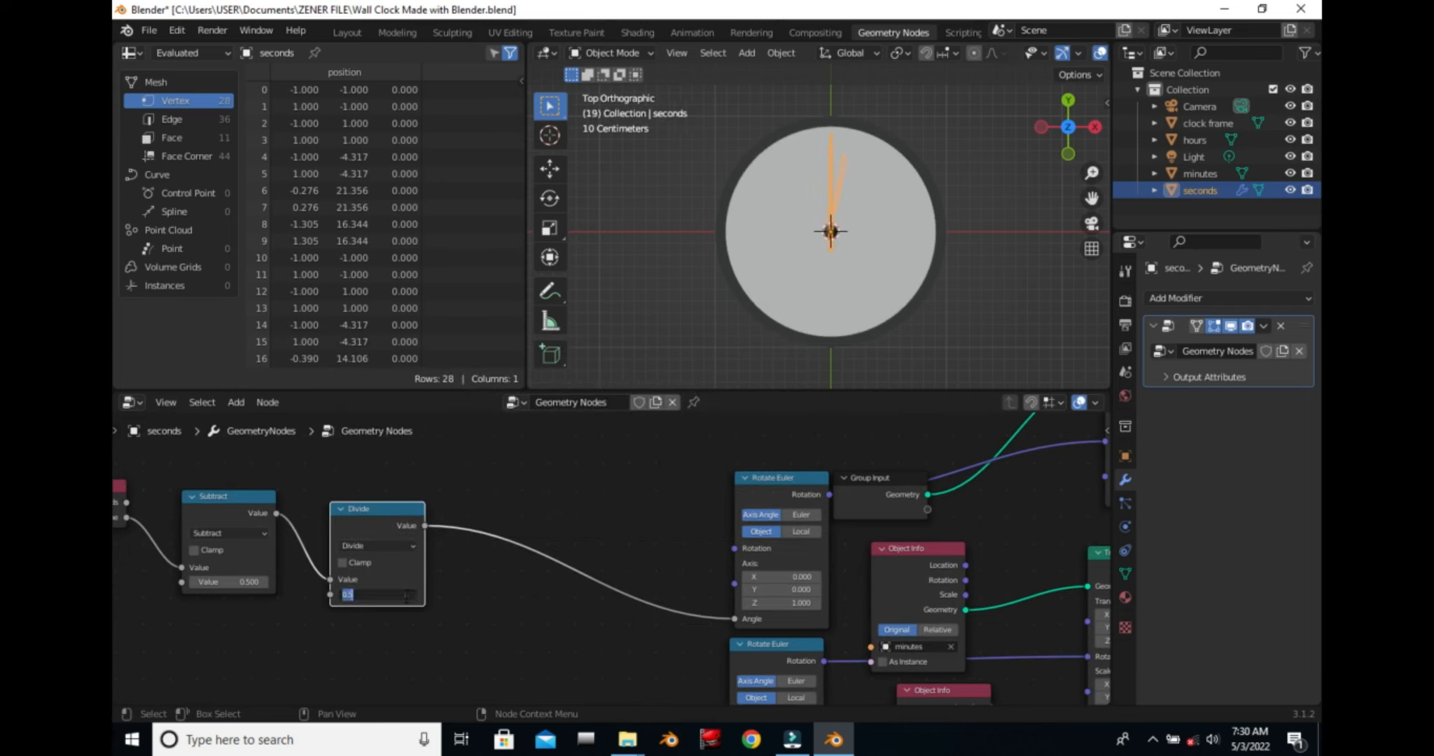
pyautogui.write('10')
pyautogui.press('Return')
pyautogui.click(231, 582)
pyautogui.write('1')
pyautogui.press('Return')
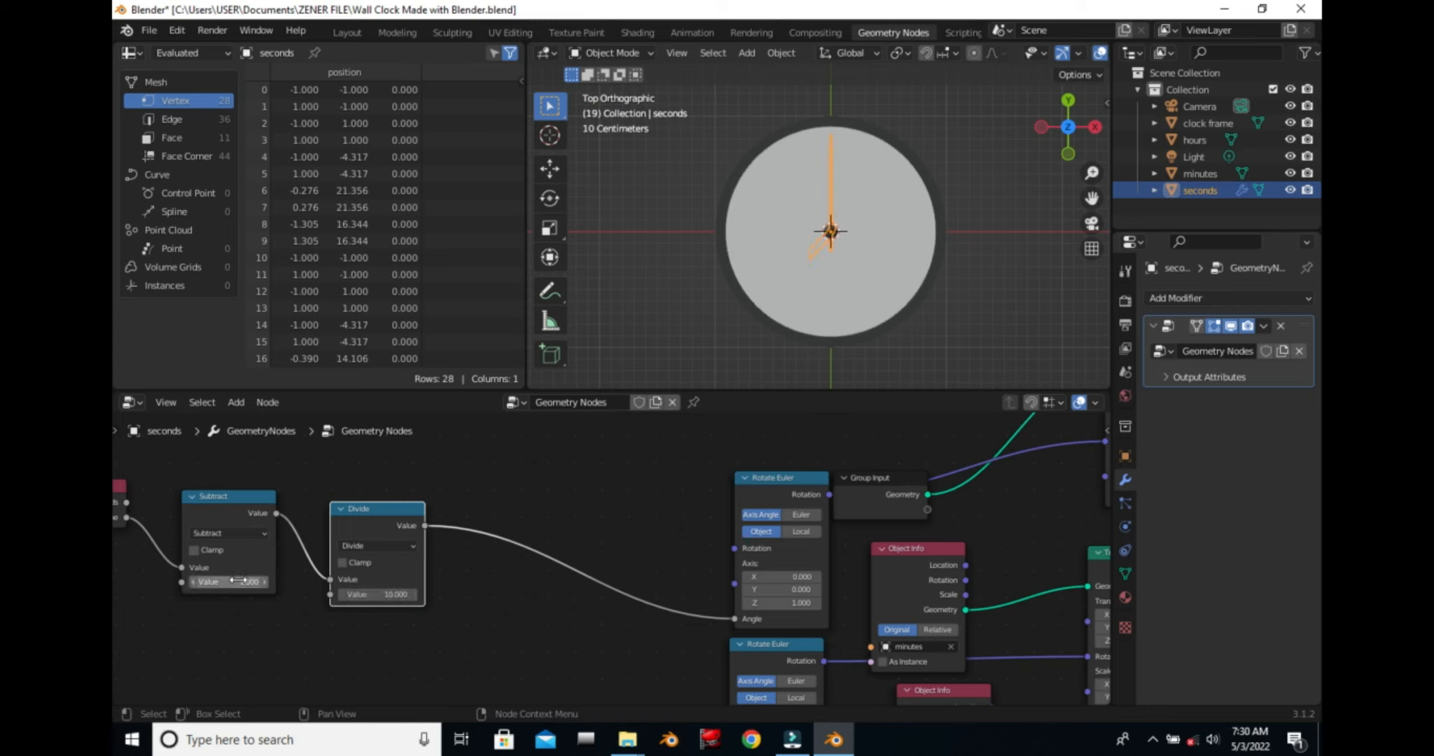
# Make the Divide node's value negative, -10.
pyautogui.click(379, 596)
pyautogui.click(379, 597)
pyautogui.press('Home')
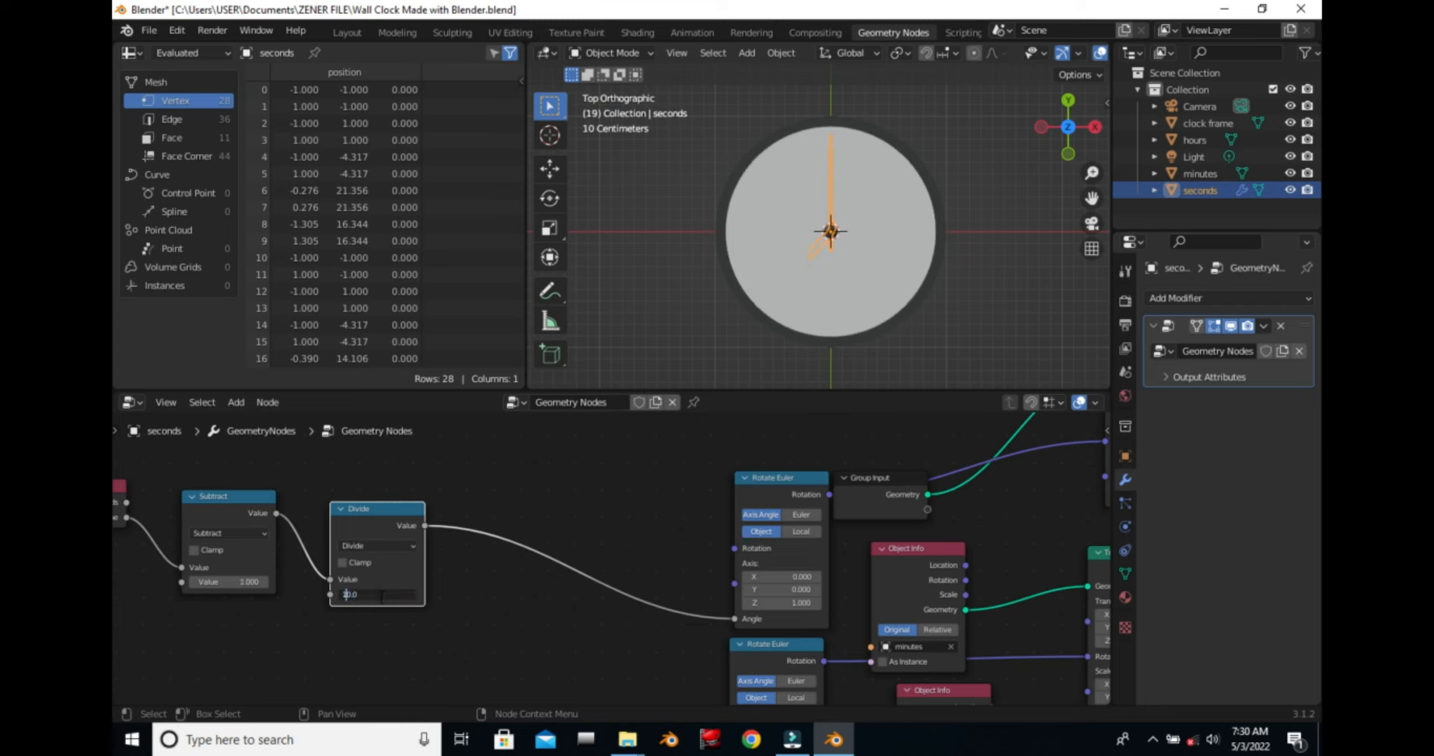
pyautogui.write('-')
pyautogui.press('Return')
# Move the Divide node farther from Subtract and place a duplicate of it directly below.
pyautogui.moveTo(368, 515); pyautogui.dragTo(505, 494)
pyautogui.scroll(-2, 465, 576)
pyautogui.rightClick(483, 504)
pyautogui.click(471, 477)
pyautogui.click(475, 595)
pyautogui.scroll(-3, 587, 647)
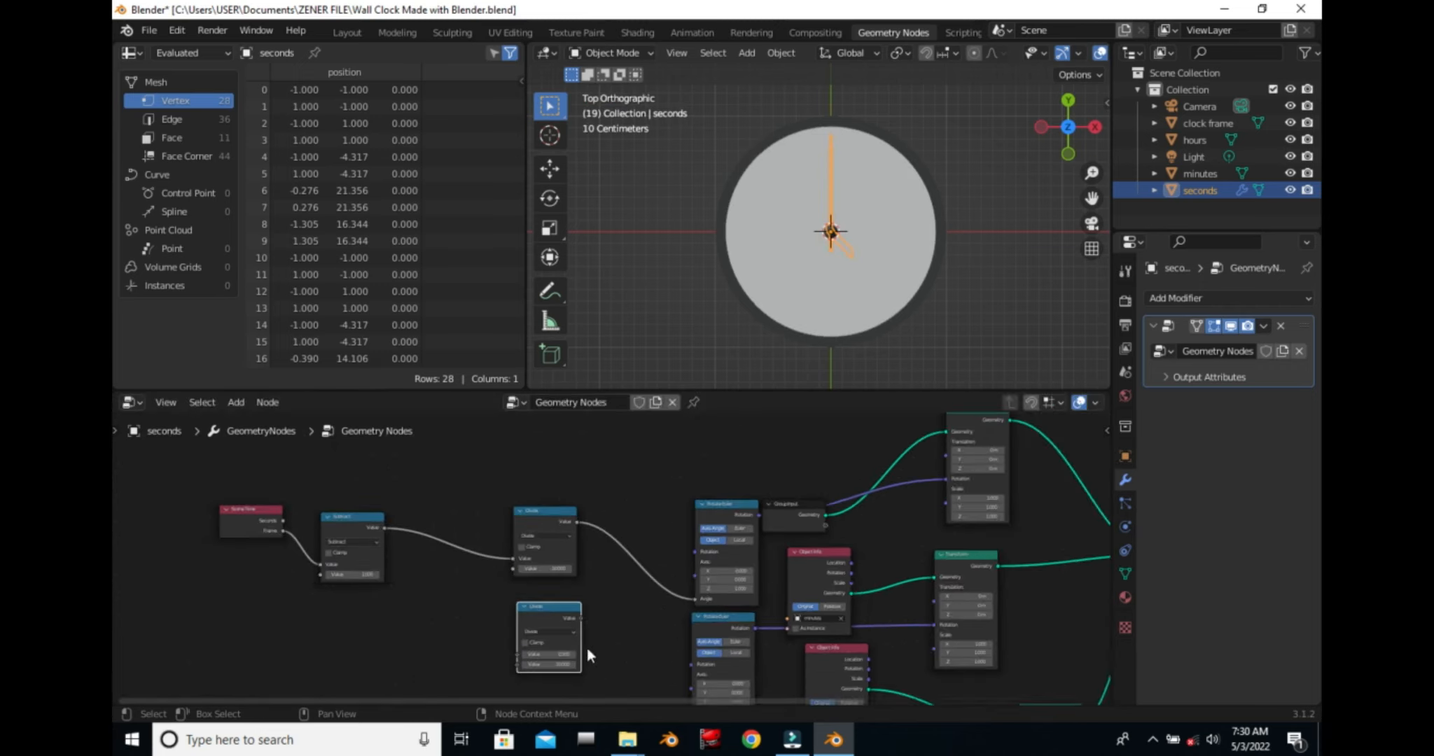
# Add another Divide copy beneath the first, and connect the two copies' Value outputs to the middle and lowest Rotate Euler nodes' Angle inputs.
pyautogui.moveTo(586, 608); pyautogui.dragTo(672, 544)
pyautogui.rightClick(542, 468)
pyautogui.click(542, 468)
pyautogui.click(556, 566)
pyautogui.scroll(2, 583, 567)
pyautogui.moveTo(594, 564); pyautogui.dragTo(720, 676)
pyautogui.click(625, 605)
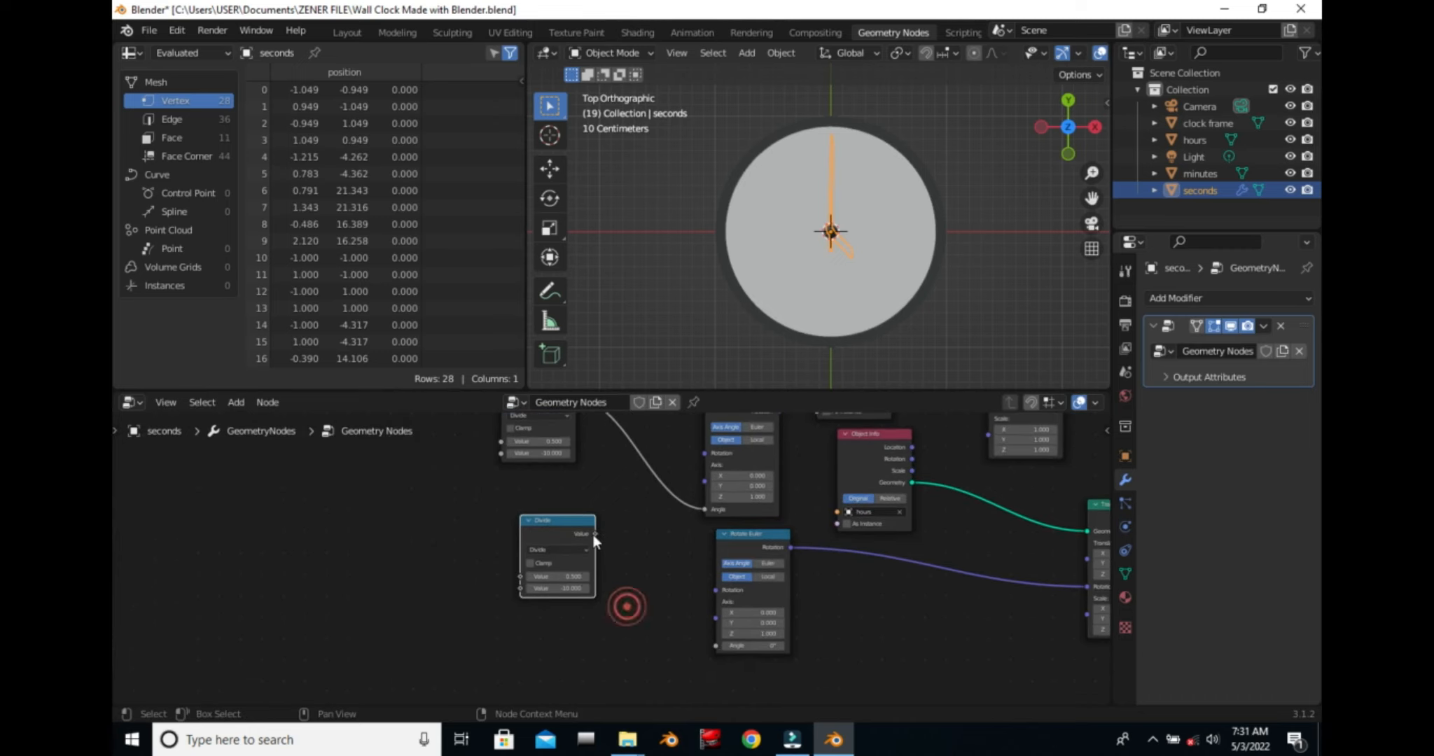
pyautogui.moveTo(594, 534); pyautogui.dragTo(714, 641)
# Connect the original Divide node's Value output to the first Value input of both Divide copies.
pyautogui.scroll(-2, 576, 627)
pyautogui.scroll(1, 381, 535)
pyautogui.moveTo(382, 535); pyautogui.dragTo(382, 590, button='middle')
pyautogui.moveTo(400, 533); pyautogui.dragTo(400, 561, button='middle')
pyautogui.scroll(1, 416, 512)
pyautogui.moveTo(416, 479); pyautogui.dragTo(423, 587, button='middle')
pyautogui.moveTo(556, 472); pyautogui.dragTo(581, 634)
pyautogui.scroll(-2, 484, 570)
pyautogui.moveTo(519, 518); pyautogui.dragTo(572, 661)
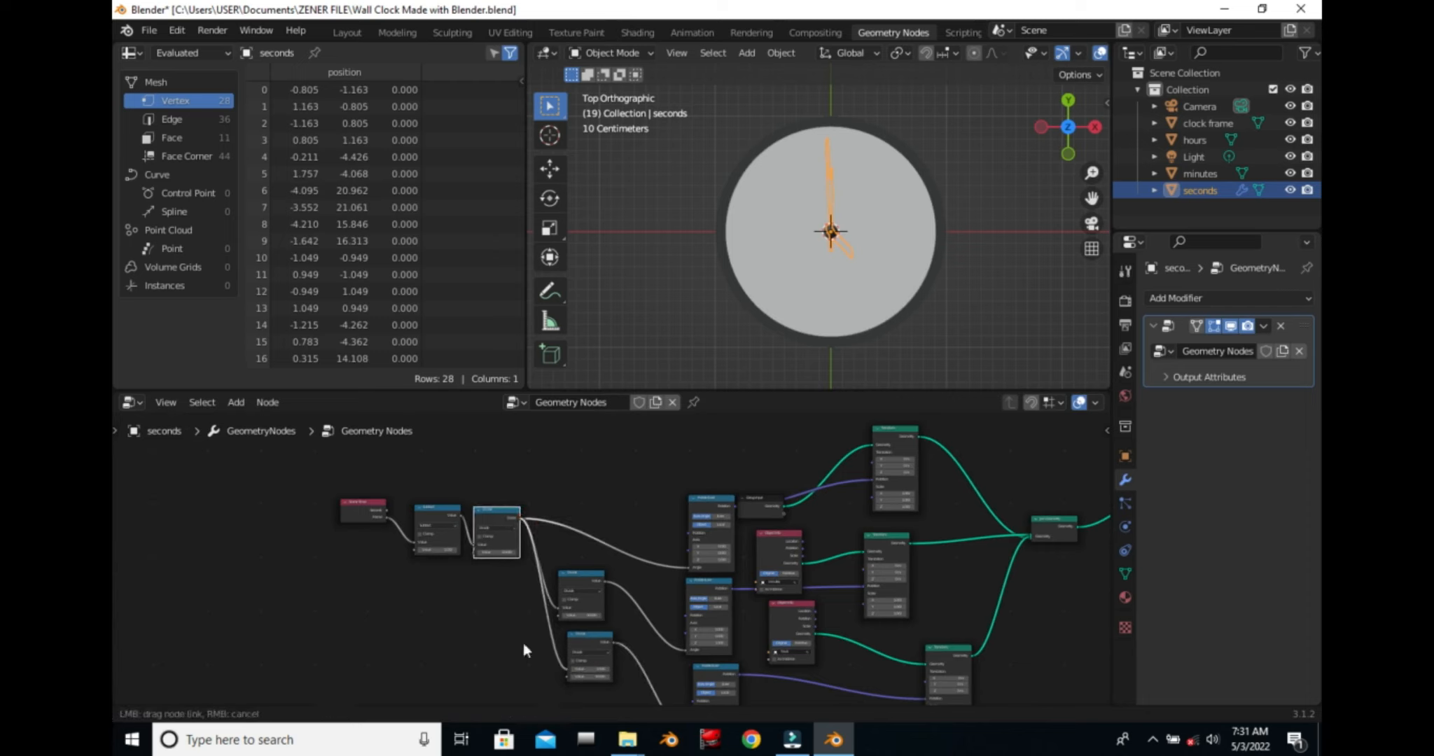
# Set the lower Divide copy's value to 3600 and the upper copy's to 60, and preview the animation.
pyautogui.scroll(3, 486, 622)
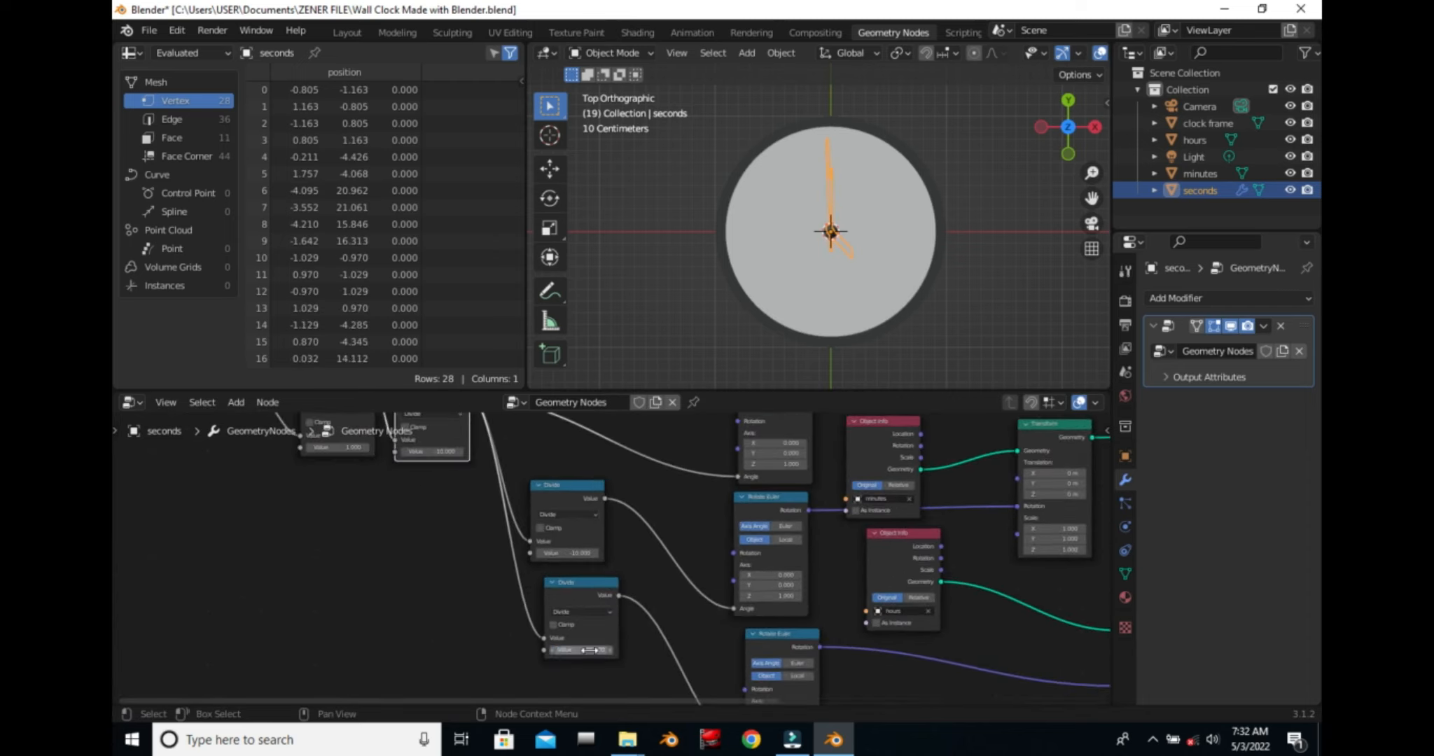
pyautogui.click(586, 651)
pyautogui.write('3600')
pyautogui.press('Return')
pyautogui.click(564, 552)
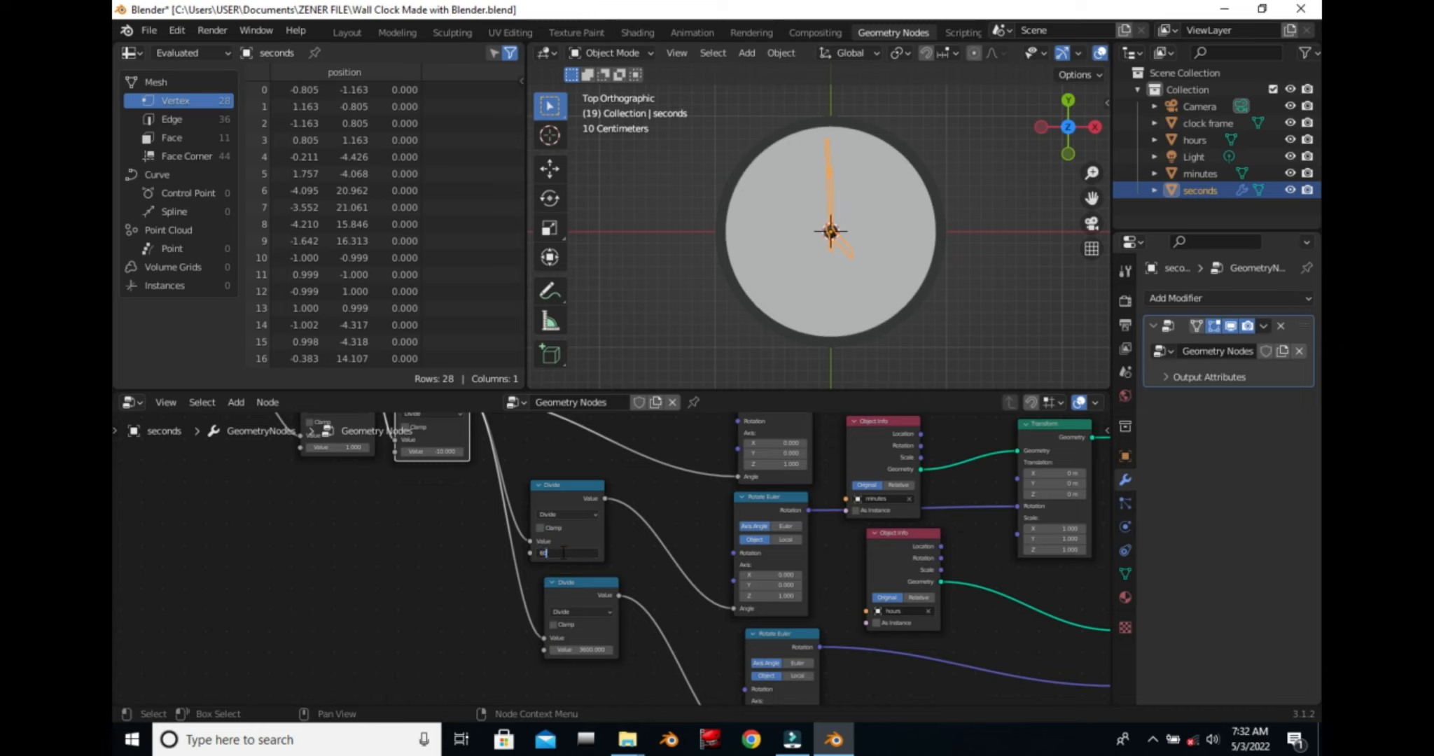
pyautogui.press('Return')
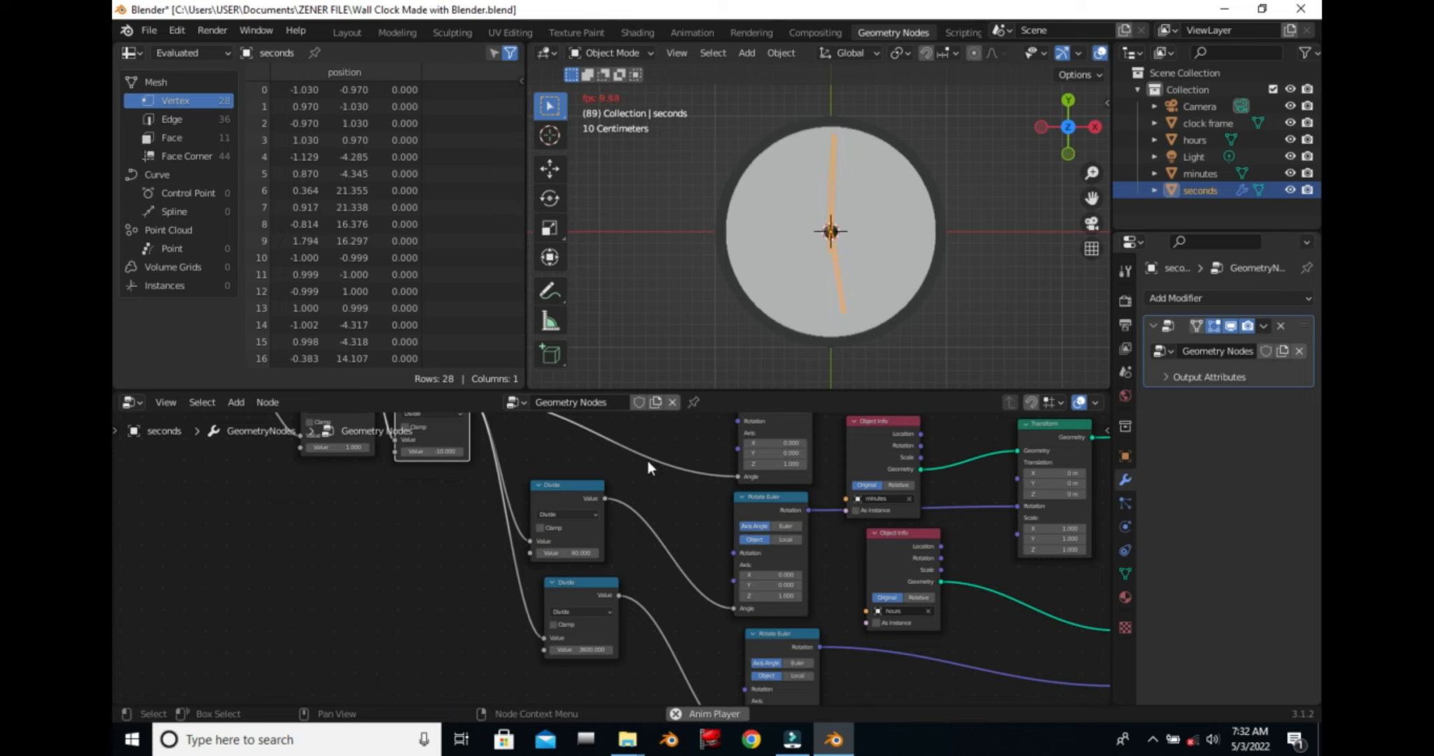
pyautogui.press('space')
# Move the Group Input node up into the empty area above the top Rotate Euler node.
pyautogui.scroll(-6, 672, 468)
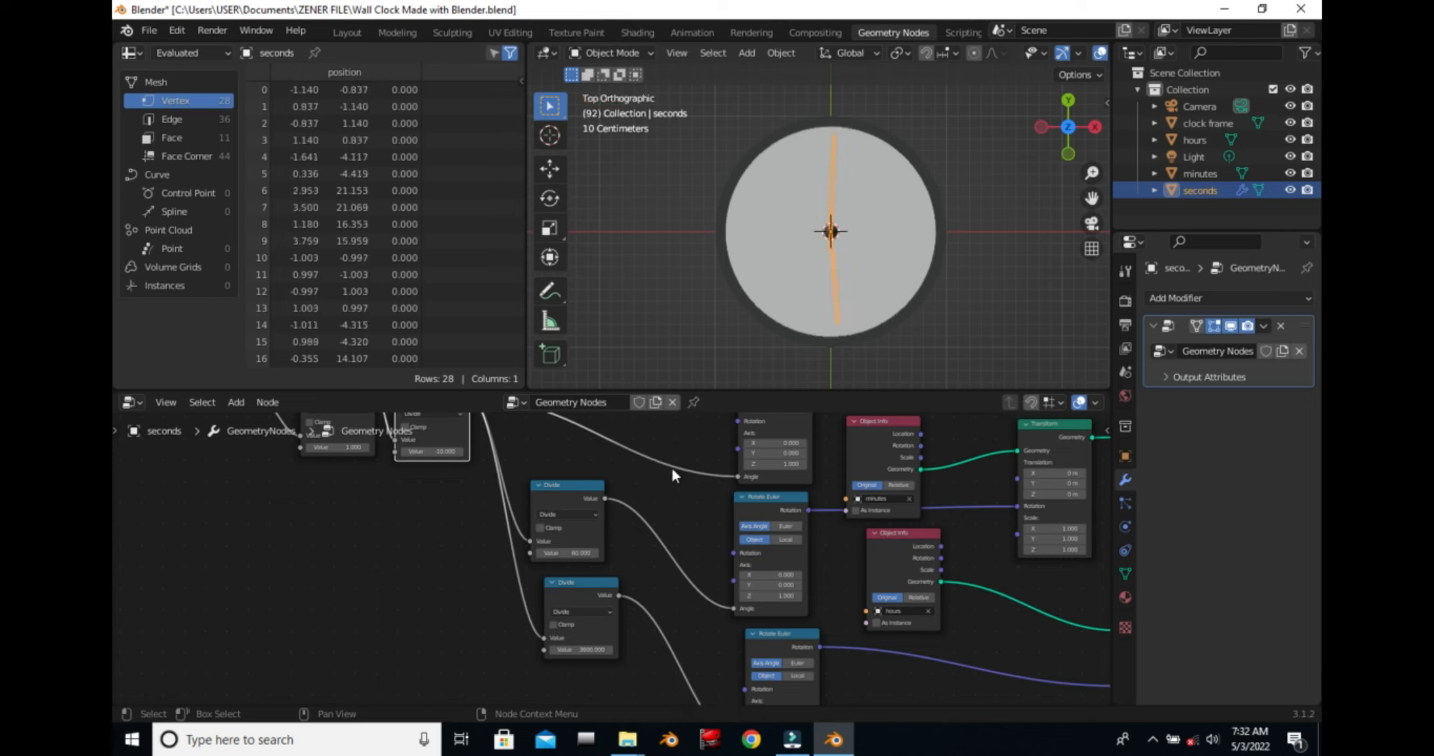
pyautogui.scroll(-4, 672, 468)
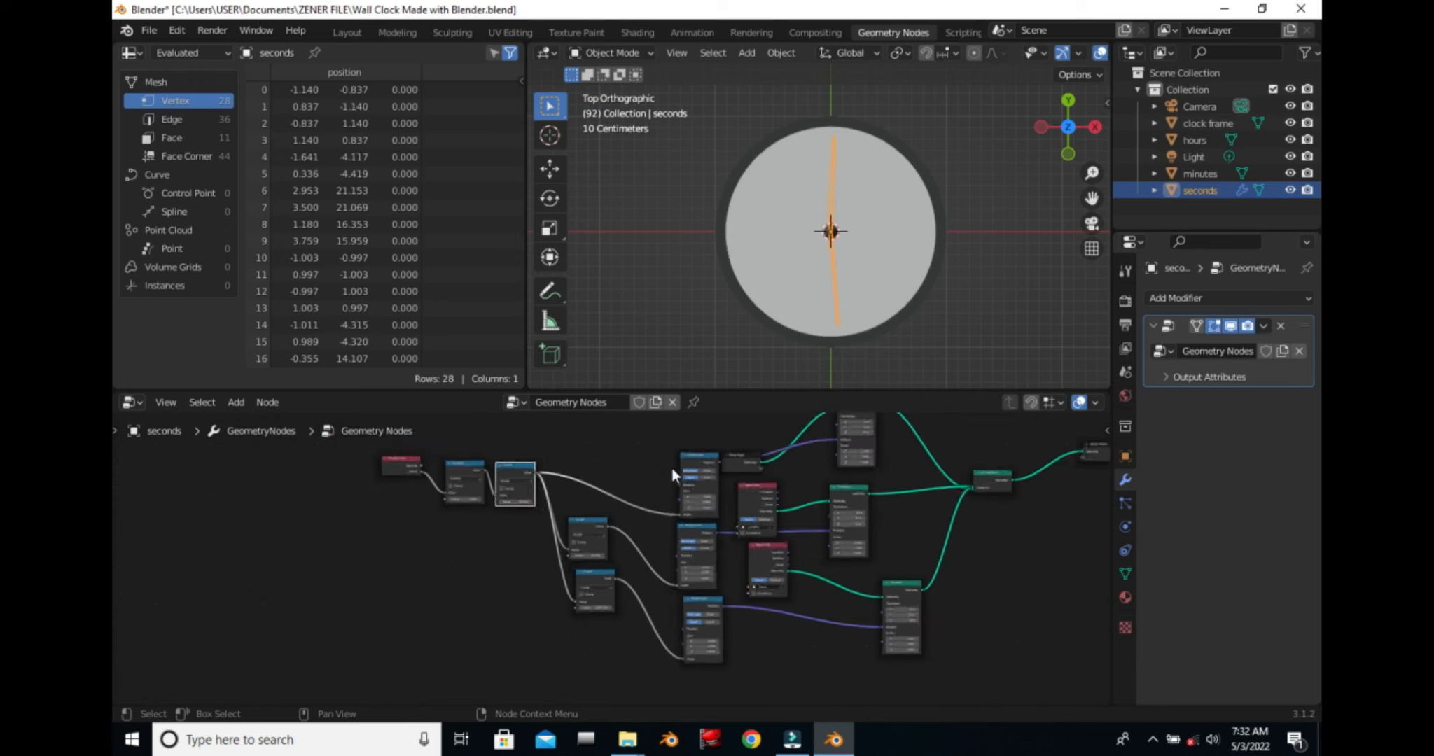
pyautogui.scroll(7, 987, 473)
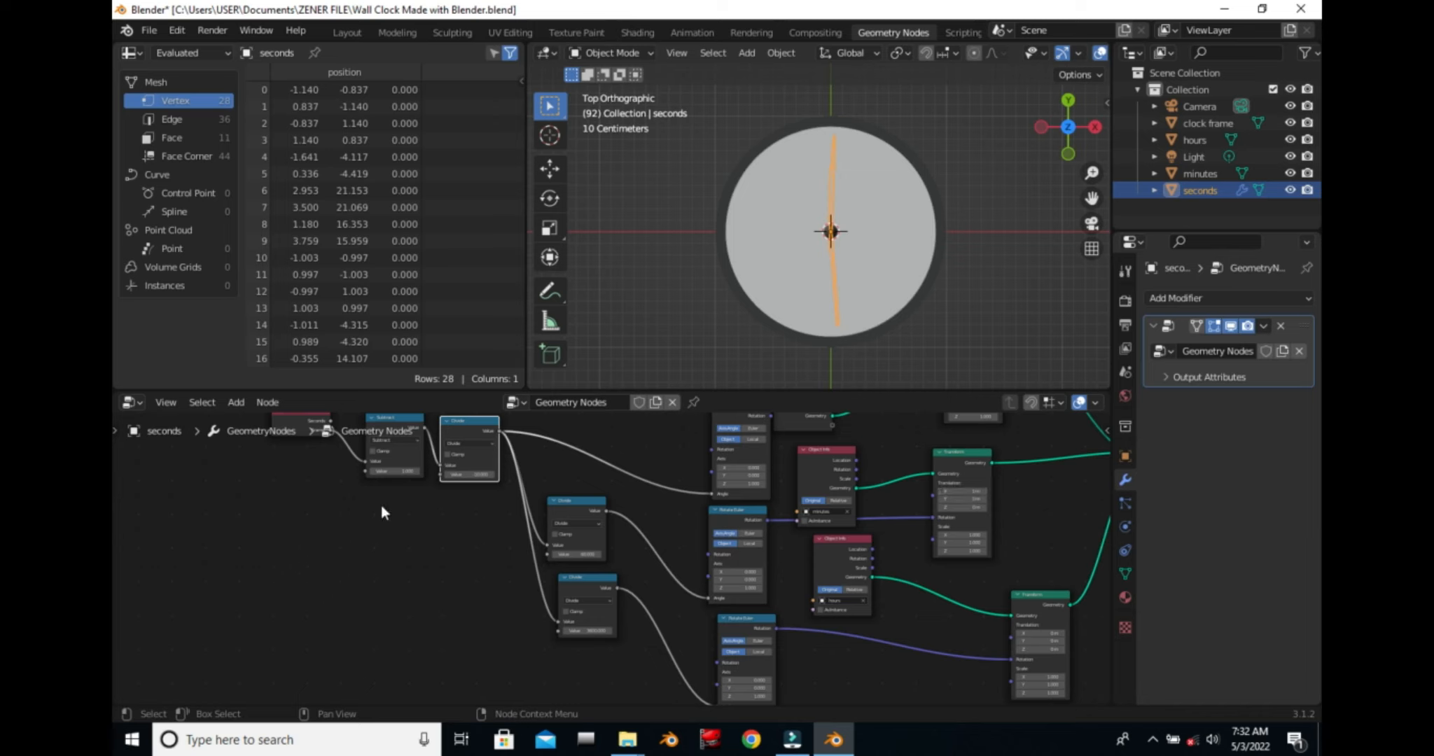
pyautogui.scroll(-2, 381, 506)
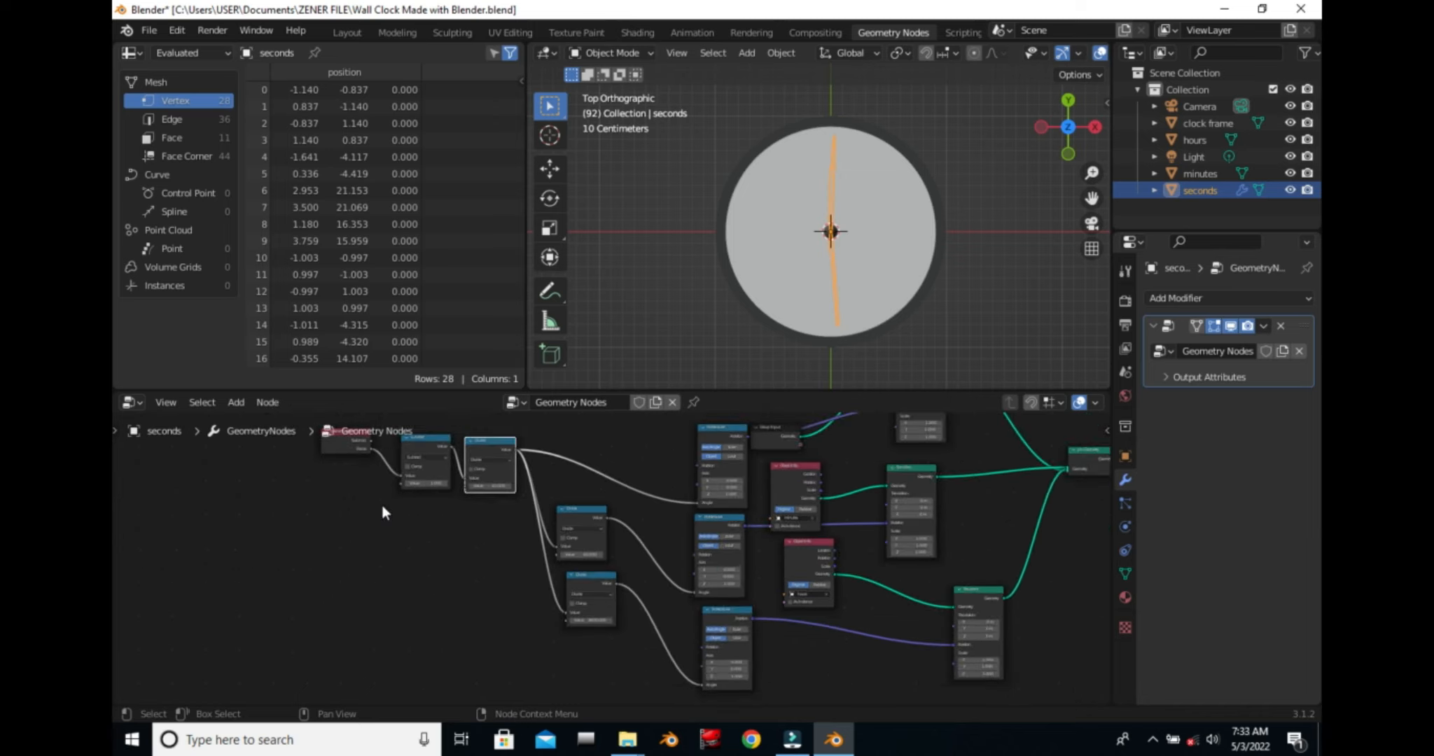
pyautogui.scroll(-2, 382, 506)
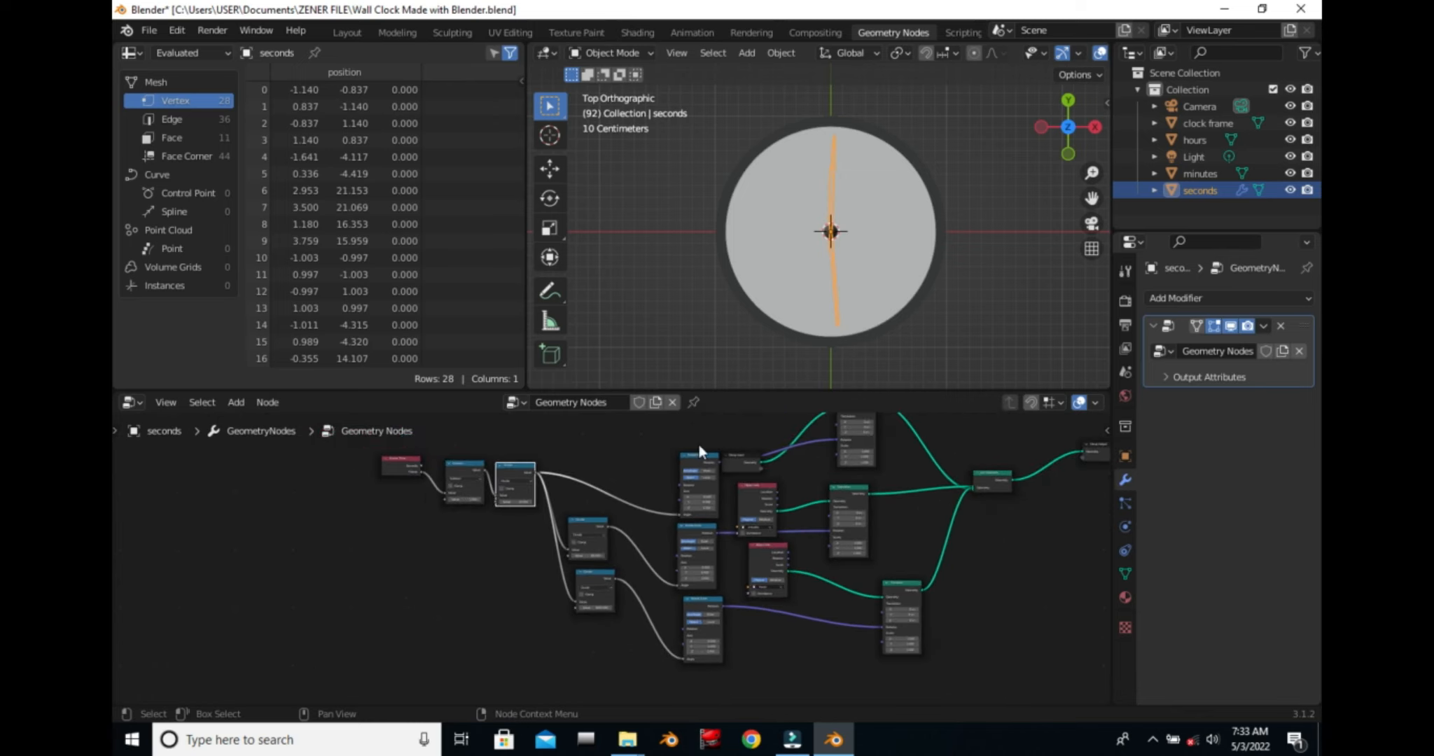
pyautogui.moveTo(741, 465); pyautogui.dragTo(723, 502)
pyautogui.scroll(3, 724, 502)
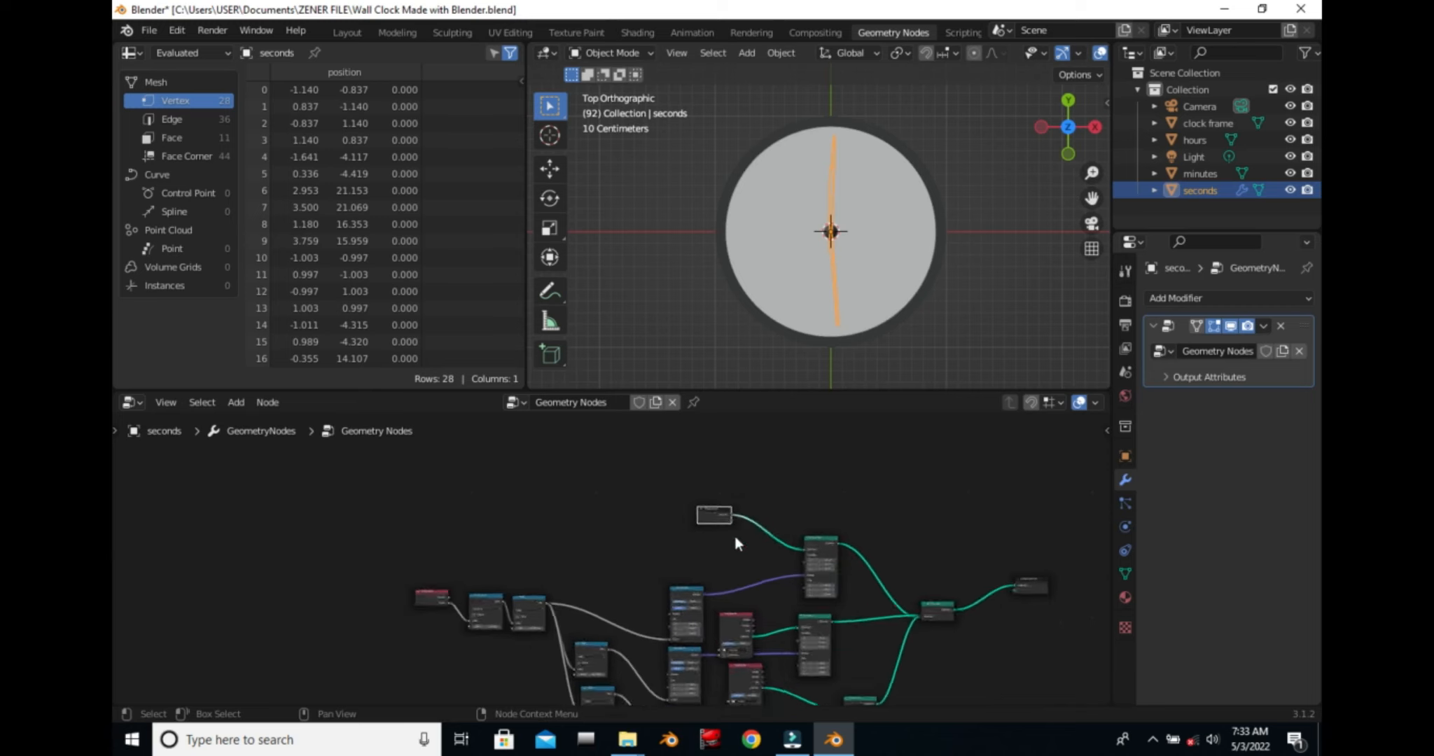
# Examine the Scene Time, Subtract and Divide chain and its links to the three Rotate Euler nodes.
pyautogui.scroll(7, 645, 559)
pyautogui.moveTo(499, 602); pyautogui.dragTo(631, 503, button='middle')
pyautogui.scroll(2, 637, 525)
pyautogui.moveTo(617, 552); pyautogui.dragTo(643, 494, button='middle')
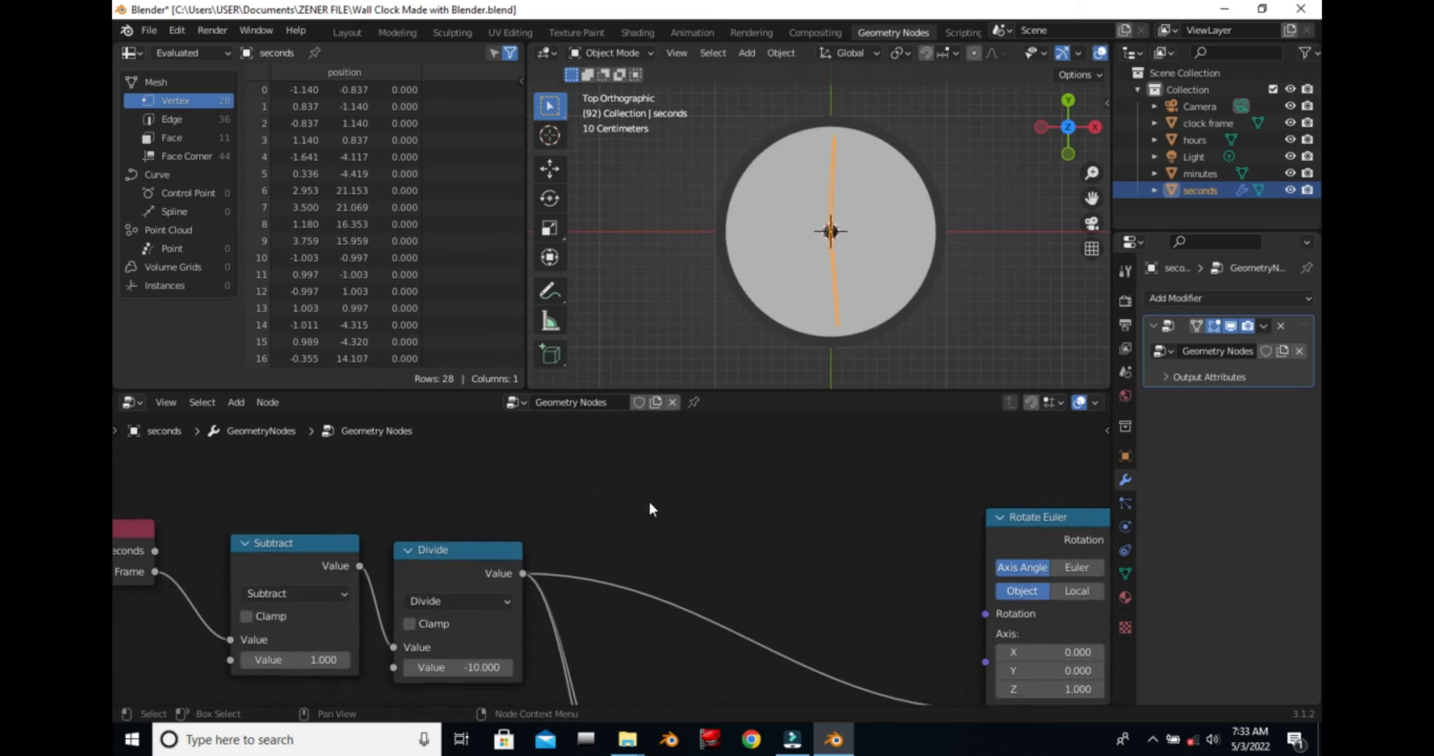
pyautogui.scroll(-3, 711, 506)
pyautogui.scroll(-1, 715, 506)
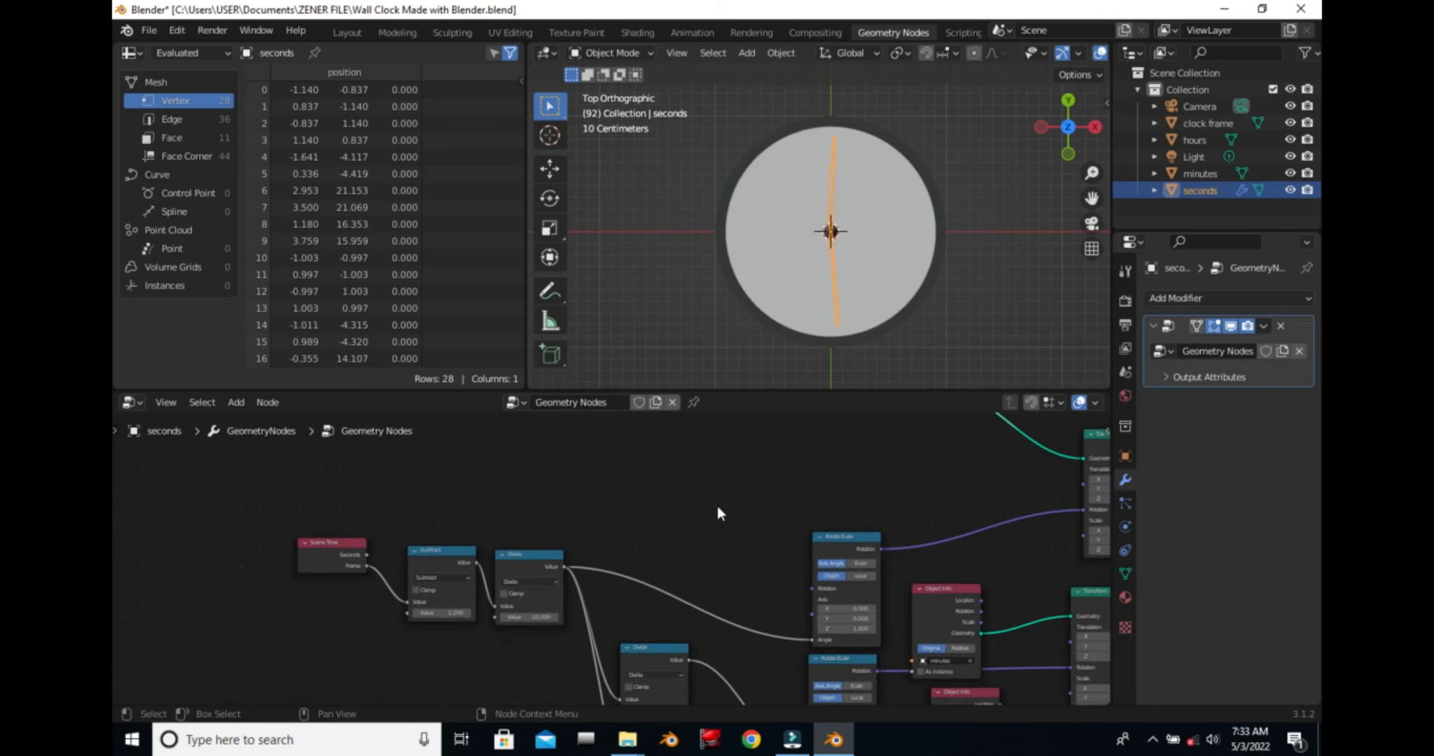
pyautogui.scroll(-2, 717, 505)
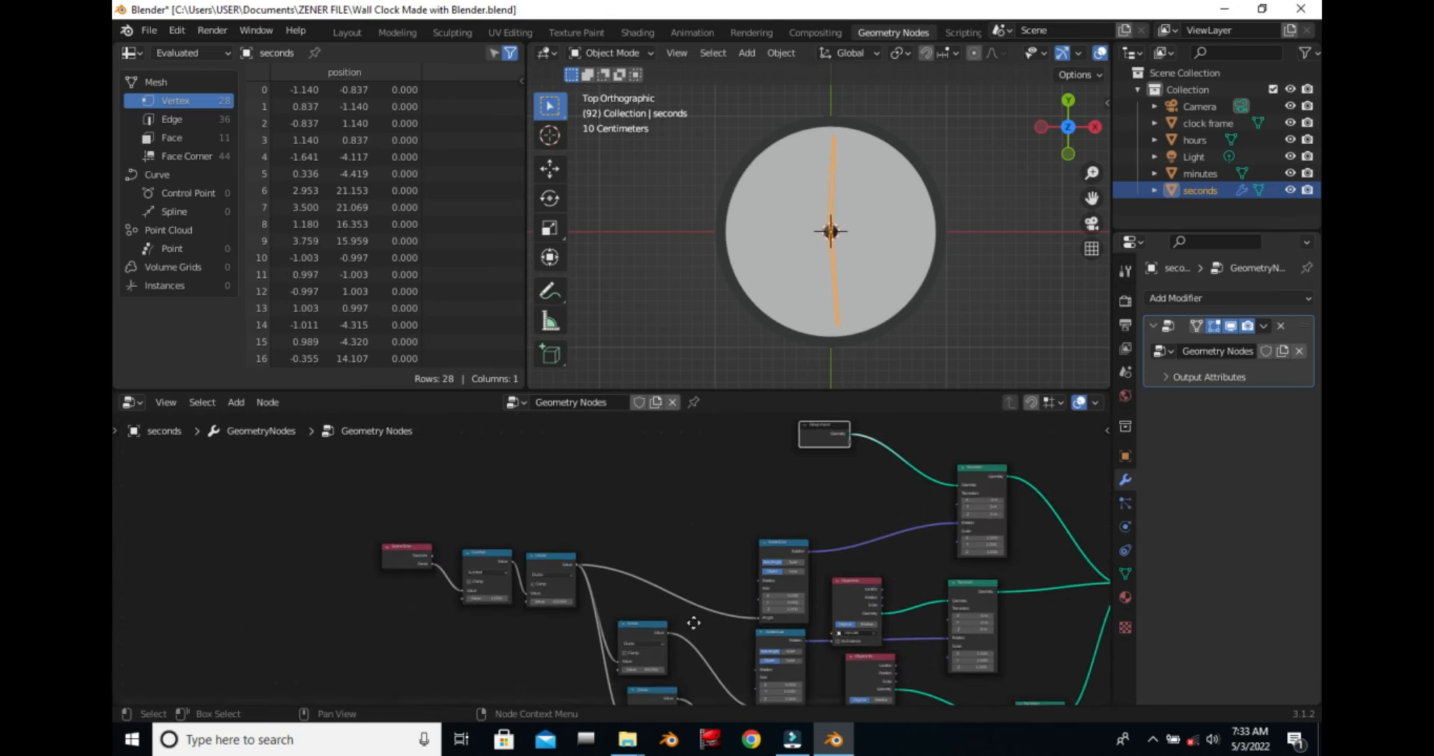
pyautogui.moveTo(693, 623); pyautogui.dragTo(711, 553, button='middle')
pyautogui.scroll(2, 719, 553)
pyautogui.scroll(1, 782, 513)
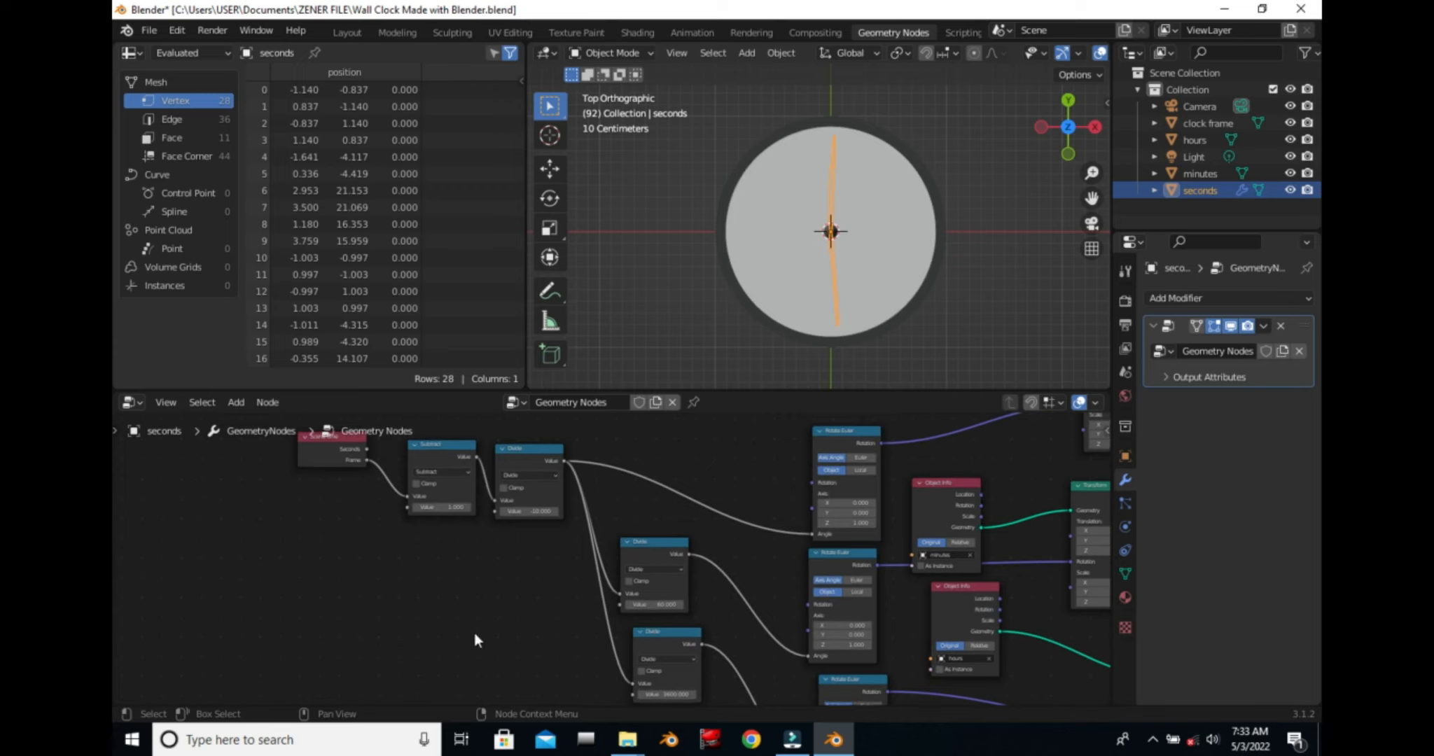
pyautogui.scroll(1, 420, 579)
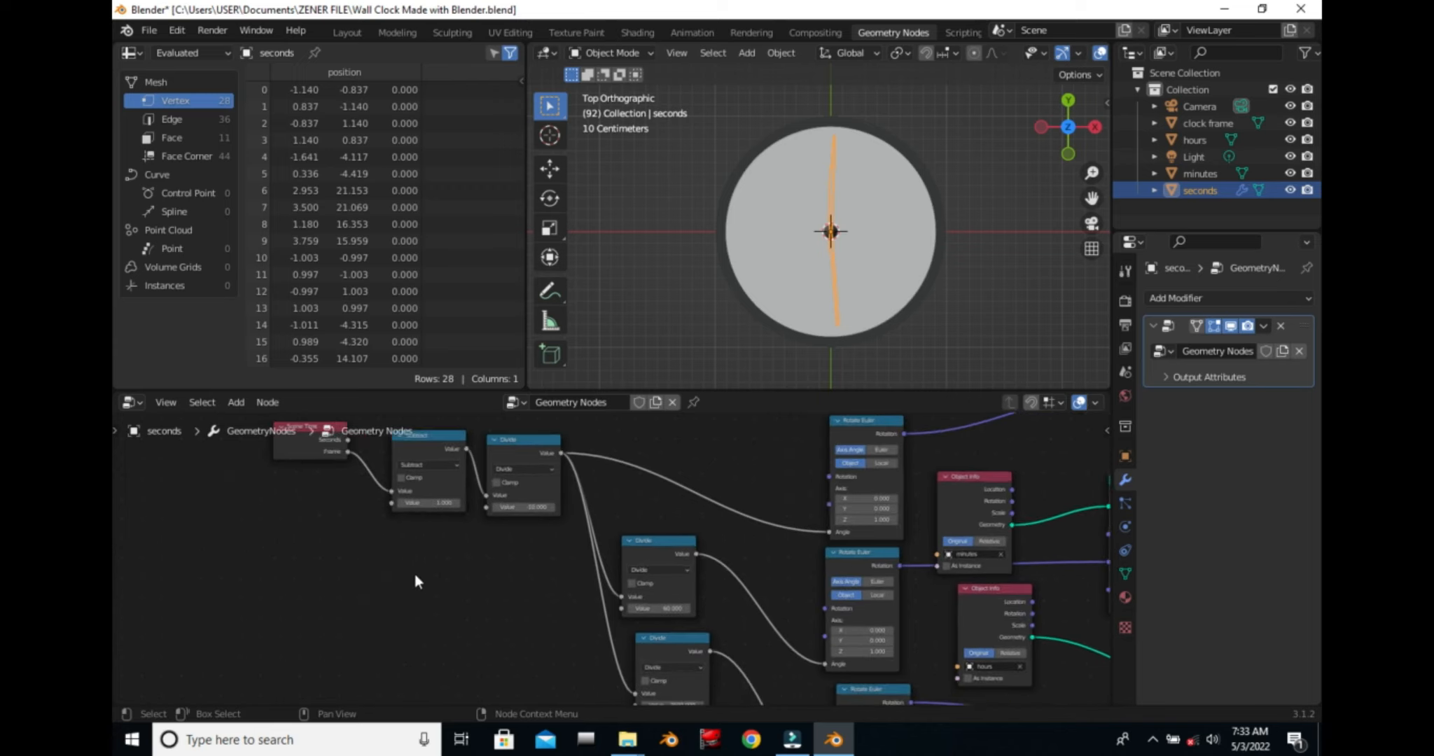
pyautogui.scroll(-3, 416, 582)
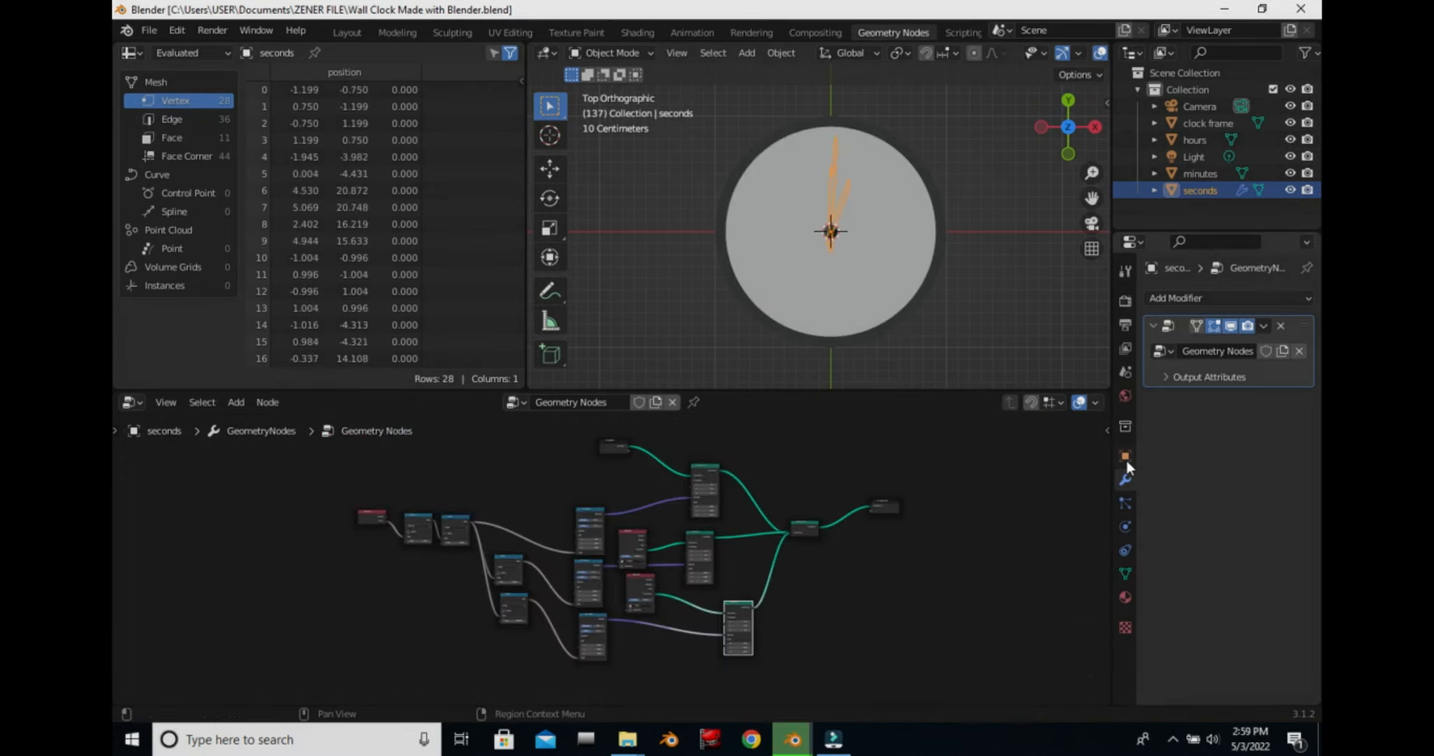
# Set the seconds object's Scale X to the same value as its Scale Y, about 0.040.
pyautogui.click(1125, 456)
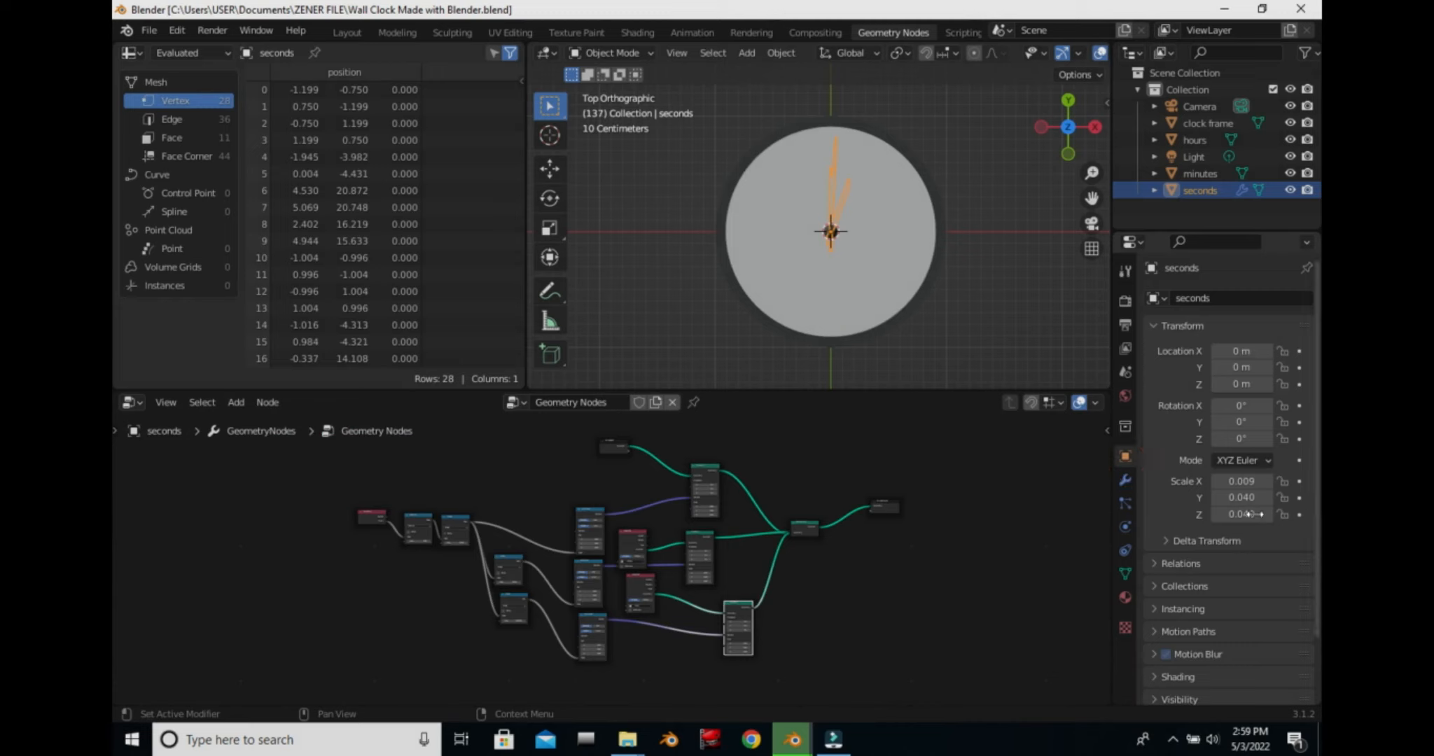
pyautogui.click(1250, 498)
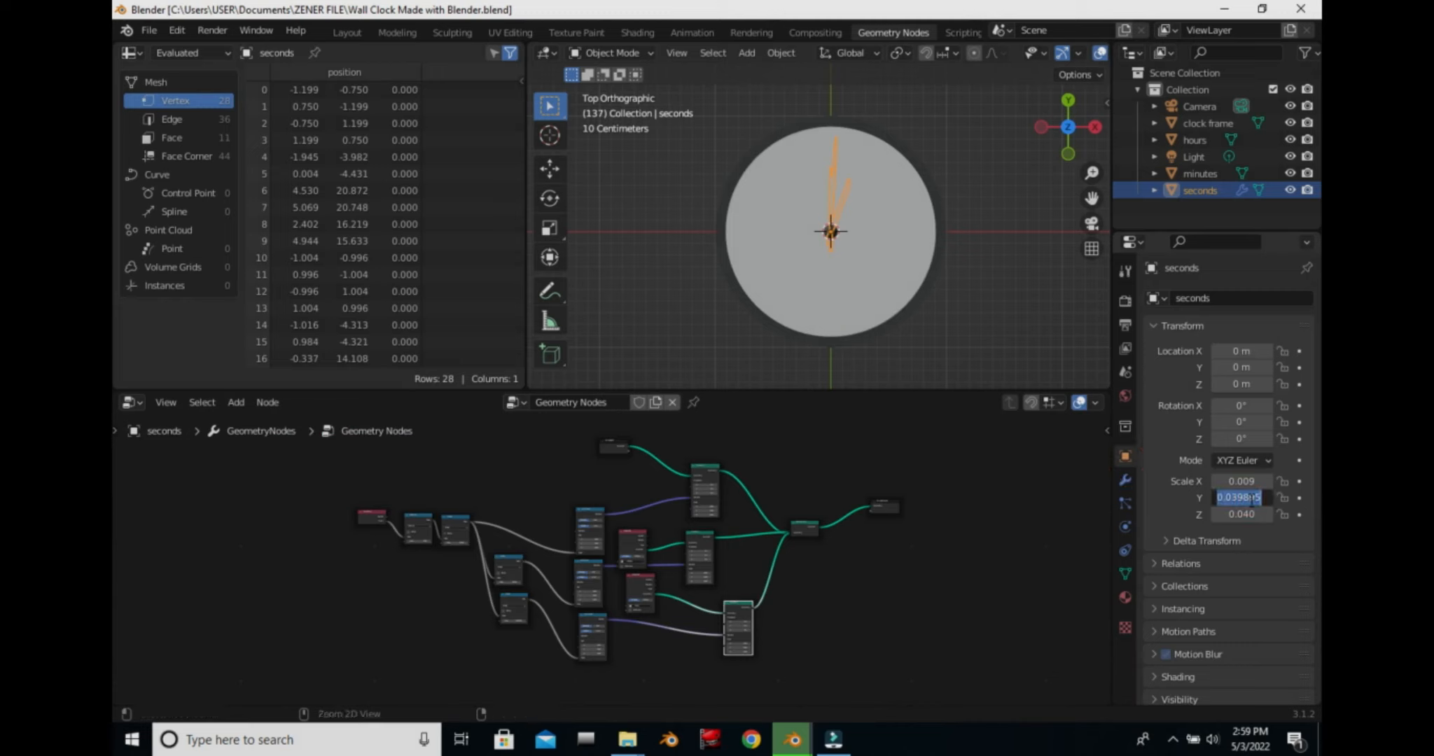
pyautogui.click(1243, 482)
pyautogui.click(1240, 482)
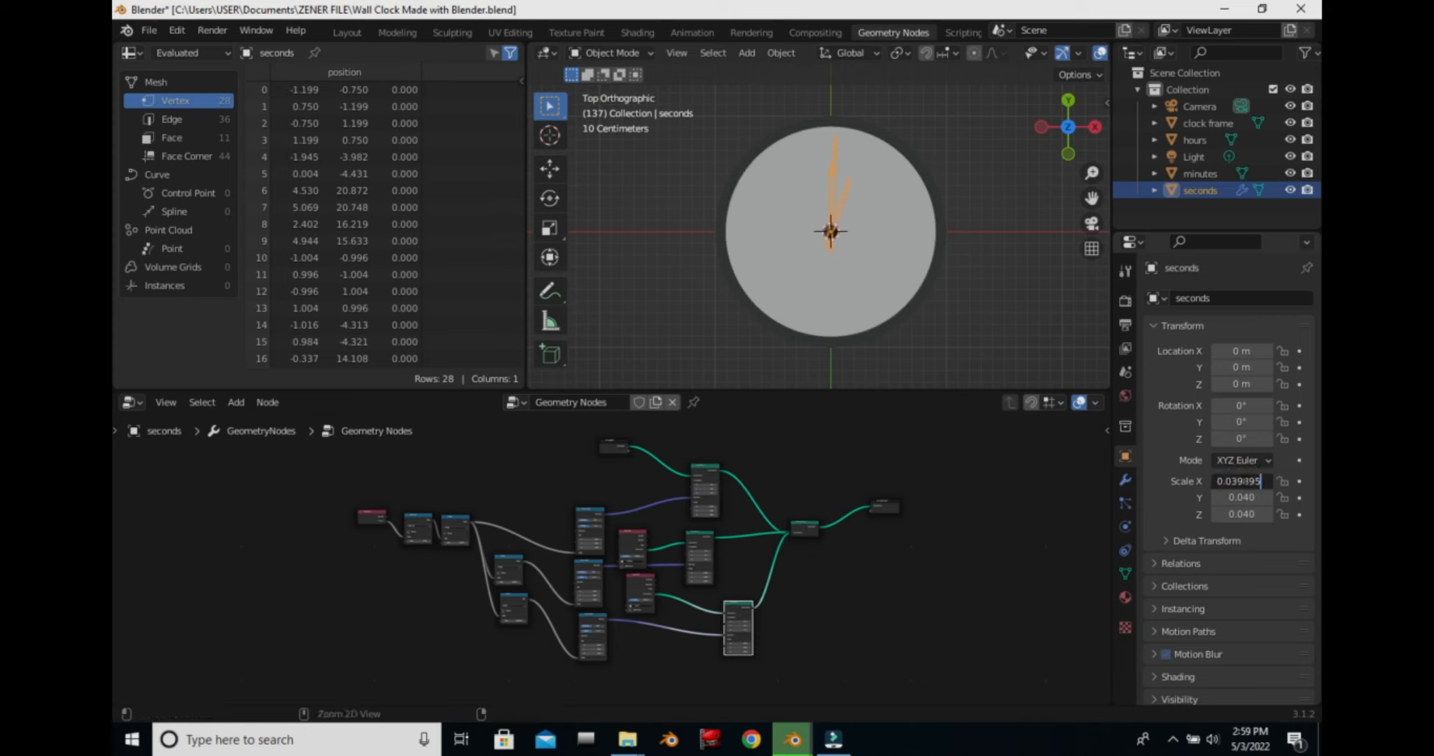
pyautogui.press('Return')
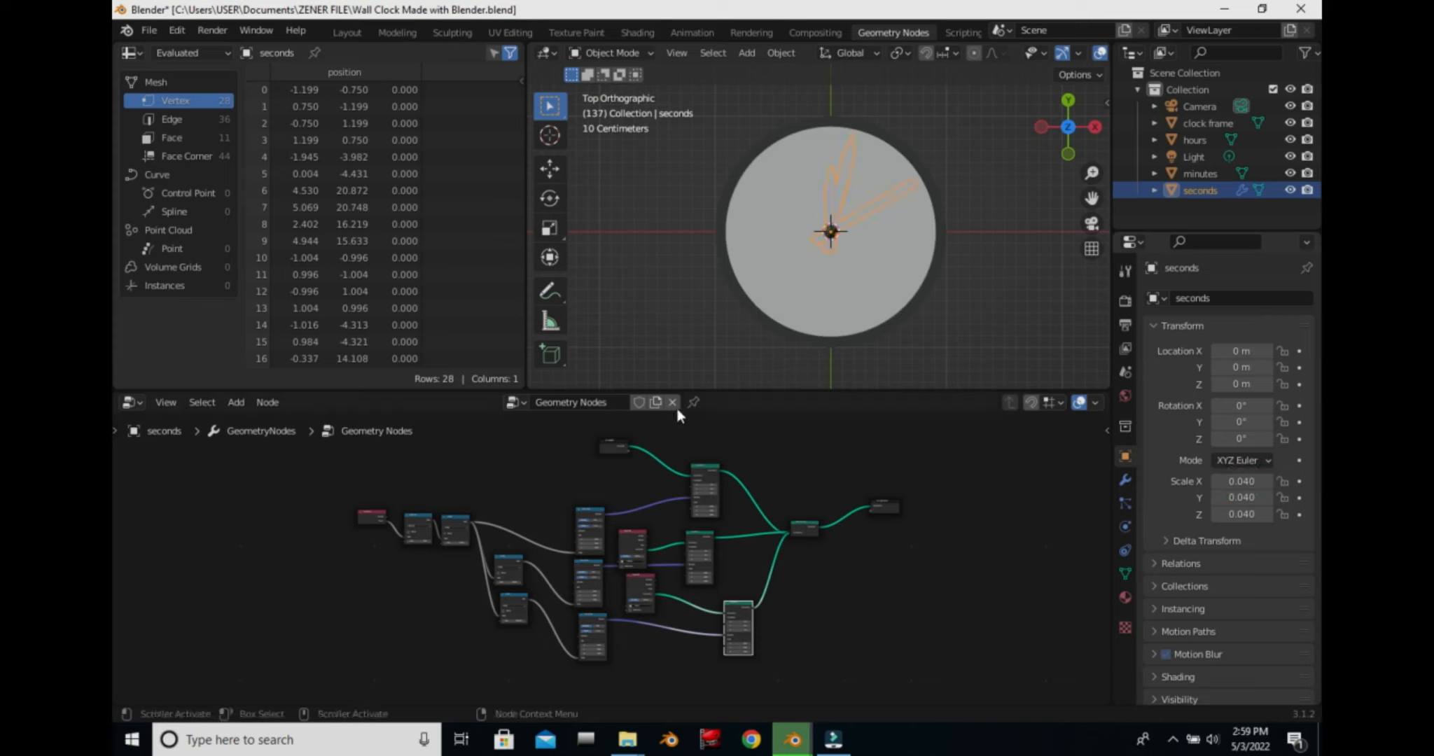
# Play the animation and examine the Scene Time, Subtract and Divide nodes that drive the hands.
pyautogui.press('space')
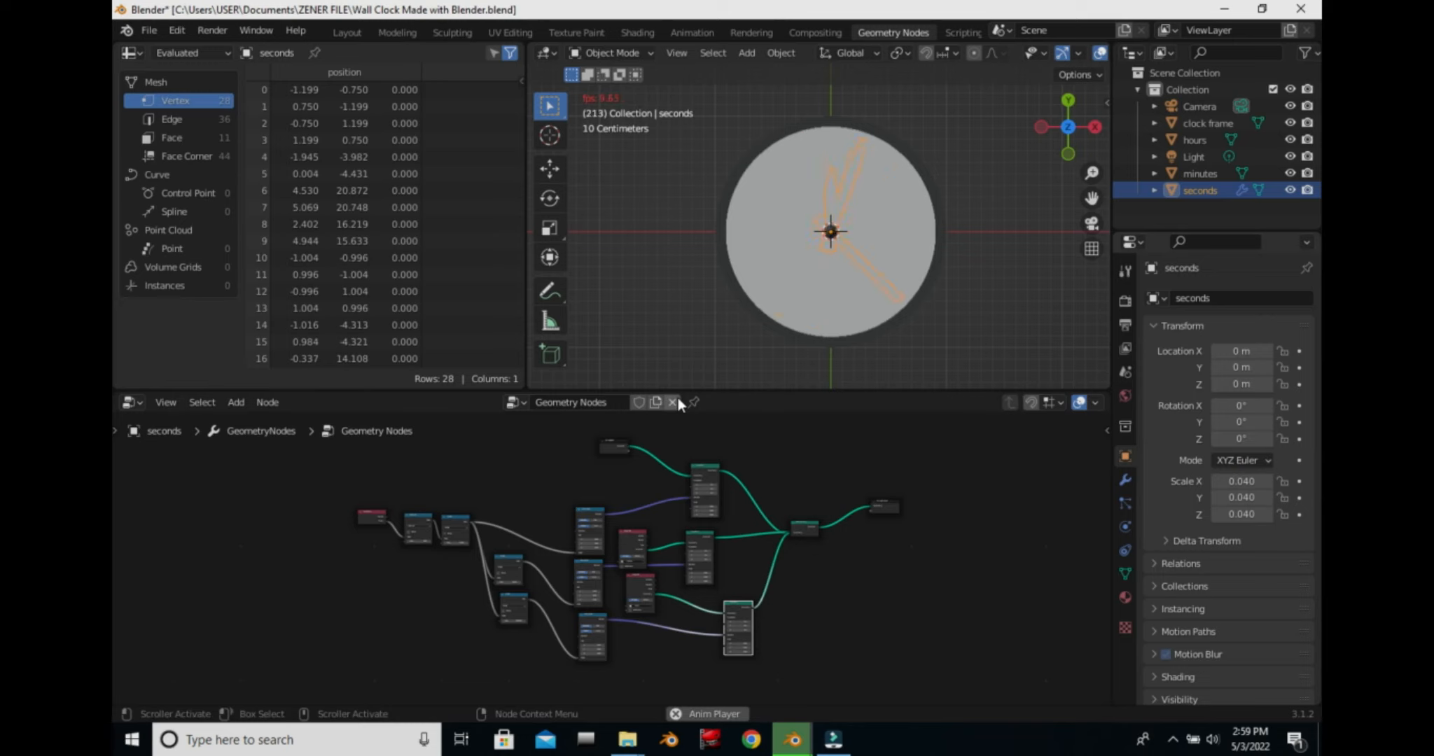
pyautogui.scroll(1, 334, 495)
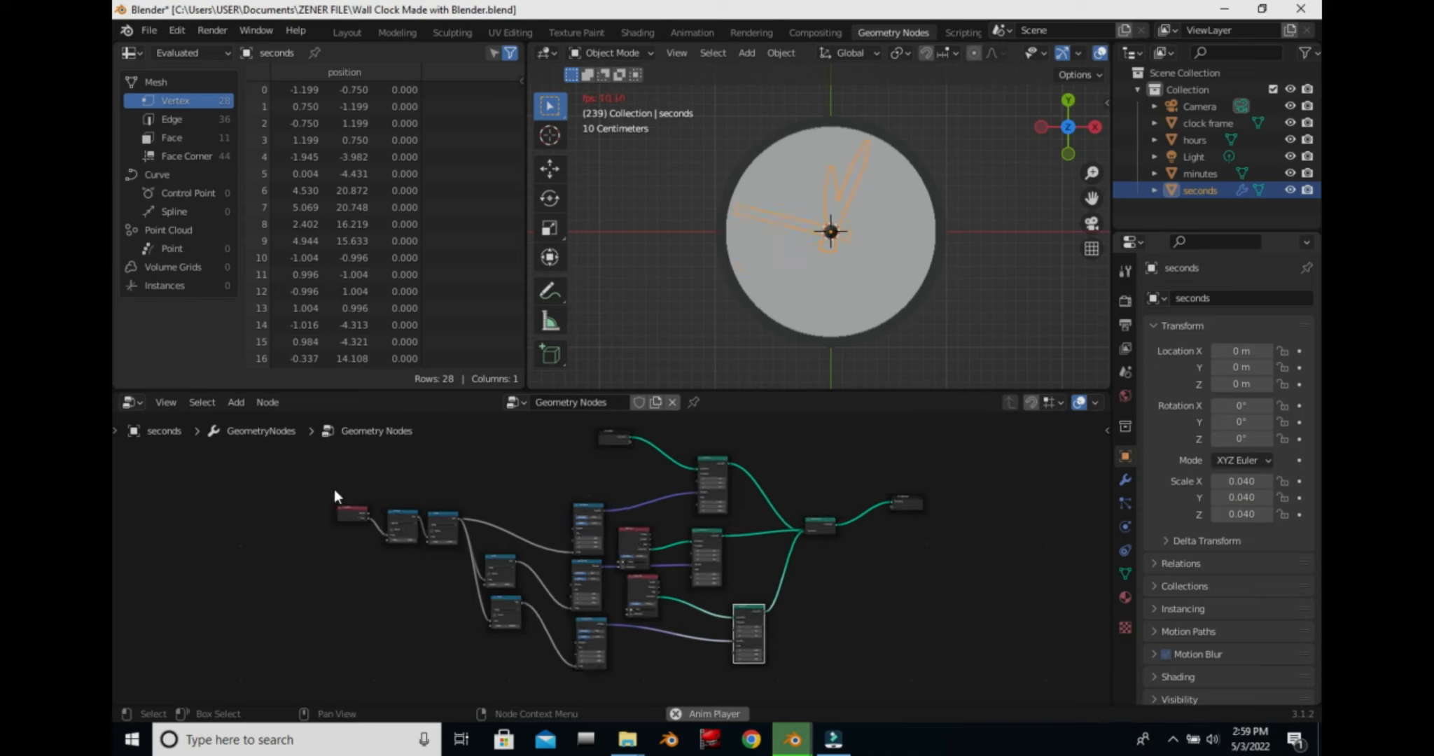
pyautogui.scroll(6, 334, 489)
pyautogui.moveTo(155, 531); pyautogui.dragTo(334, 579, button='middle')
pyautogui.scroll(8, 334, 579)
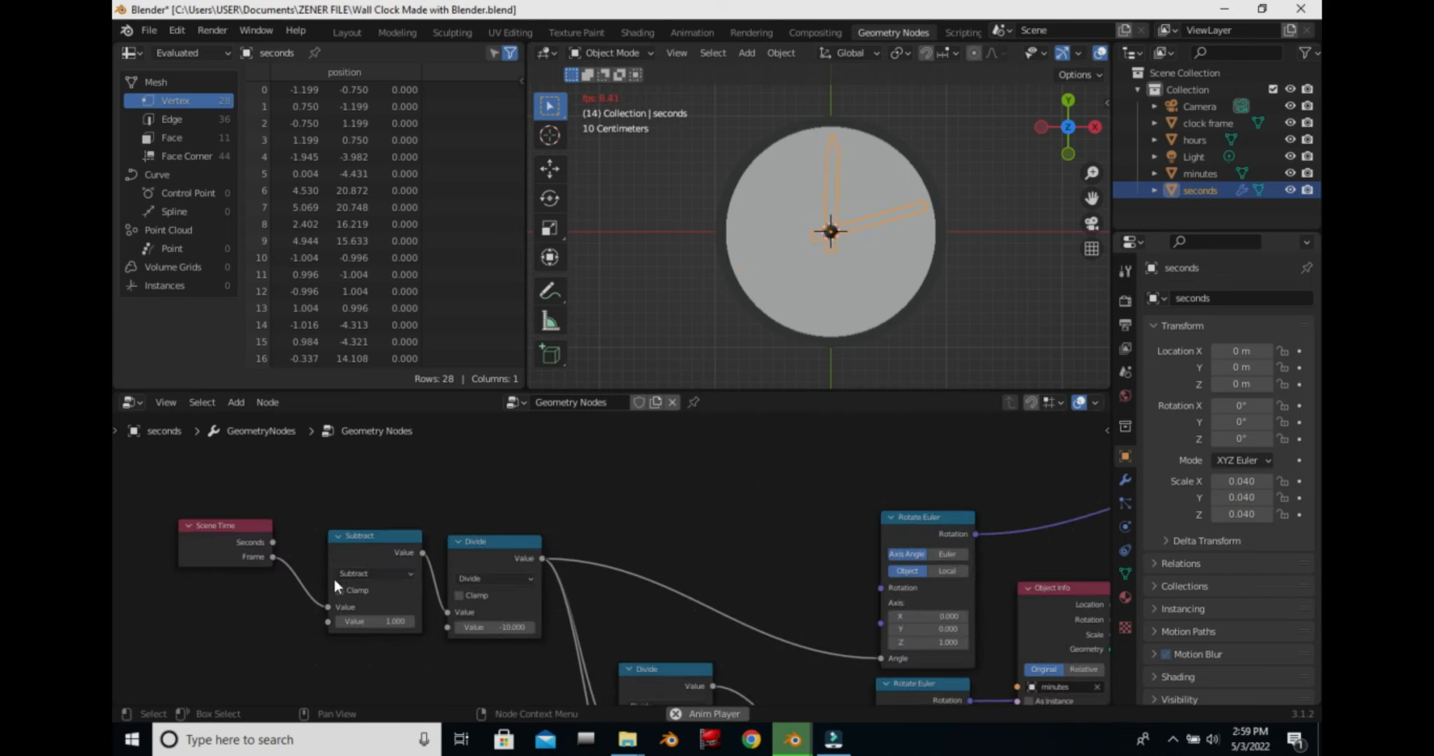
pyautogui.scroll(3, 334, 579)
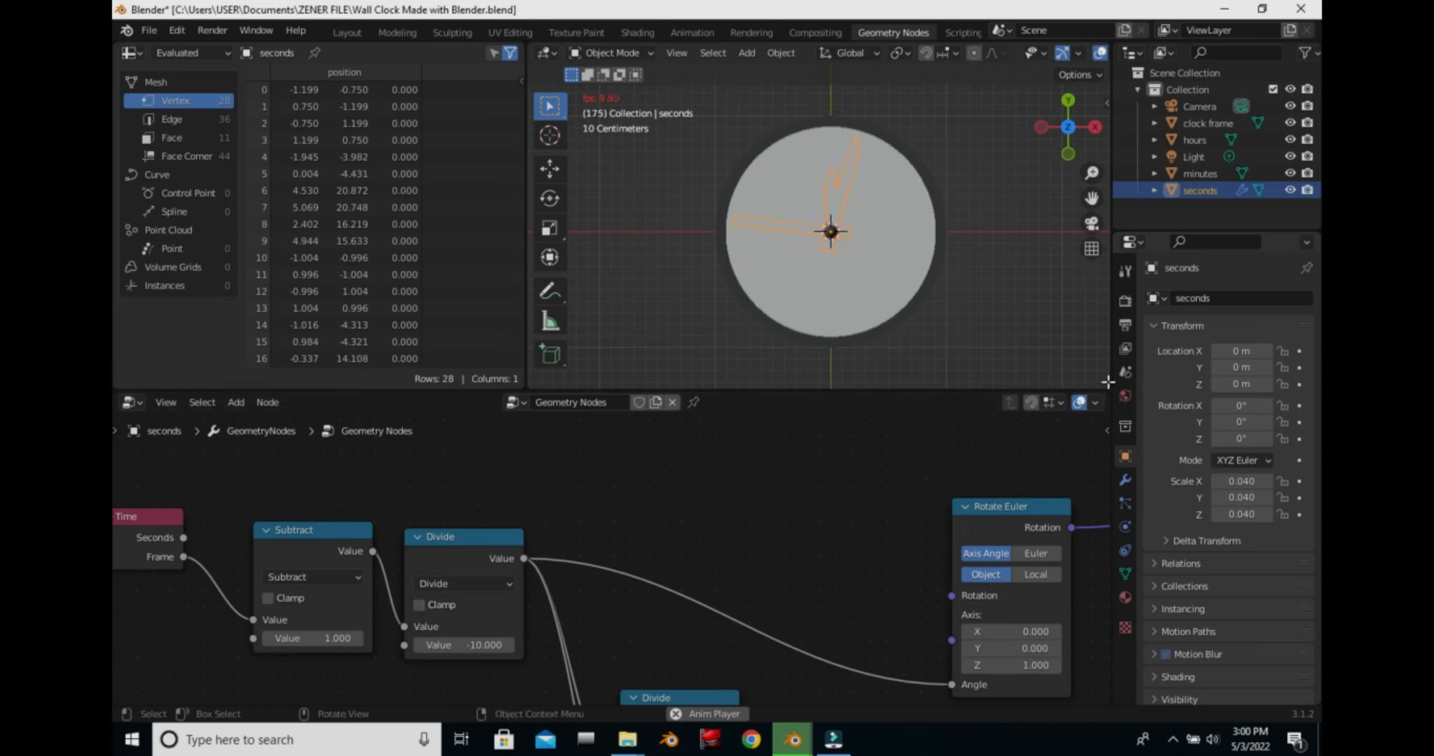
# Split the 3D viewport horizontally and turn the new lower area into a Timeline editor.
pyautogui.moveTo(1107, 382); pyautogui.dragTo(701, 294)
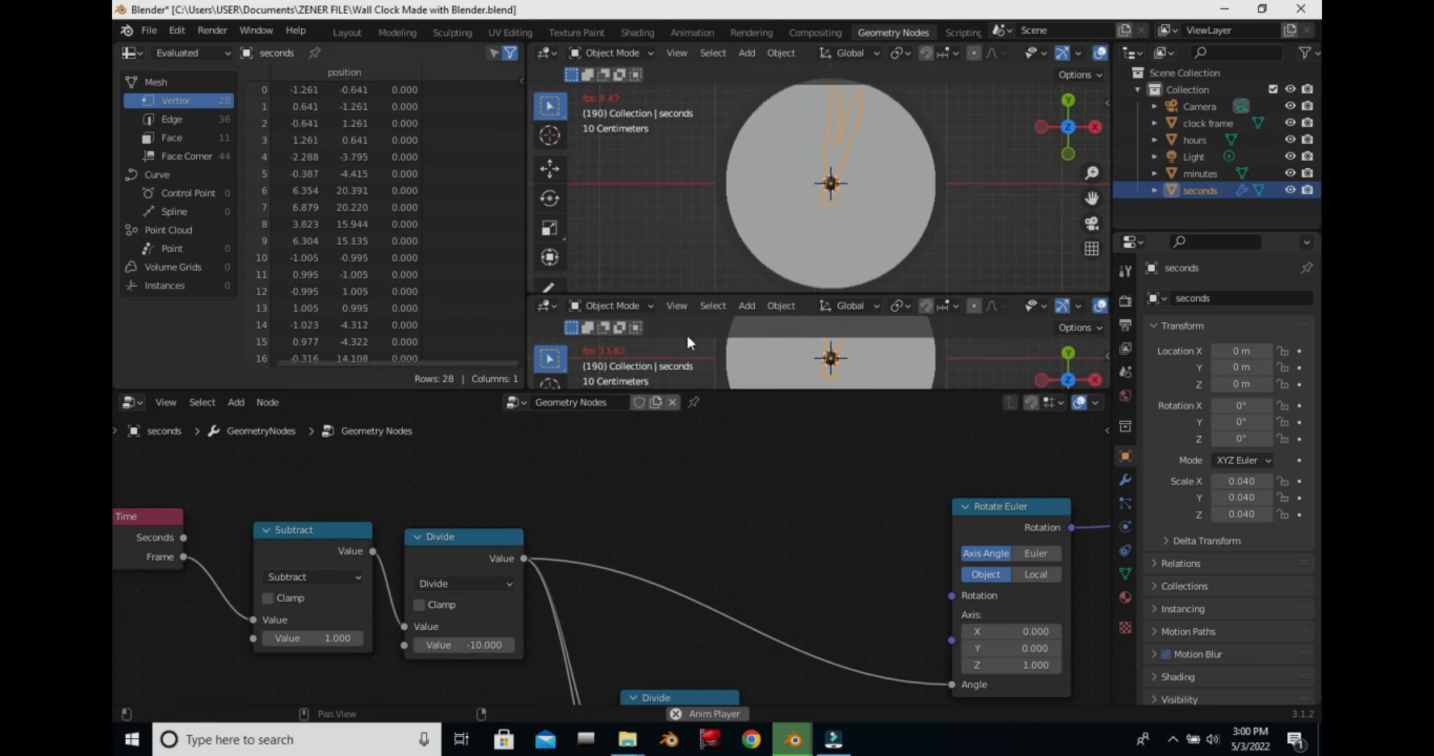
pyautogui.click(606, 305)
pyautogui.click(546, 306)
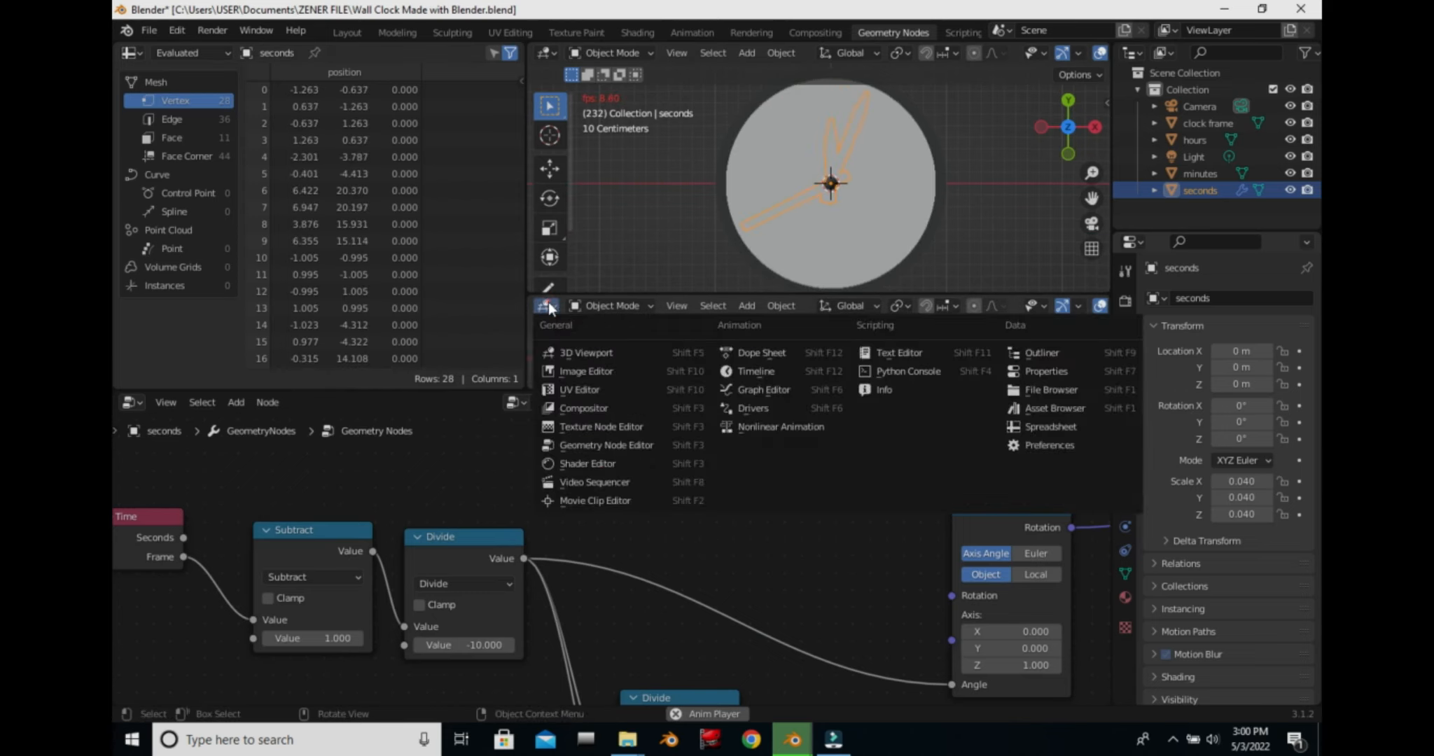
pyautogui.click(546, 307)
pyautogui.click(546, 306)
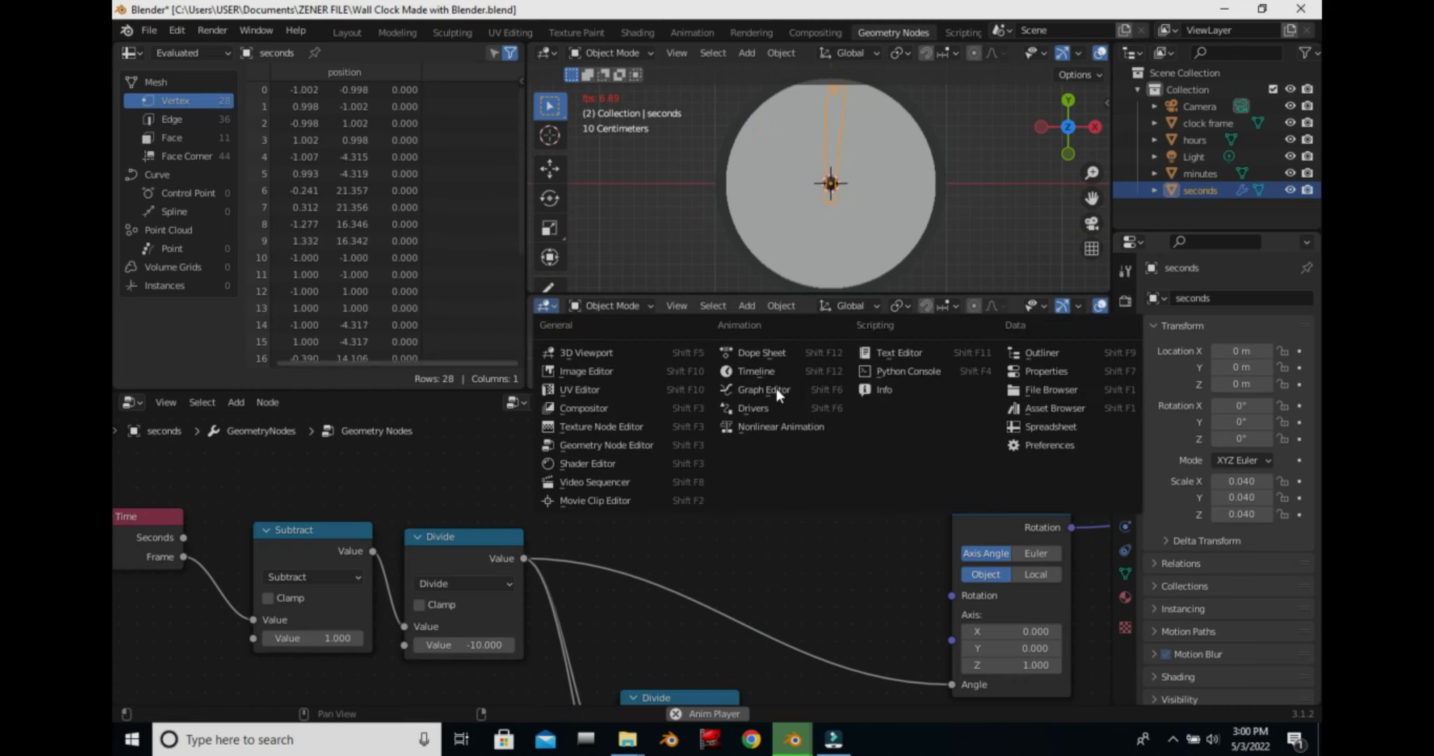
pyautogui.click(779, 367)
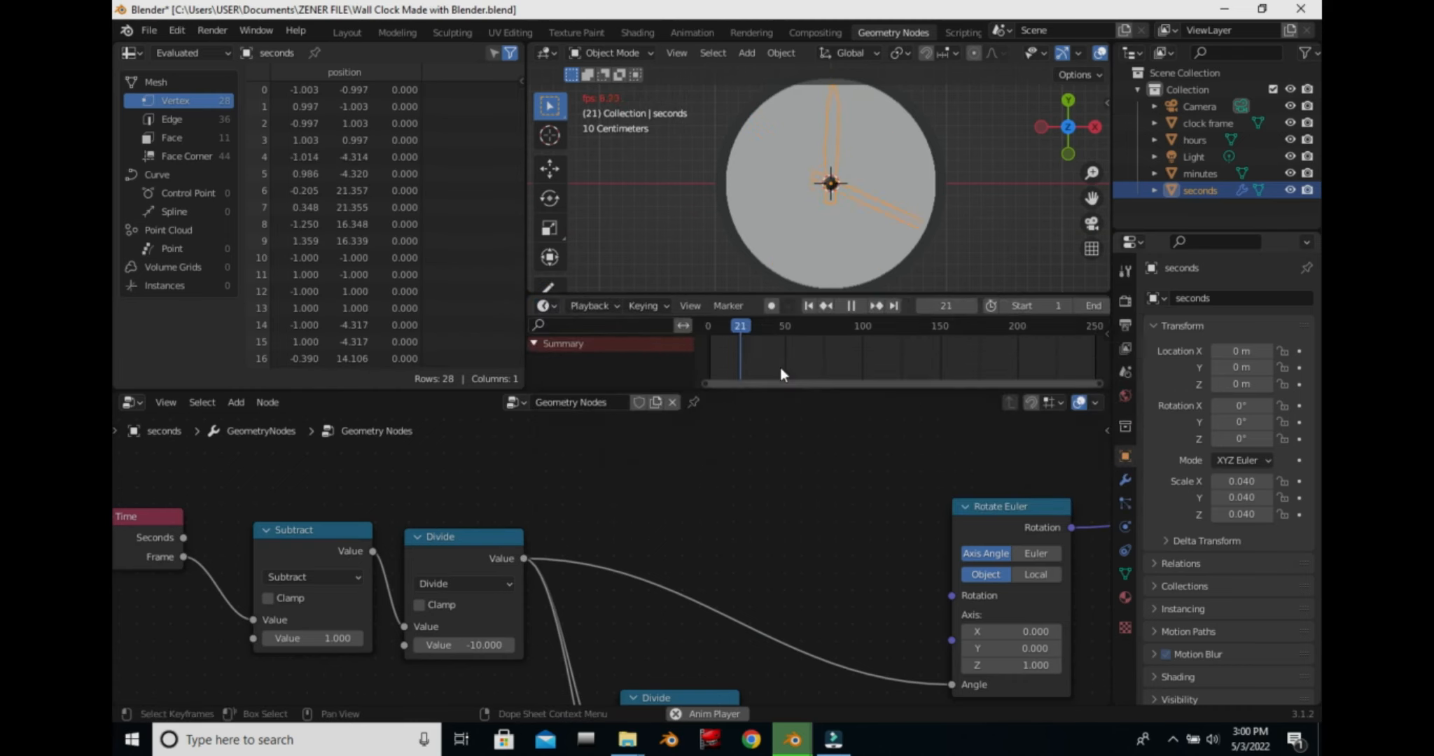
# Set the scene's end frame to 1000.
pyautogui.click(1071, 305)
pyautogui.press('BackSpace')
pyautogui.write('1000')
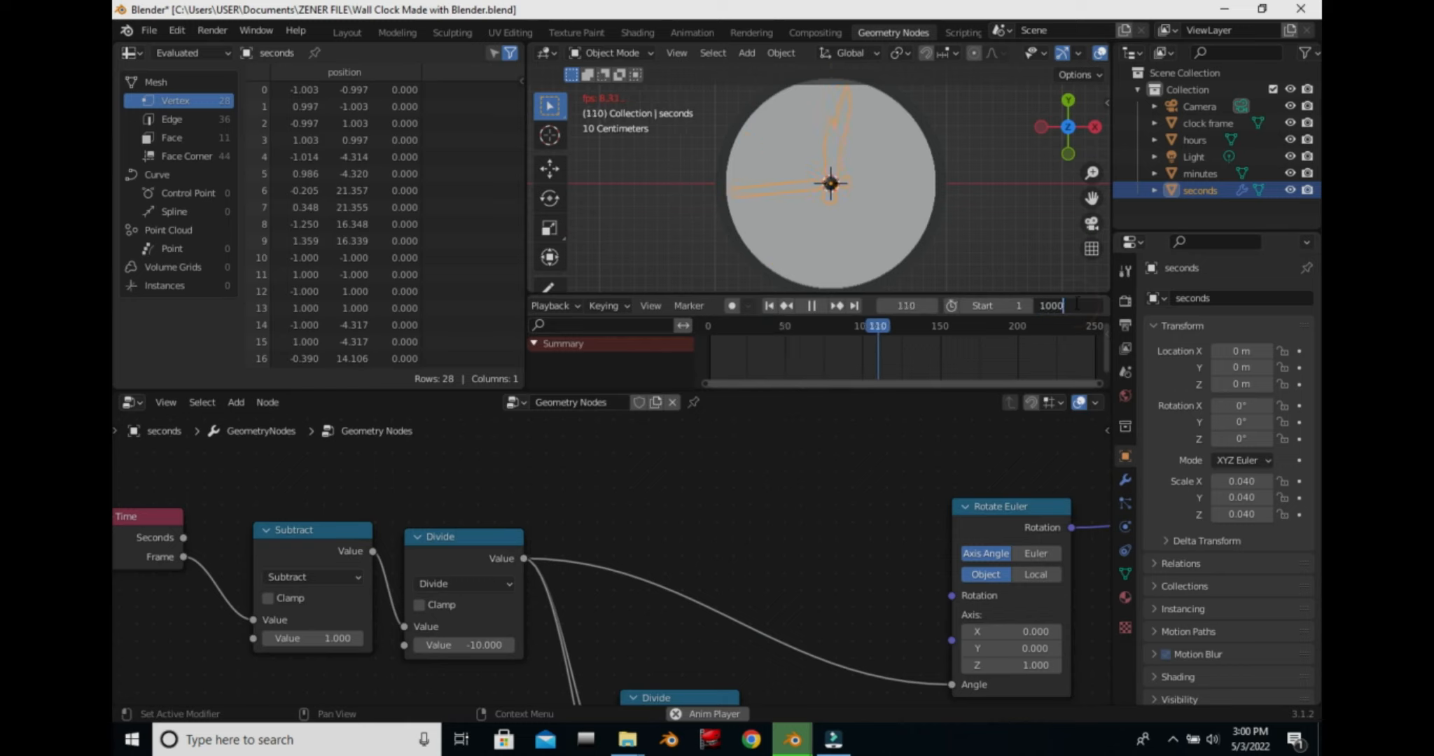
pyautogui.press('Return')
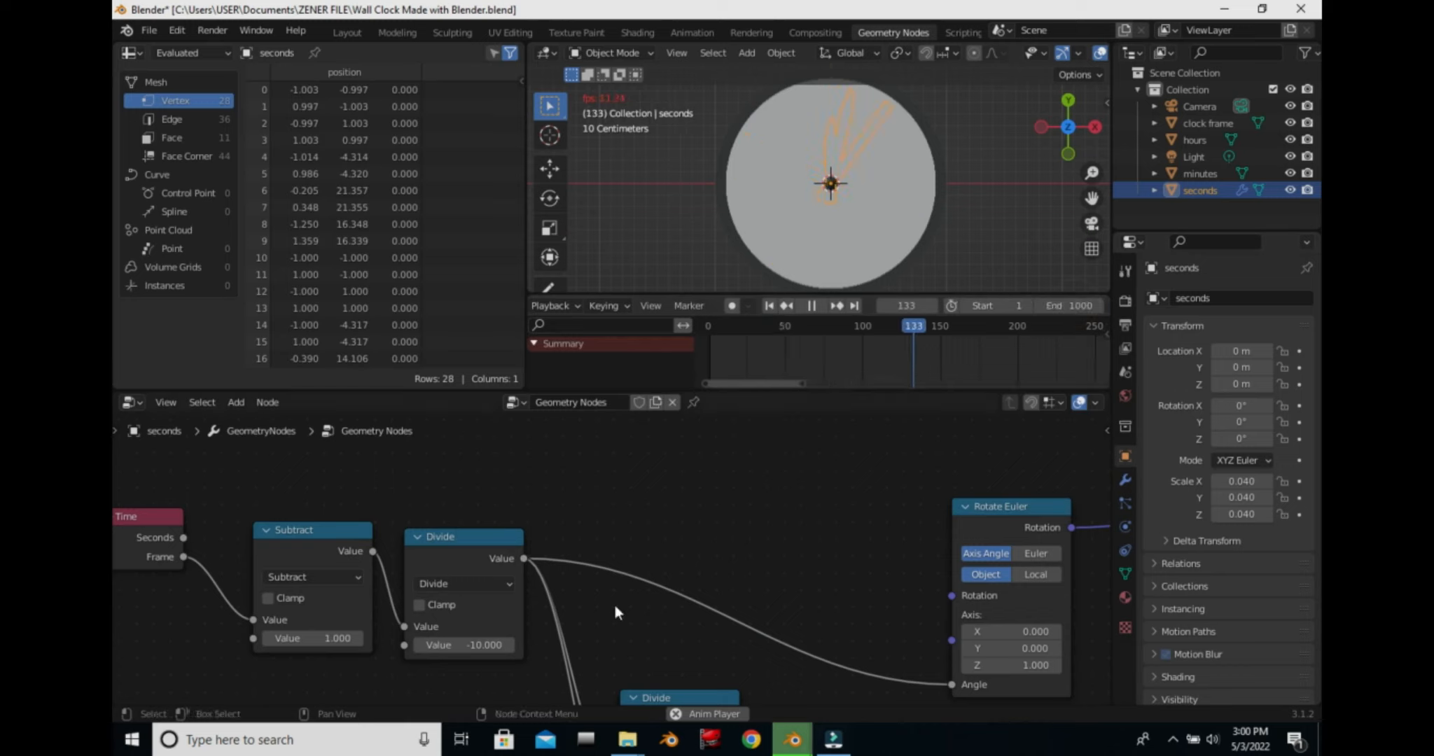
# Try a value of -20 in the Divide node that follows Subtract while the animation plays.
pyautogui.click(467, 645)
pyautogui.write('-20')
pyautogui.press('Return')
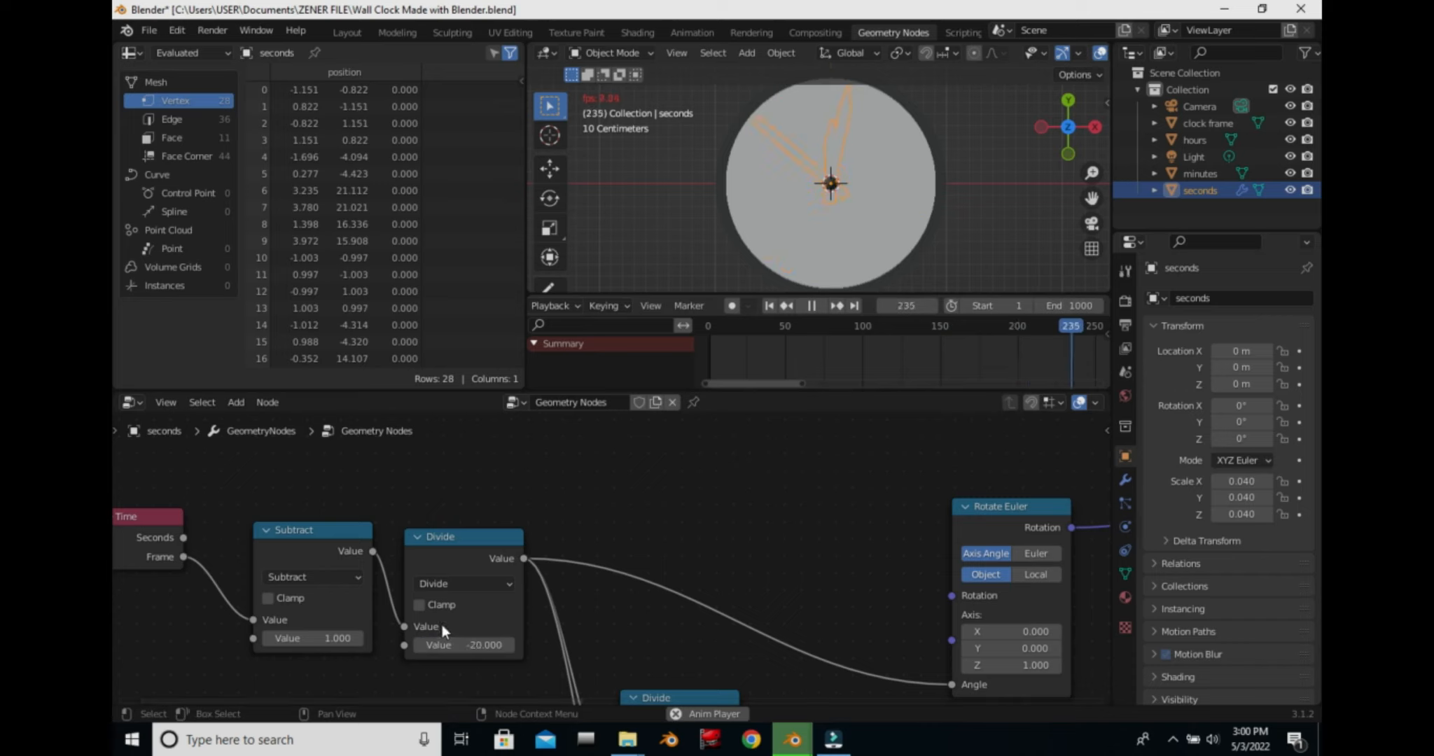
# Try a slower rotation by setting the value of the Divide node after Subtract to -60.
pyautogui.click(474, 645)
pyautogui.click(474, 648)
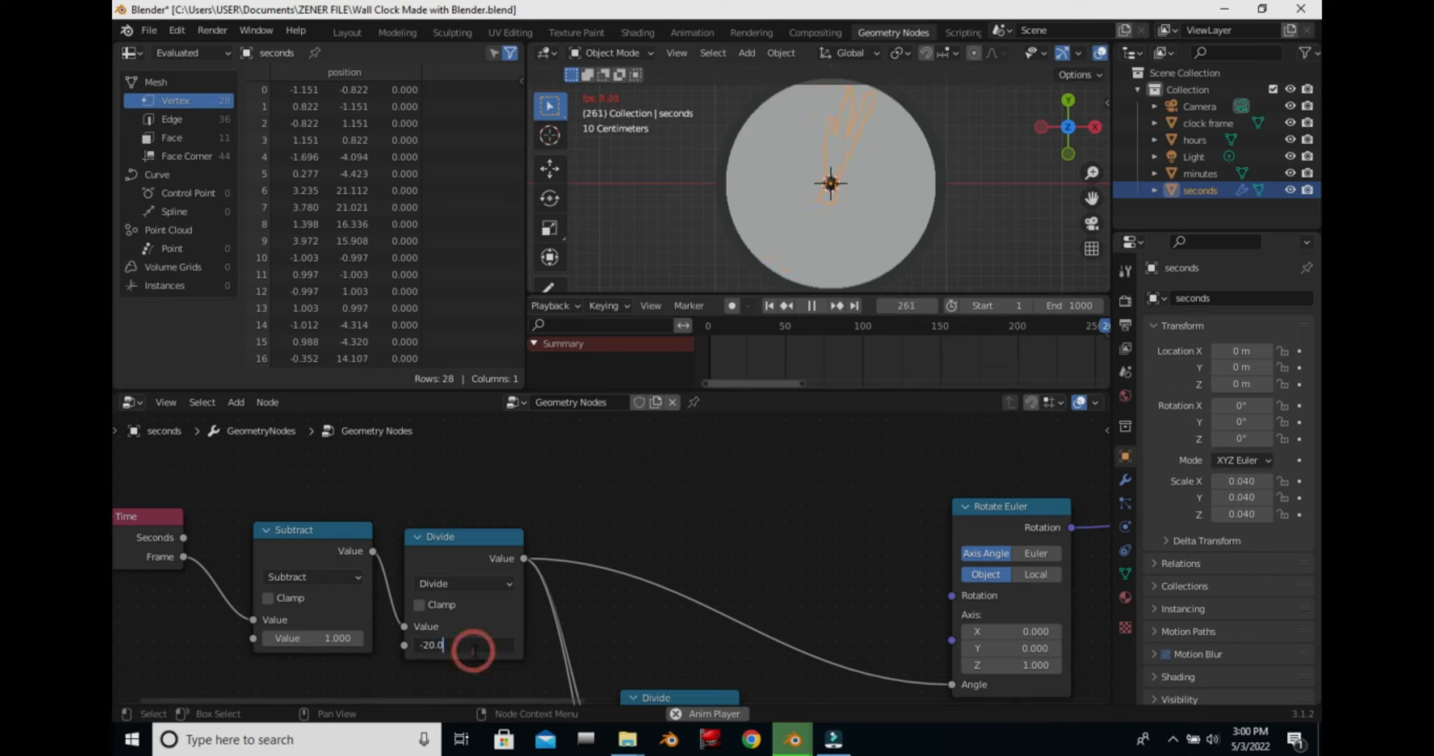
pyautogui.press('BackSpace')
pyautogui.press('BackSpace')
pyautogui.press('BackSpace')
pyautogui.press('BackSpace')
pyautogui.press('BackSpace')
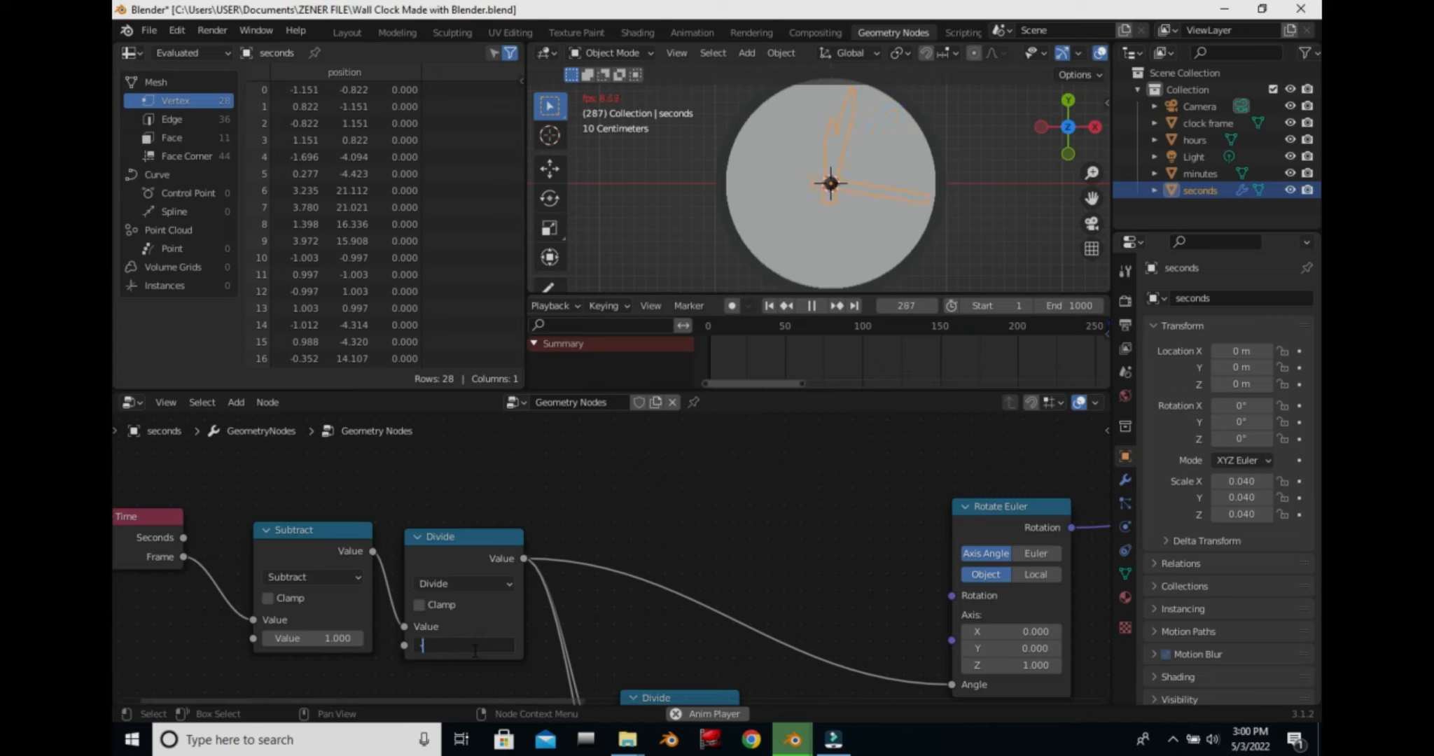
pyautogui.write('-60')
pyautogui.press('Return')
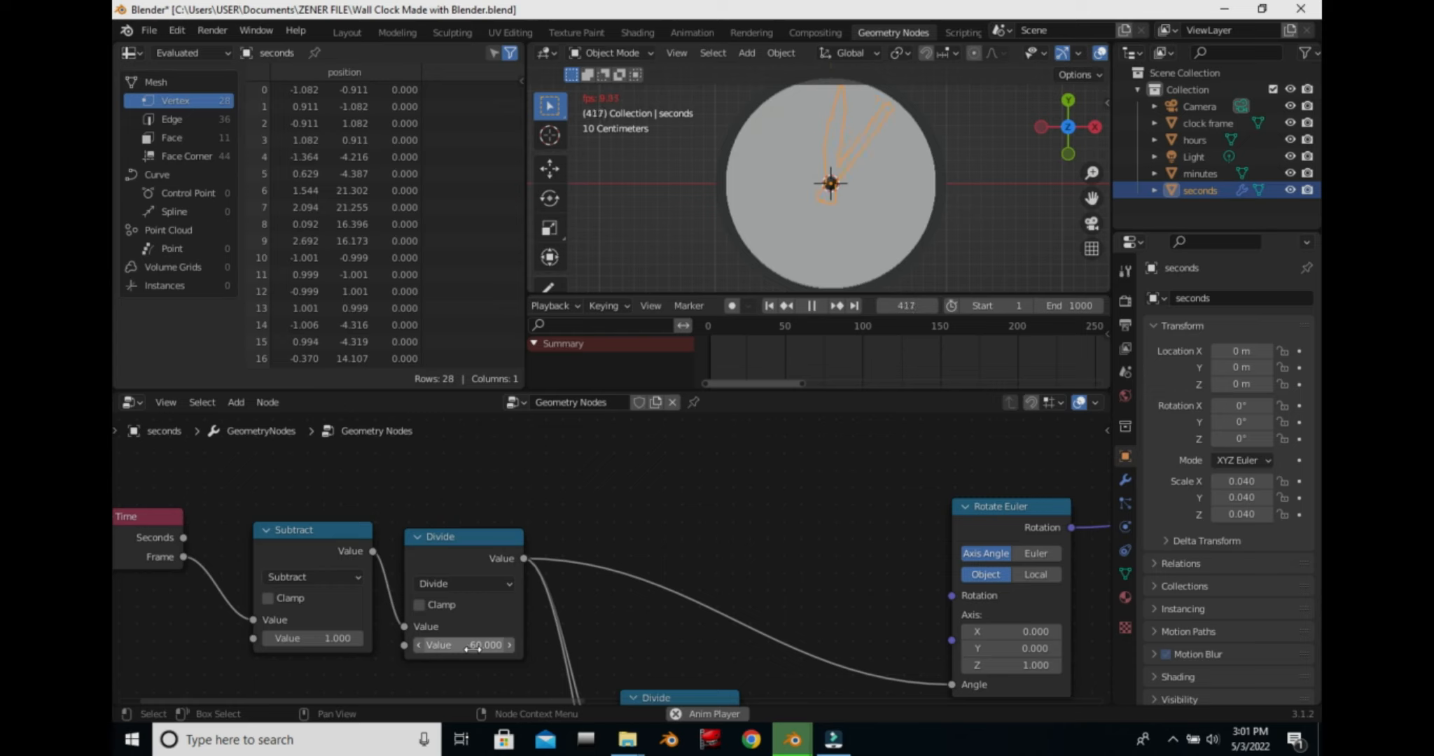
# Try a faster rotation by setting the value of the Divide node after Subtract to -5.
pyautogui.click(473, 645)
pyautogui.press('BackSpace')
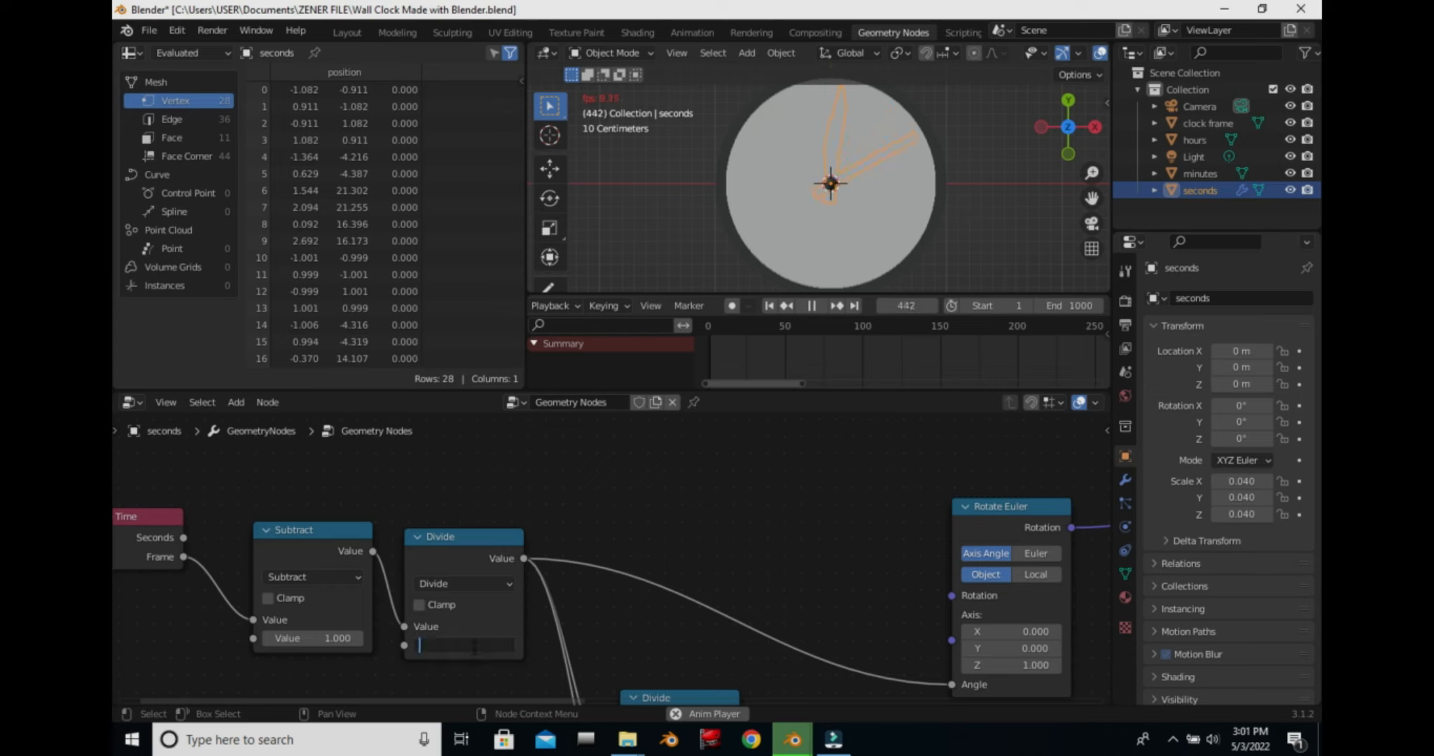
pyautogui.write('-5')
pyautogui.press('Return')
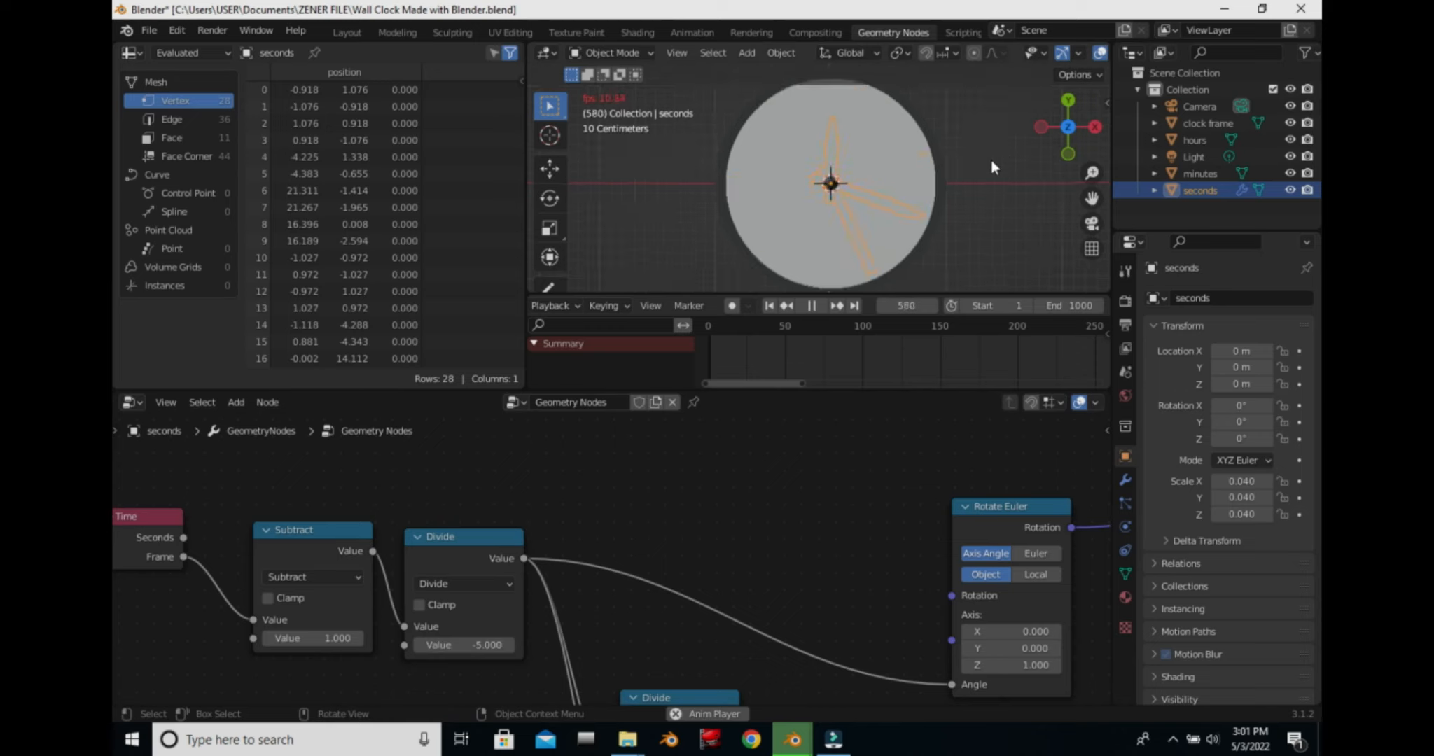
# Stop the animation and set the value of the Divide node after Subtract to -60.
pyautogui.press('space')
pyautogui.click(483, 645)
pyautogui.press('BackSpace')
pyautogui.write('-60')
pyautogui.press('Return')
# Add a Set Material node and insert it on the top branch, the seconds hand's link into the Join Geometry node.
pyautogui.scroll(-8, 676, 602)
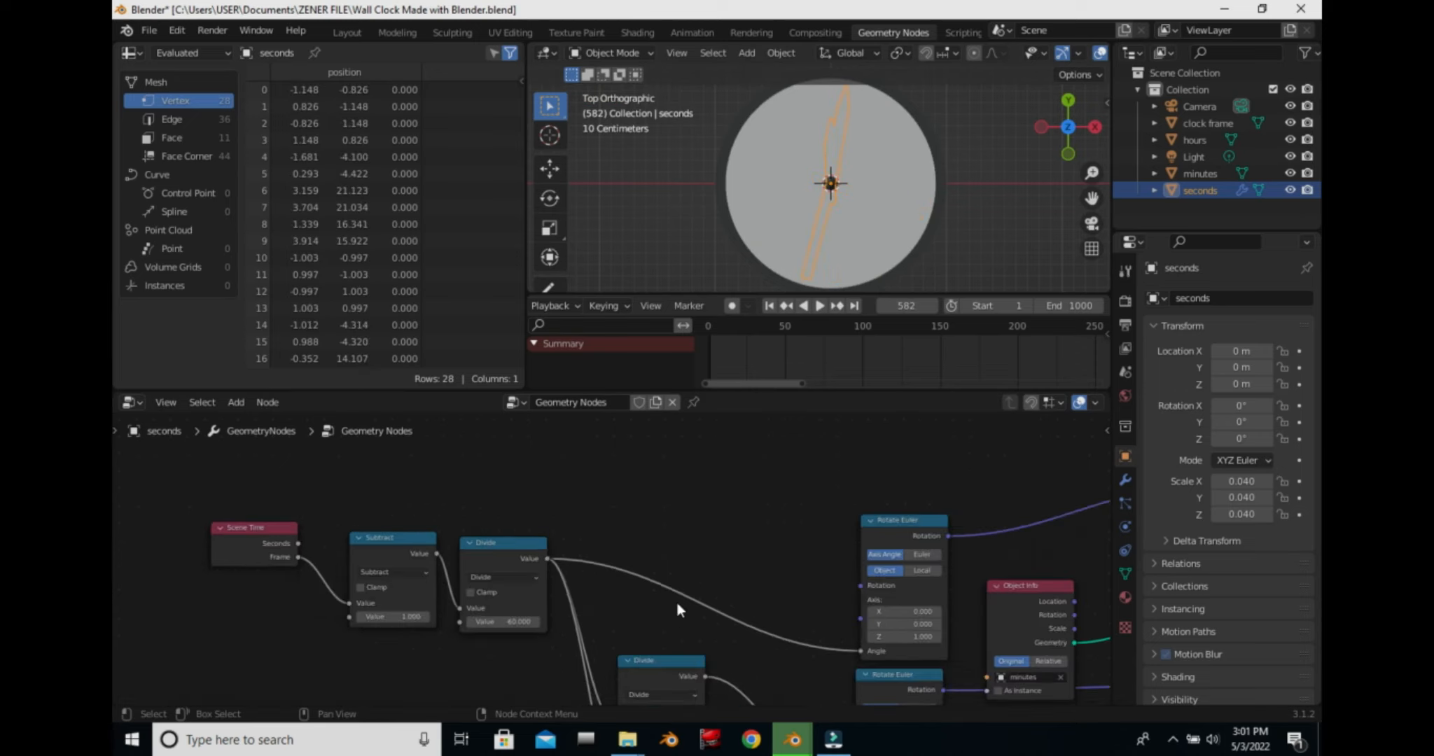
pyautogui.scroll(-2, 719, 535)
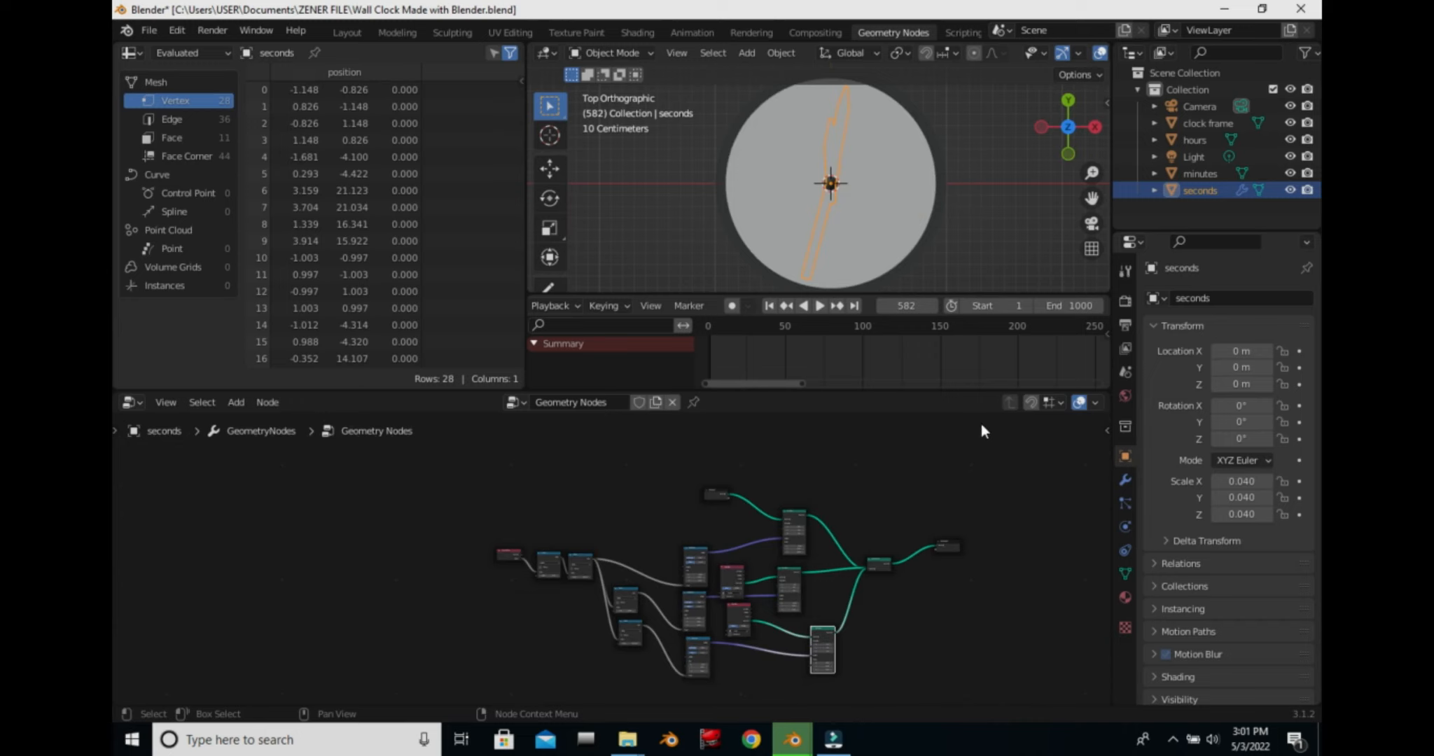
pyautogui.click(238, 402)
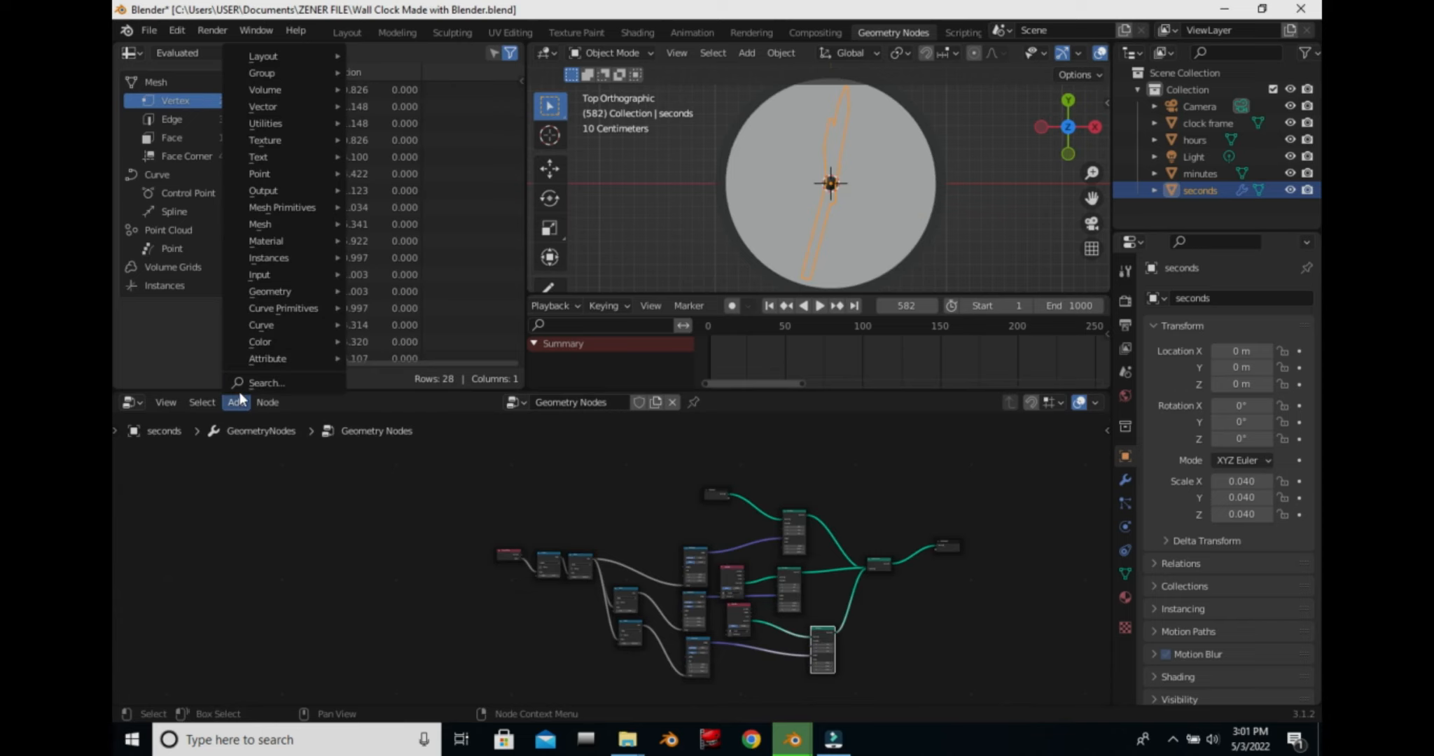
pyautogui.click(236, 383)
pyautogui.write('set mater')
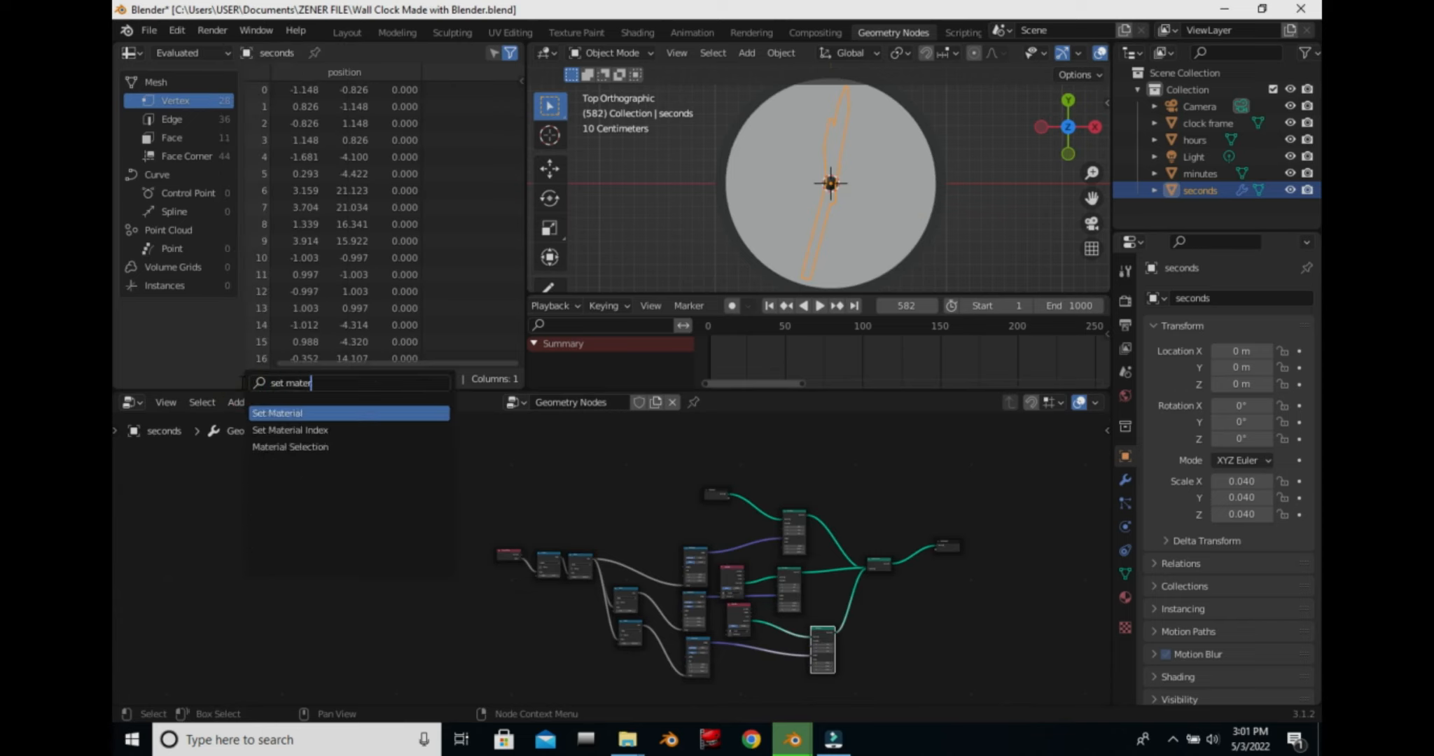
pyautogui.click(276, 413)
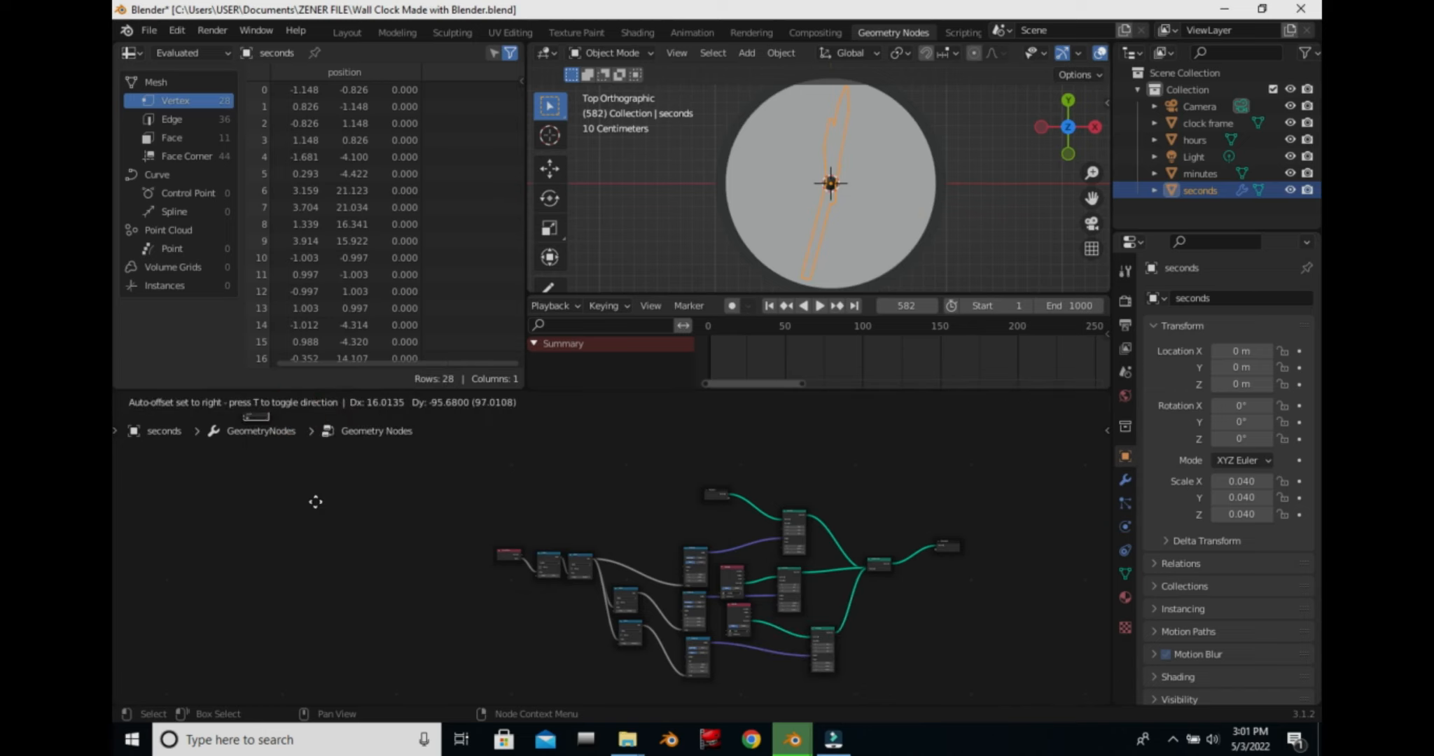
pyautogui.click(327, 576)
pyautogui.moveTo(252, 443); pyautogui.dragTo(366, 498)
pyautogui.click(342, 458)
pyautogui.moveTo(256, 438); pyautogui.dragTo(828, 531)
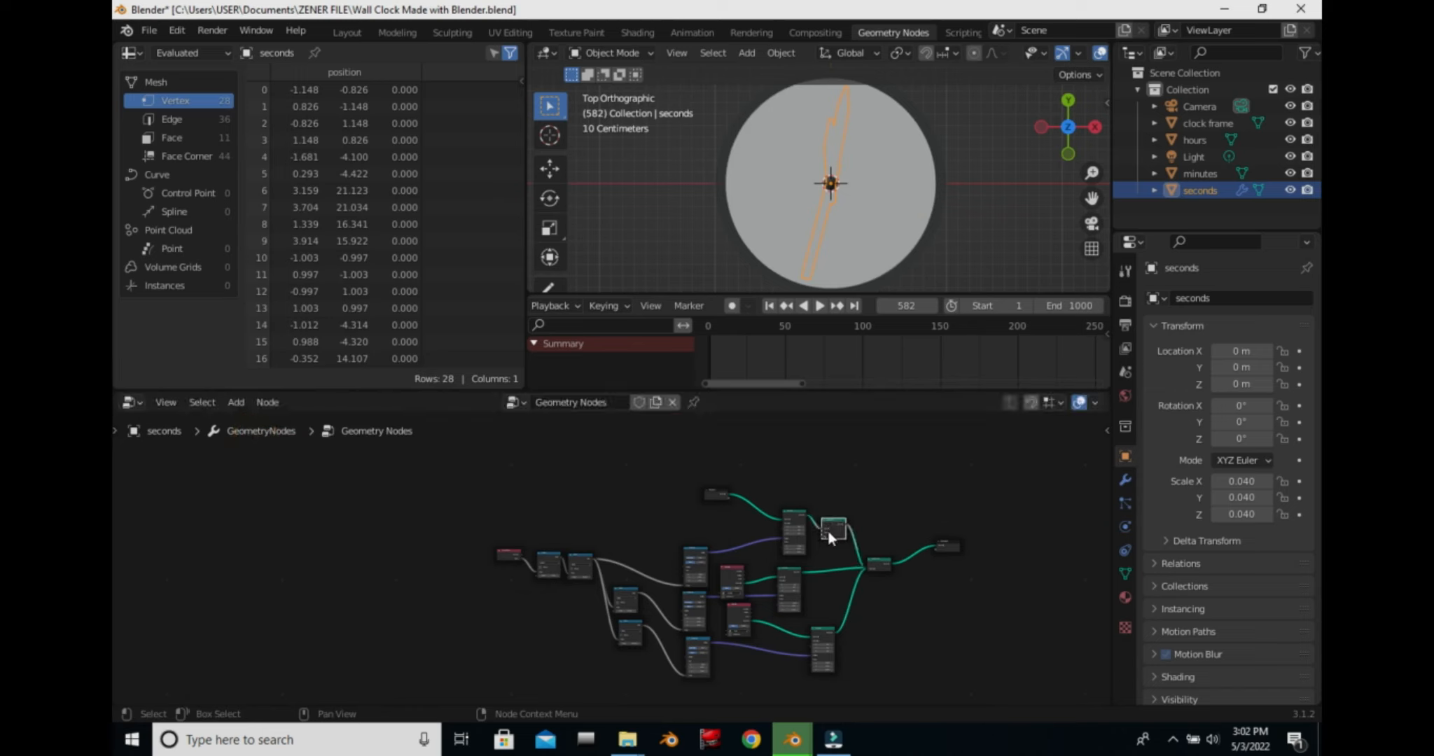
# Duplicate the Set Material node twice and insert the copies on the middle and lower branches into the Join Geometry node.
pyautogui.rightClick(828, 530)
pyautogui.click(816, 468)
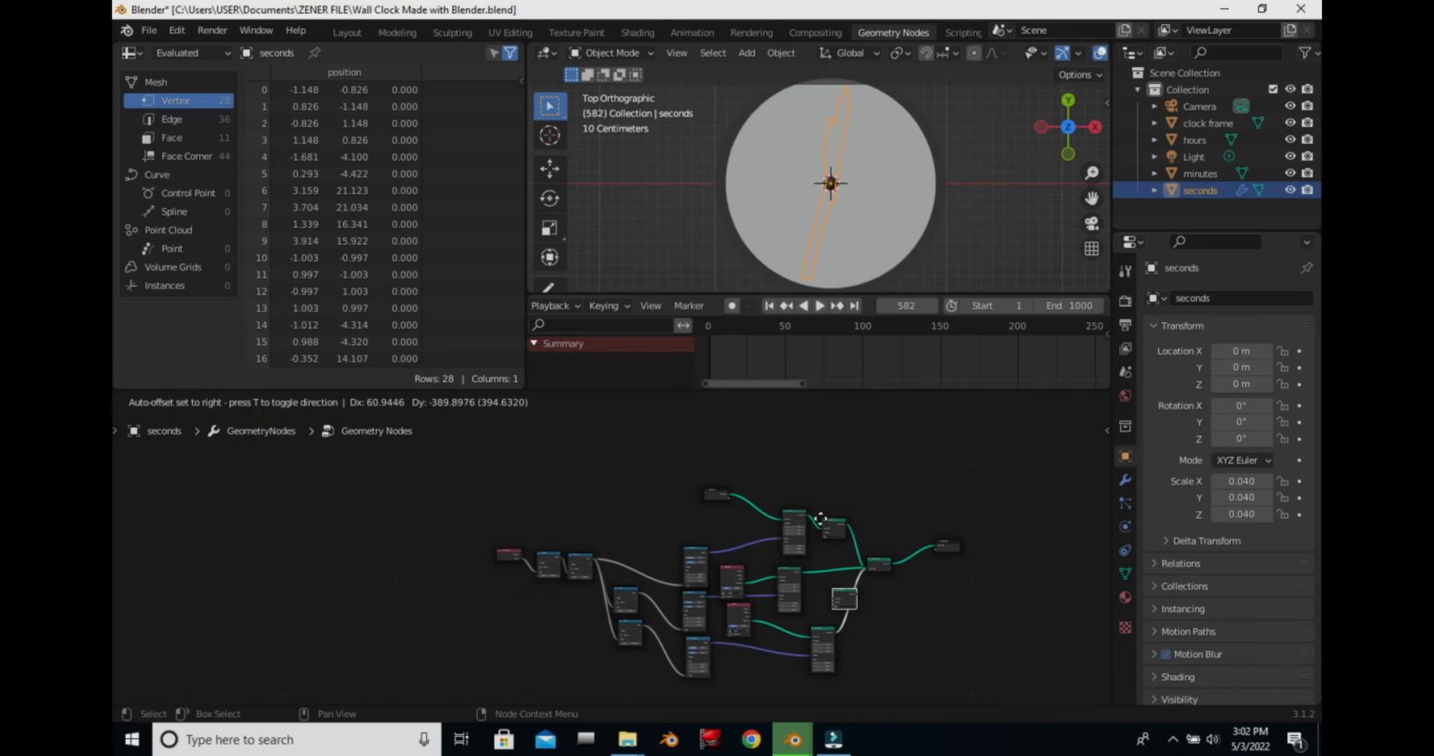
pyautogui.click(818, 511)
pyautogui.rightClick(850, 584)
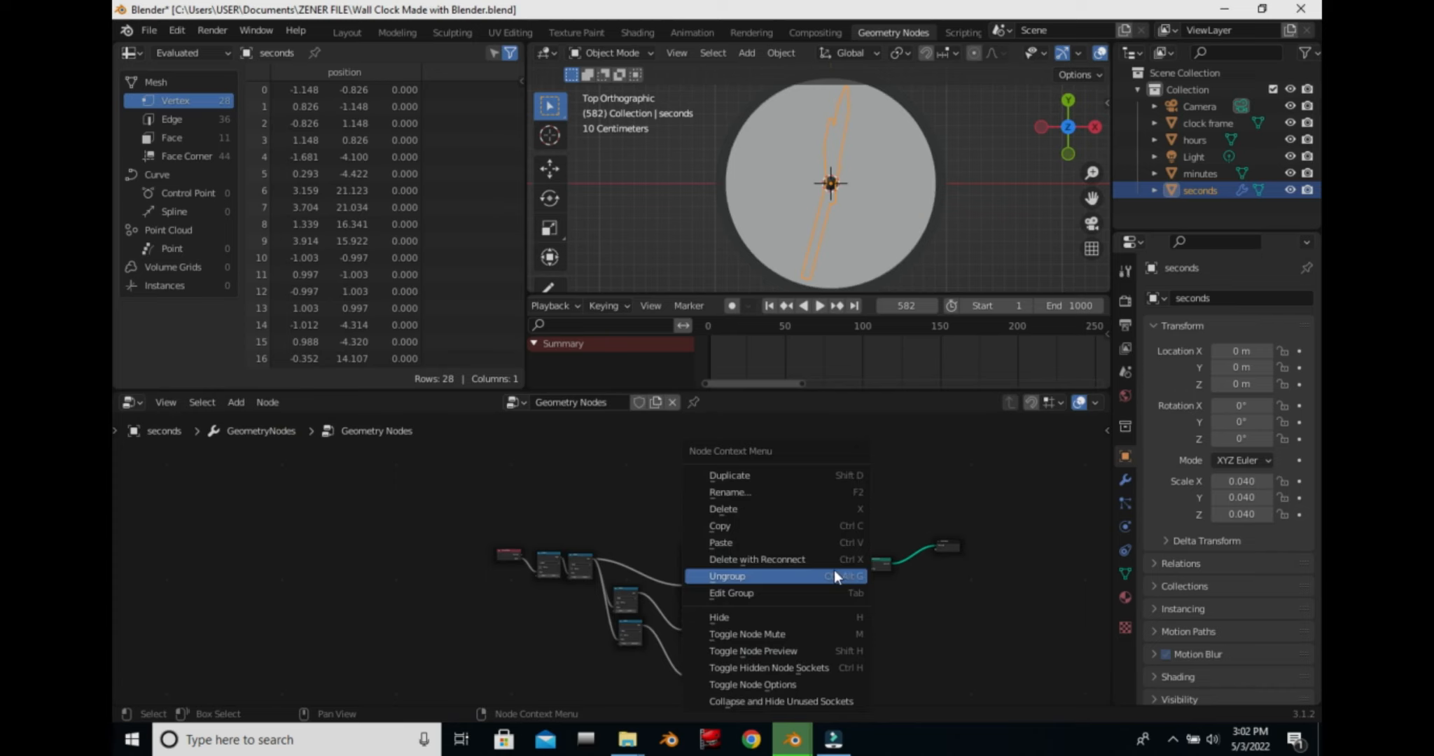
pyautogui.click(825, 476)
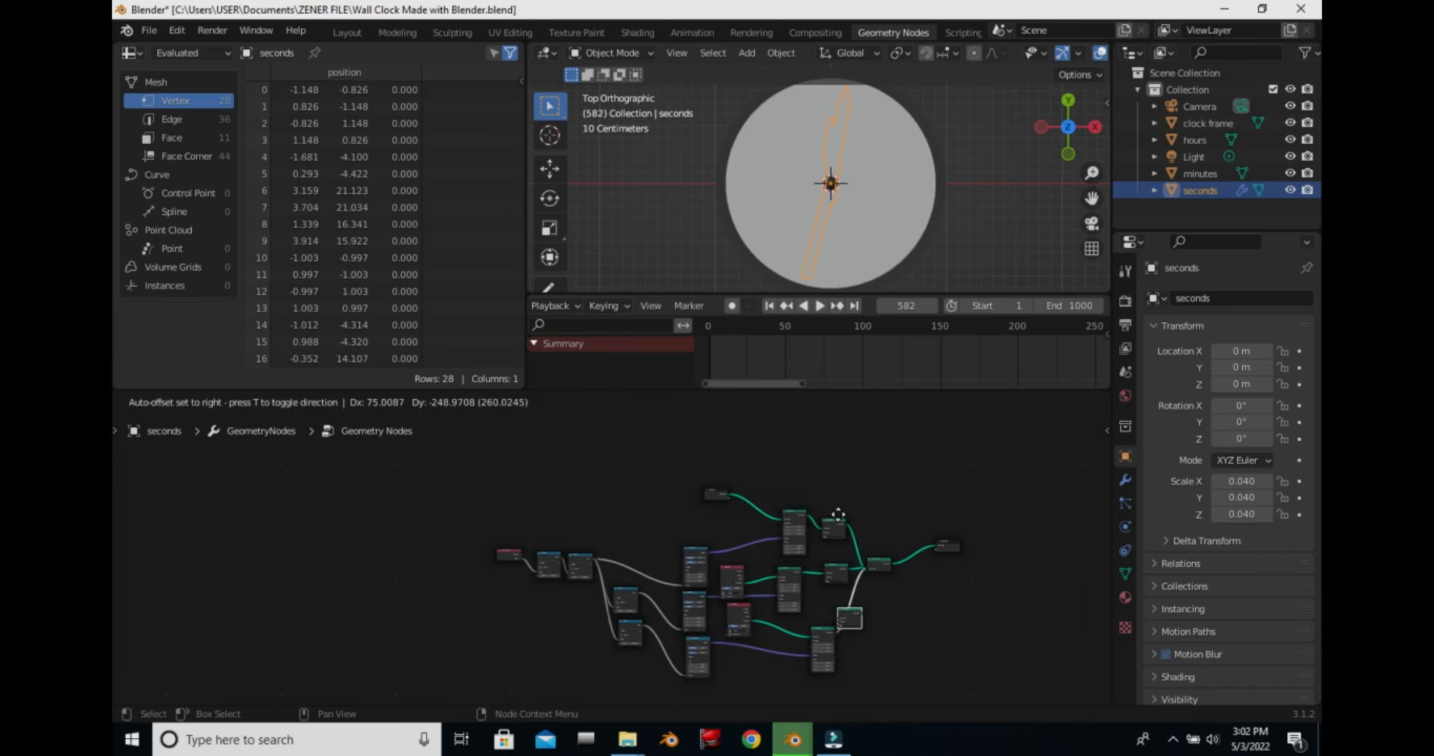
pyautogui.click(839, 511)
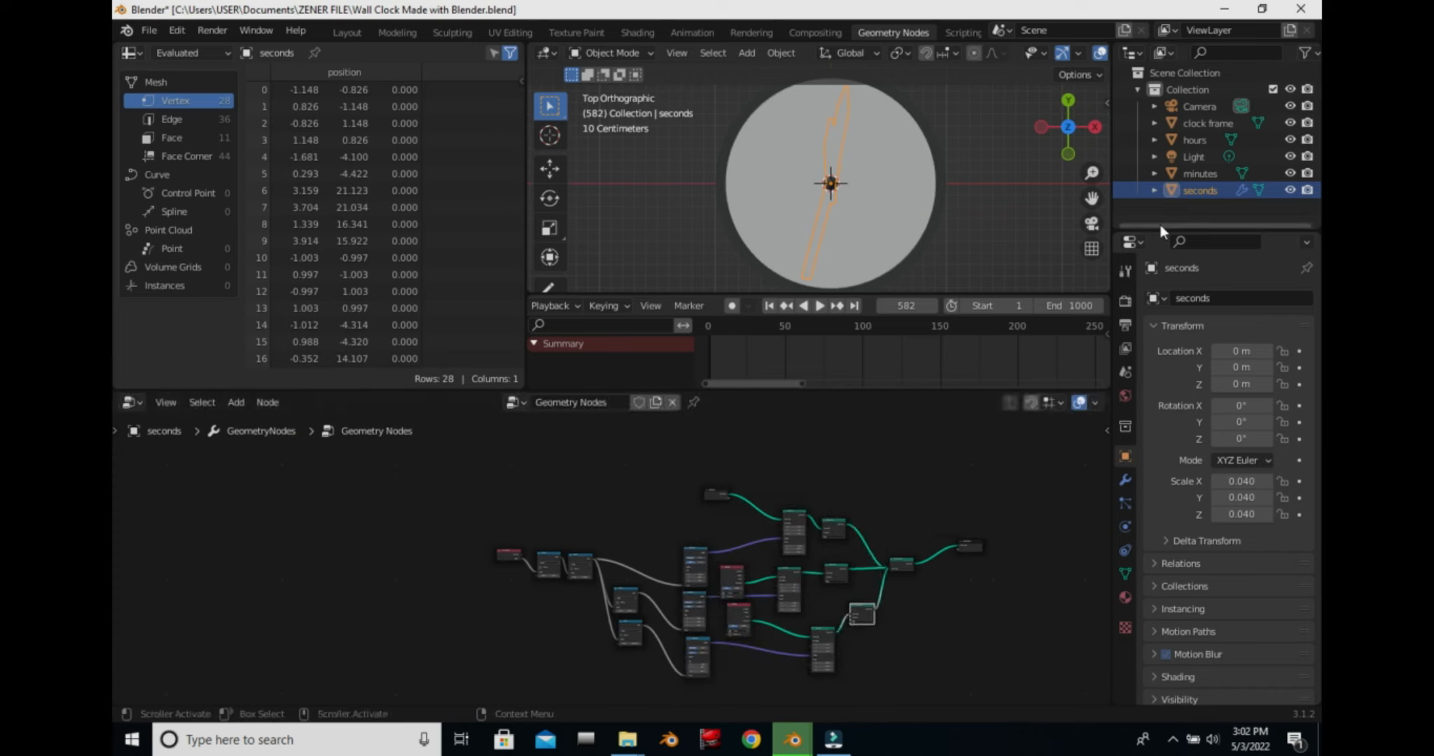
# Assign the existing clock frame material to the minutes object.
pyautogui.click(1191, 175)
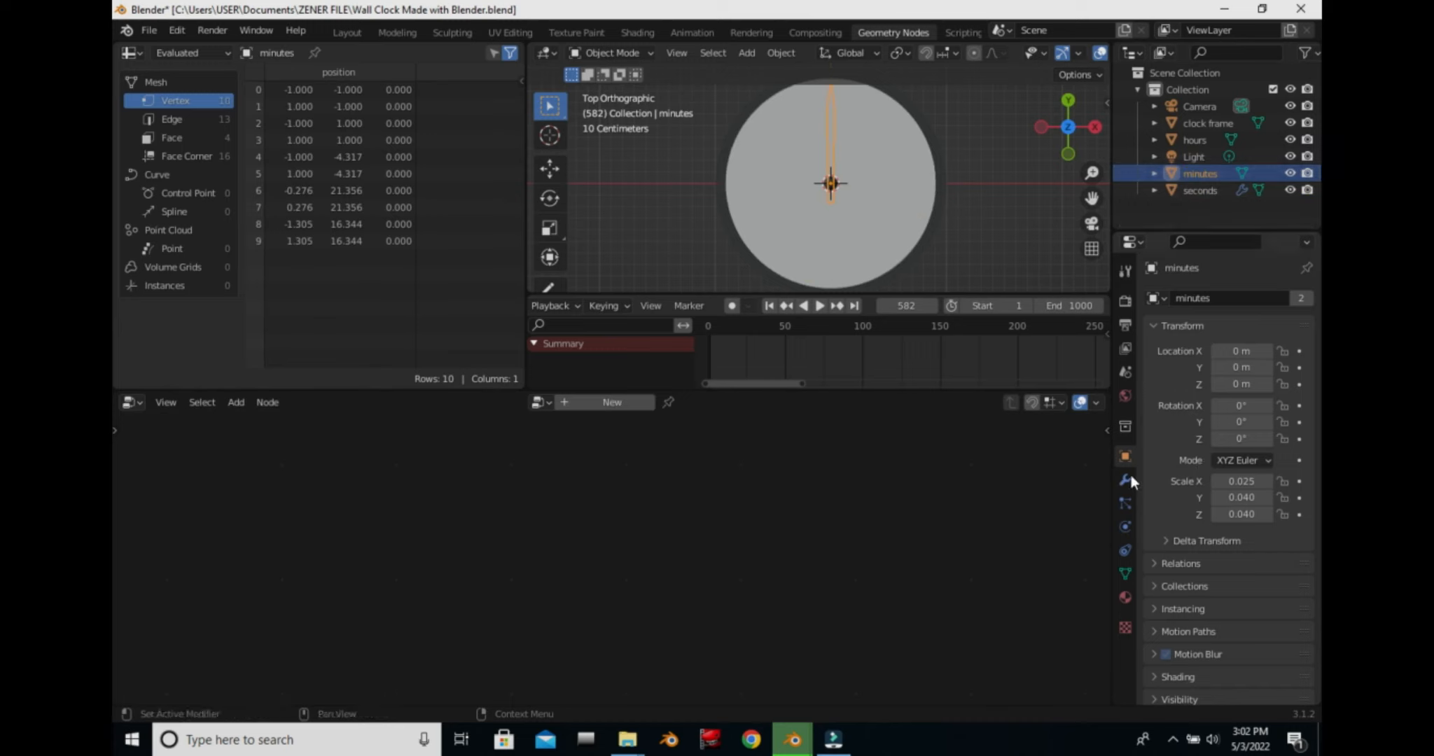
pyautogui.click(1125, 597)
pyautogui.click(1194, 371)
pyautogui.click(1154, 369)
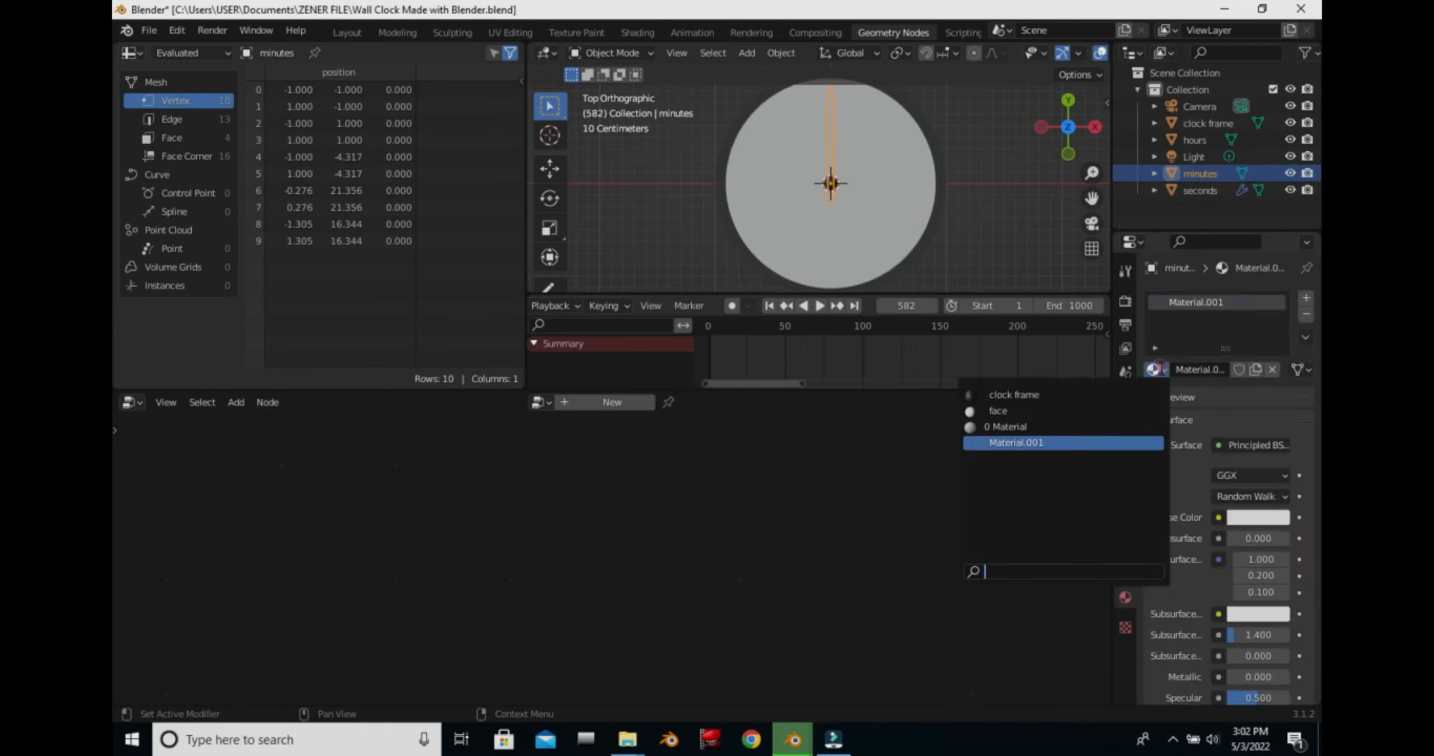
pyautogui.click(1014, 394)
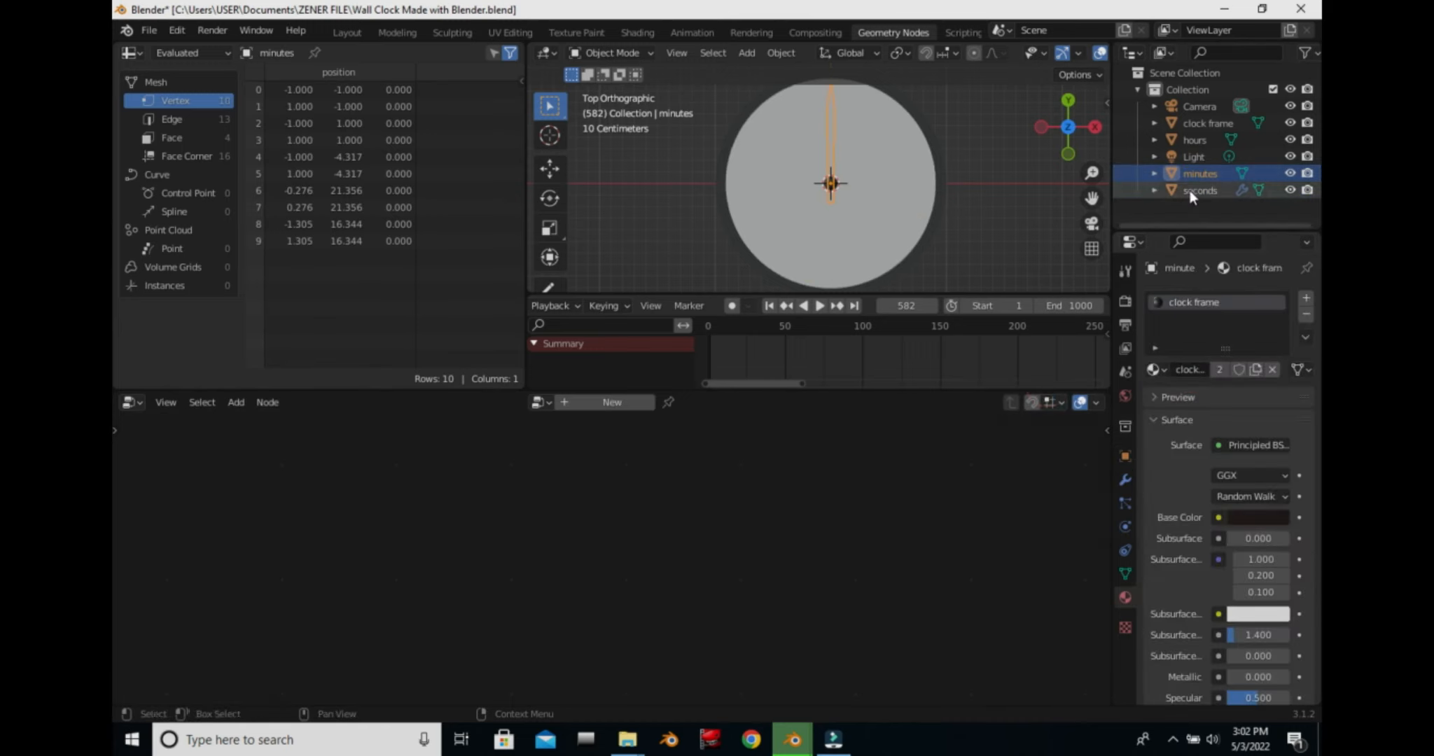
# Assign the existing clock frame material to the hours object.
pyautogui.click(1185, 138)
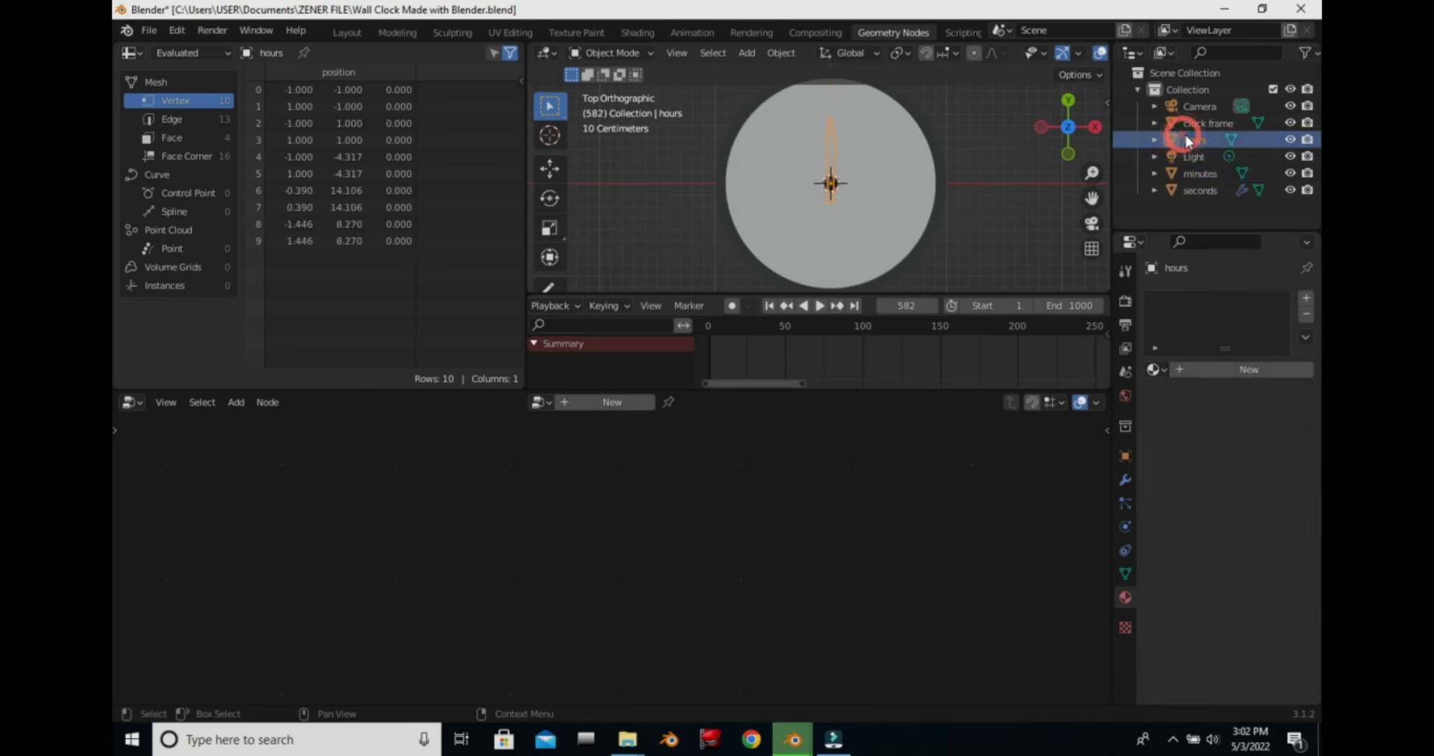
pyautogui.click(1186, 369)
pyautogui.click(1154, 369)
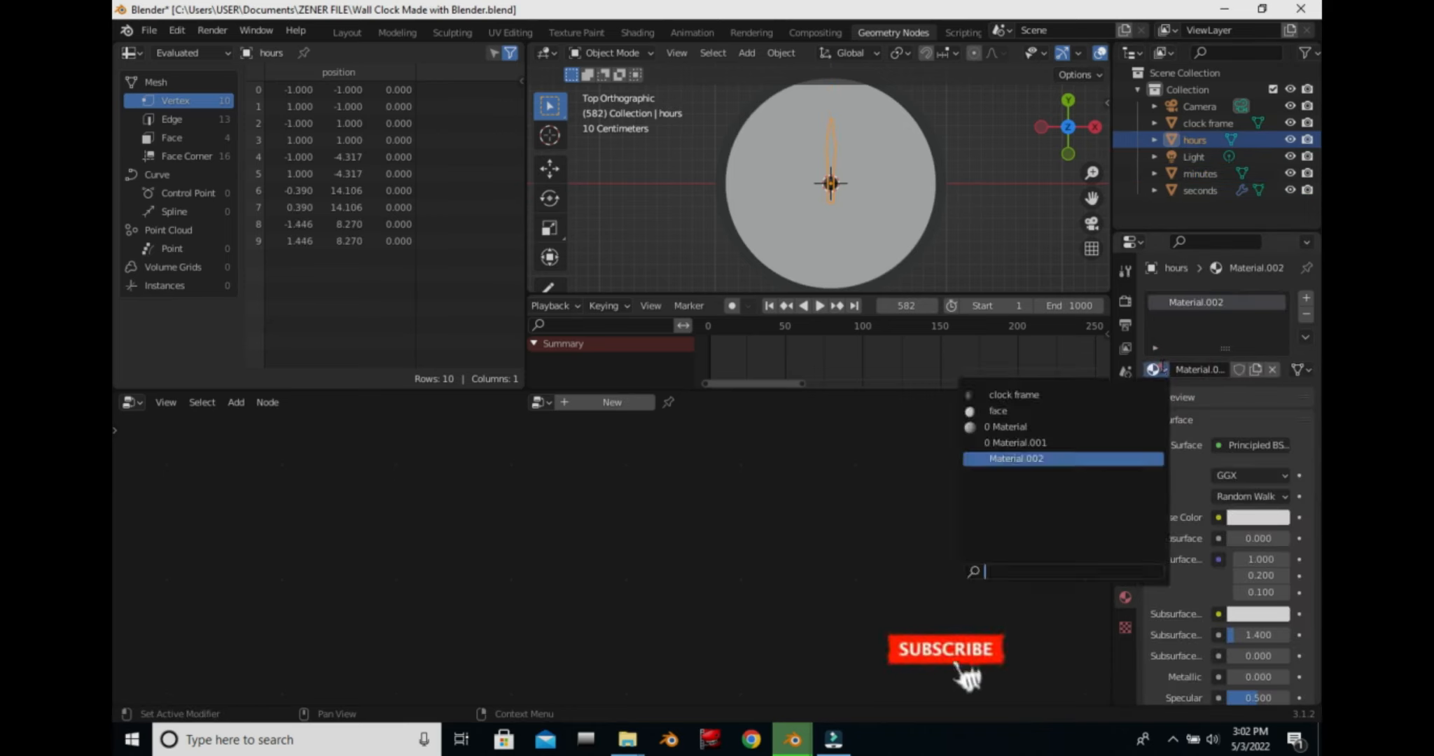
pyautogui.click(1009, 394)
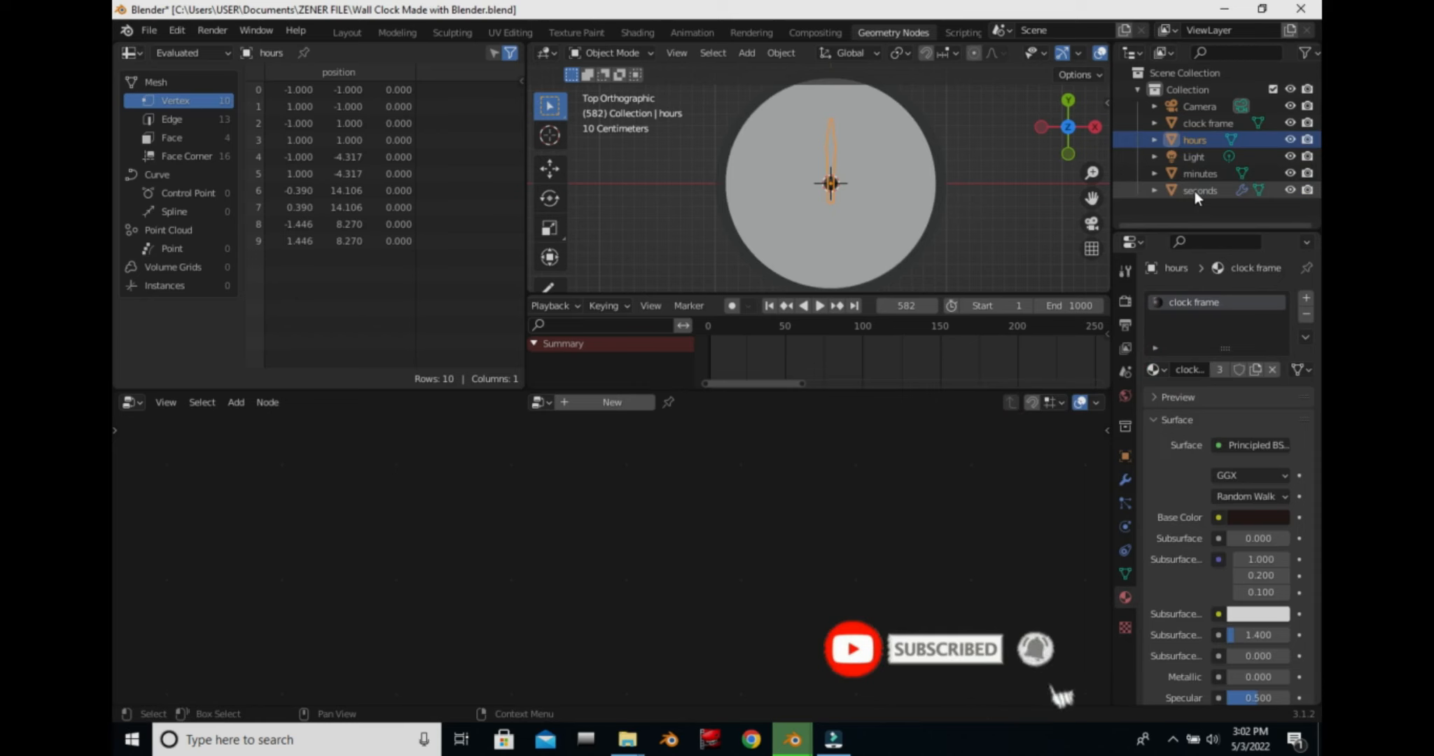
# Create a new material for the seconds object with a red base color, about hue 1.000, saturation 0.995 and value 0.800.
pyautogui.click(1195, 190)
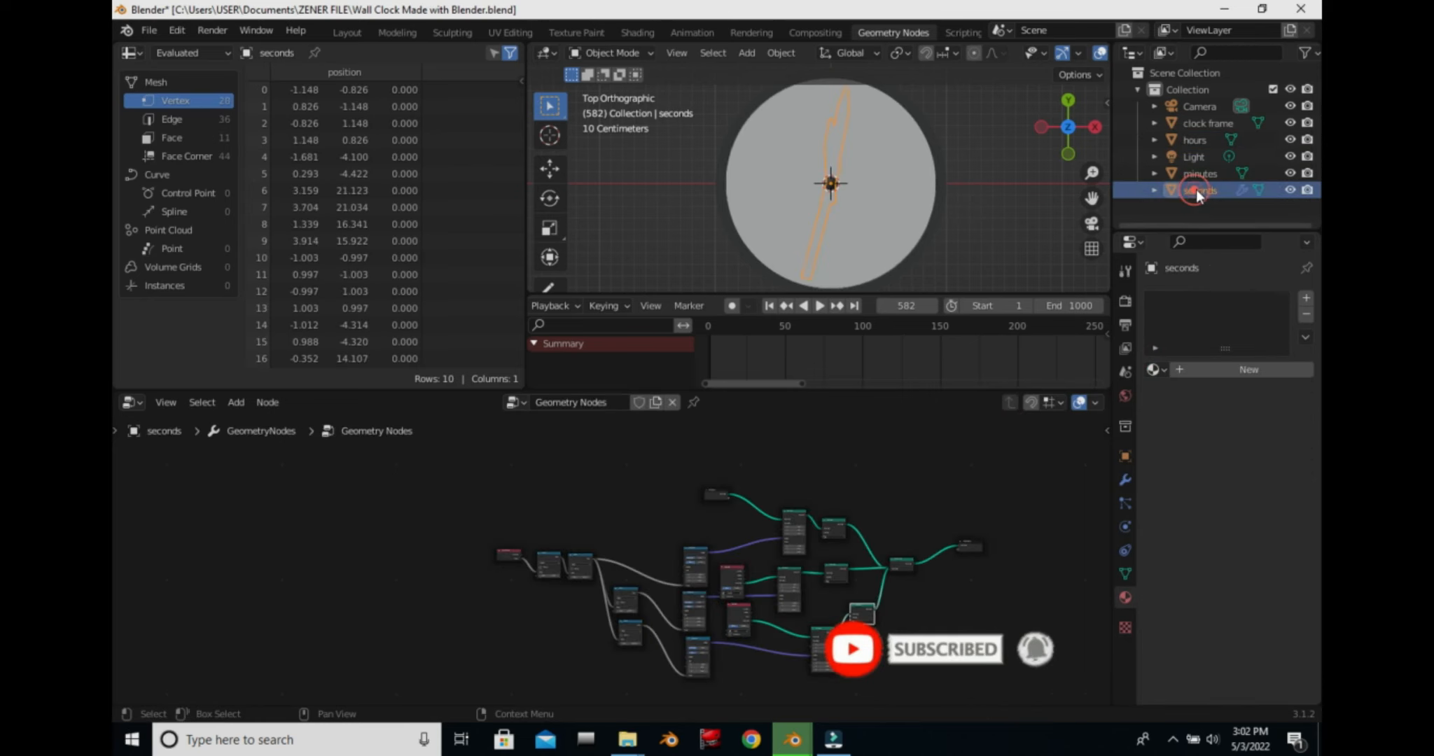
pyautogui.click(1205, 368)
pyautogui.click(1239, 516)
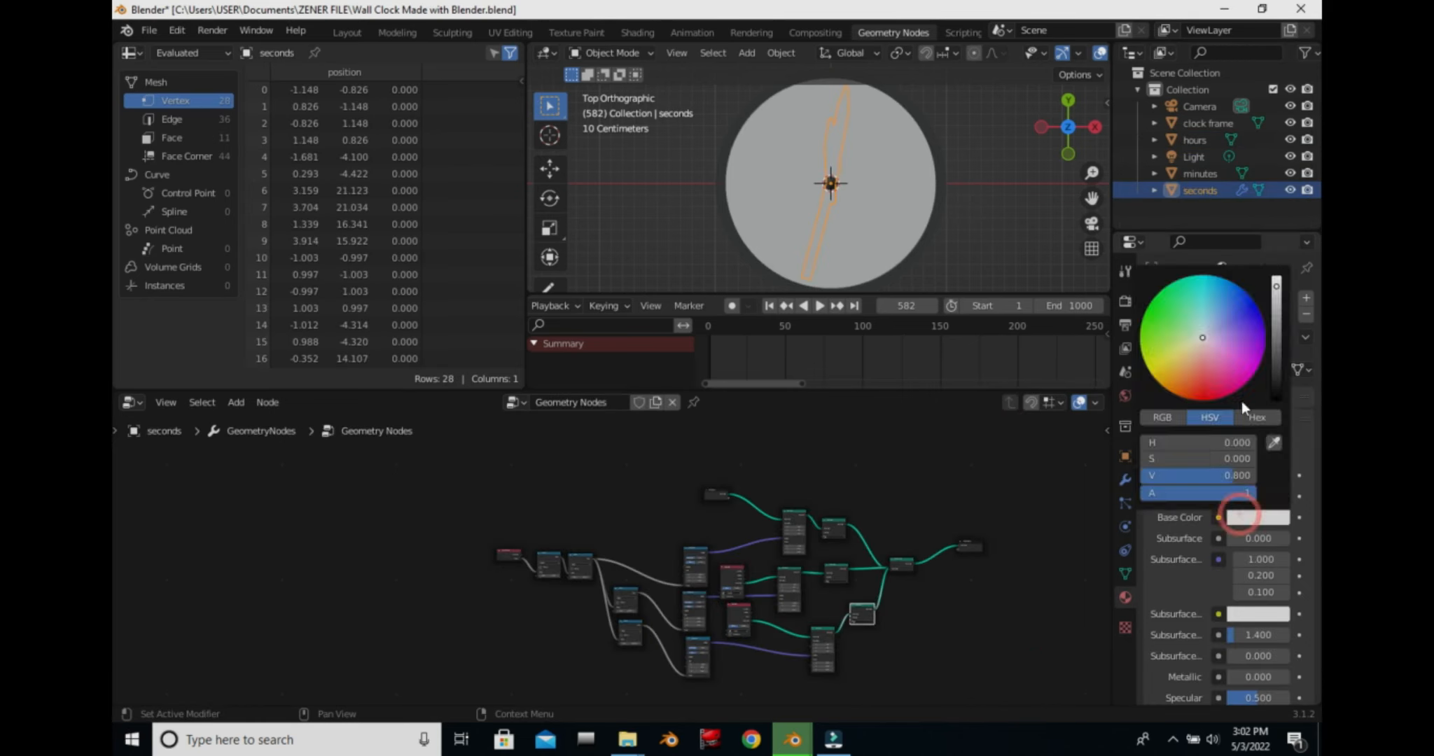
pyautogui.click(1202, 397)
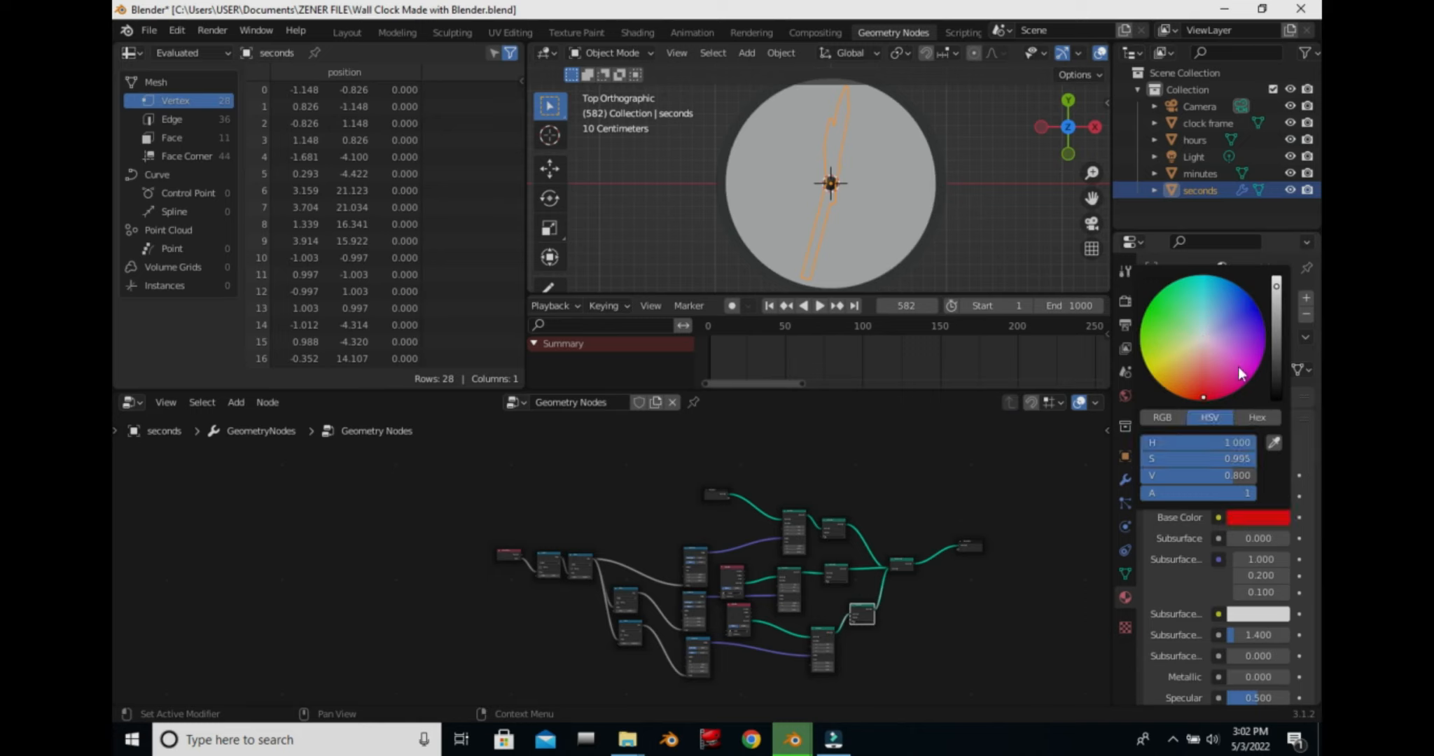
# Brighten the red base color of the seconds object's material and rename the material red.
pyautogui.moveTo(1276, 287); pyautogui.dragTo(1276, 278)
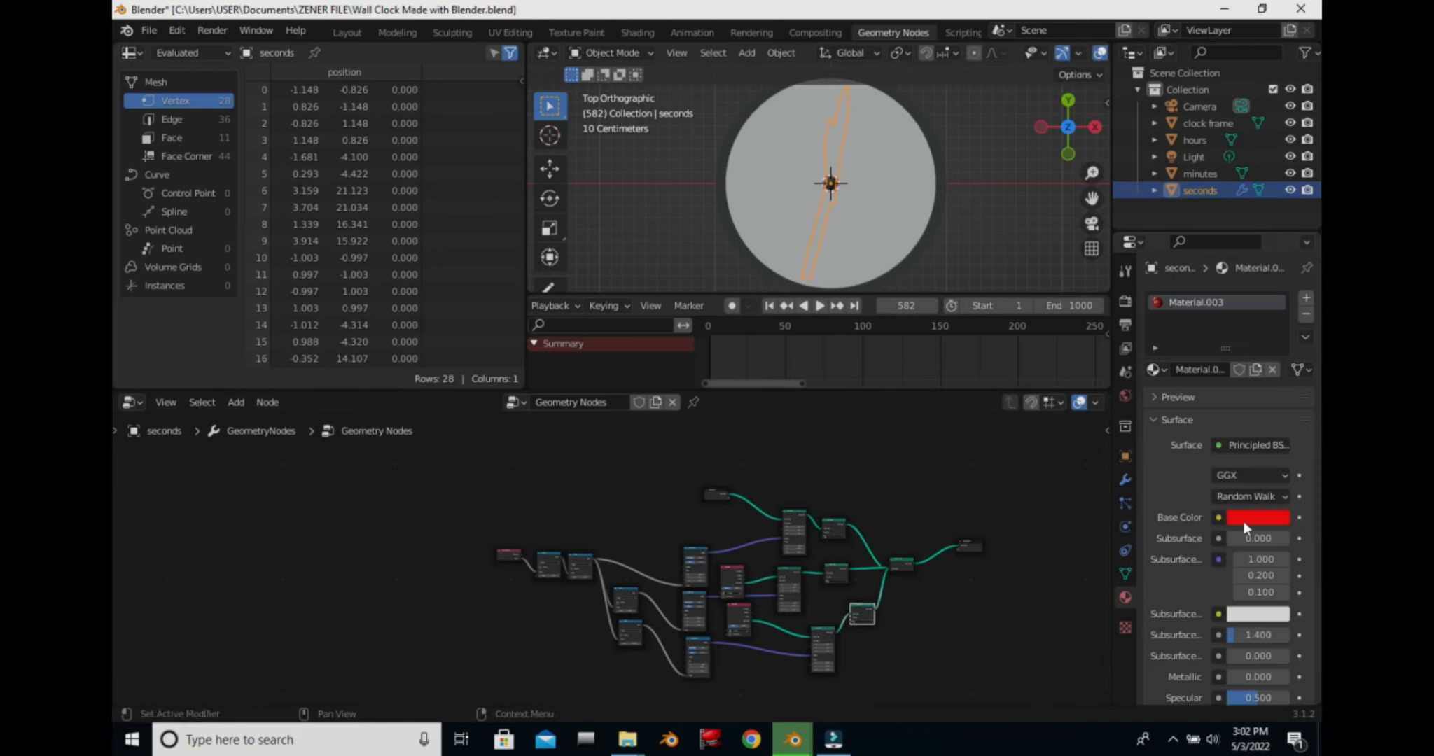
pyautogui.click(1188, 365)
pyautogui.press('BackSpace')
pyautogui.write('red')
pyautogui.press('Return')
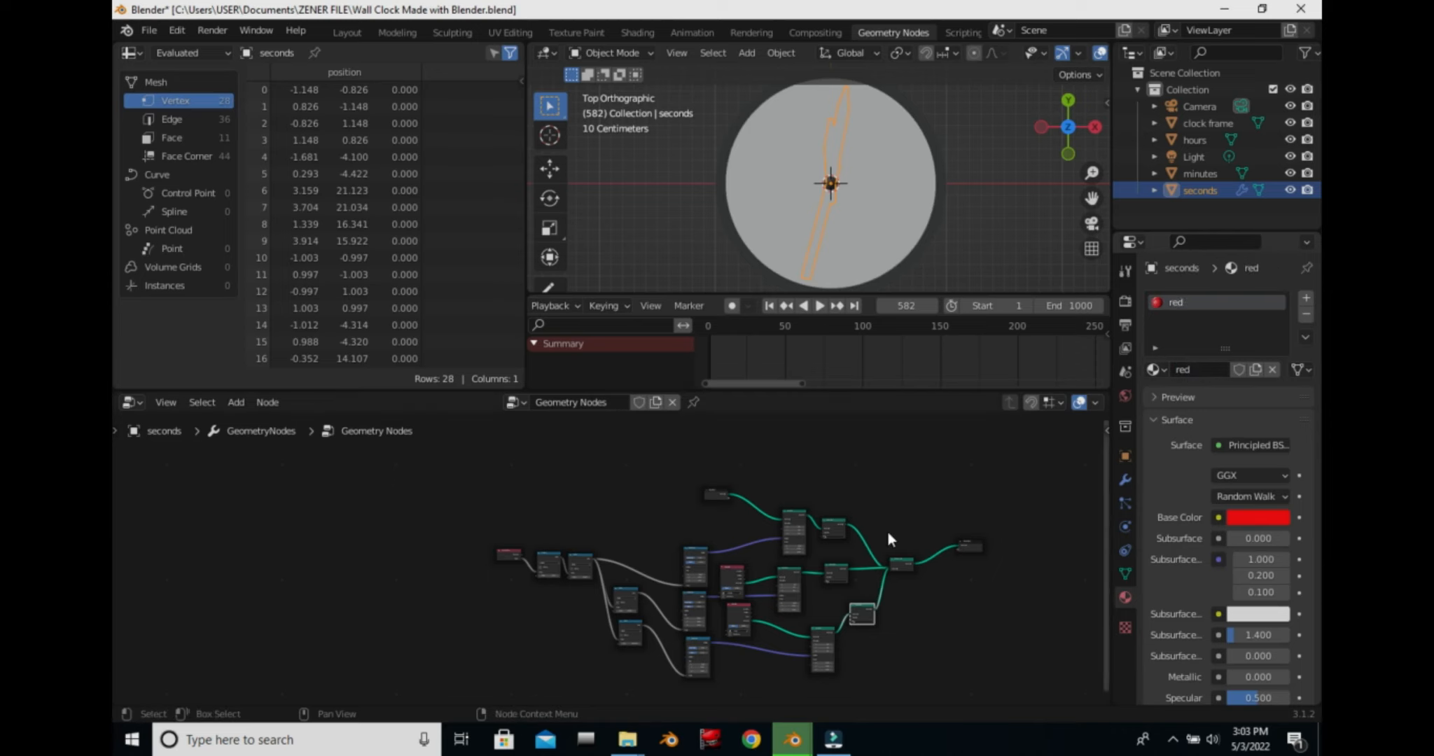
# Assign the red material in the upper Set Material node and the clock frame material in the middle one.
pyautogui.scroll(3, 886, 518)
pyautogui.scroll(4, 704, 448)
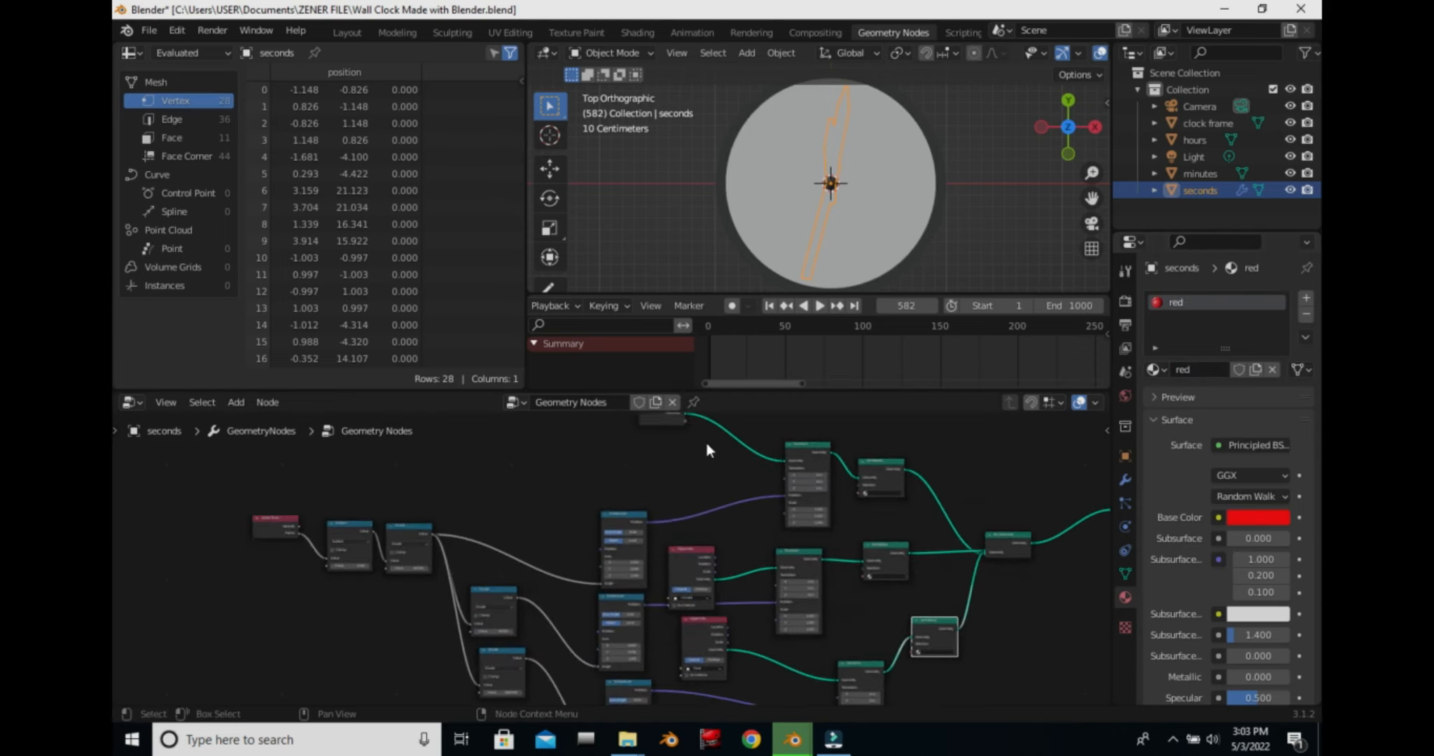
pyautogui.moveTo(760, 430); pyautogui.dragTo(299, 492, button='middle')
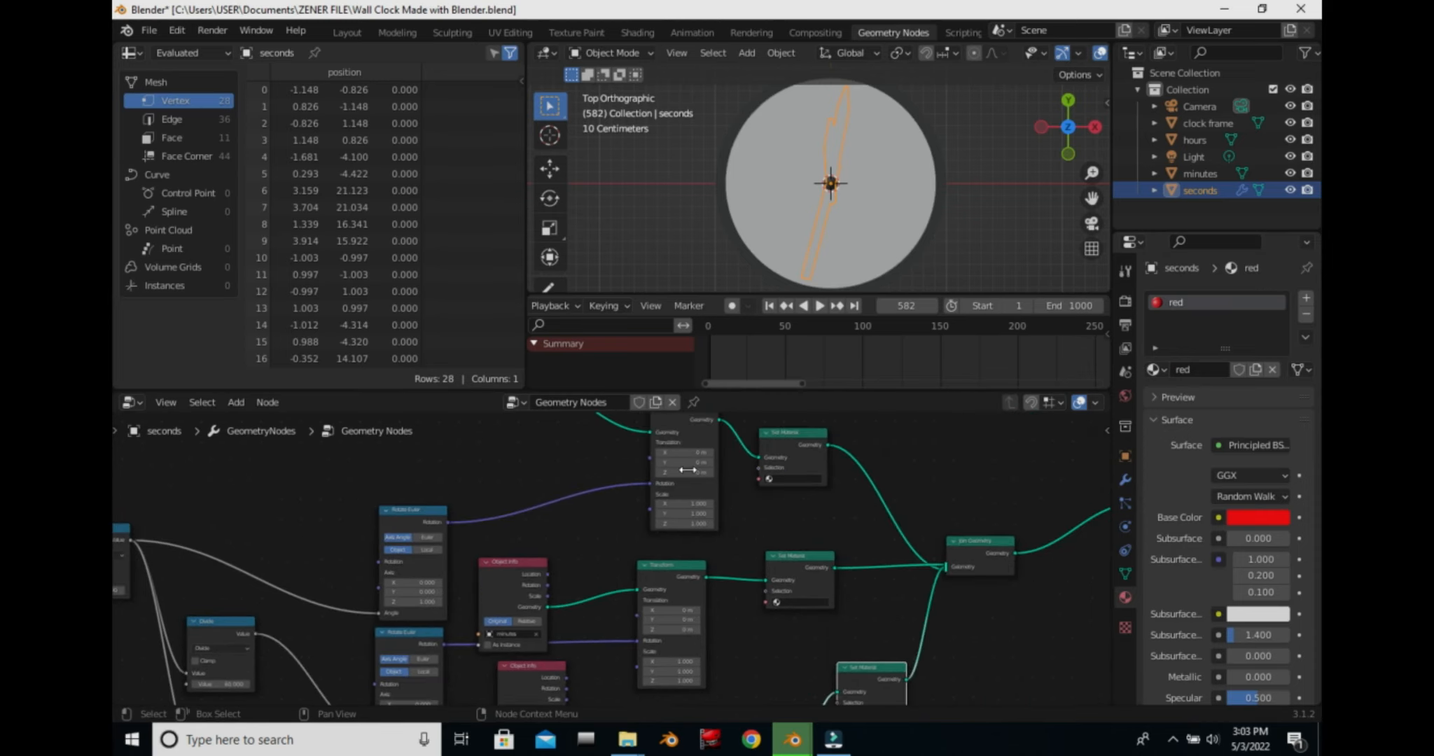
pyautogui.click(788, 479)
pyautogui.click(790, 539)
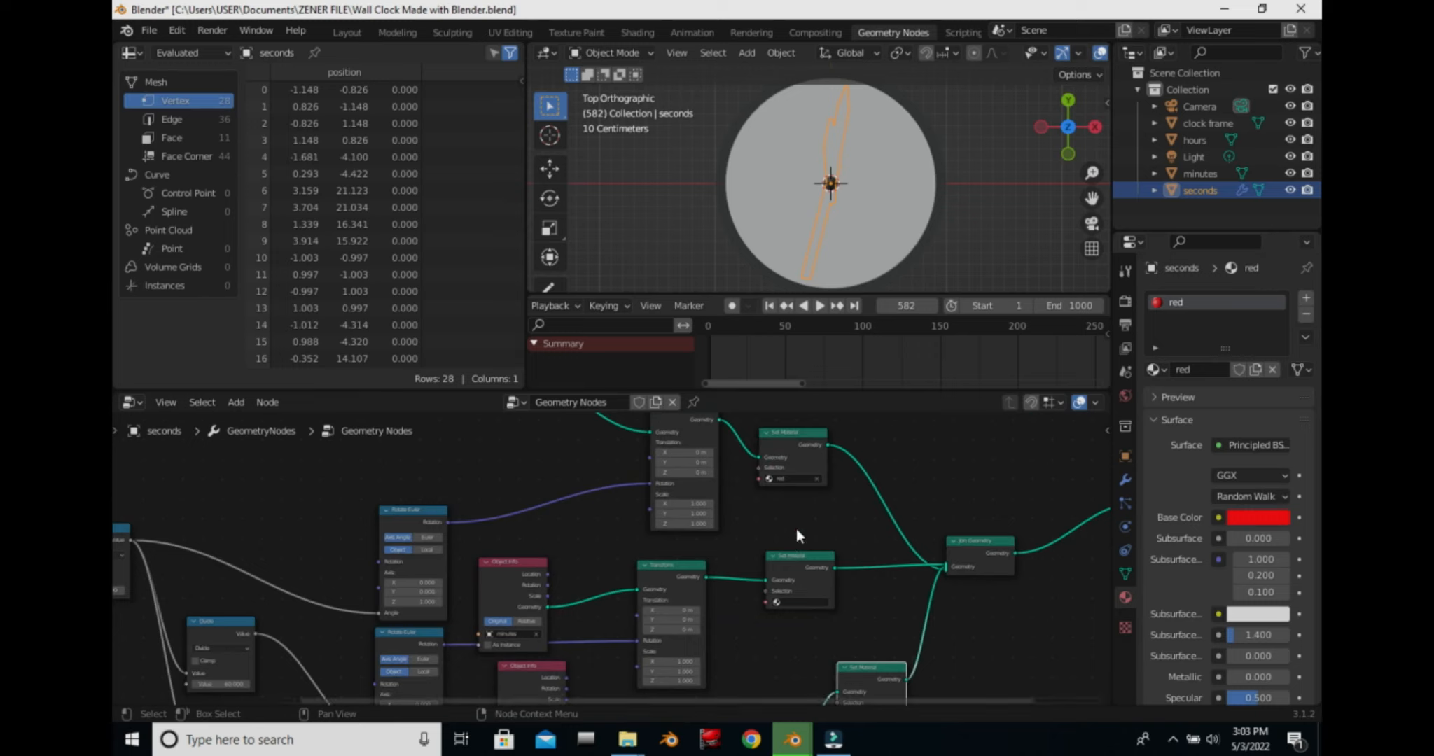
pyautogui.click(795, 601)
pyautogui.click(805, 619)
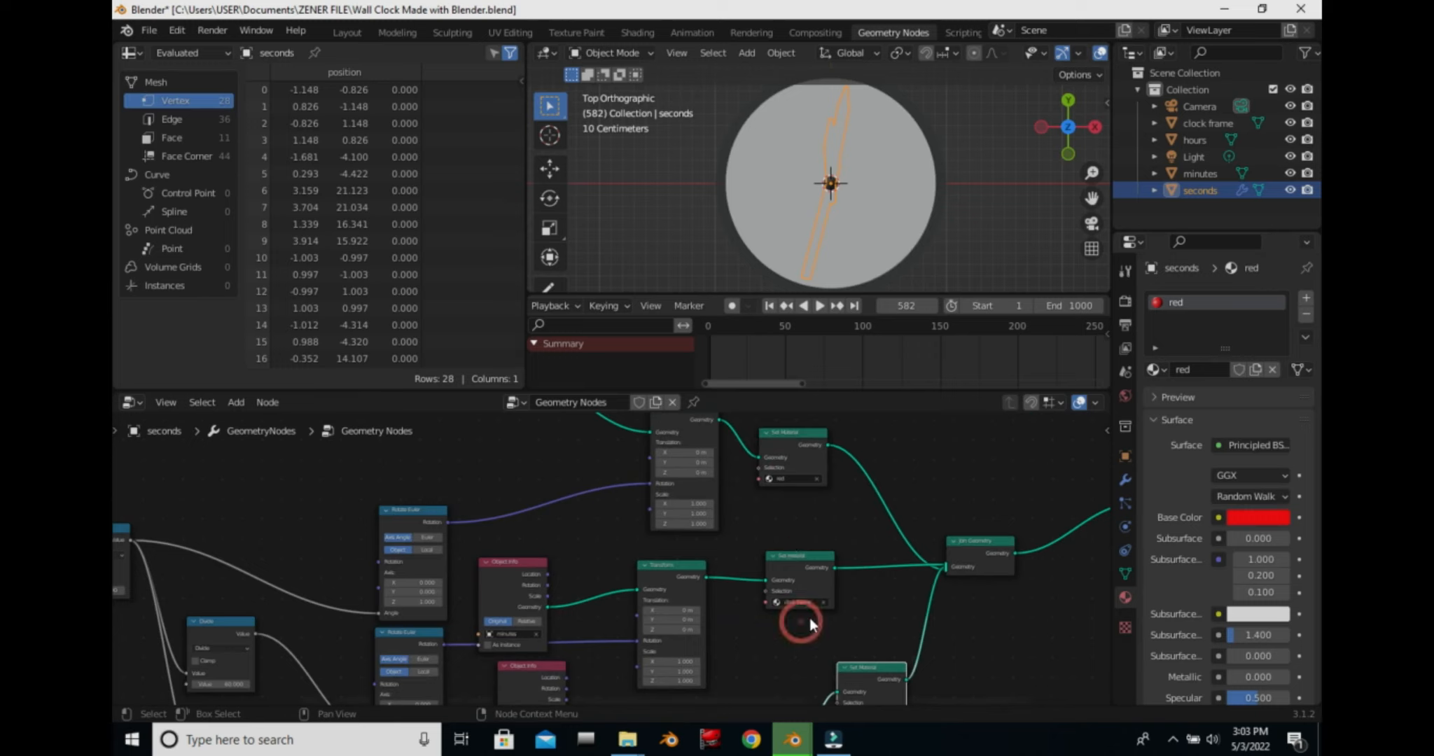
# Assign the clock frame material in the lower Set Material node and save the file.
pyautogui.scroll(1, 867, 637)
pyautogui.moveTo(1025, 632); pyautogui.dragTo(1023, 549, button='middle')
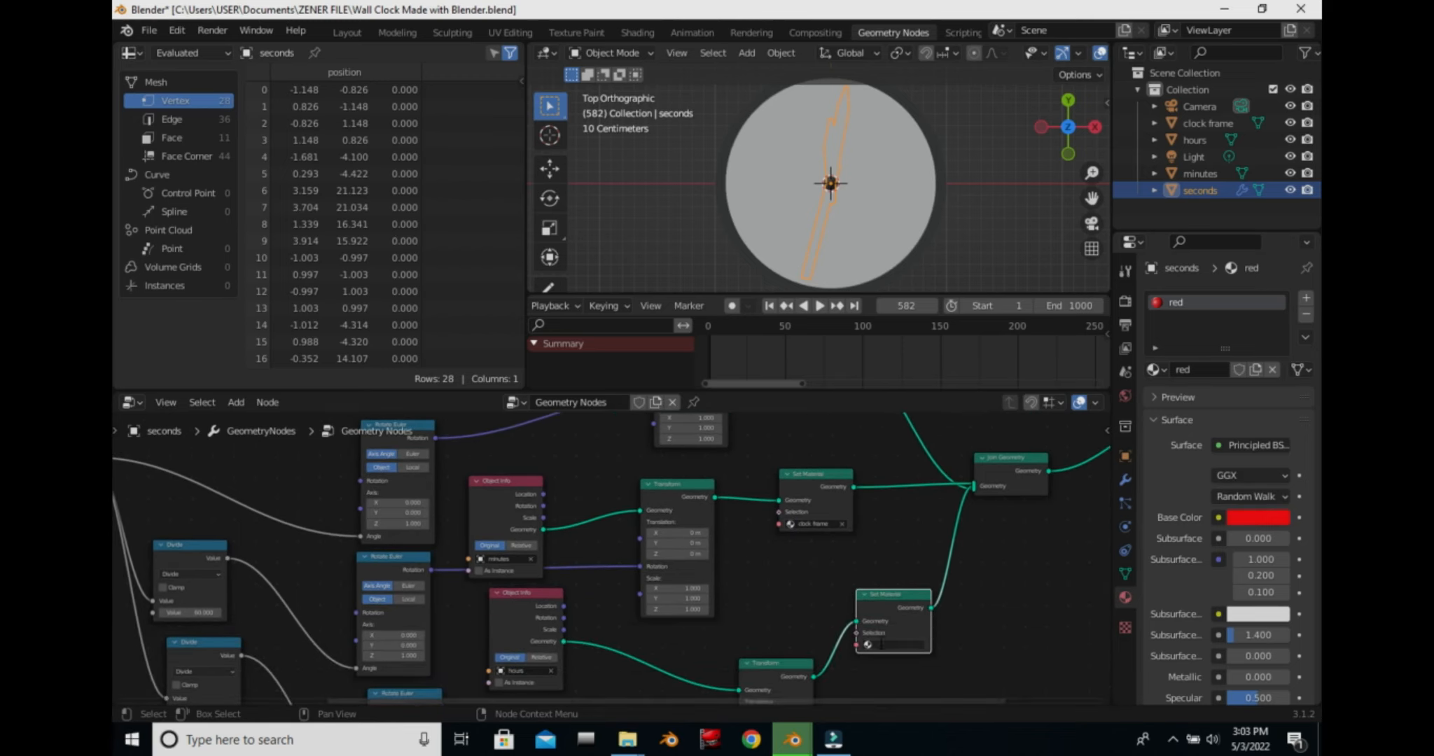
pyautogui.click(872, 644)
pyautogui.click(914, 536)
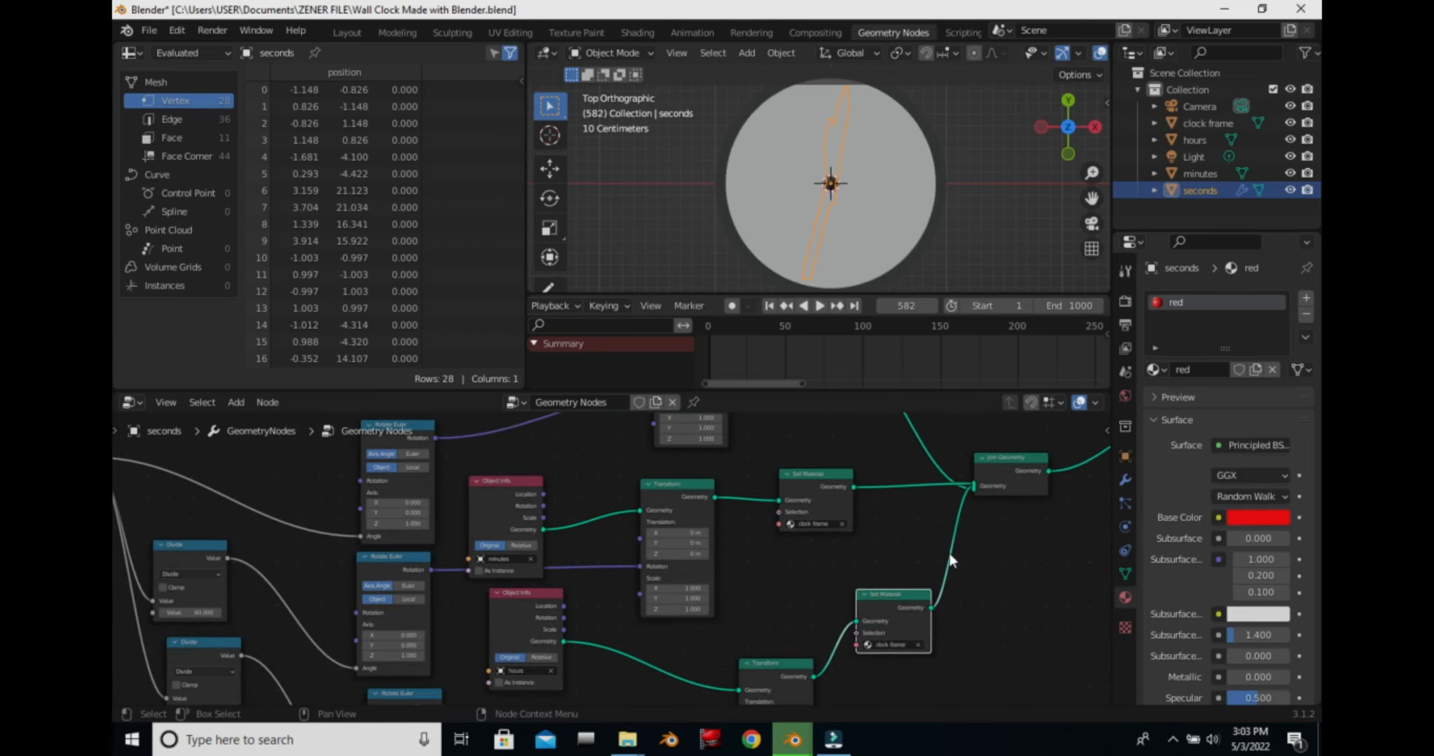
pyautogui.press('Home')
pyautogui.moveTo(405, 444); pyautogui.dragTo(424, 459, button='middle')
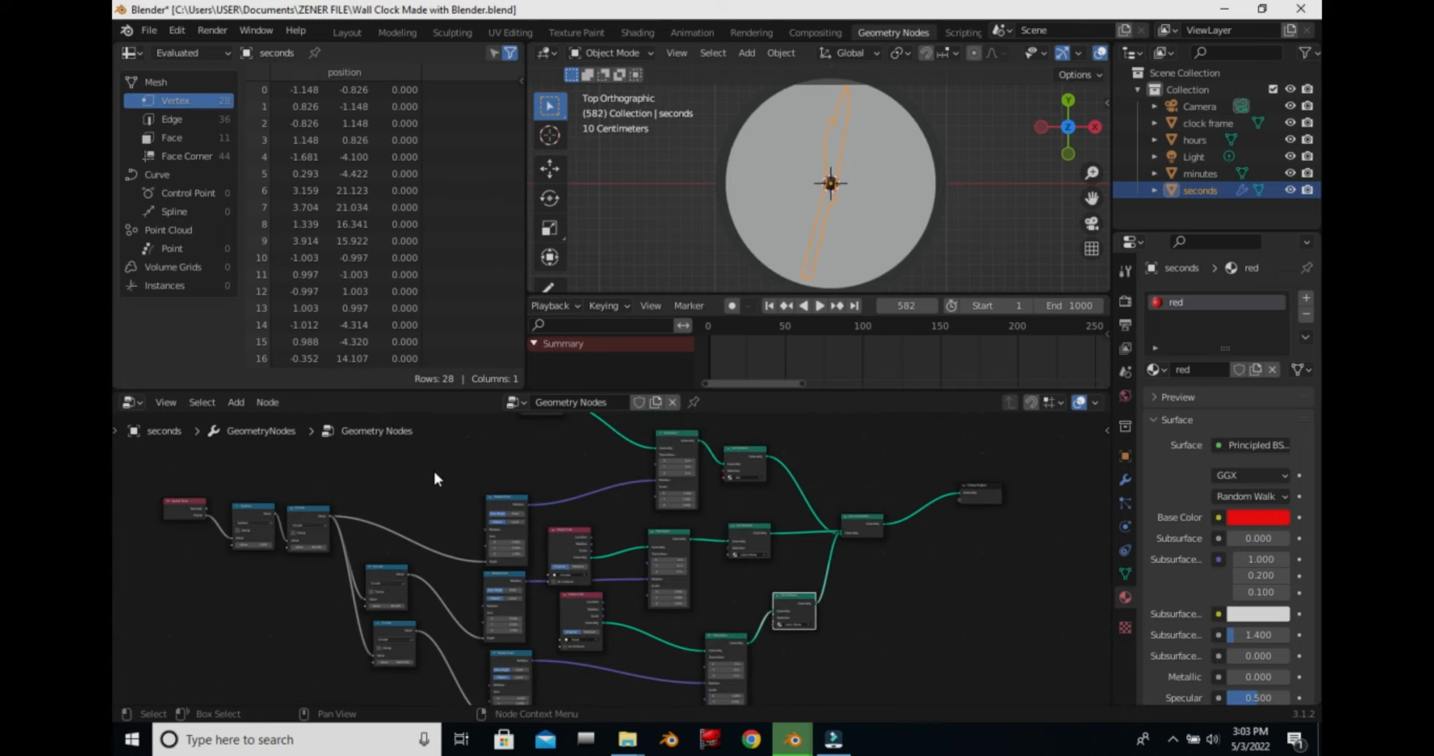
pyautogui.hotkey('ctrl', 's')
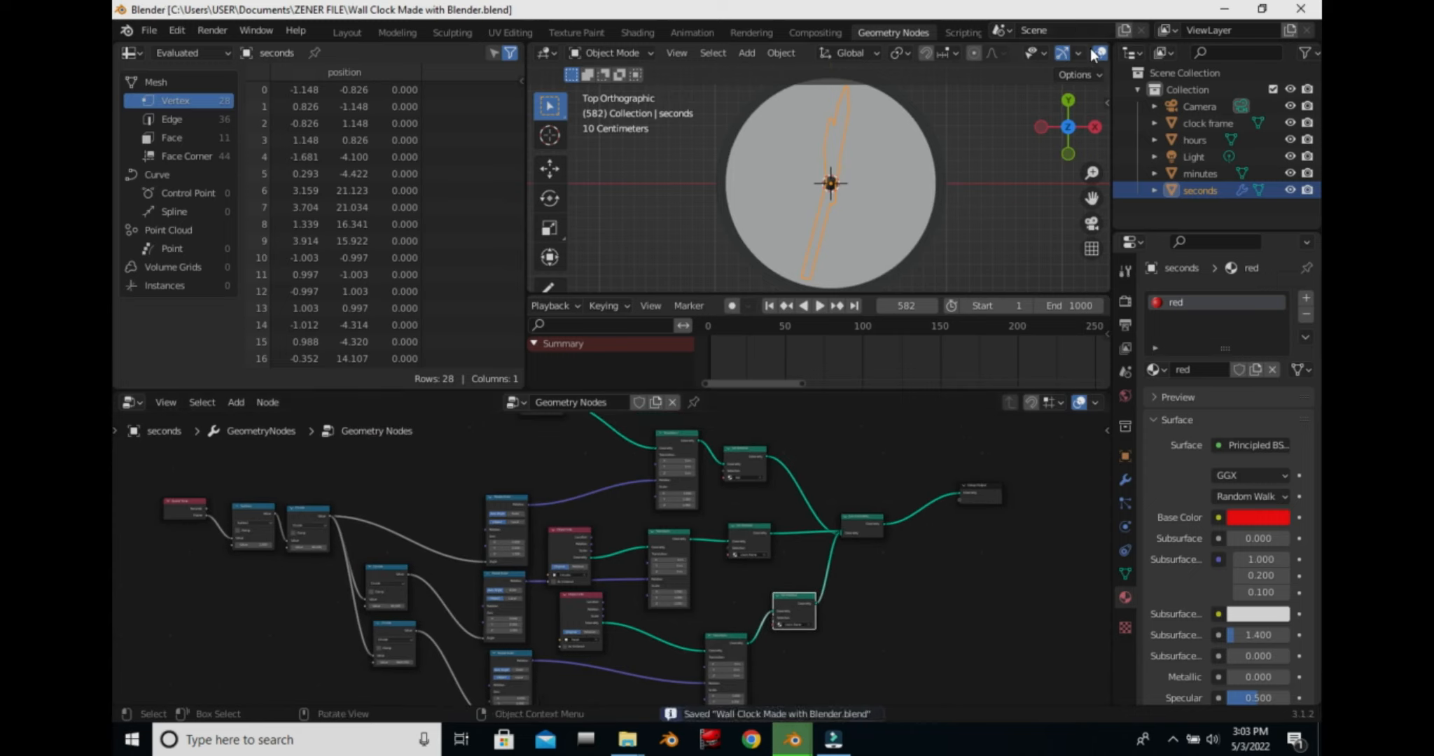
# Switch to the Modeling workspace and show the clock in wireframe shading with the seconds object listed in the outliner.
pyautogui.scroll(-3, 1094, 55)
pyautogui.moveTo(1094, 125)
pyautogui.mouseDown()
pyautogui.moveTo(1071, 140)
pyautogui.moveTo(1044, 111)
pyautogui.moveTo(1039, 66)
pyautogui.moveTo(1071, 73)
pyautogui.mouseUp()
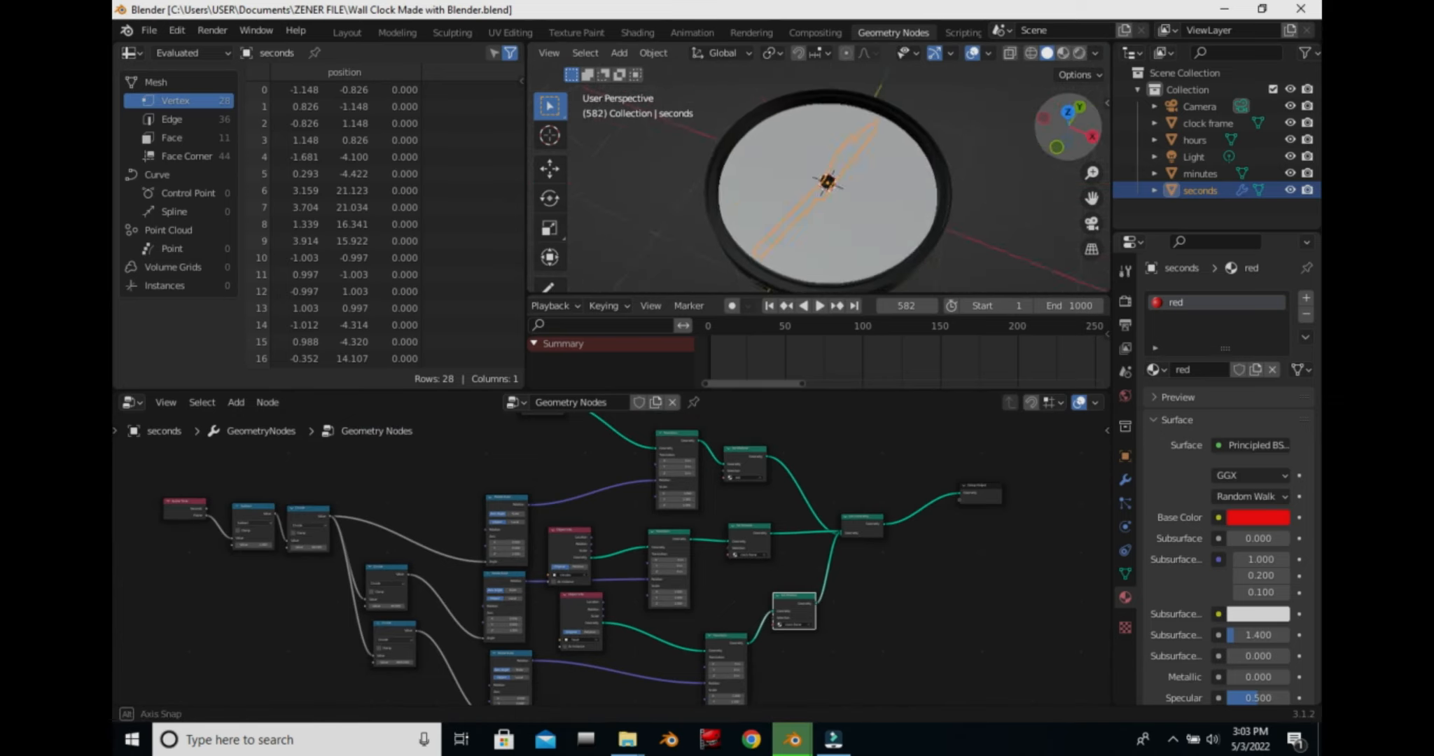
pyautogui.click(399, 32)
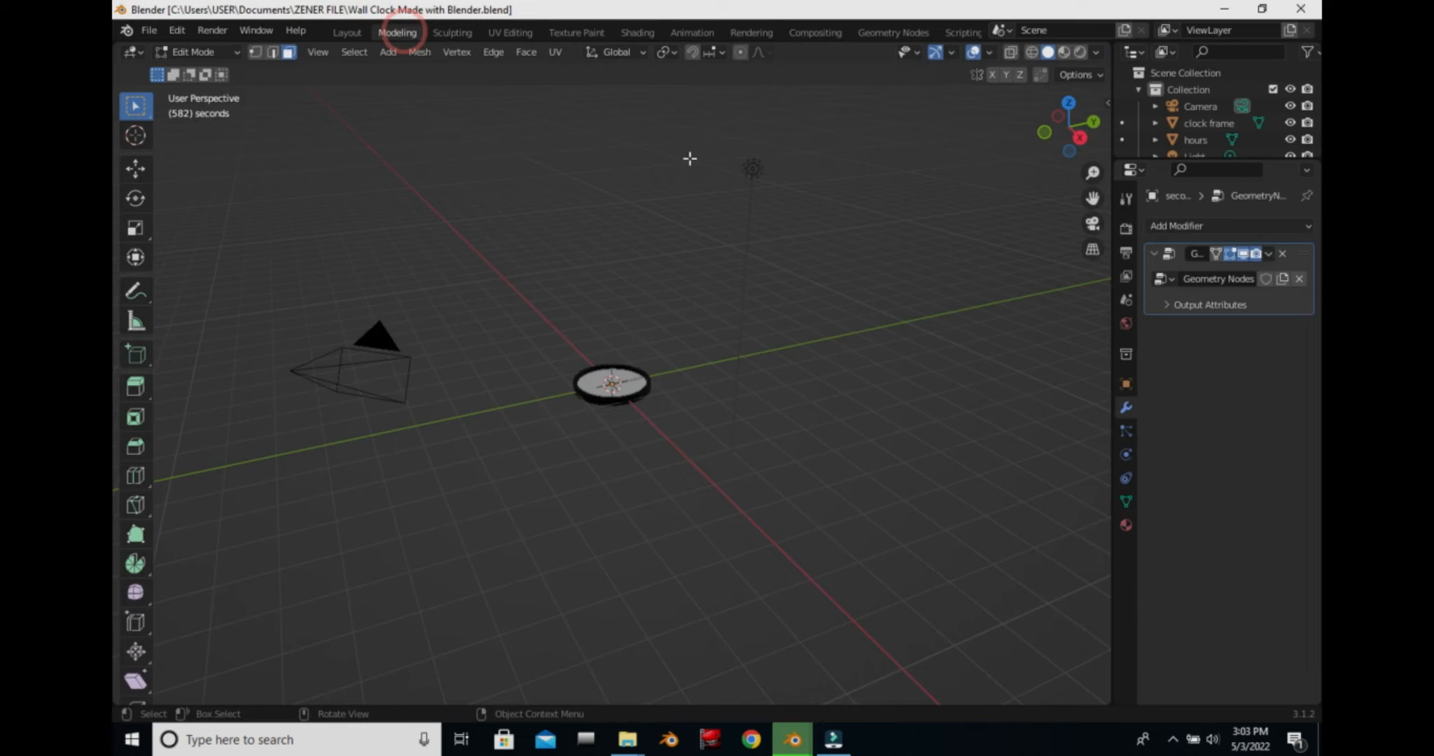
pyautogui.scroll(6, 495, 438)
pyautogui.moveTo(1079, 149); pyautogui.dragTo(1050, 80)
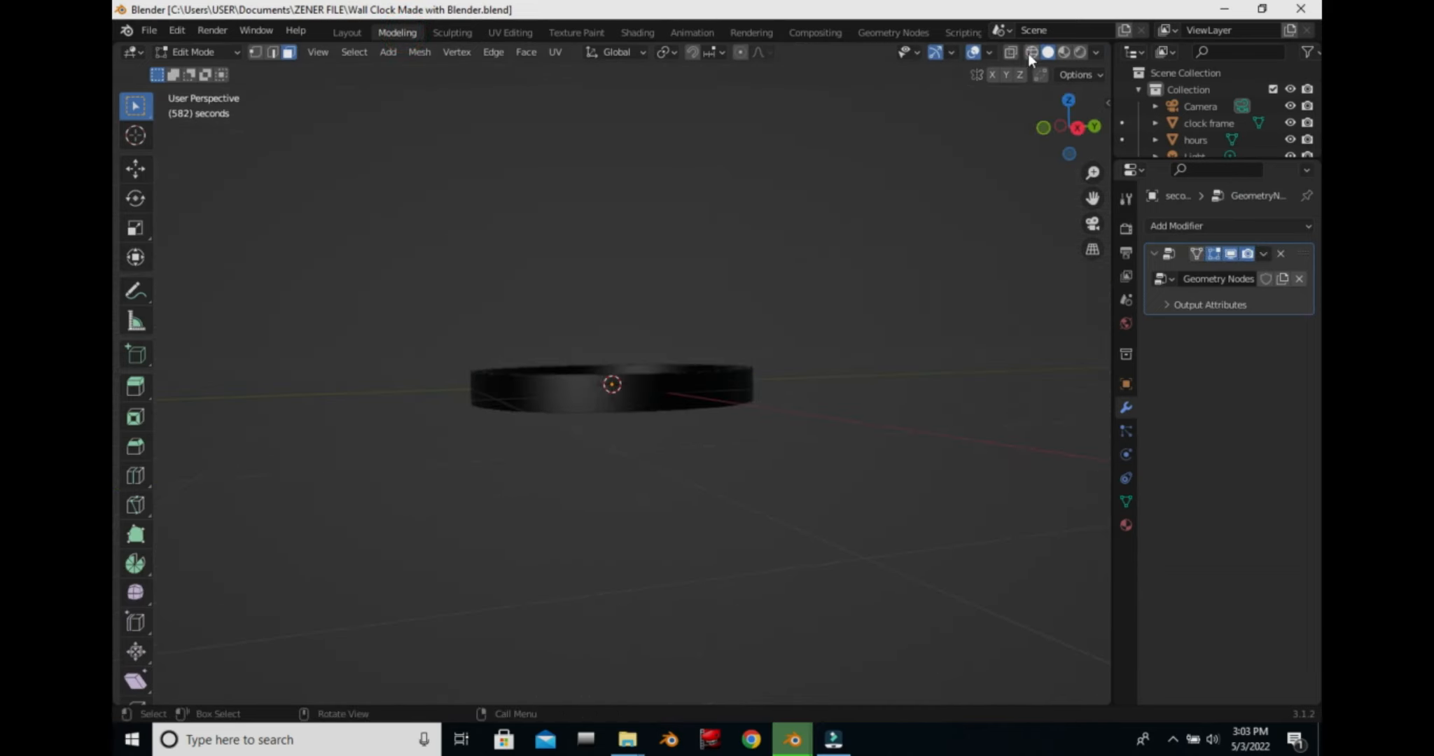
pyautogui.click(1030, 52)
pyautogui.scroll(-3, 1259, 138)
pyautogui.moveTo(1232, 160); pyautogui.dragTo(1232, 224)
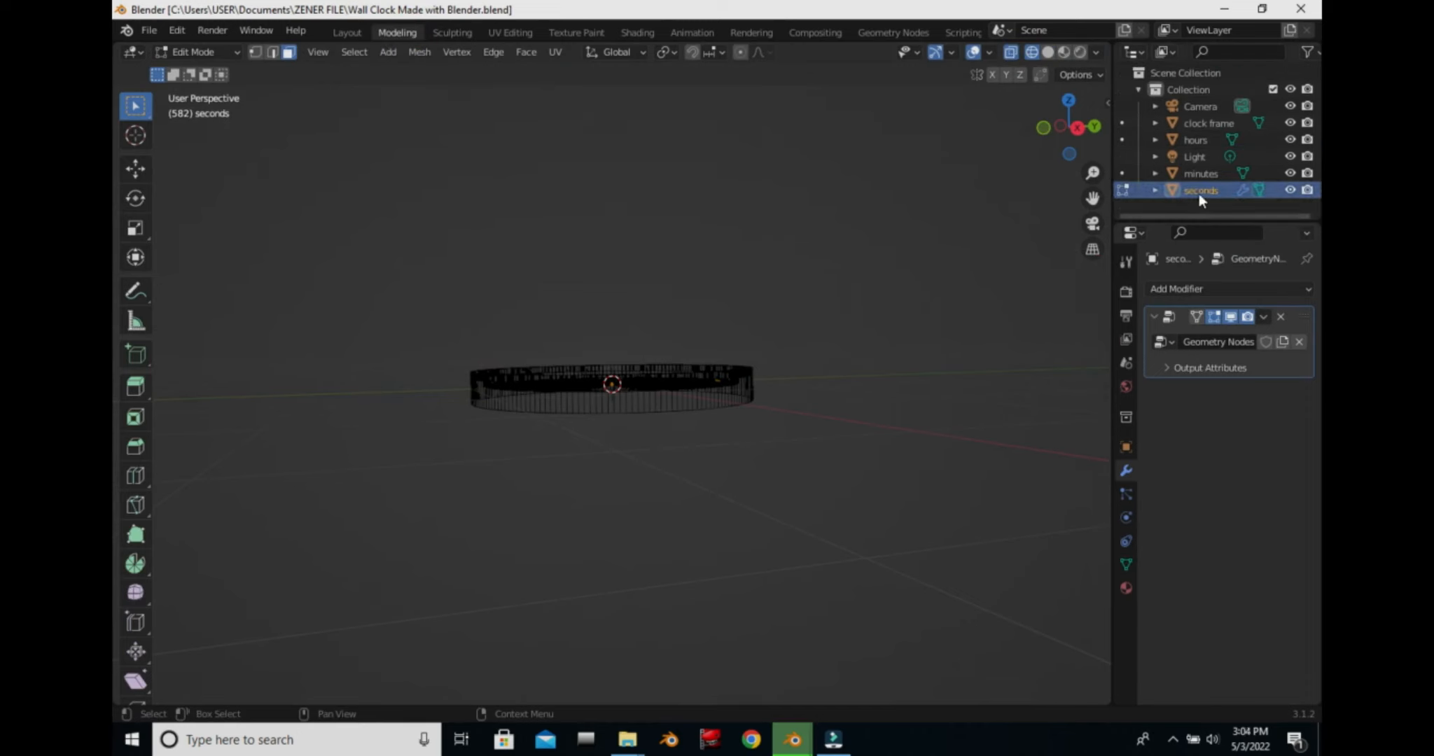
# Return to Object Mode and raise the seconds object slightly along the Z axis in the right orthographic view.
pyautogui.scroll(3, 1078, 168)
pyautogui.moveTo(1067, 117); pyautogui.dragTo(777, 264)
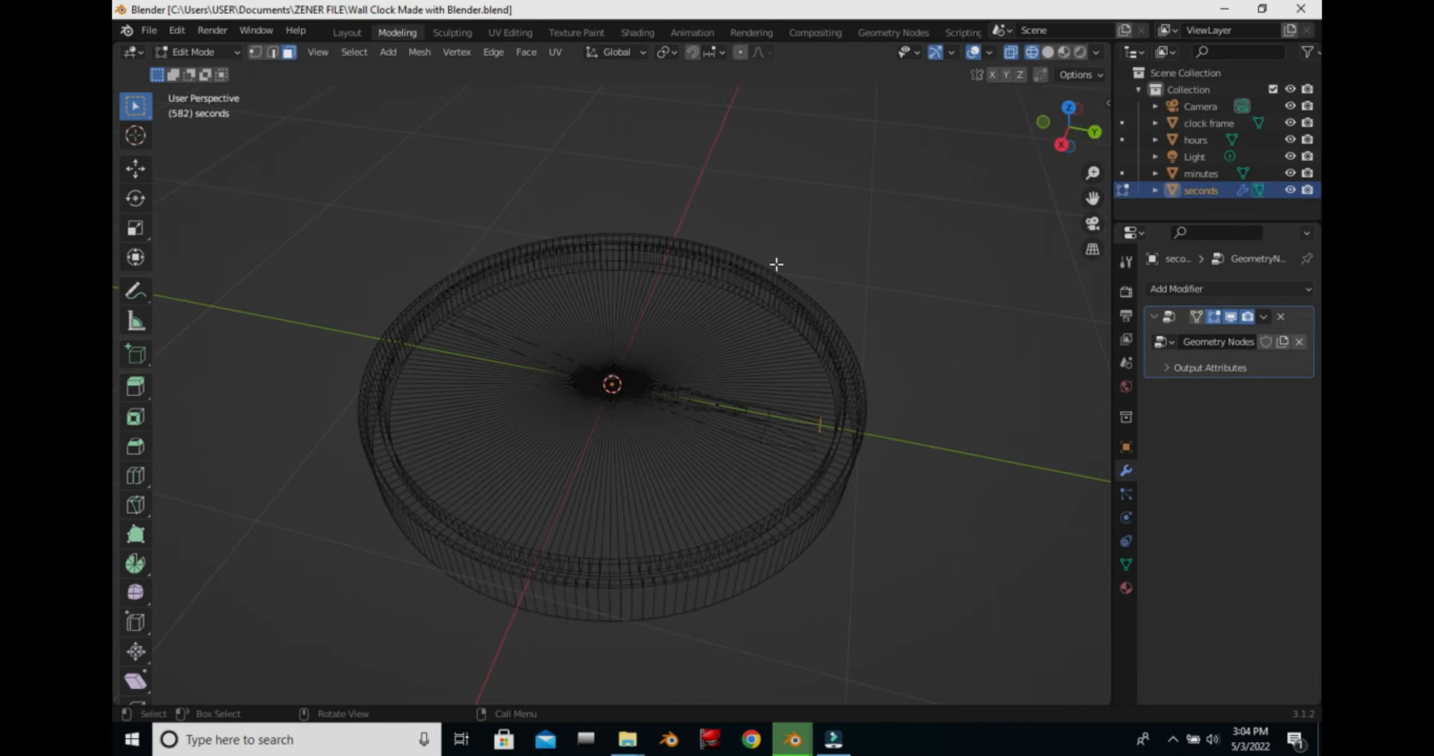
pyautogui.press('Tab')
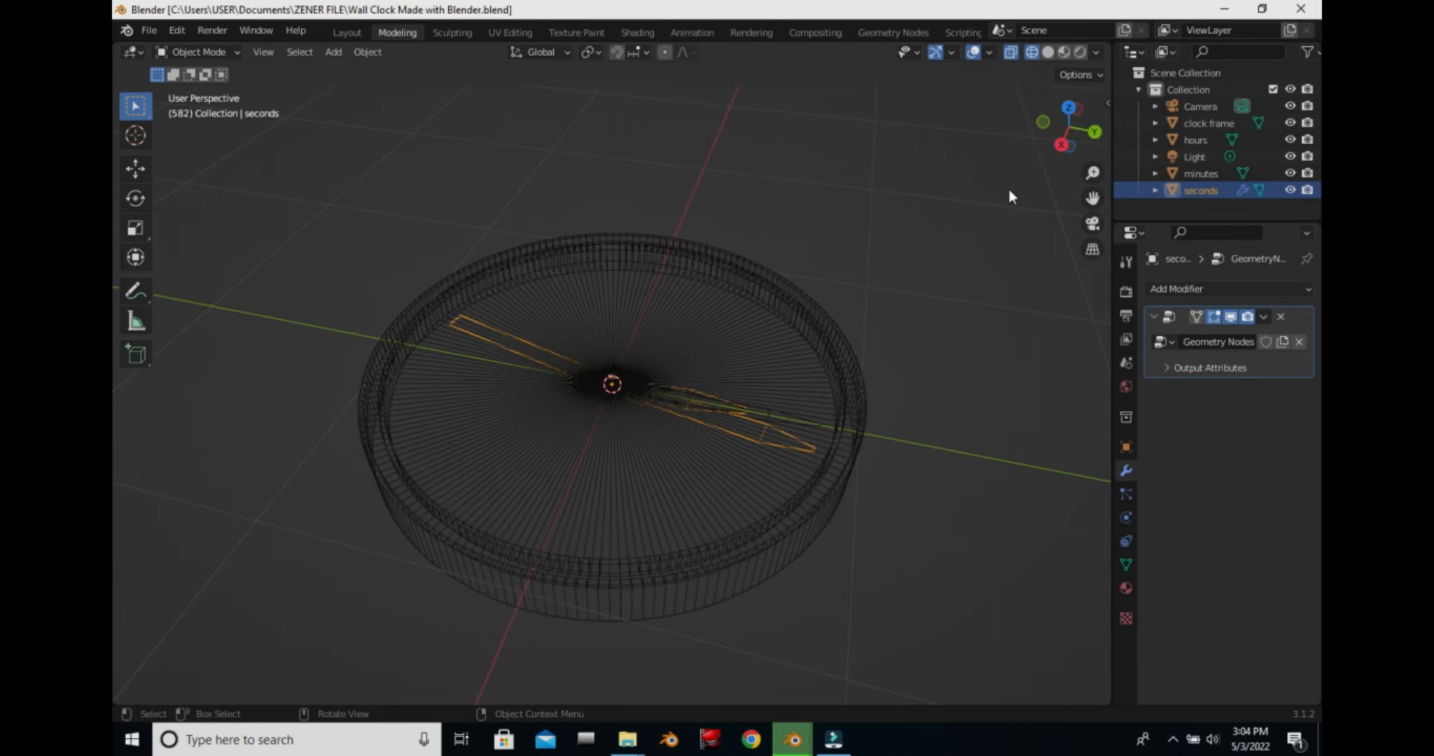
pyautogui.click(1062, 145)
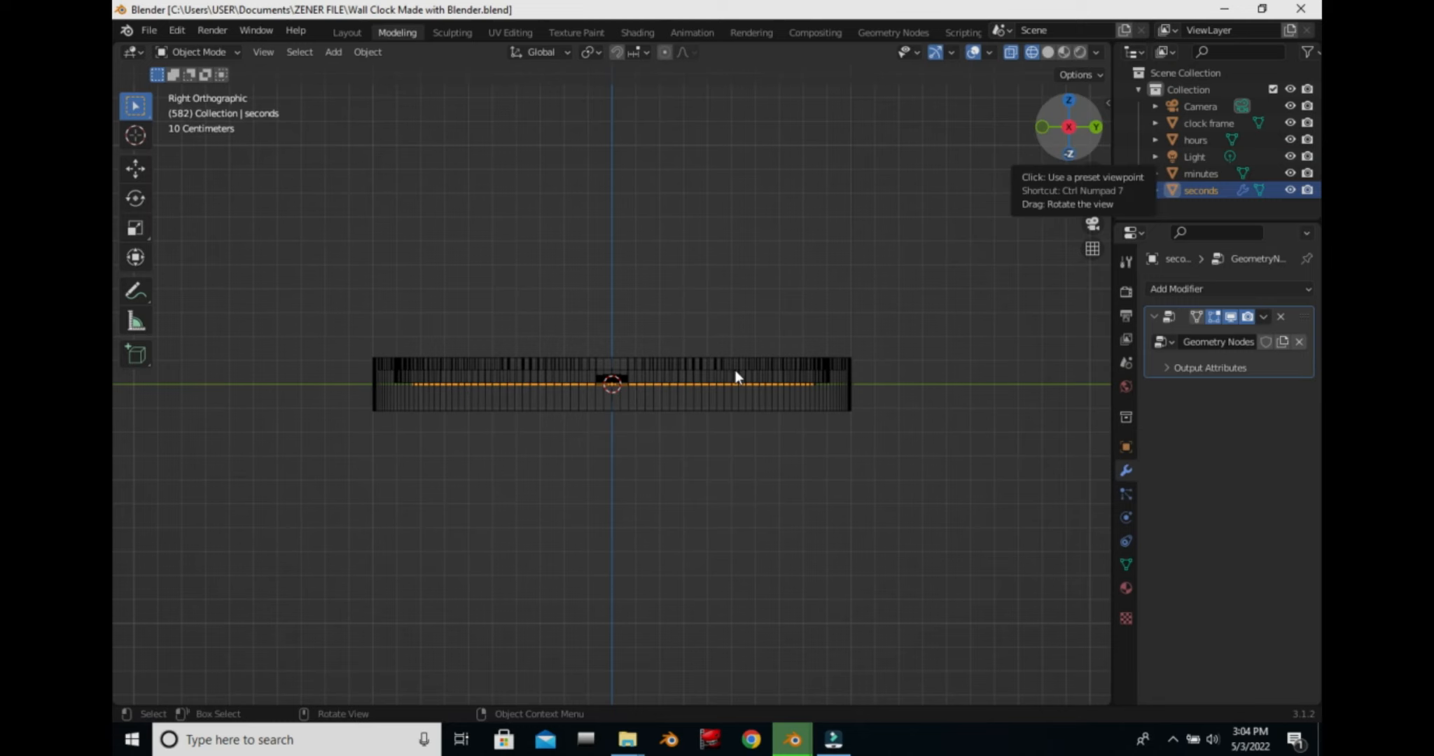
pyautogui.press('g')
pyautogui.press('z')
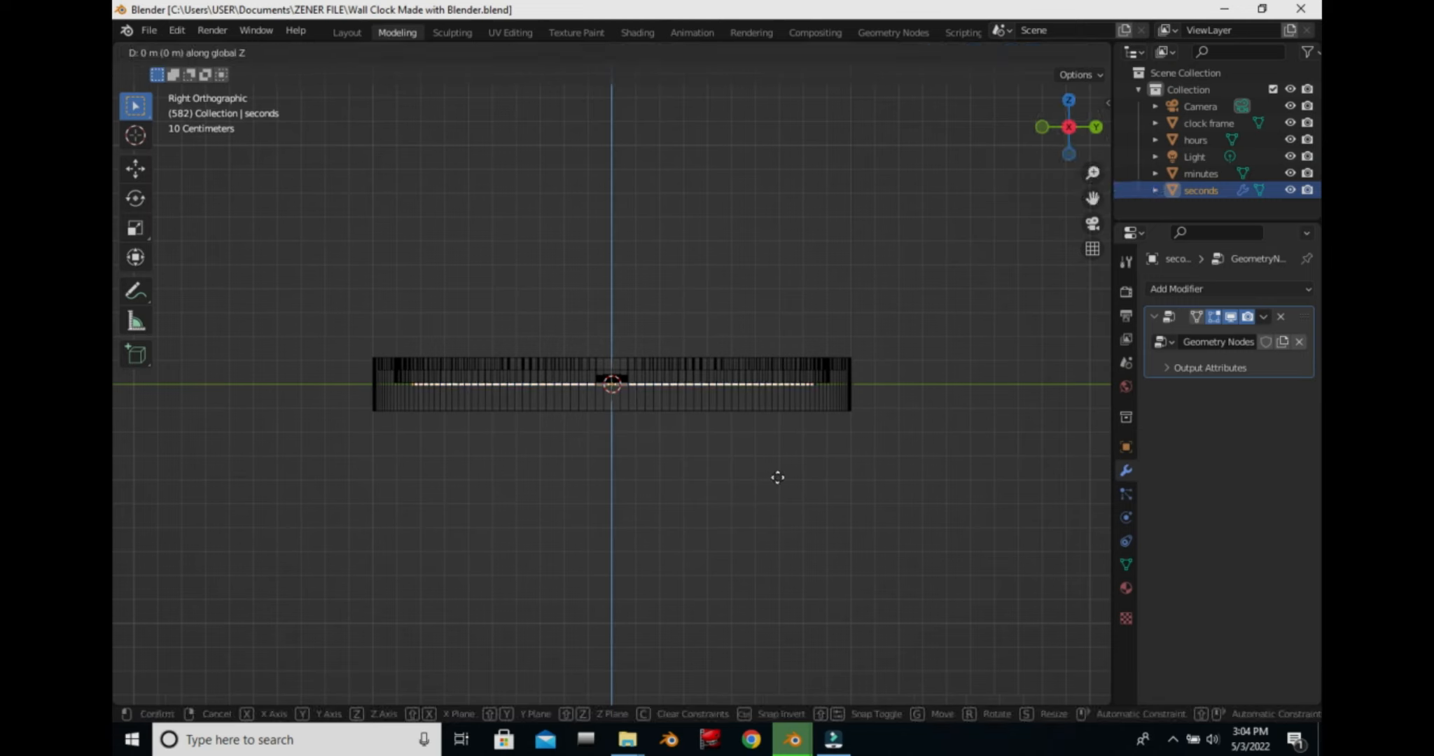
pyautogui.click(777, 469)
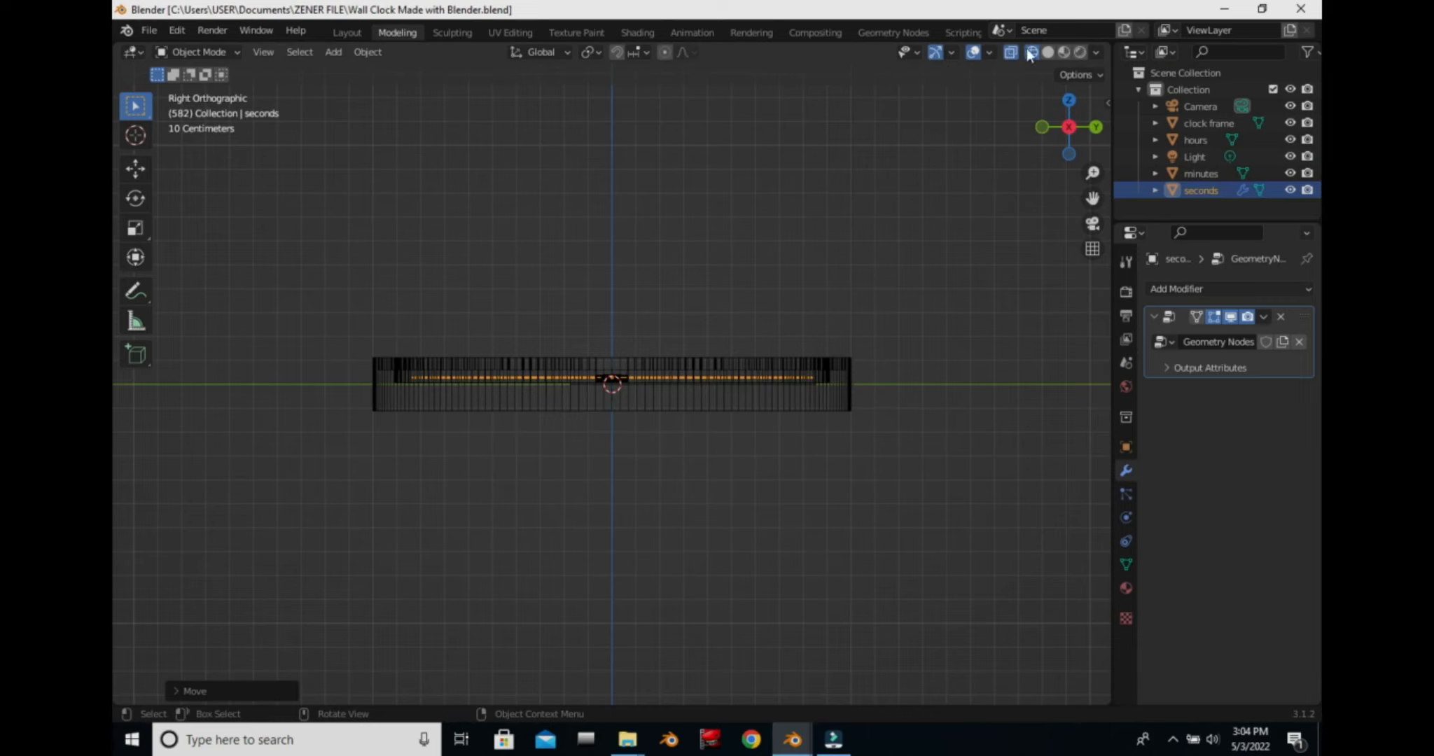
# Restore solid shading and view the clock from the top.
pyautogui.click(1010, 52)
pyautogui.click(1048, 52)
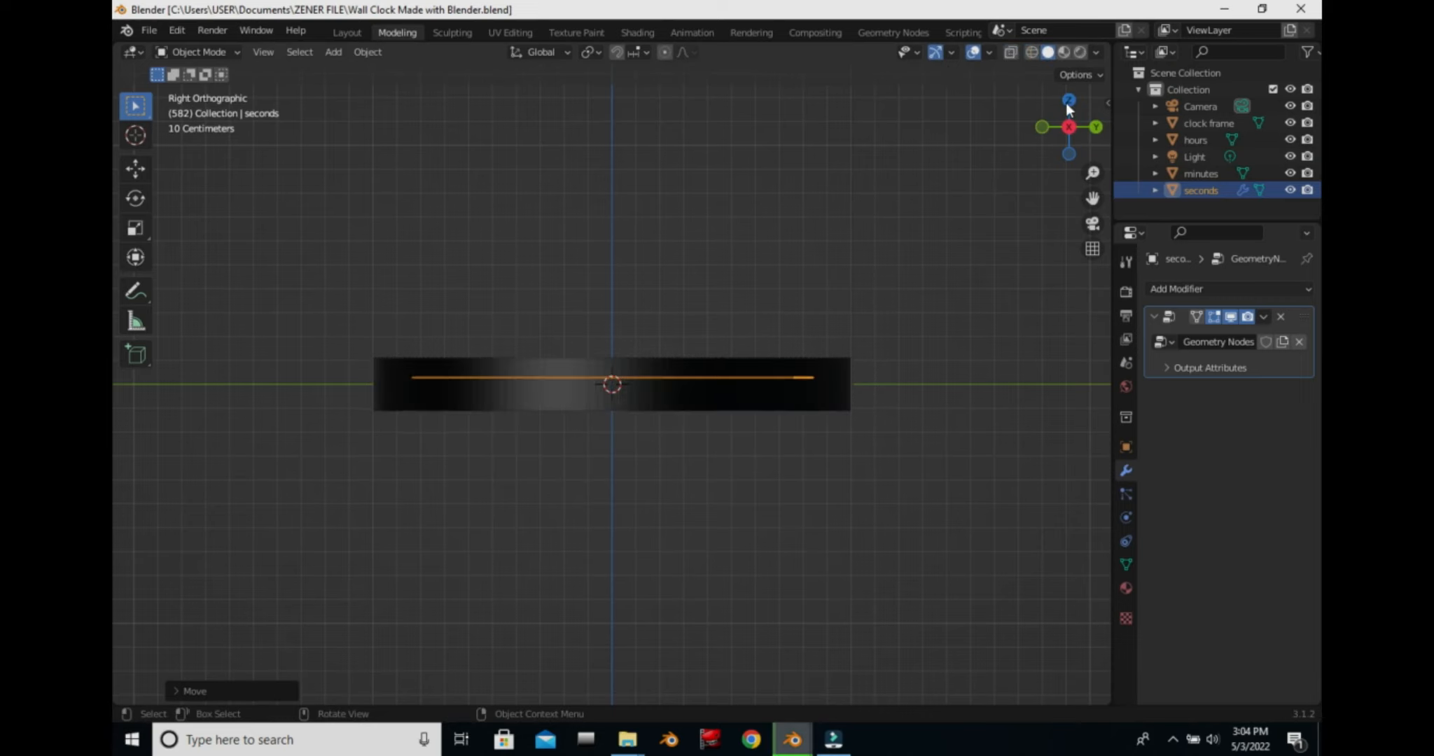
pyautogui.moveTo(1069, 99); pyautogui.dragTo(1070, 70)
pyautogui.click(1068, 98)
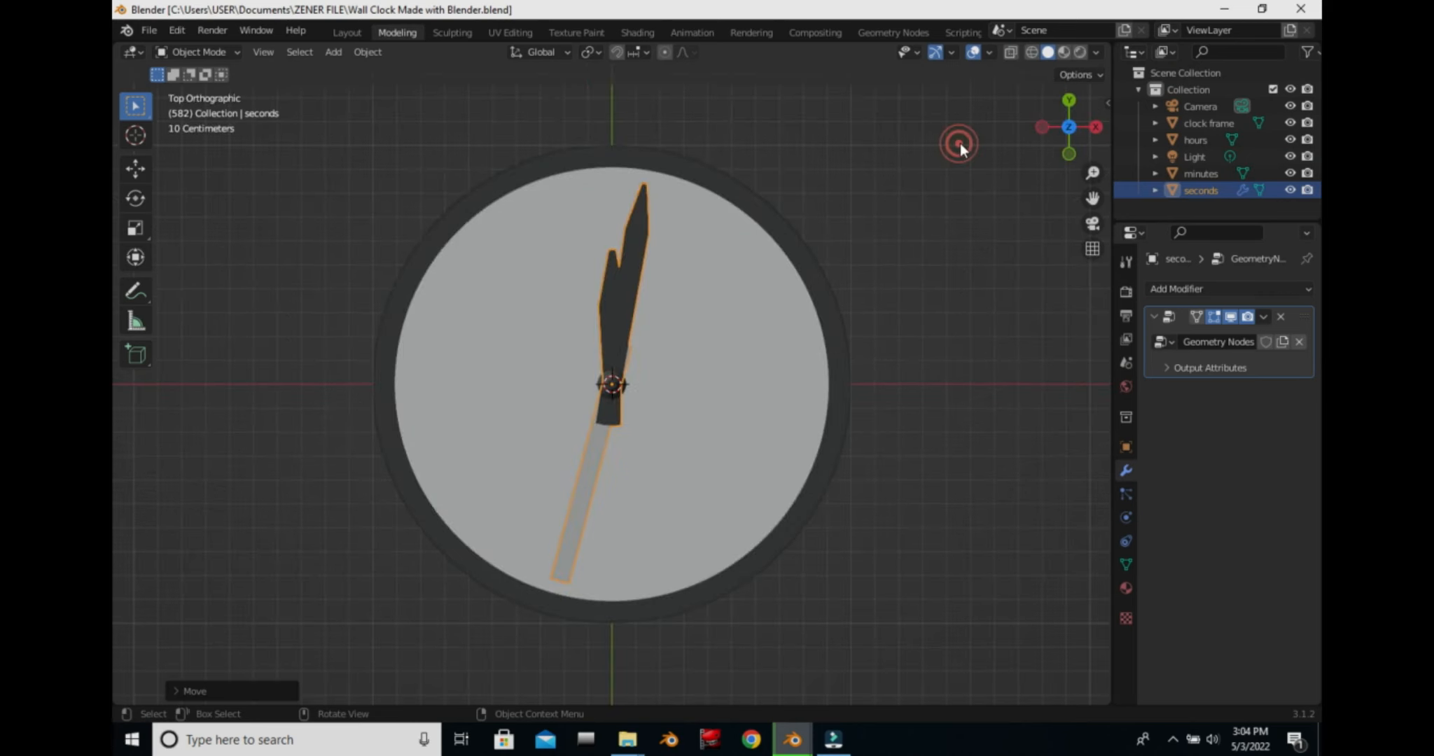
# Deselect the hands and play the animation briefly to check their rotation.
pyautogui.click(960, 143)
pyautogui.press('space')
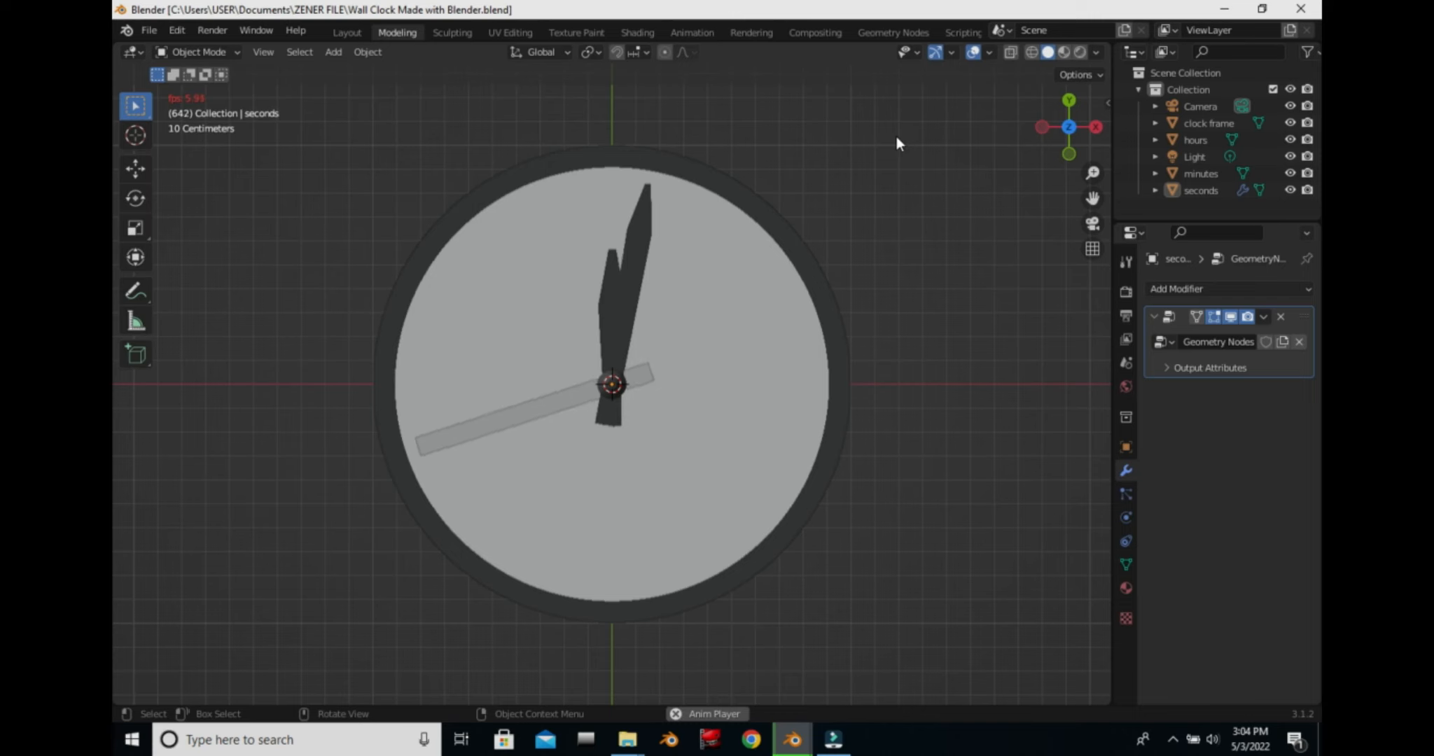
pyautogui.press('space')
# Select the seconds object and lower the divisor of the first Divide node in its geometry nodes to speed up the hands.
pyautogui.click(1201, 189)
pyautogui.click(750, 32)
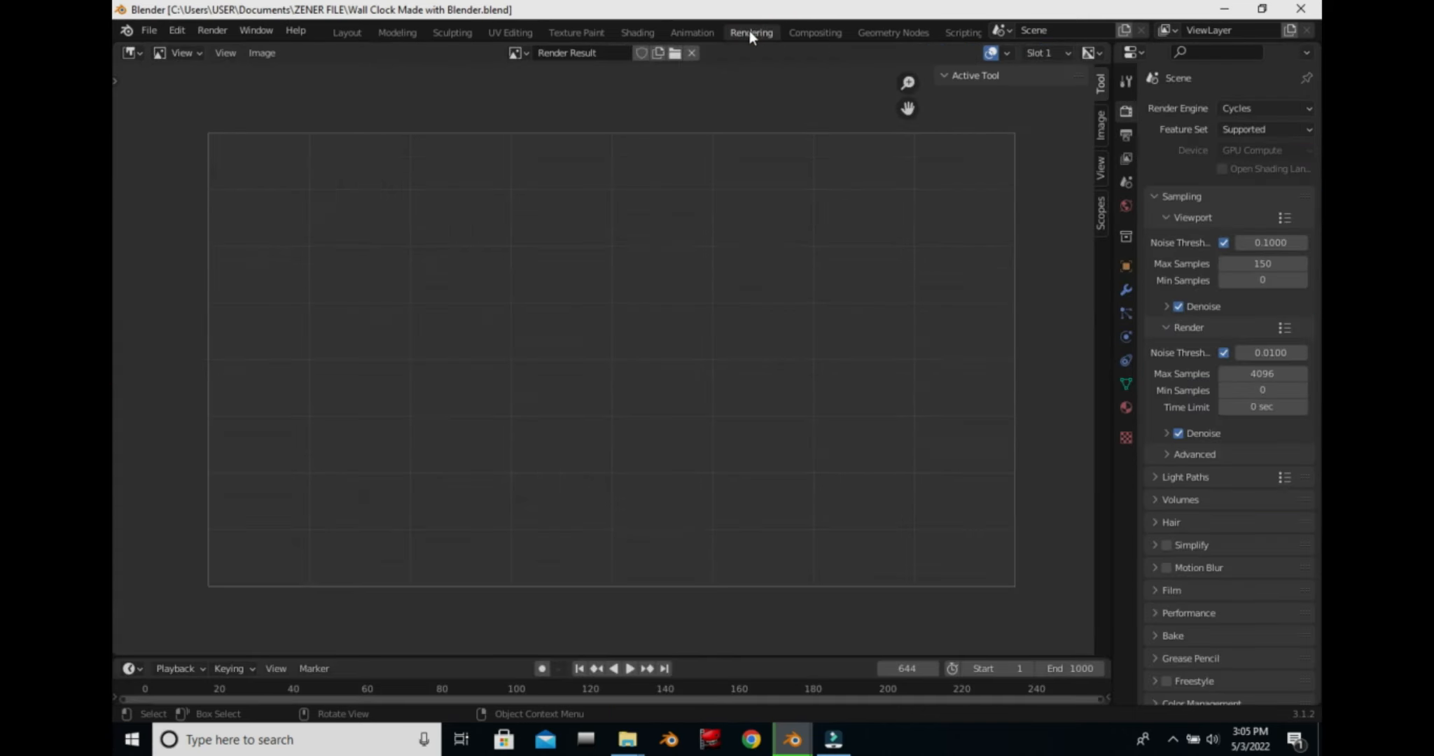
pyautogui.click(877, 33)
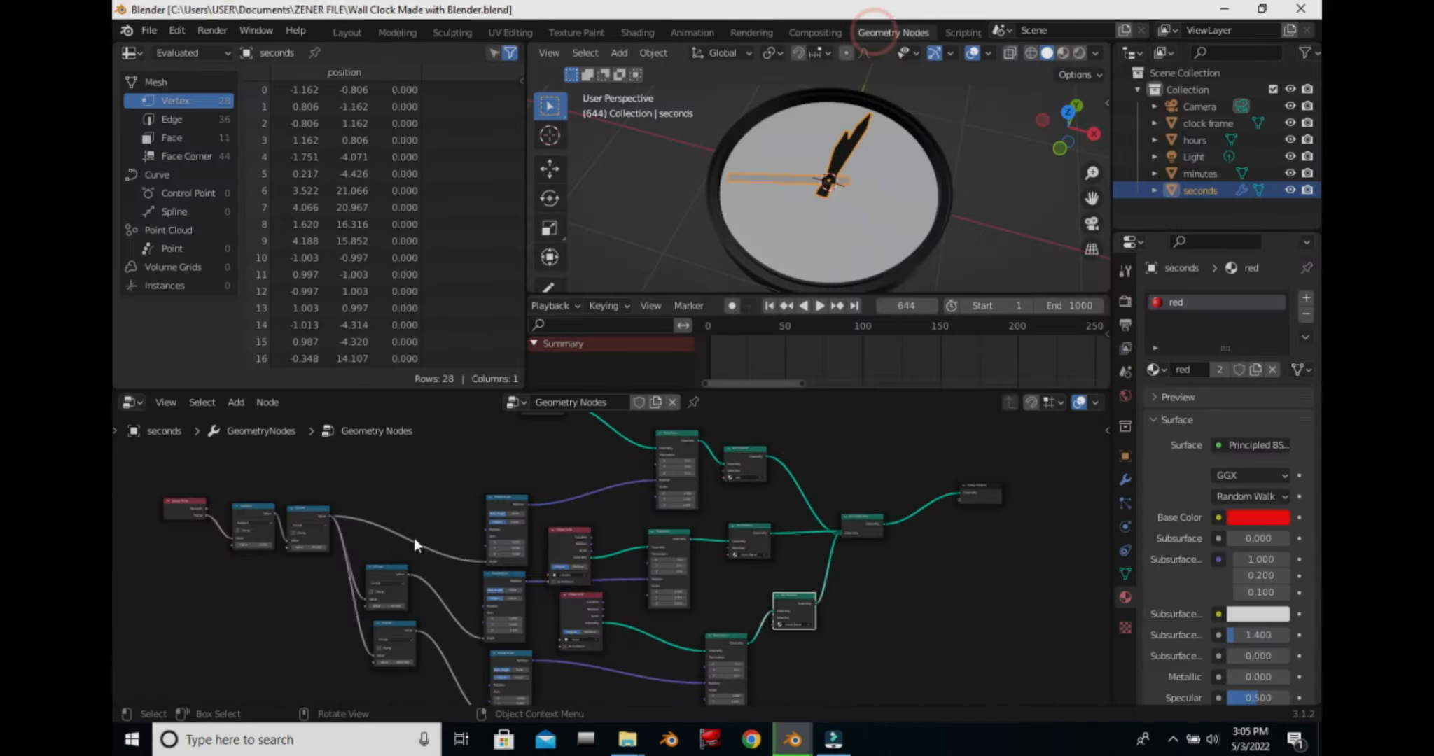
pyautogui.scroll(2, 315, 539)
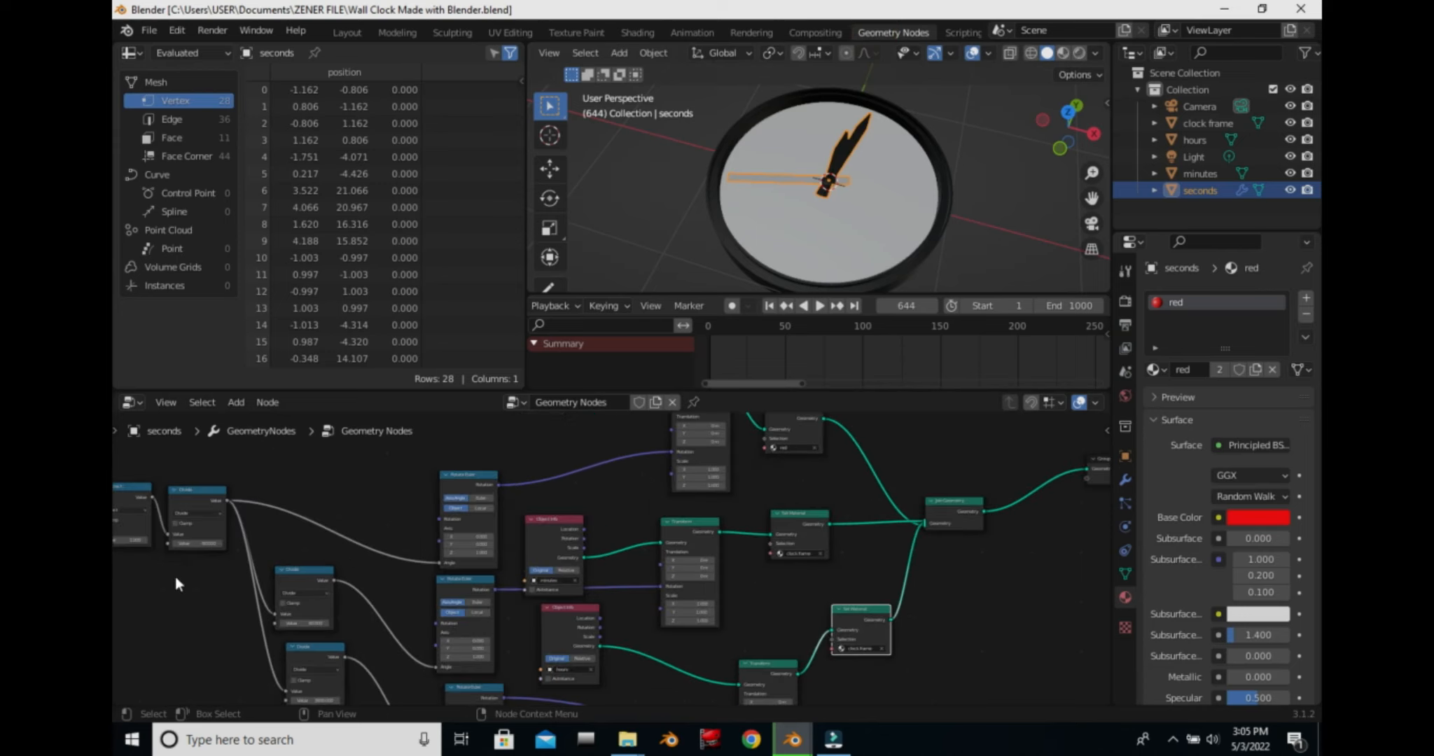
pyautogui.scroll(-1, 175, 576)
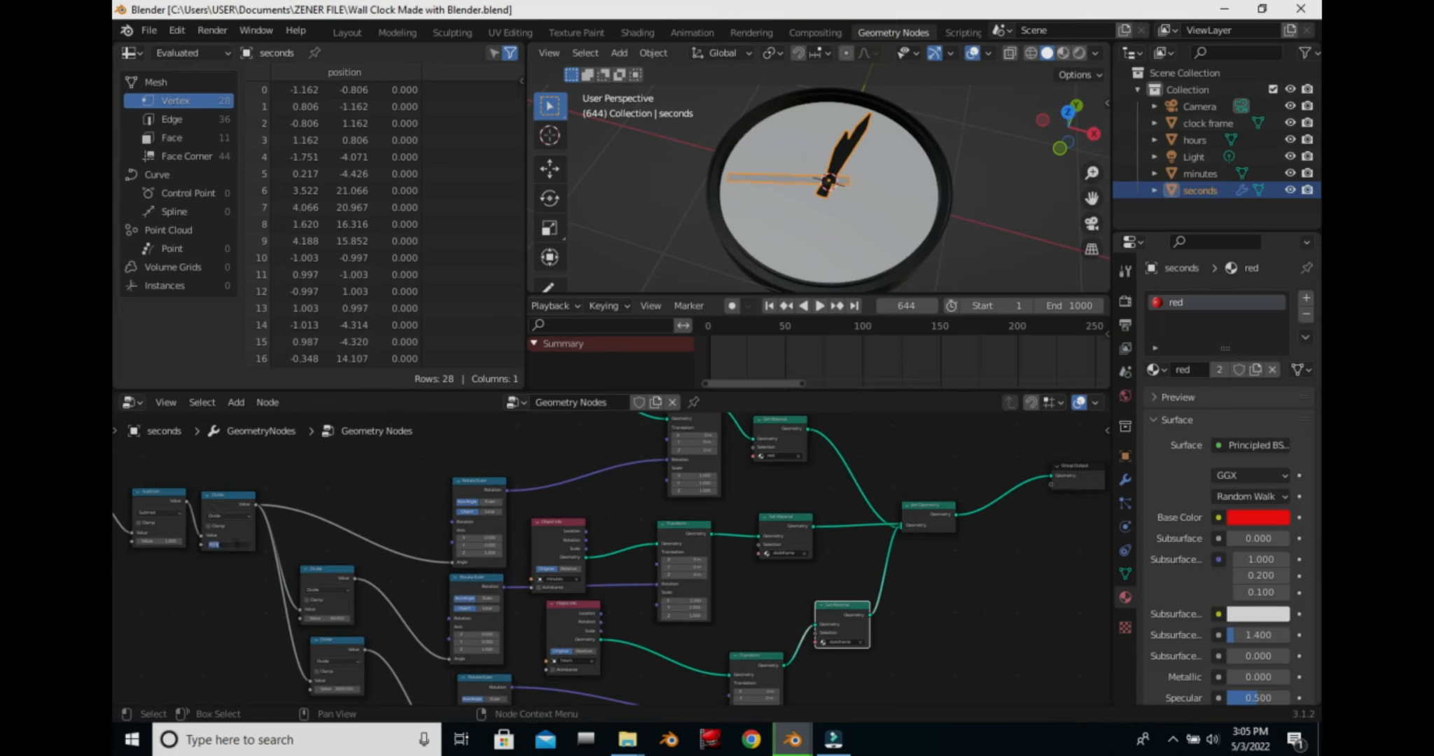
pyautogui.click(232, 544)
pyautogui.press('Return')
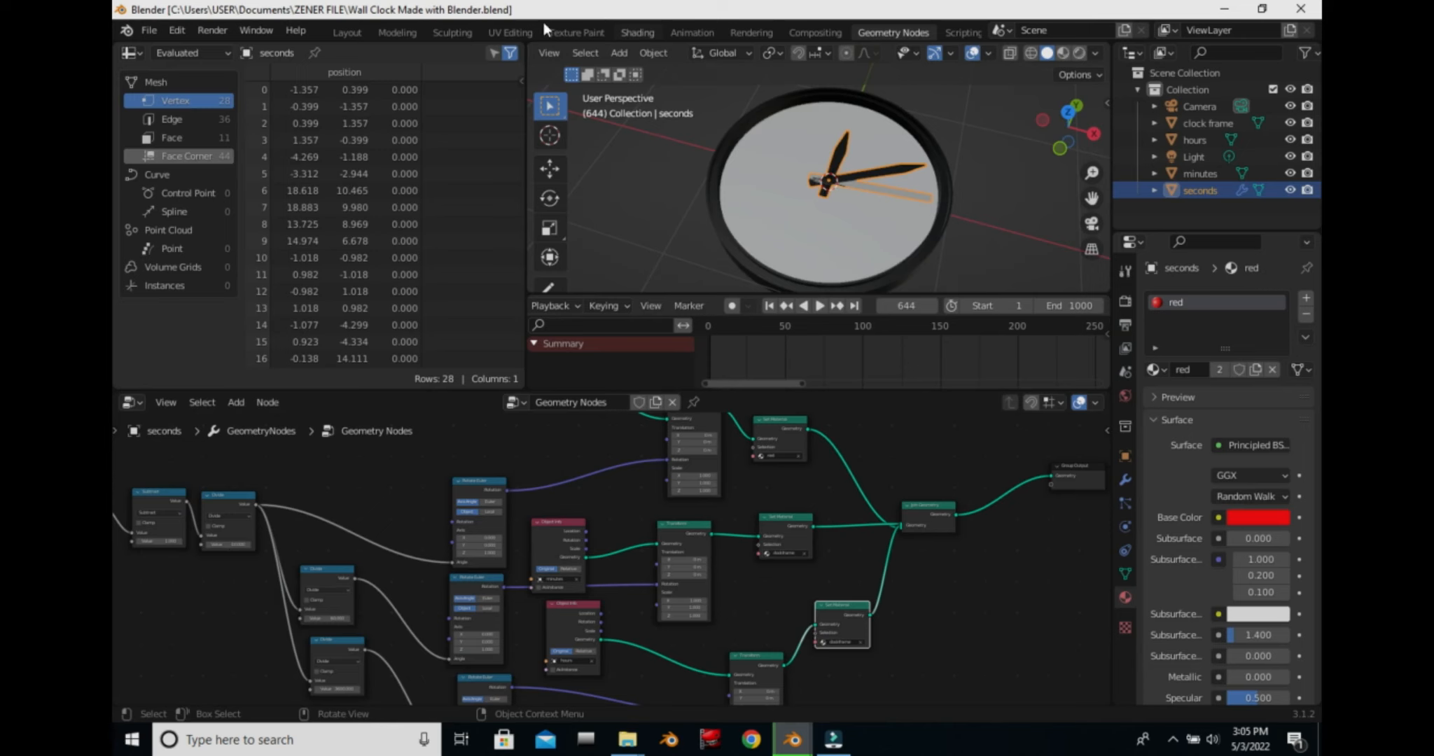
# Play the animation in the Modeling workspace to check the hands' new rotation speed.
pyautogui.click(386, 32)
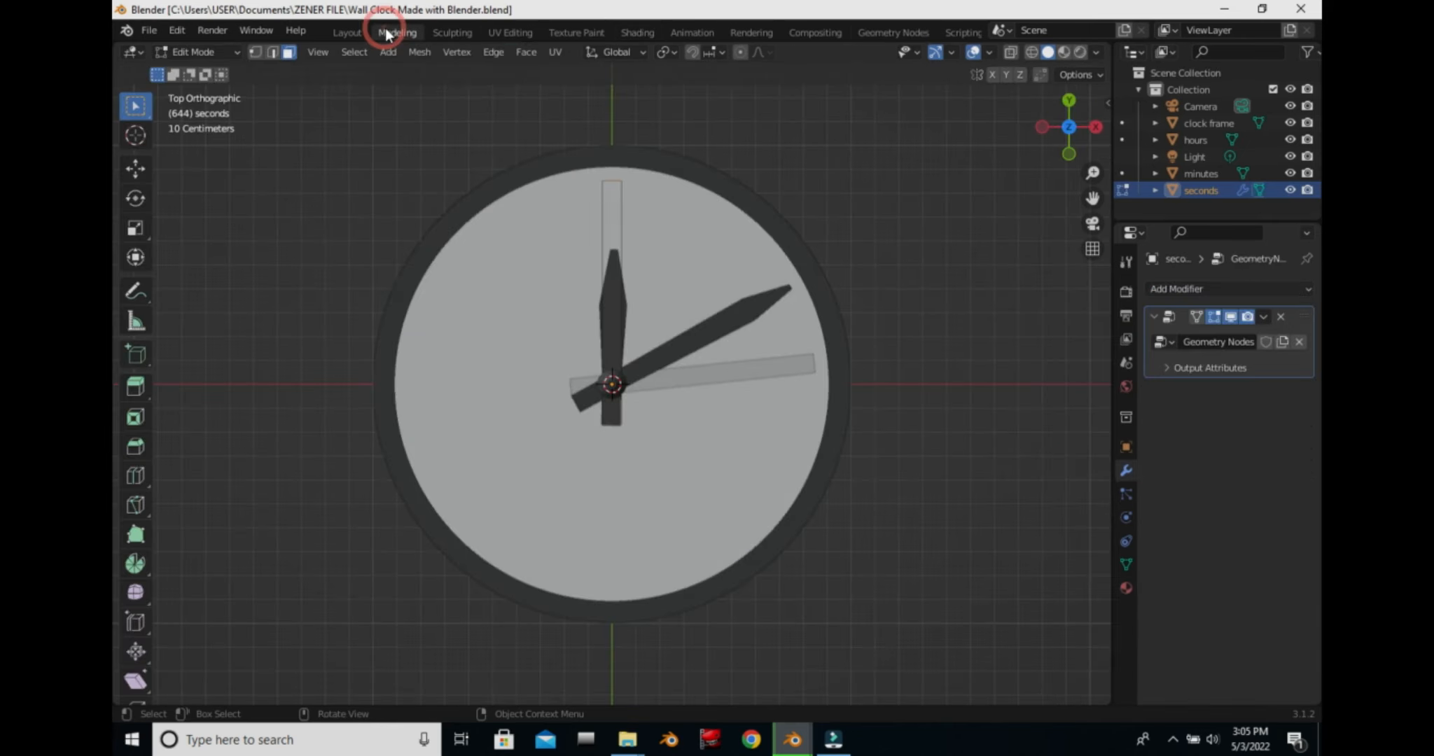
pyautogui.press('space')
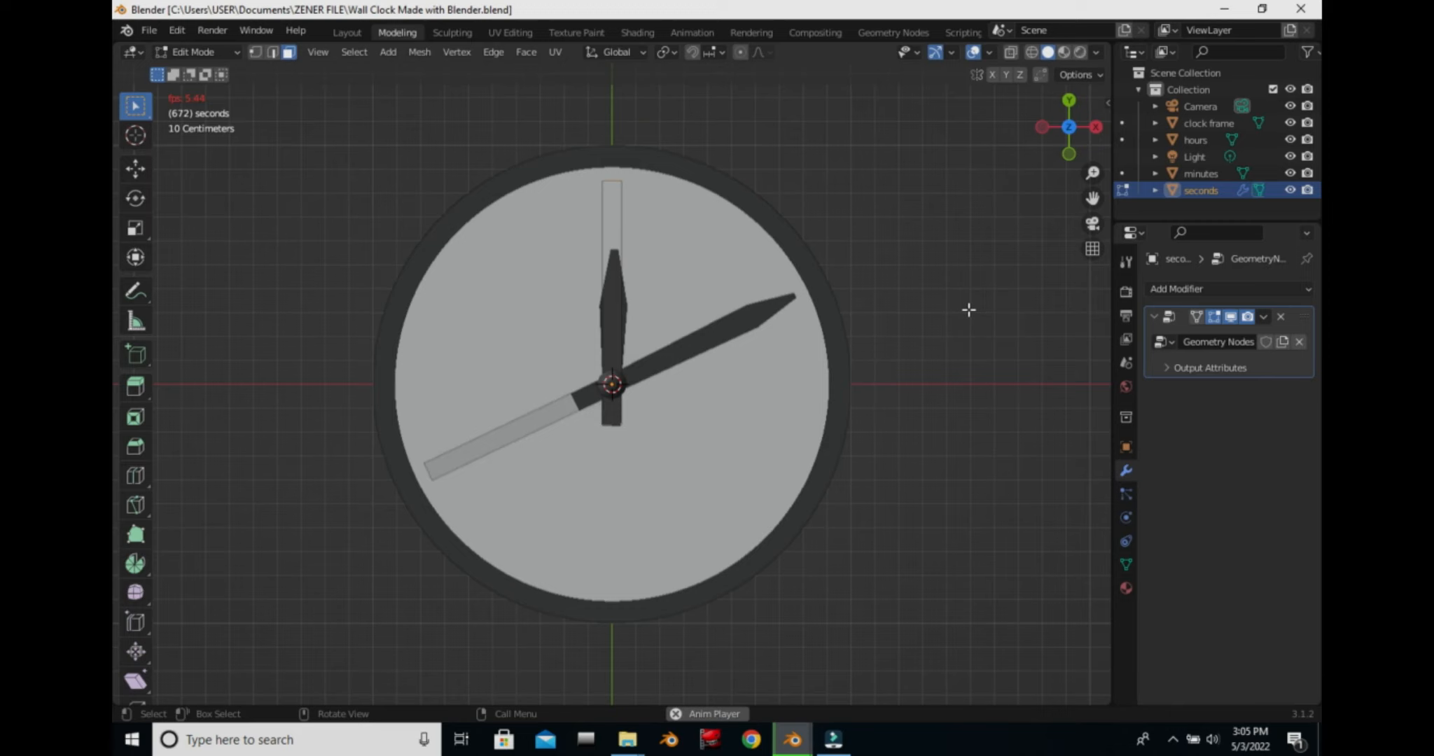
pyautogui.press('space')
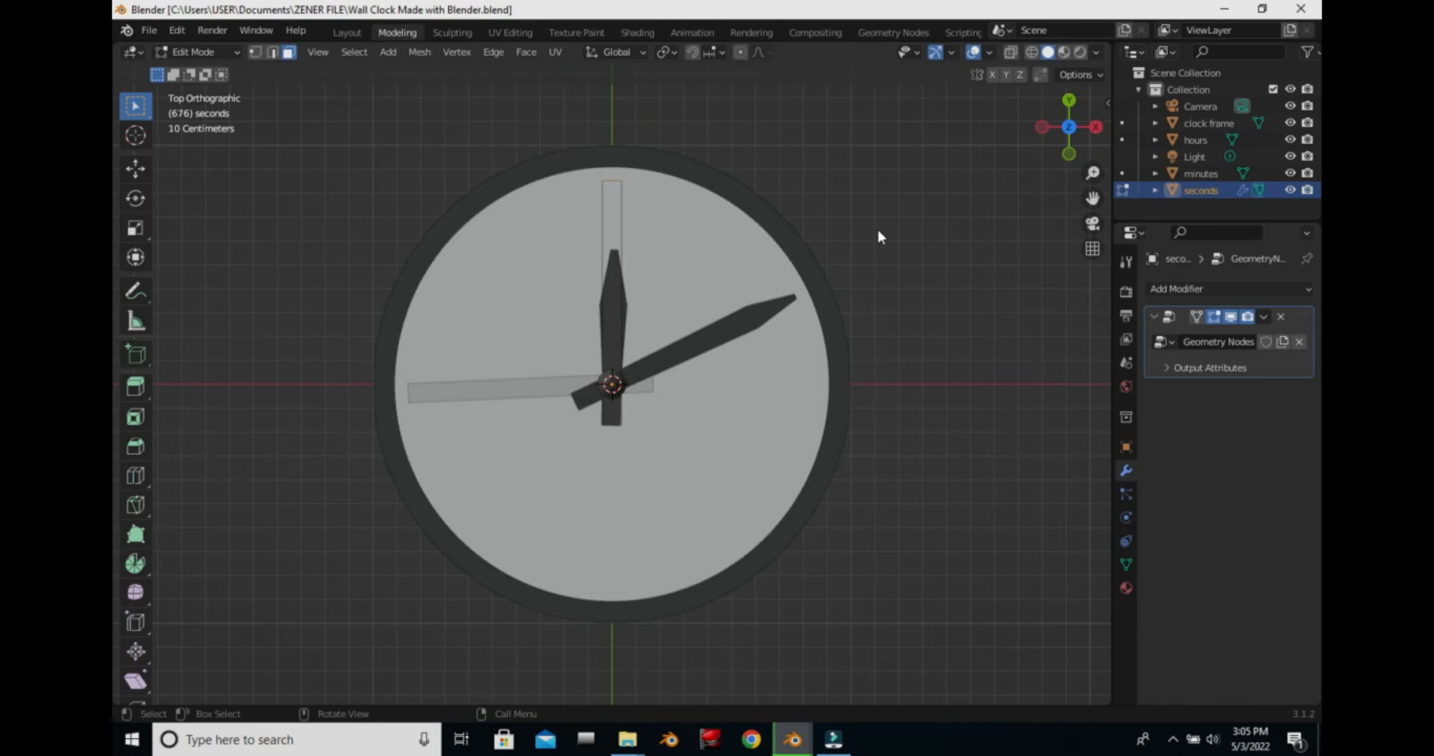
# Leave Edit Mode, select the clock frame and all three hands from the back view, and rotate them 90° about the global X axis.
pyautogui.press('Tab')
pyautogui.press('ctrl+KP_1')
pyautogui.moveTo(464, 272); pyautogui.dragTo(749, 448)
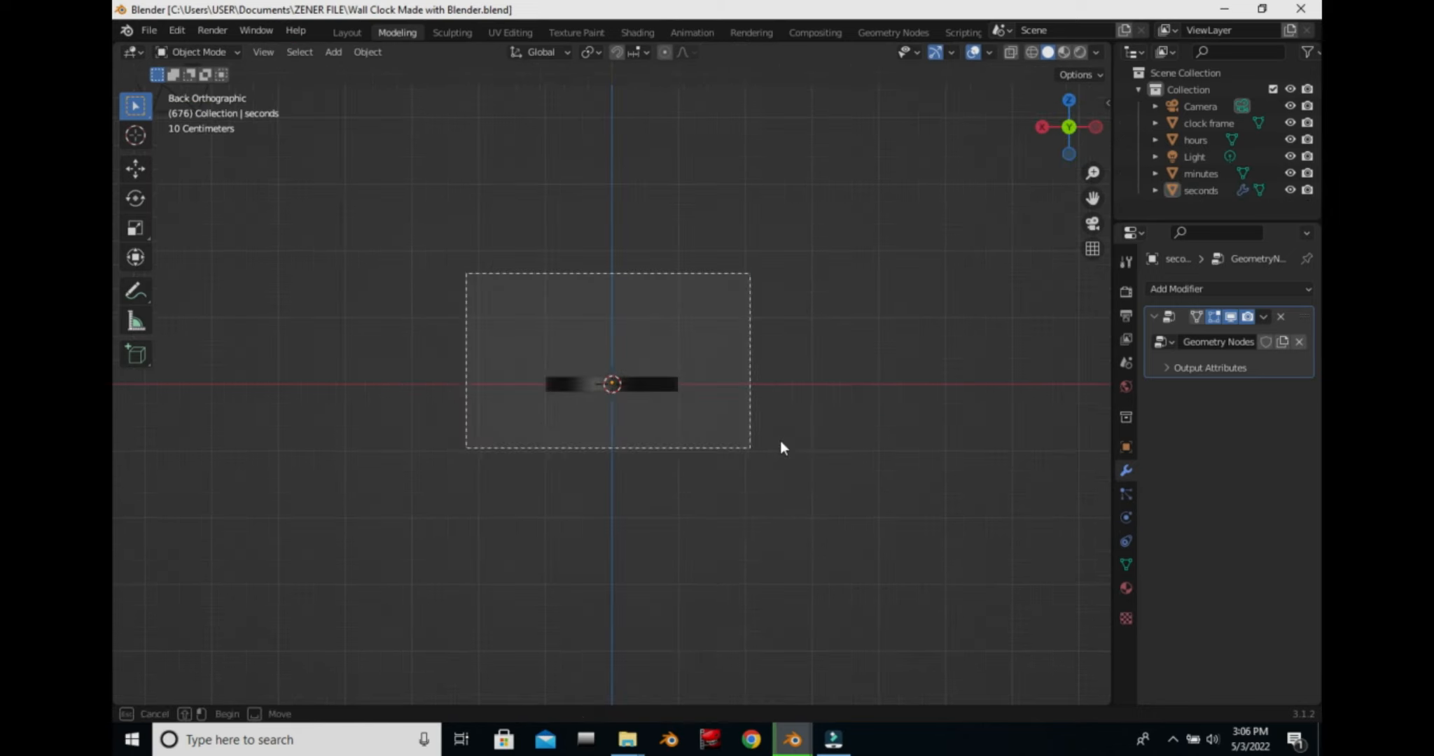
pyautogui.press('r')
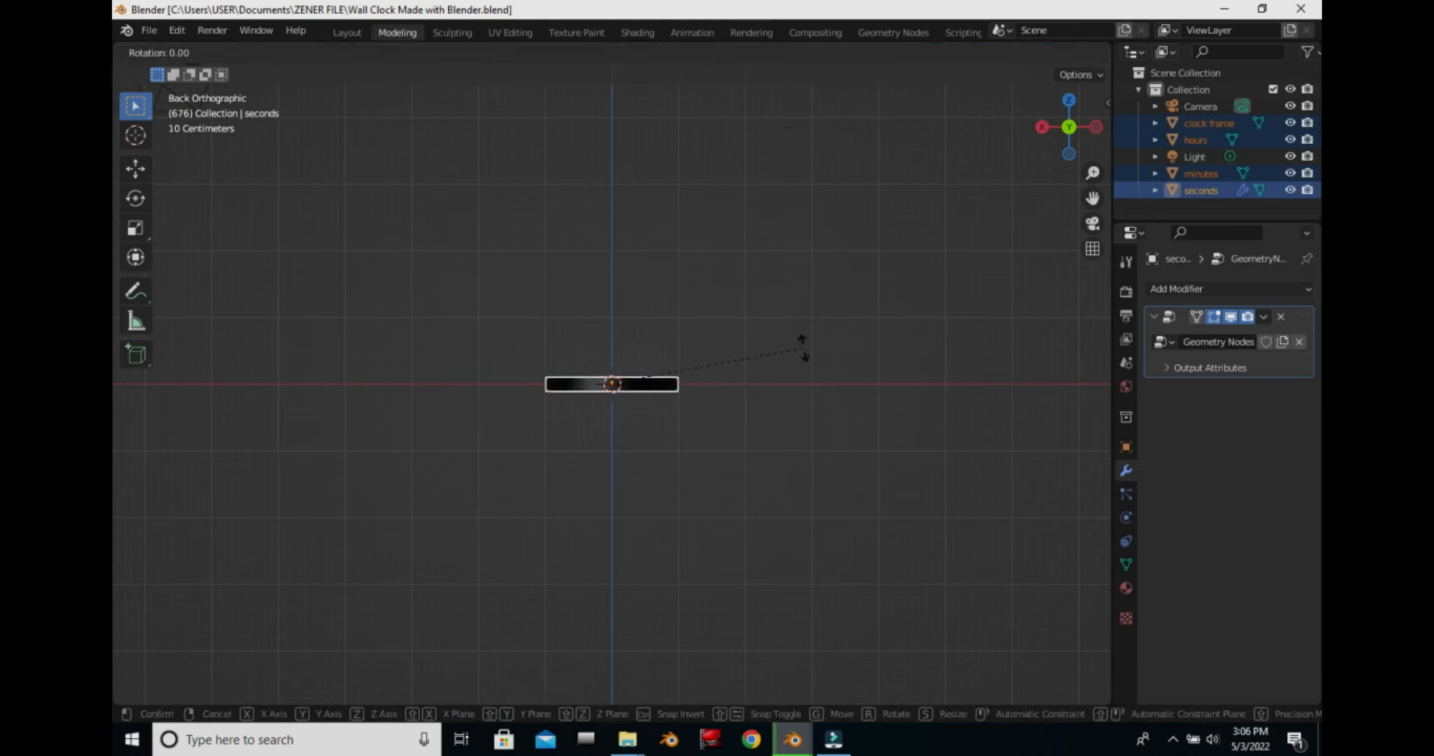
pyautogui.write('x90')
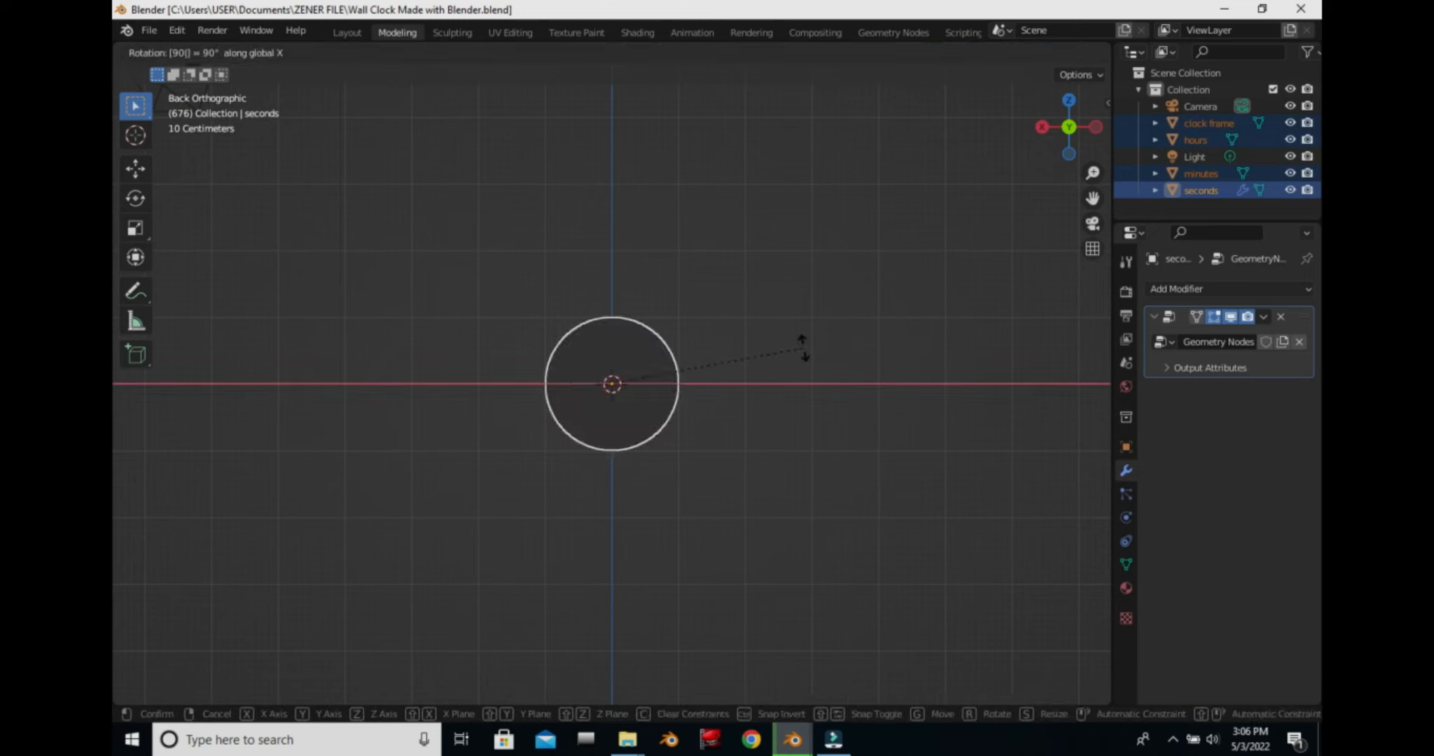
pyautogui.press('Return')
# Rotate the selected clock parts 180° about the global Z axis so the dial faces the back view.
pyautogui.press('r')
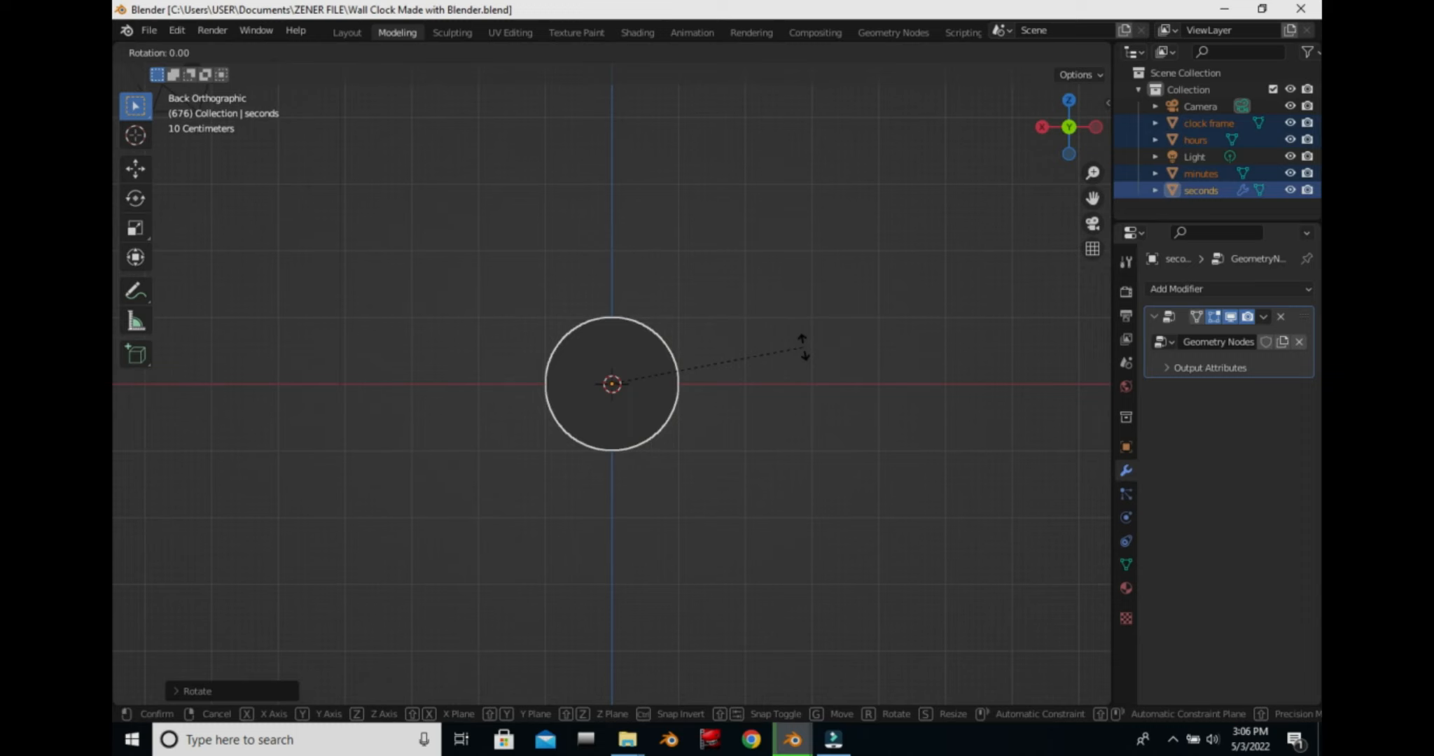
pyautogui.write('z180')
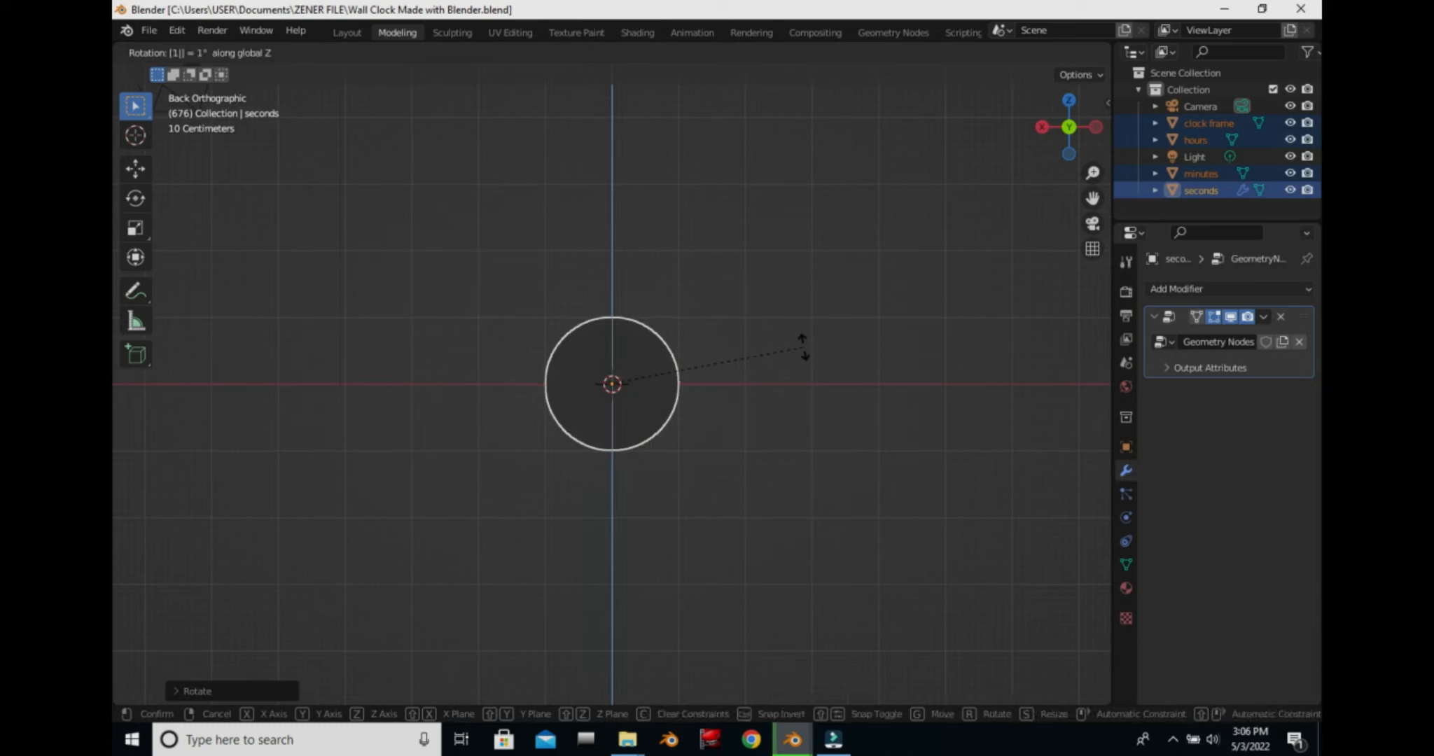
pyautogui.press('Return')
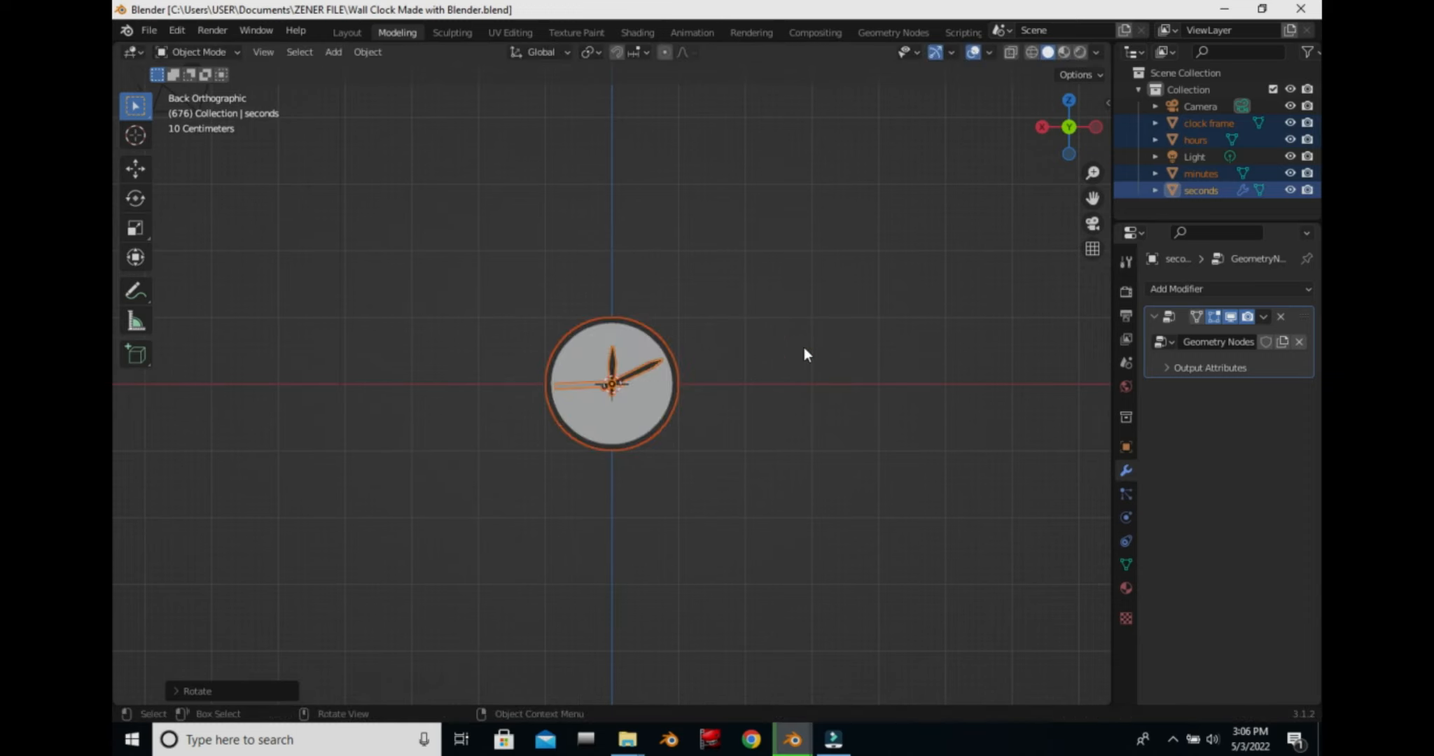
# Deselect the clock parts and play the animation briefly to check the hands on the upright clock.
pyautogui.click(805, 347)
pyautogui.press('space')
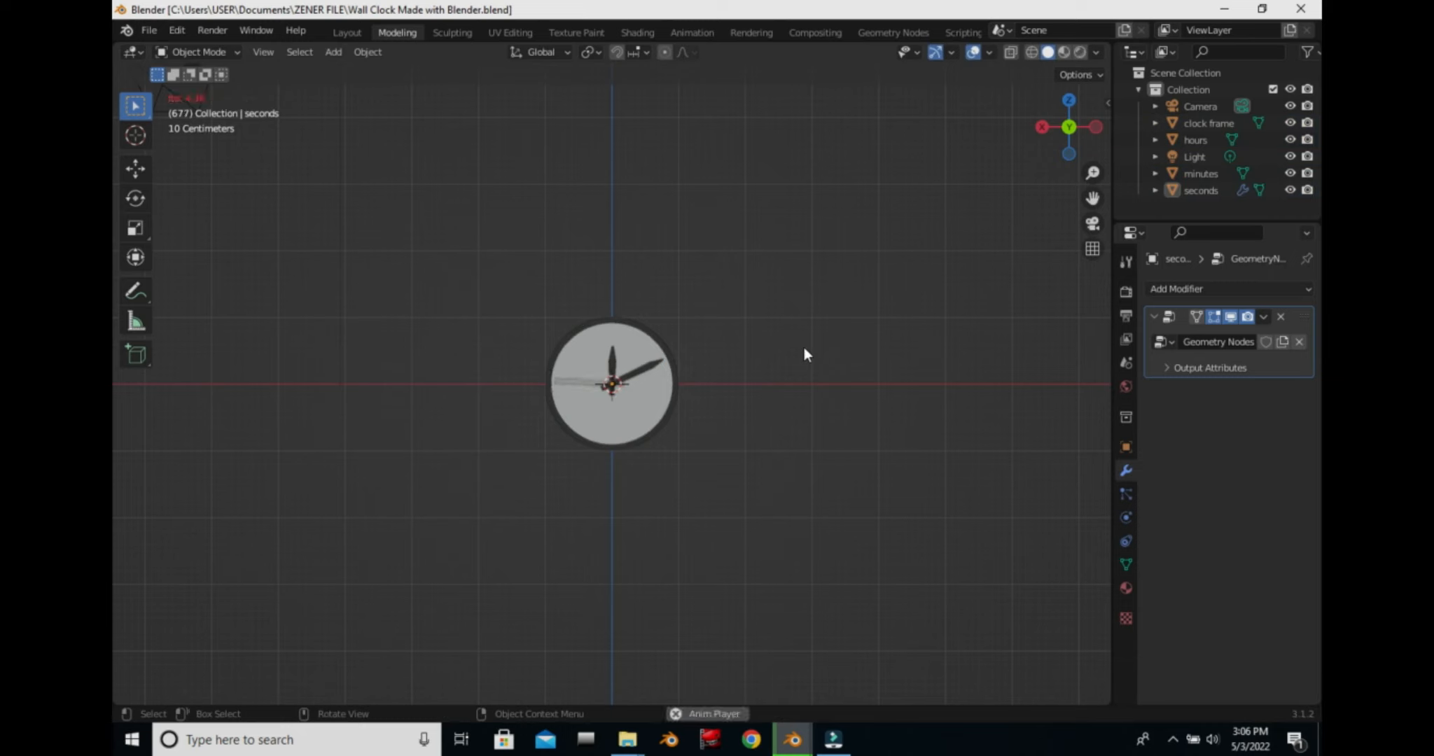
pyautogui.press('space')
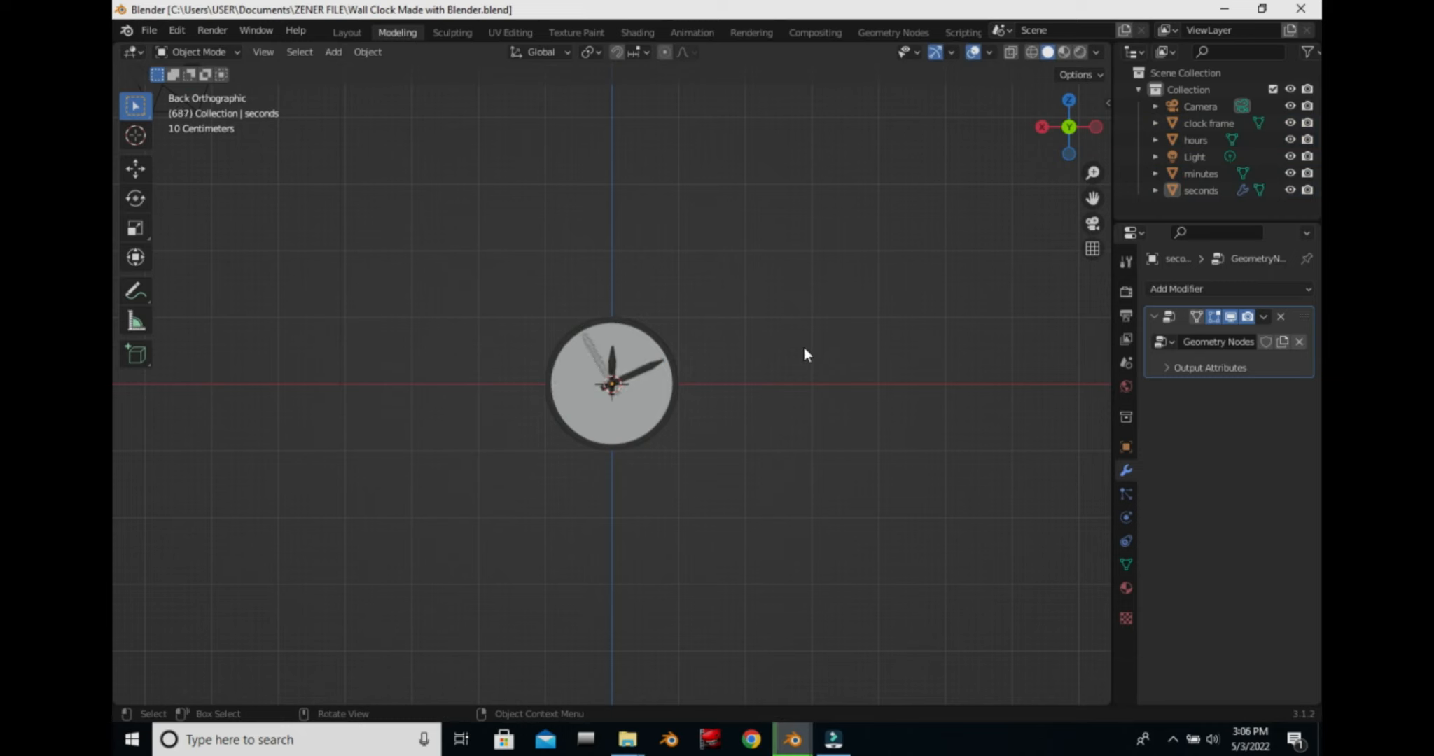
# Add a mesh plane at the clock's centre and rotate it 90° about X so it stands upright like a wall.
pyautogui.click(334, 52)
pyautogui.moveTo(420, 71)
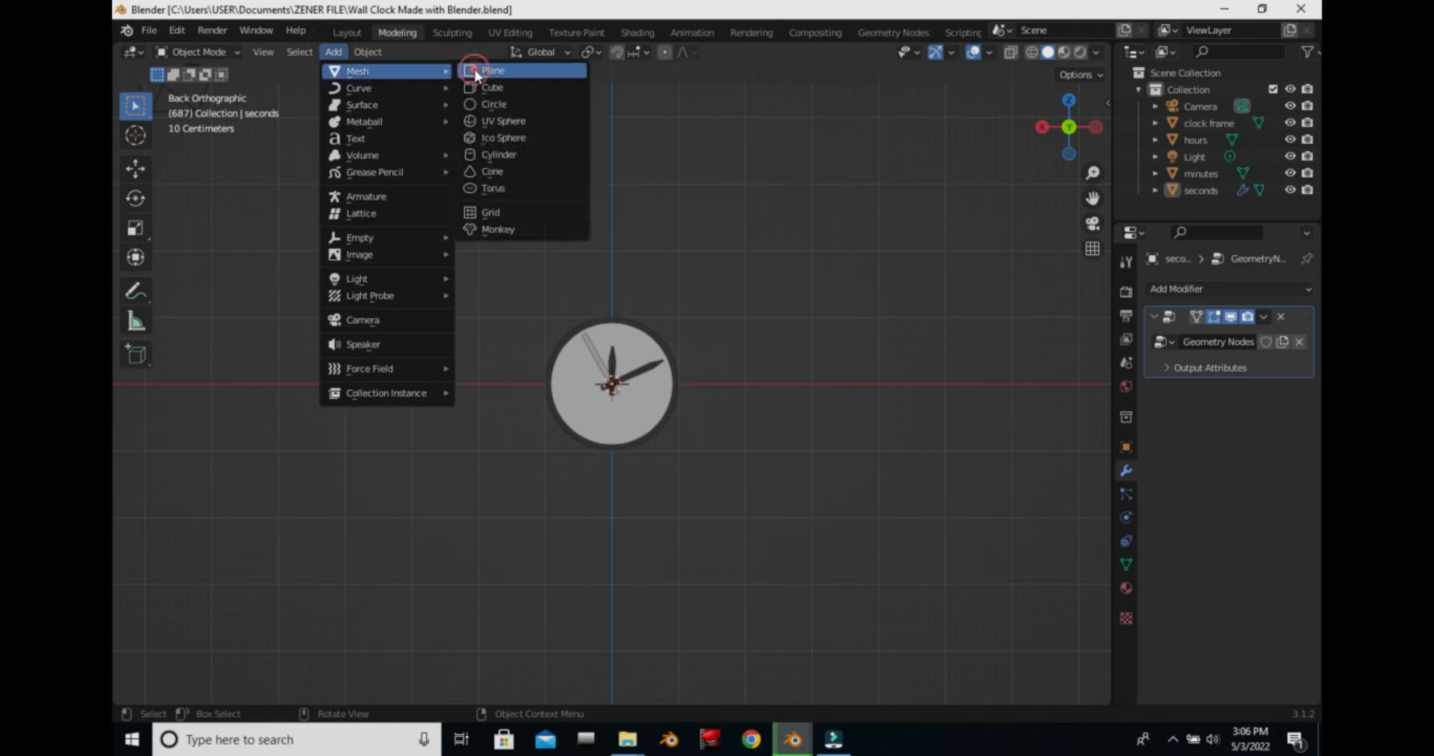
pyautogui.click(486, 71)
pyautogui.press('s')
pyautogui.write('x90')
pyautogui.click(803, 308)
# Enlarge the plane behind the clock and stretch it without changing its height proportion in Z, making a wall about twice as wide as high.
pyautogui.press('s')
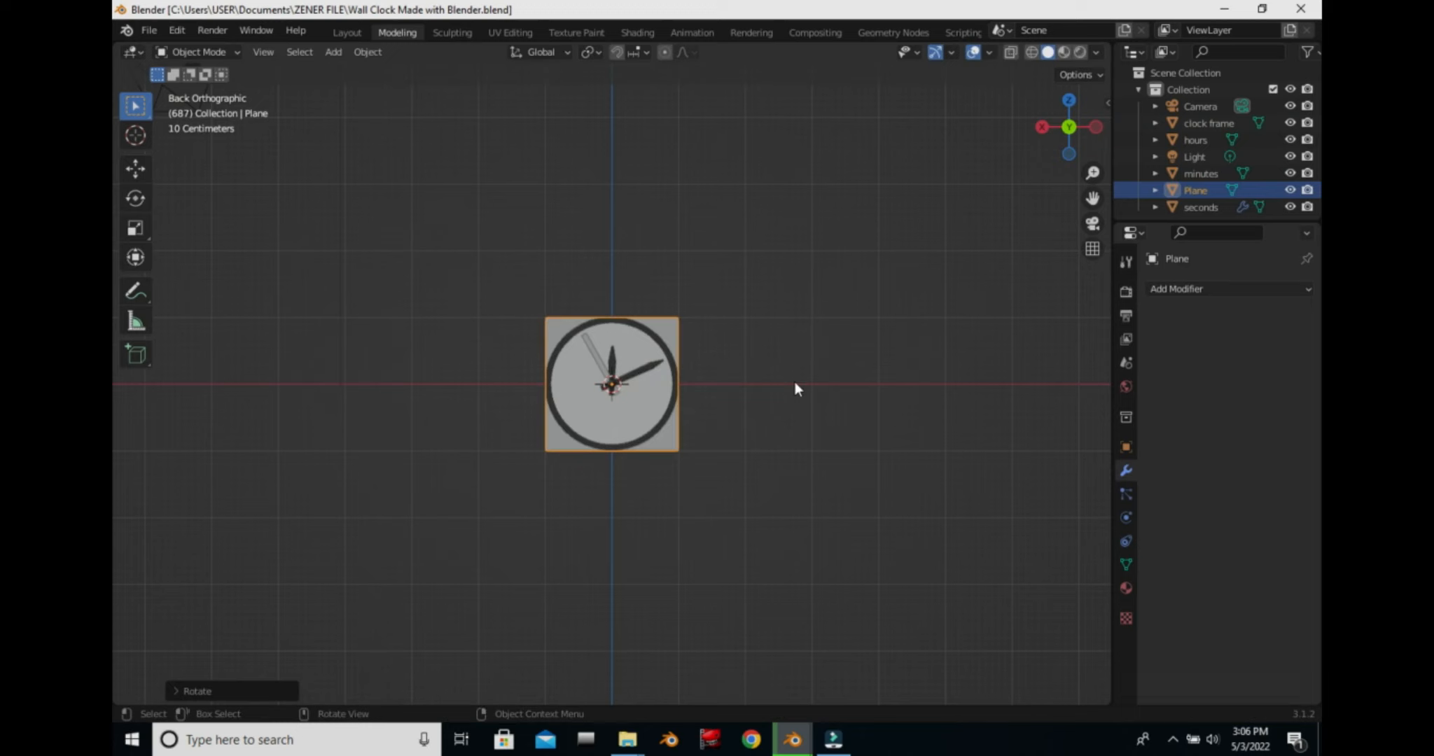
pyautogui.click(886, 403)
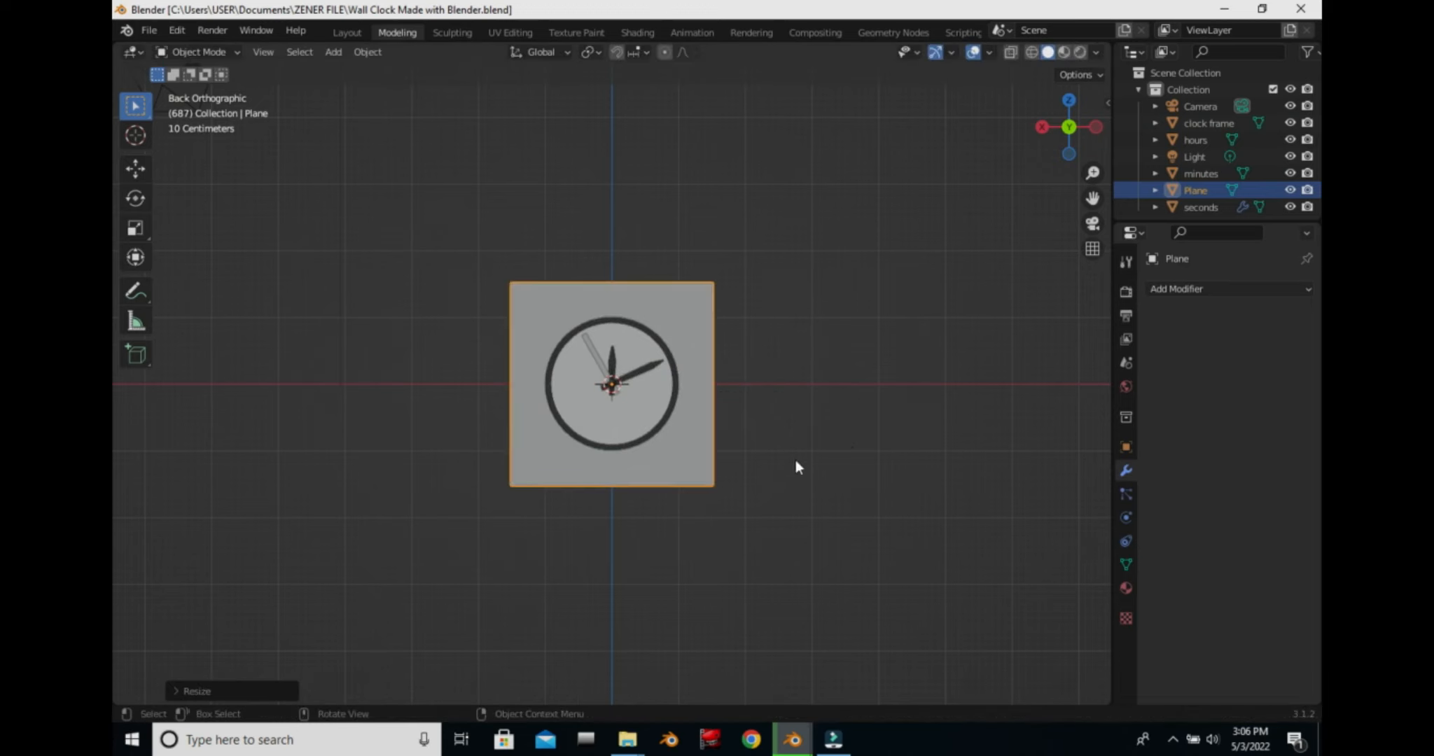
pyautogui.press('s')
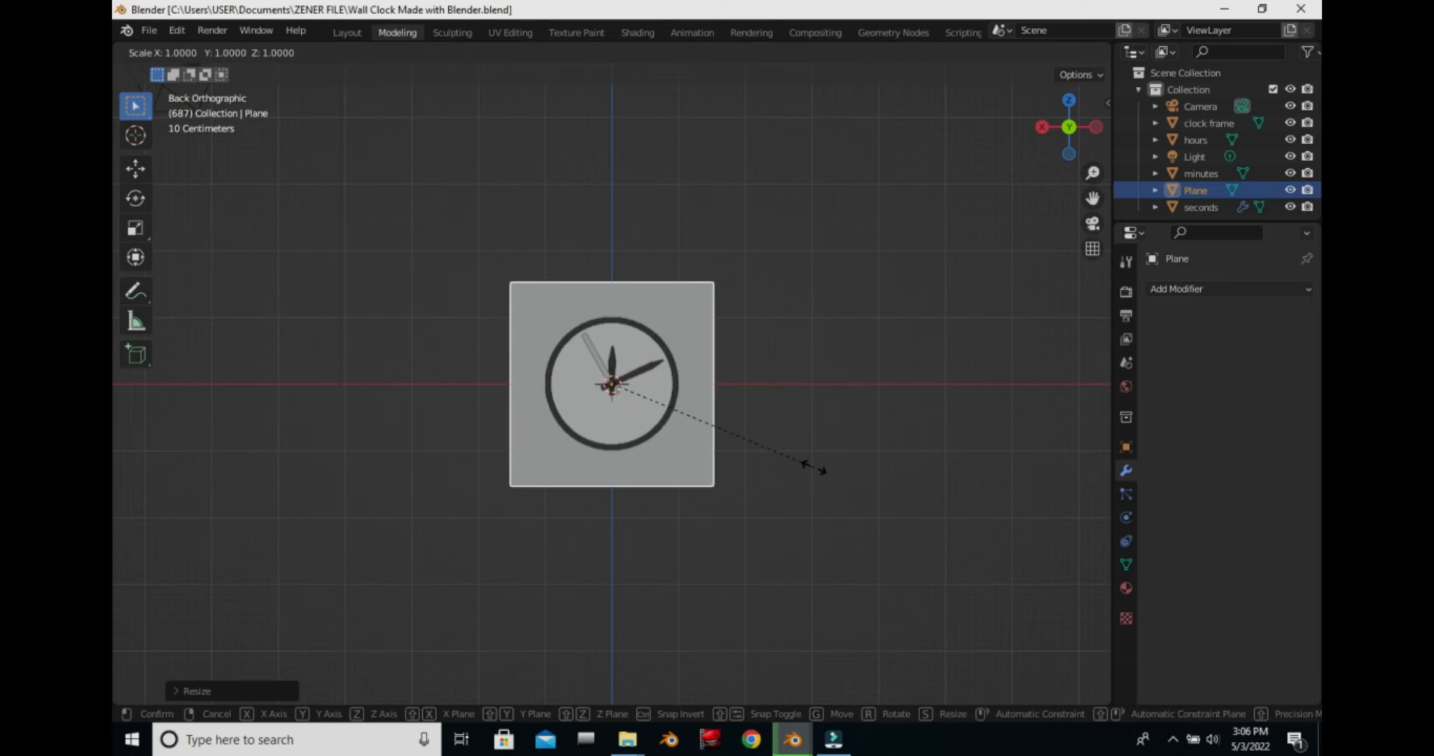
pyautogui.hotkey('shift', 'z')
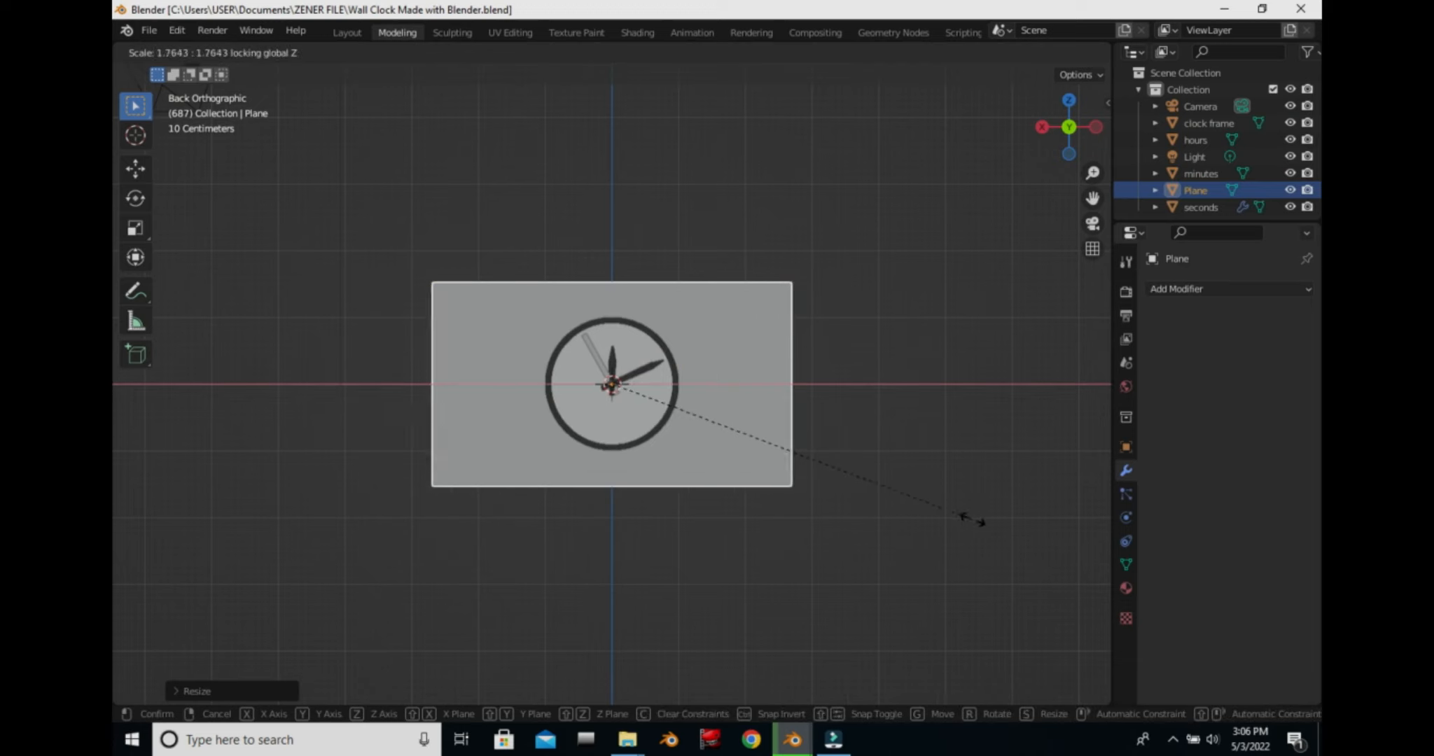
pyautogui.click(1028, 519)
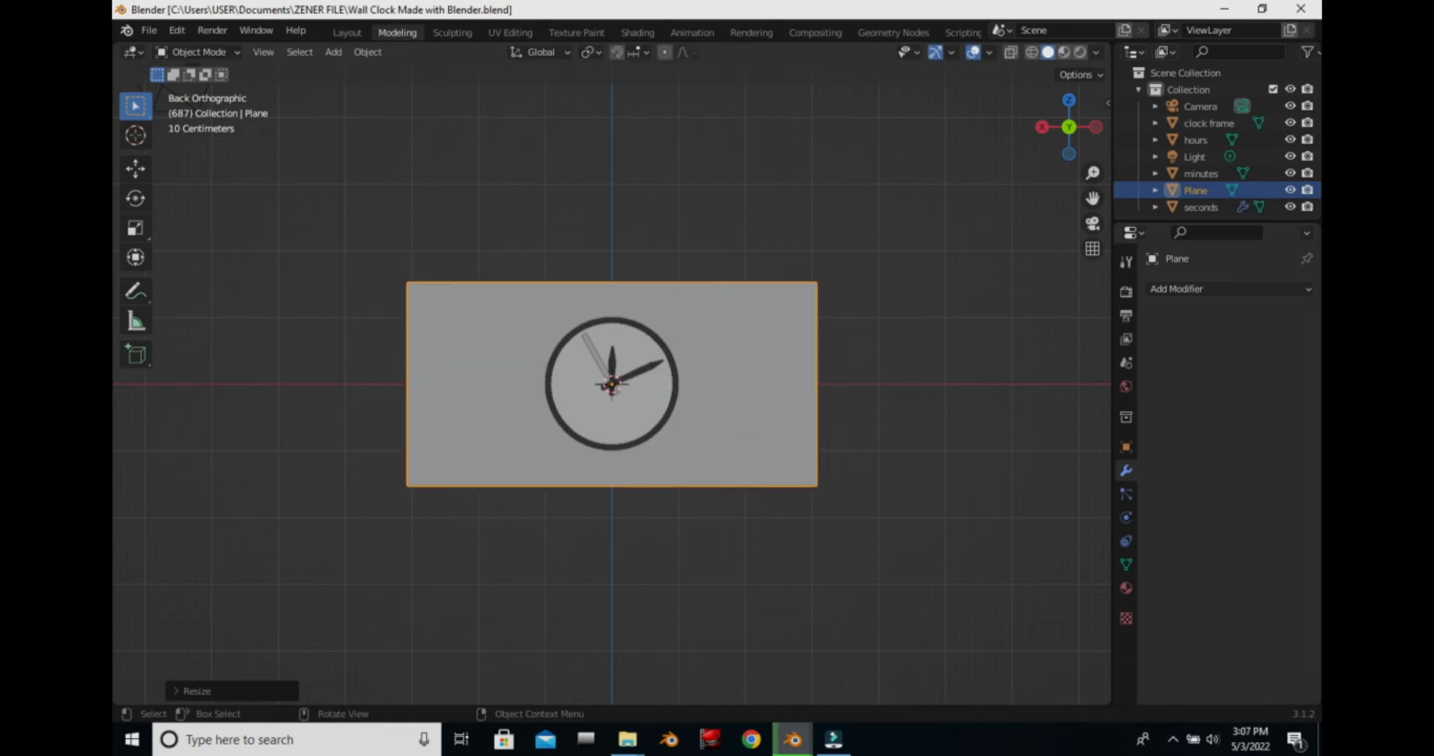
pyautogui.press('s')
pyautogui.click(976, 474)
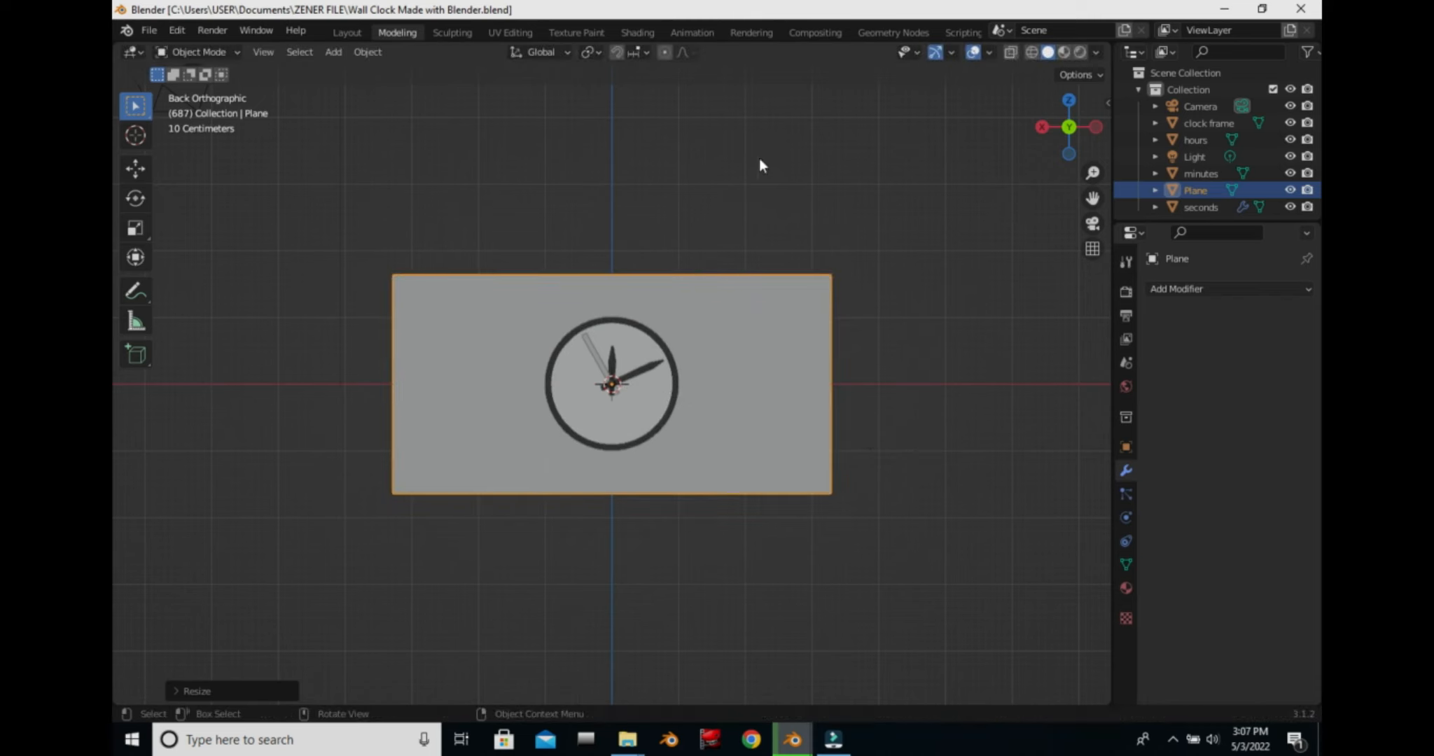
# Align the active camera to the current back view of the clock and wall.
pyautogui.press('F3')
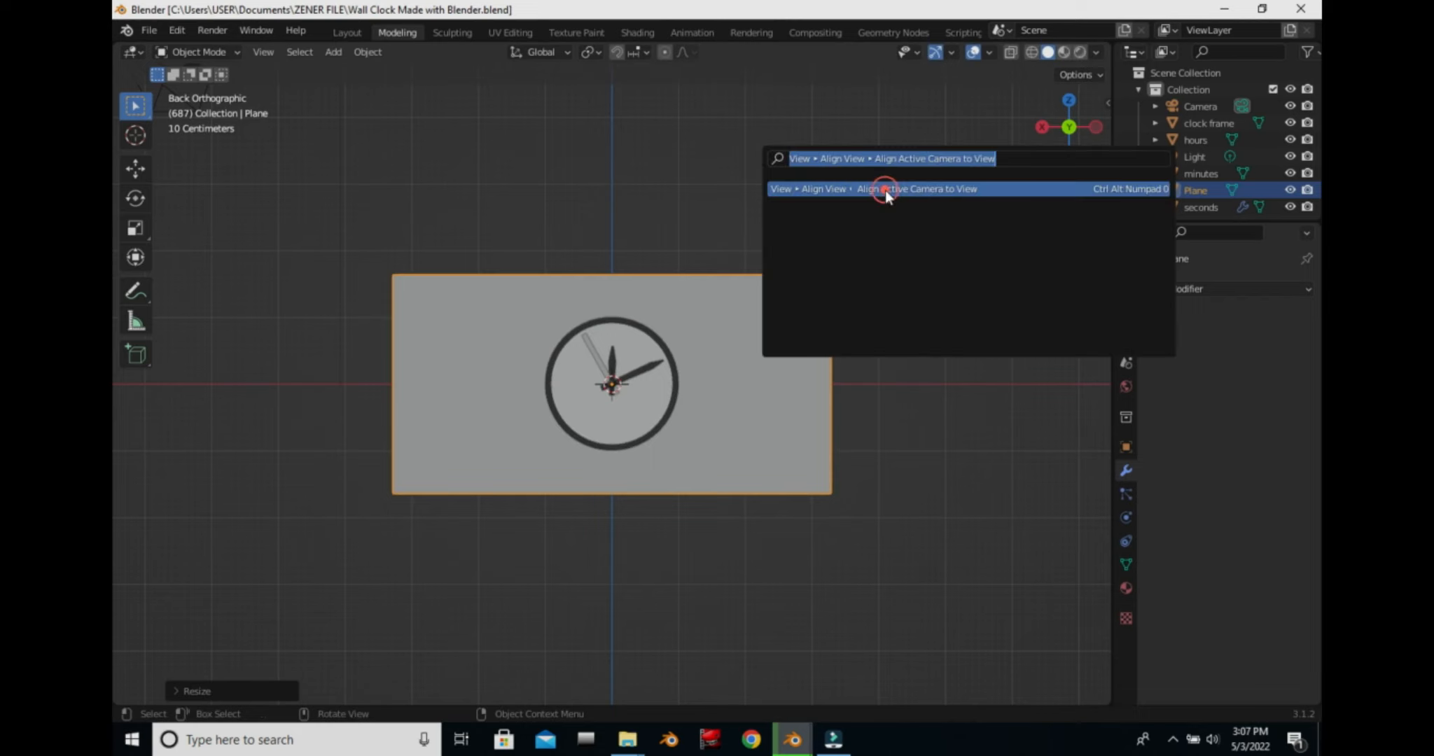
pyautogui.click(884, 189)
pyautogui.scroll(2, 864, 197)
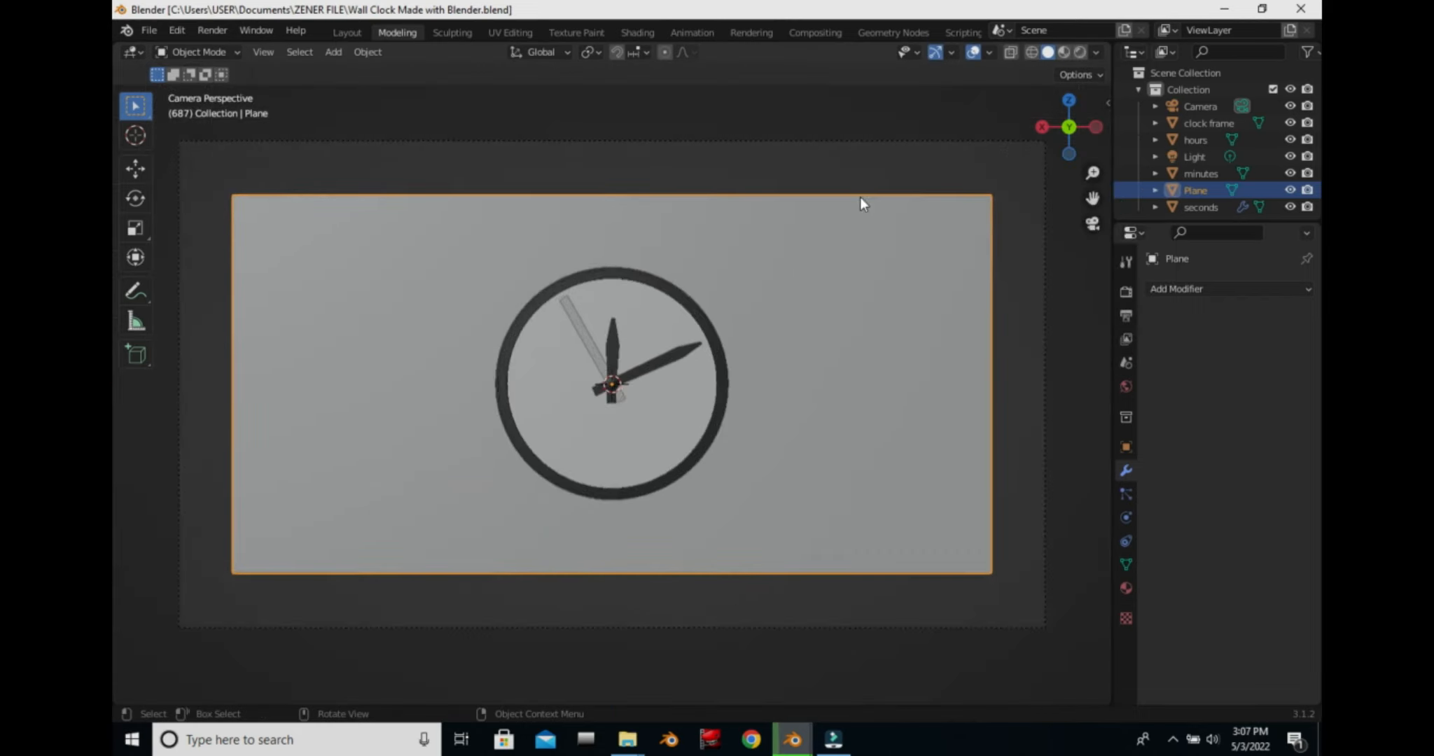
pyautogui.scroll(3, 860, 198)
pyautogui.scroll(-2, 861, 198)
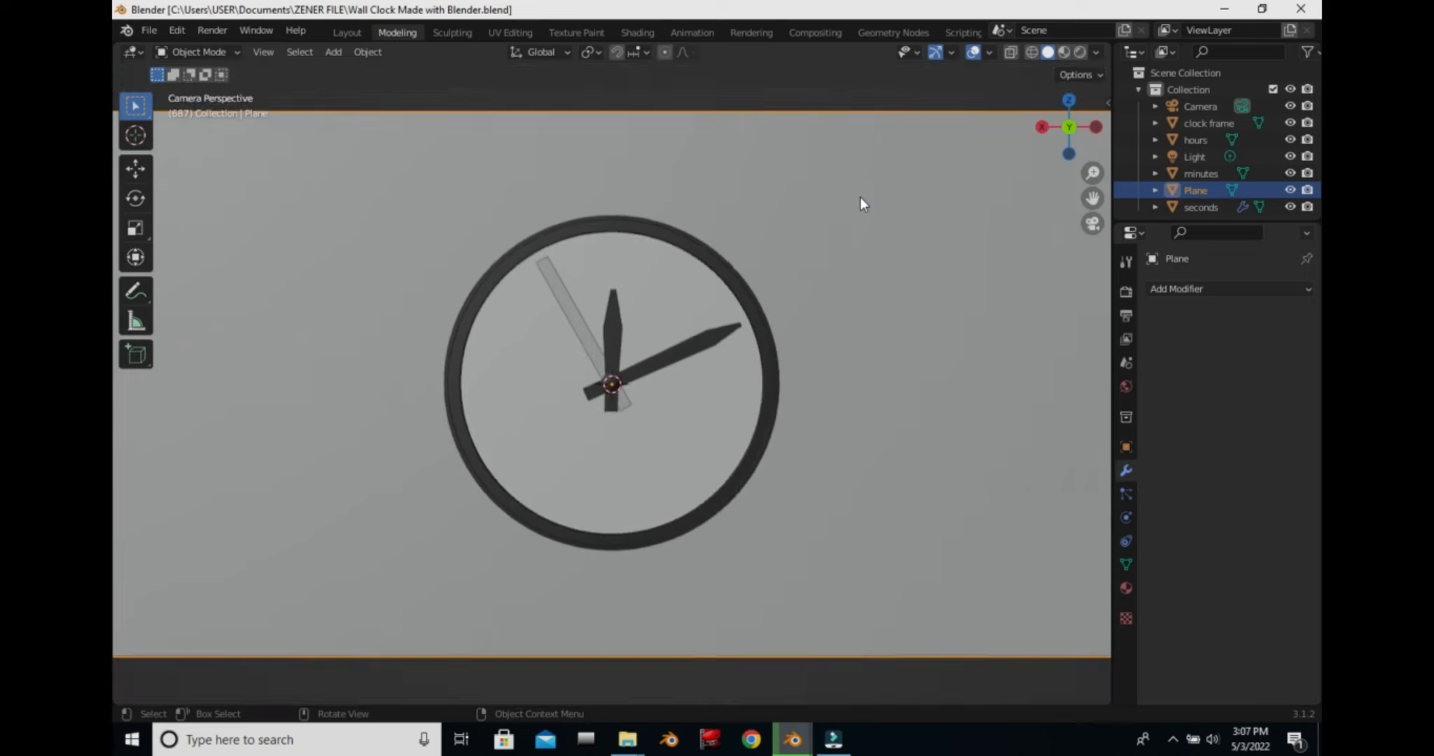
# Show the camera view in rendered shading and examine the Cycles render settings.
pyautogui.click(1078, 52)
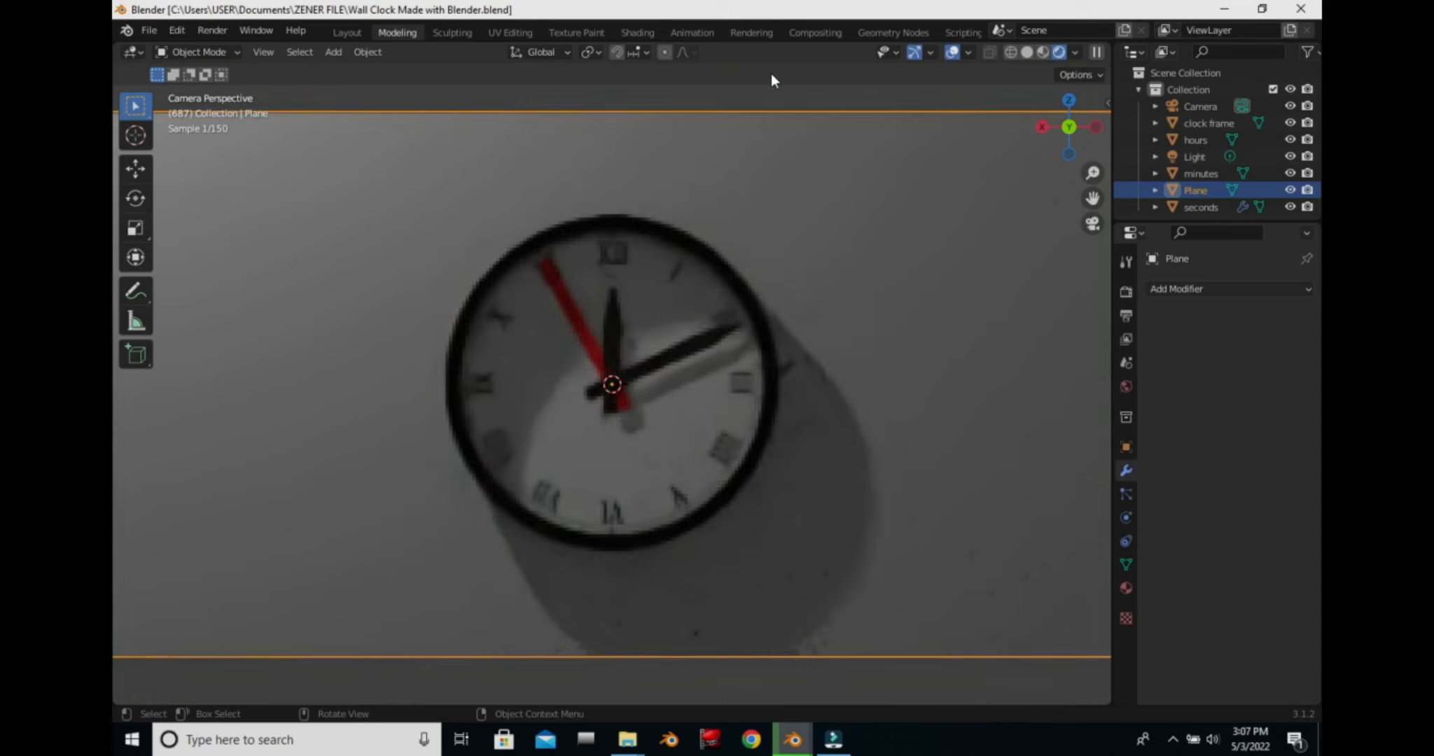
pyautogui.click(1125, 291)
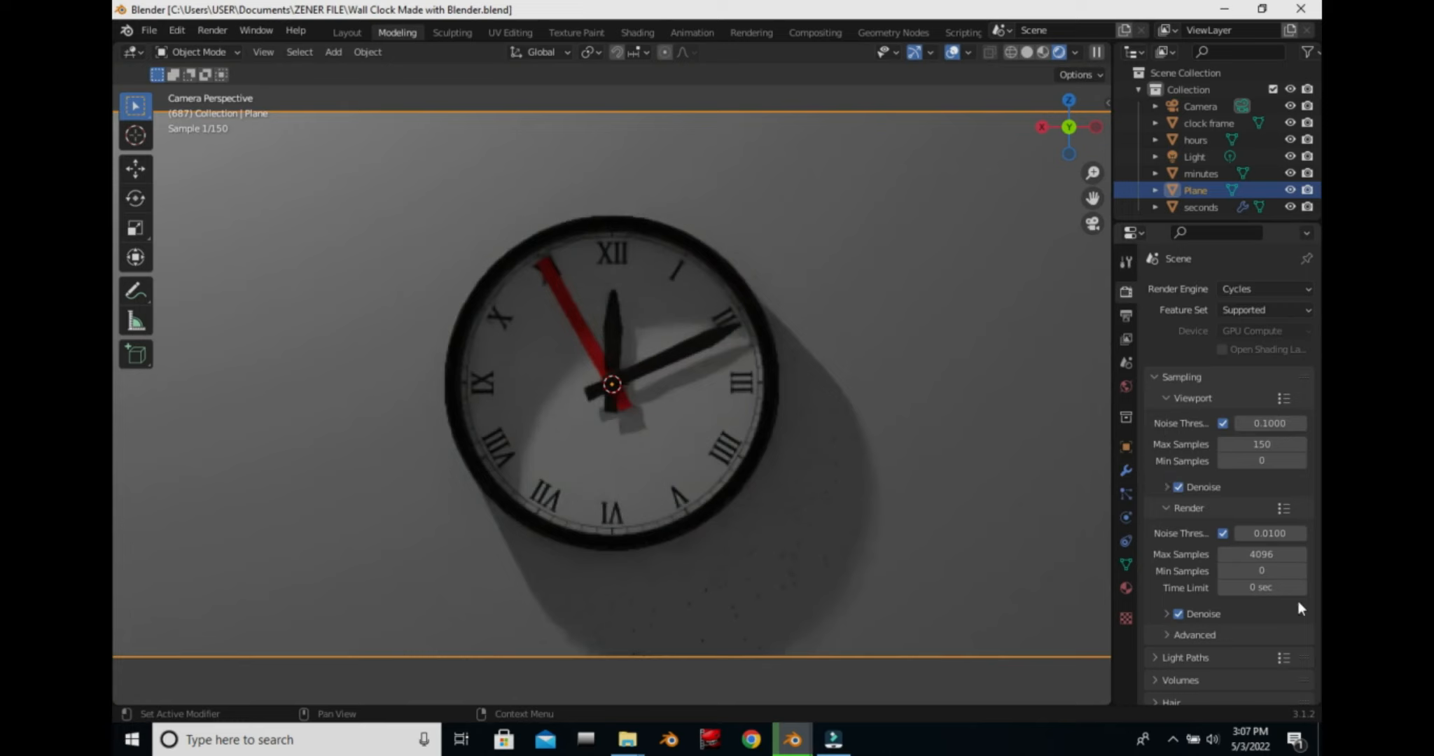
pyautogui.scroll(-5, 1283, 584)
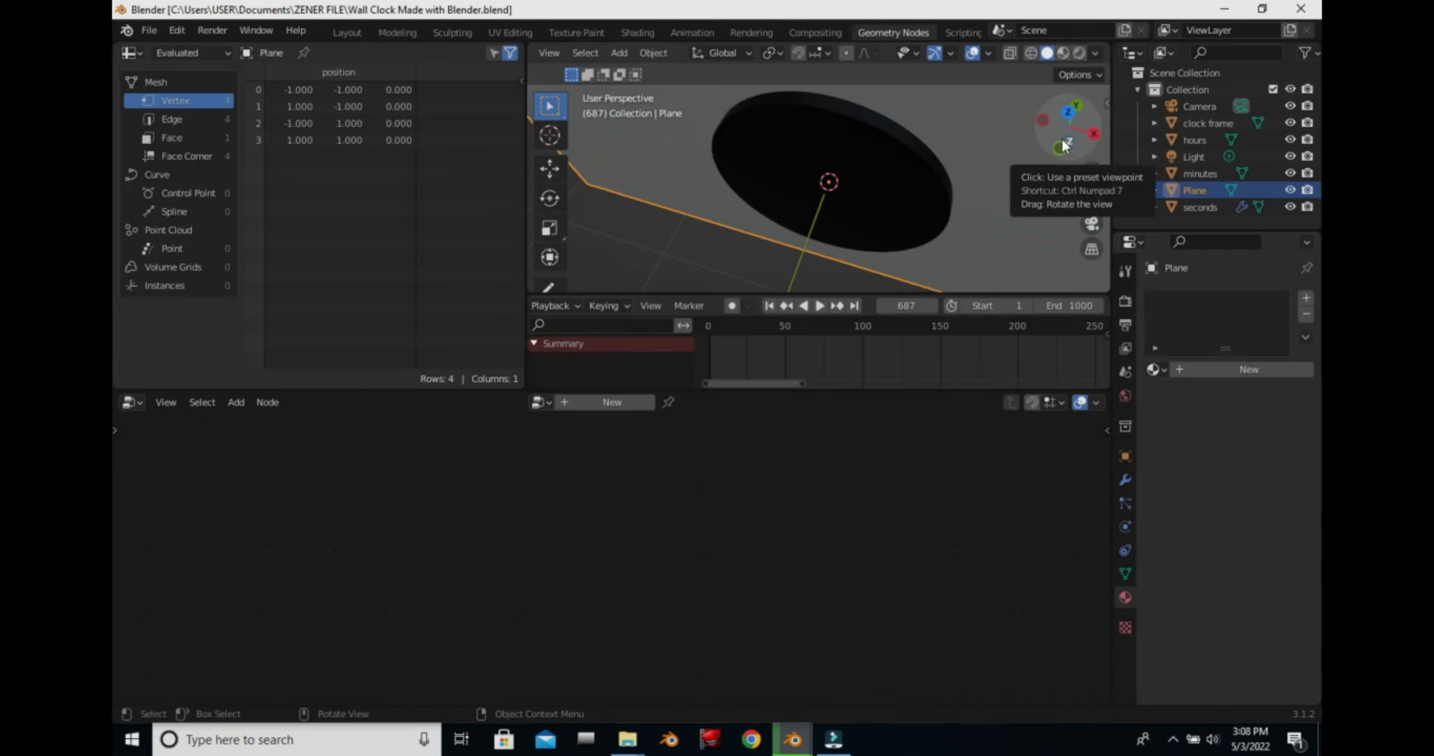
# Hide the Camera in the viewport and rename the wall plane to environment.
pyautogui.click(1076, 107)
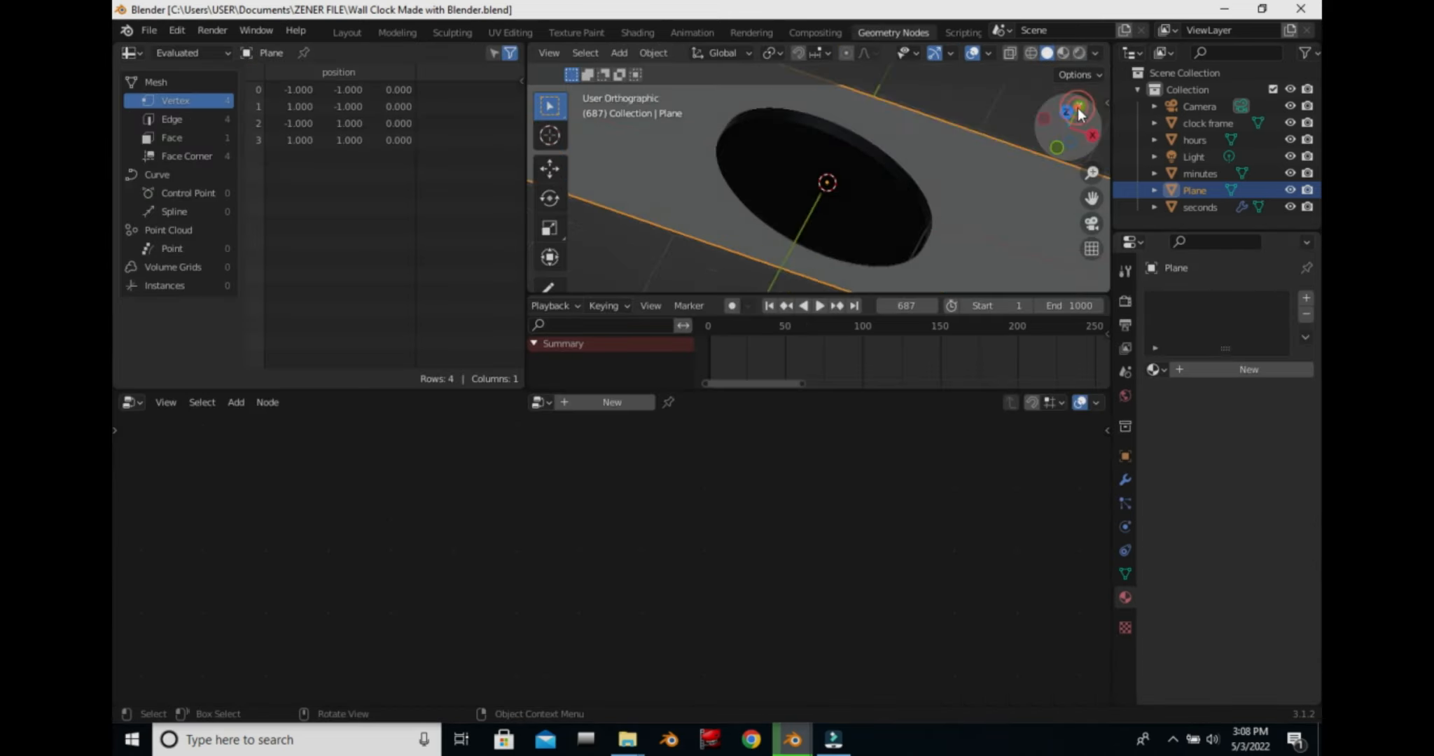
pyautogui.click(1289, 105)
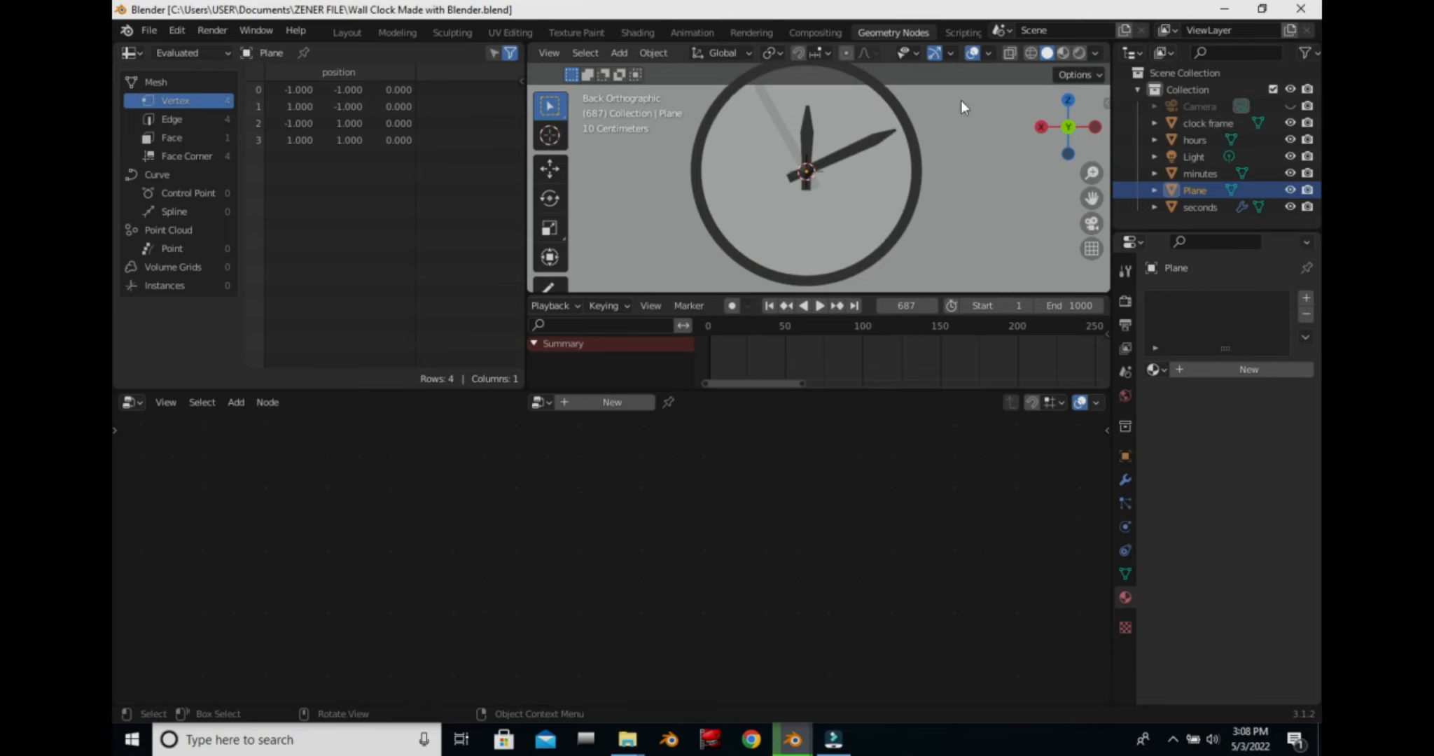
pyautogui.doubleClick(1223, 189)
pyautogui.write('environment')
pyautogui.press('Return')
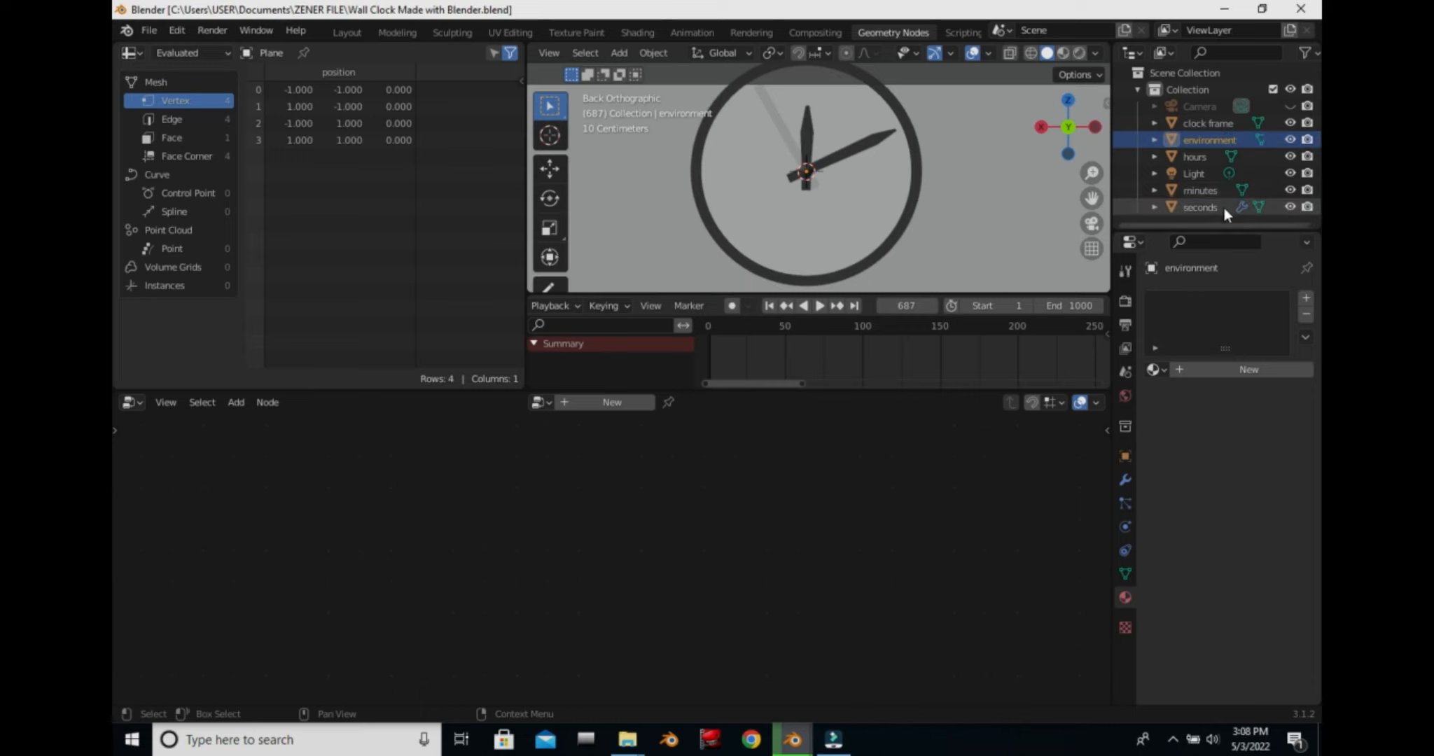
pyautogui.scroll(-3, 928, 228)
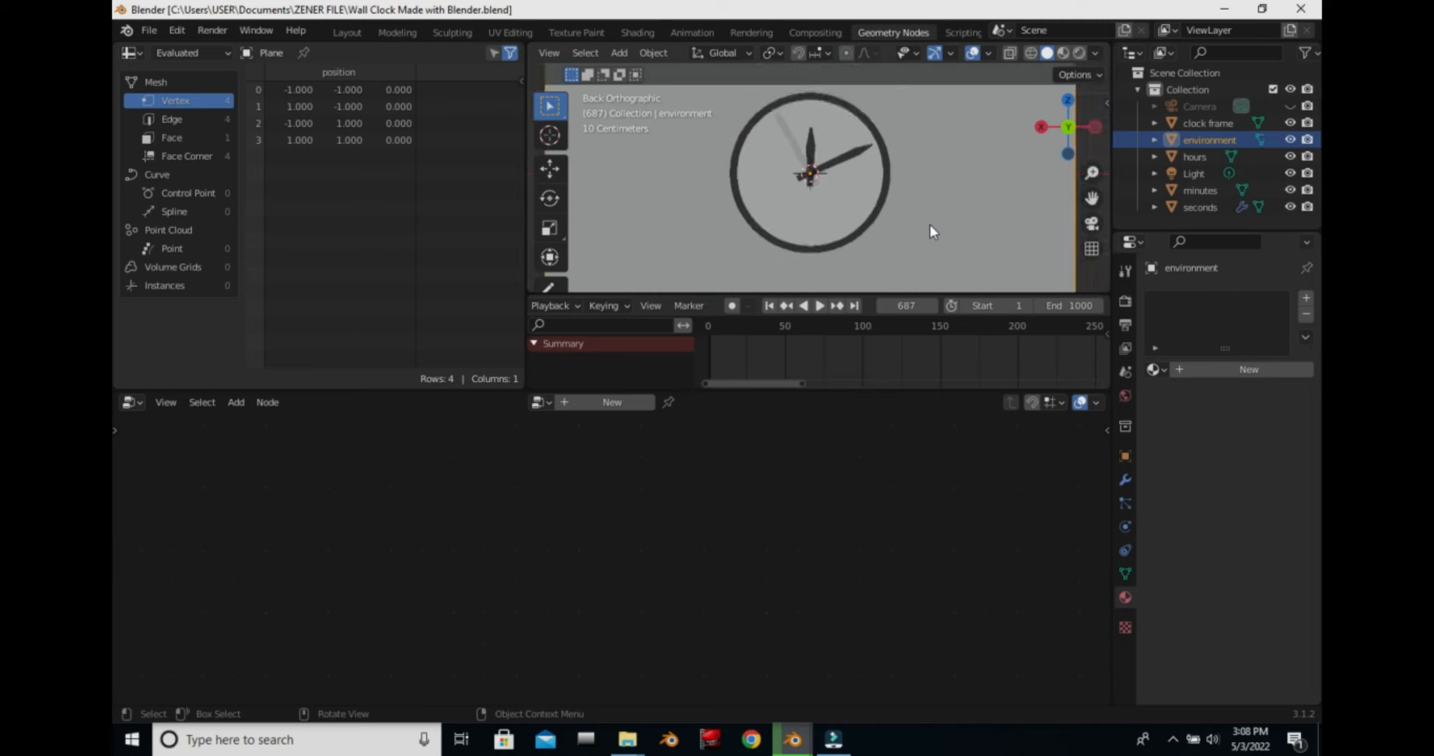
pyautogui.scroll(1, 930, 231)
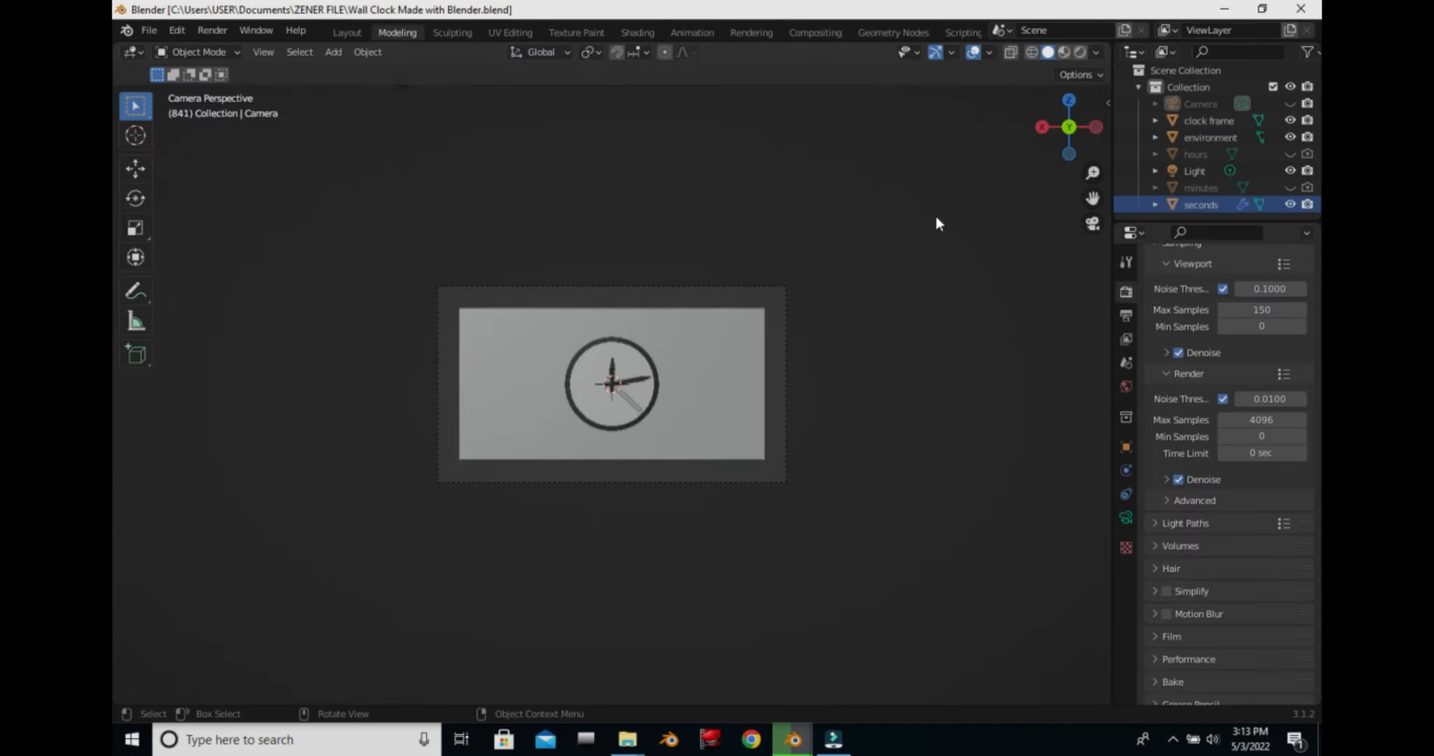
# Duplicate the light above the wall and move the copy along X to the opposite side of the clock.
pyautogui.scroll(-2, 935, 218)
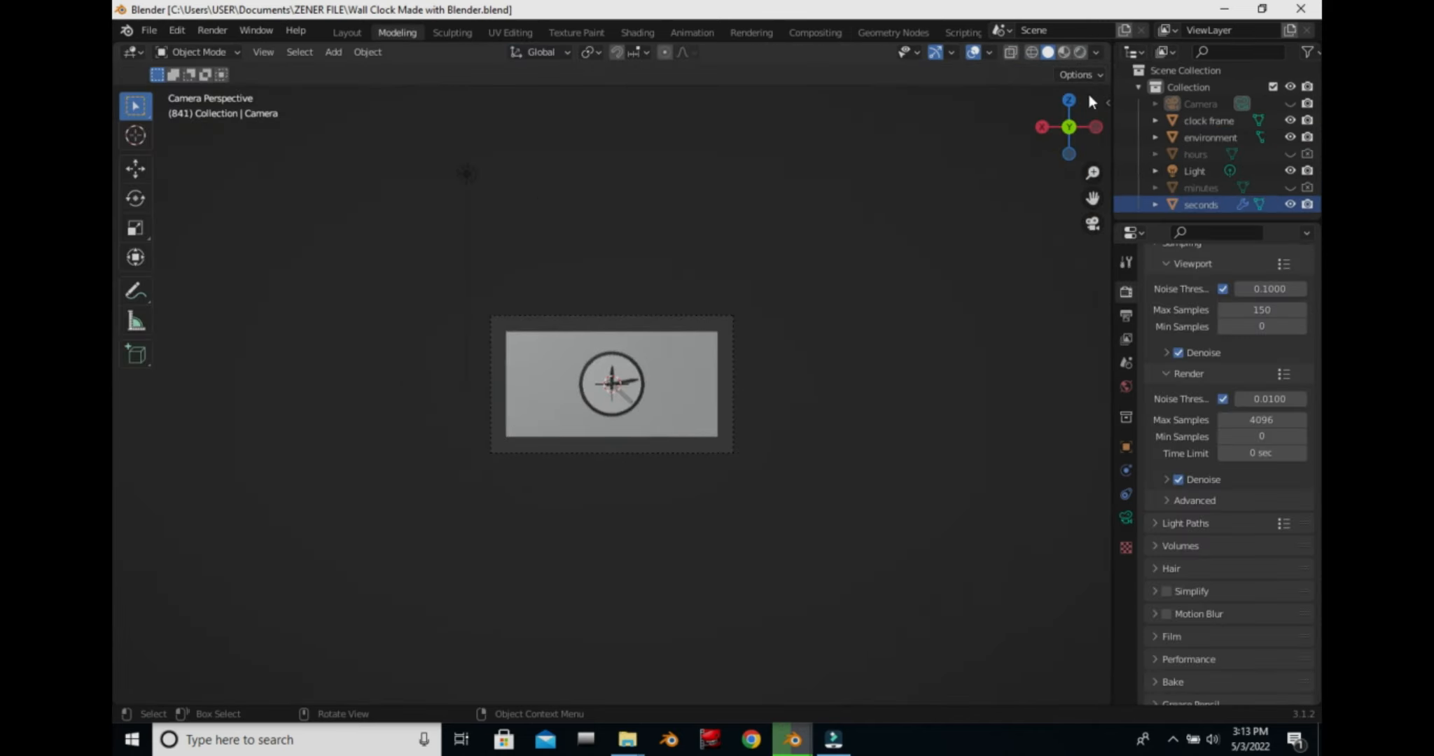
pyautogui.moveTo(1054, 98); pyautogui.dragTo(1059, 105)
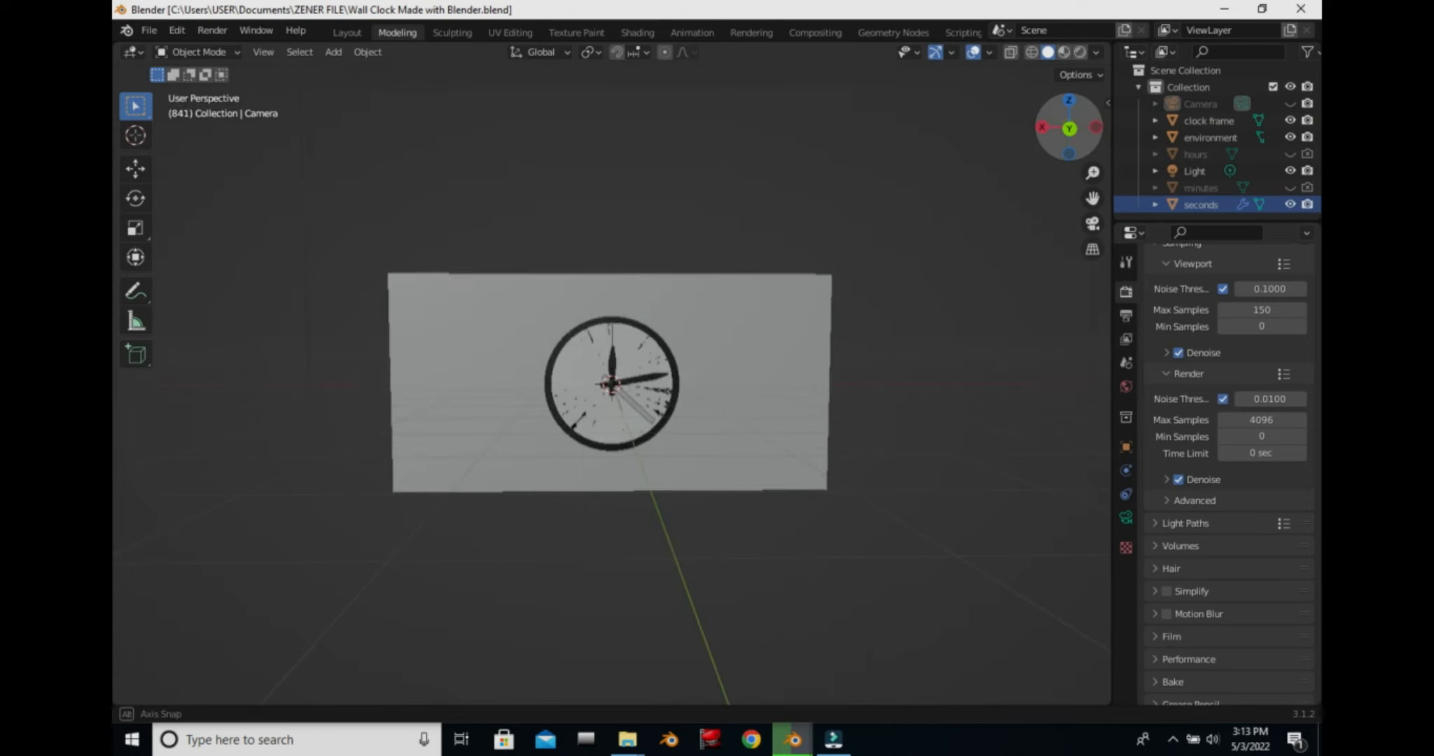
pyautogui.click(1071, 127)
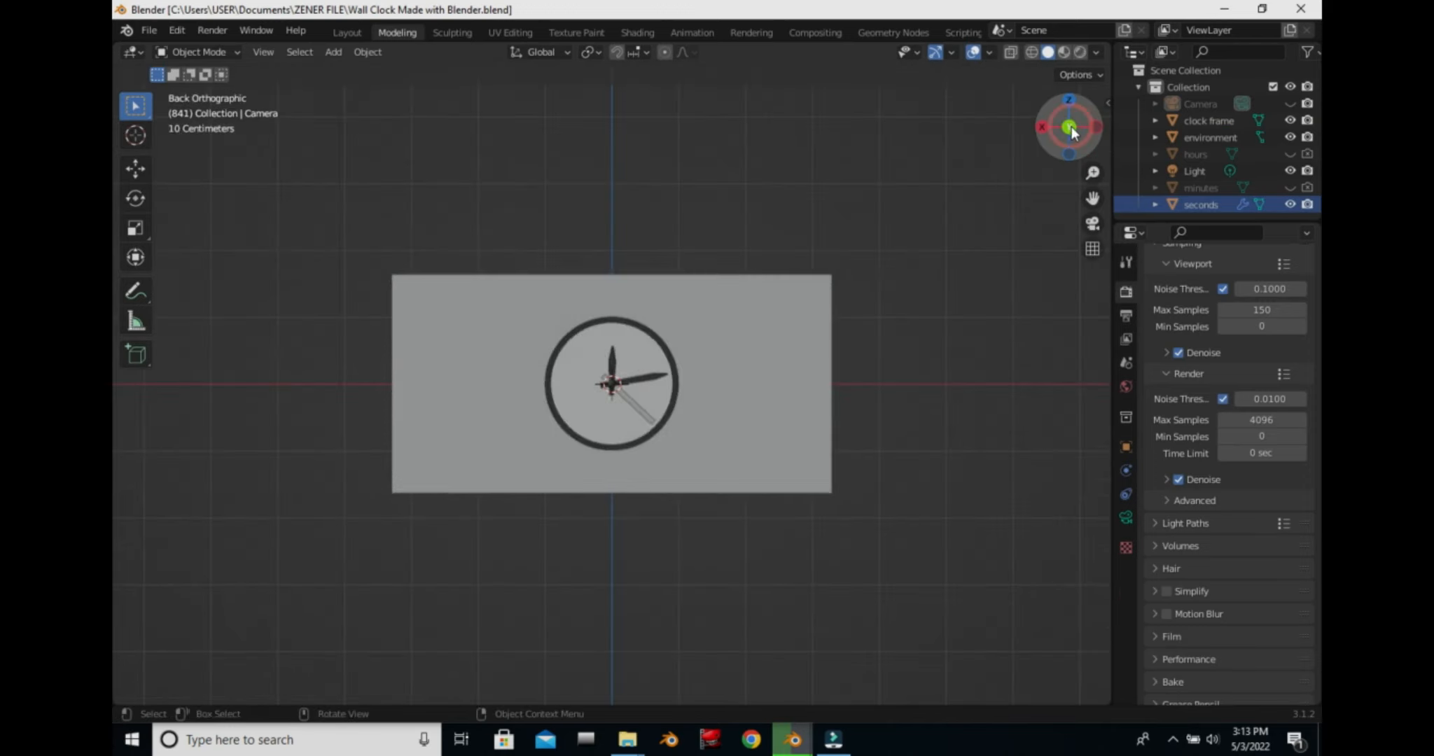
pyautogui.scroll(-1, 426, 171)
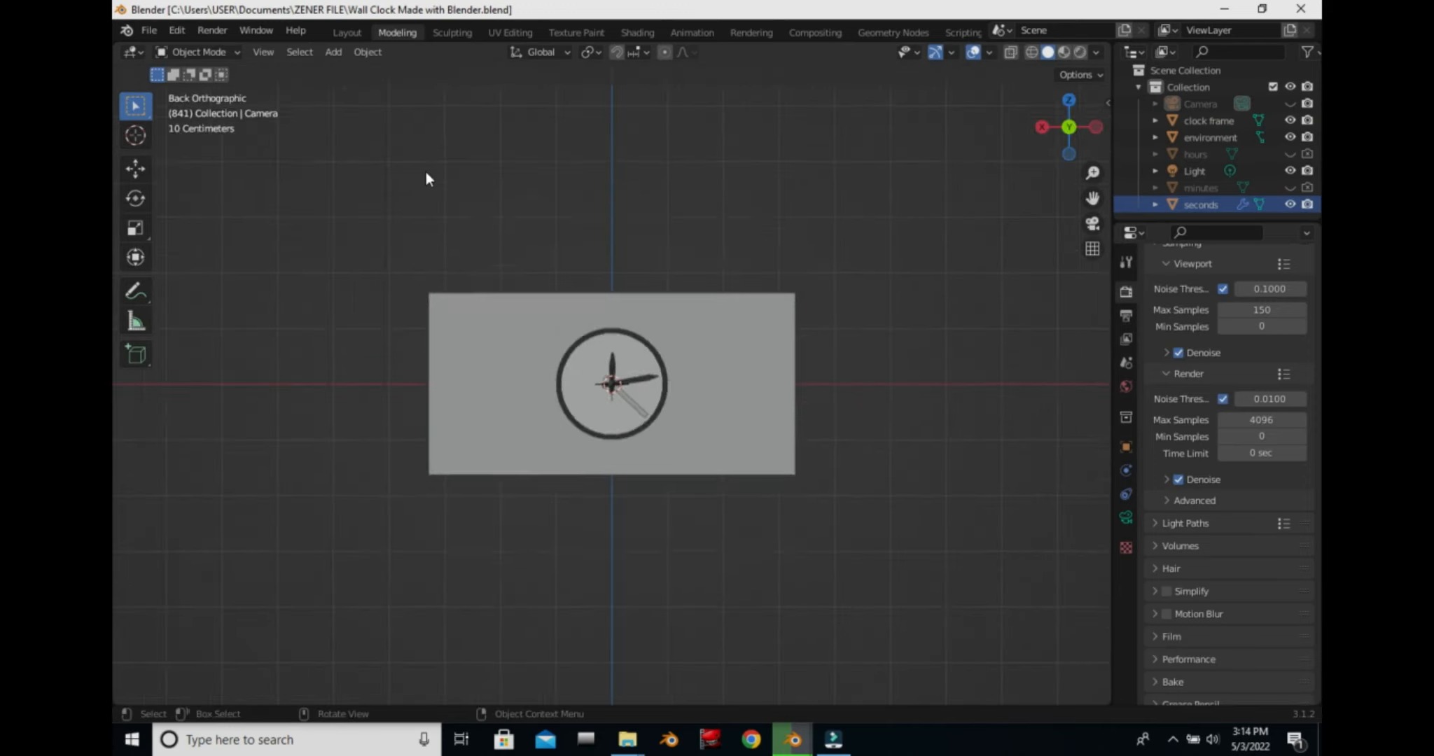
pyautogui.scroll(-5, 425, 171)
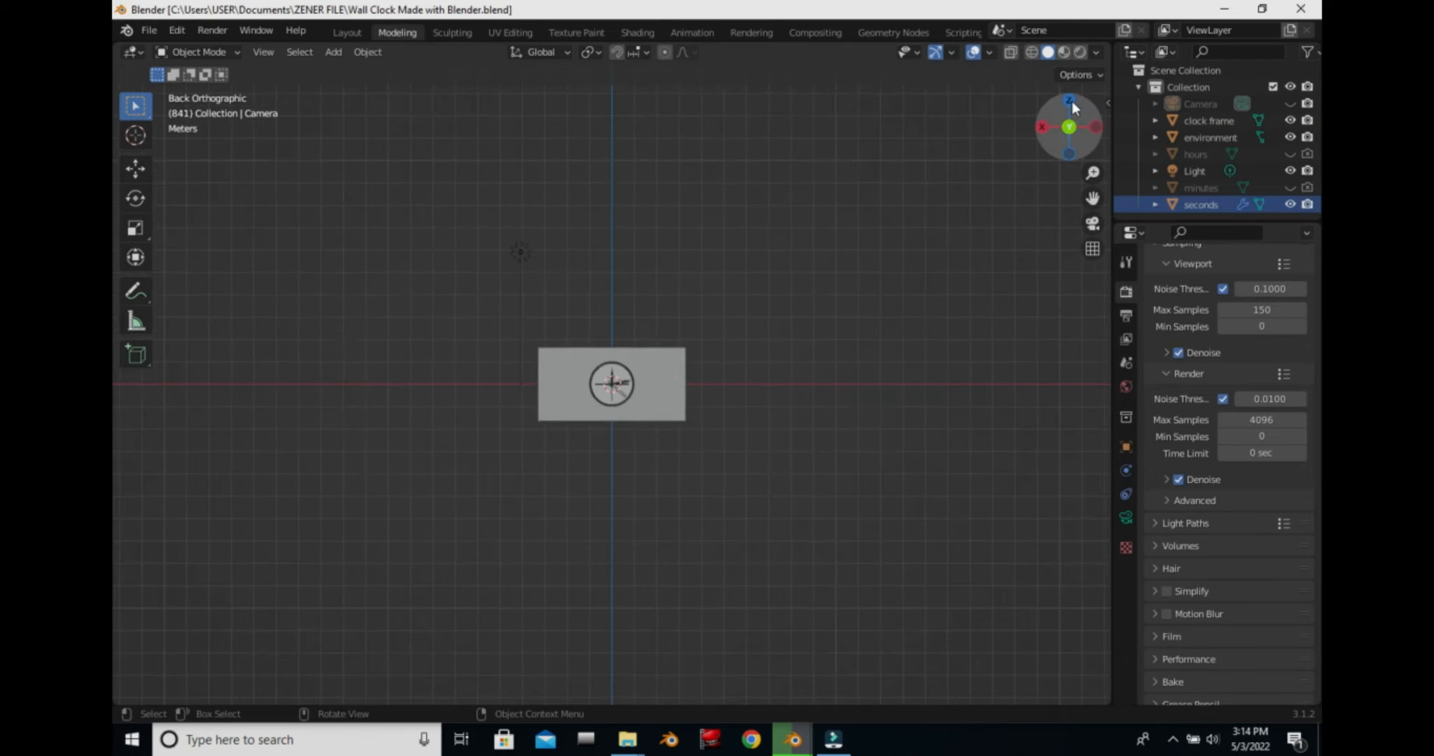
pyautogui.moveTo(1072, 102); pyautogui.dragTo(1079, 217)
pyautogui.moveTo(1068, 115); pyautogui.dragTo(1068, 116)
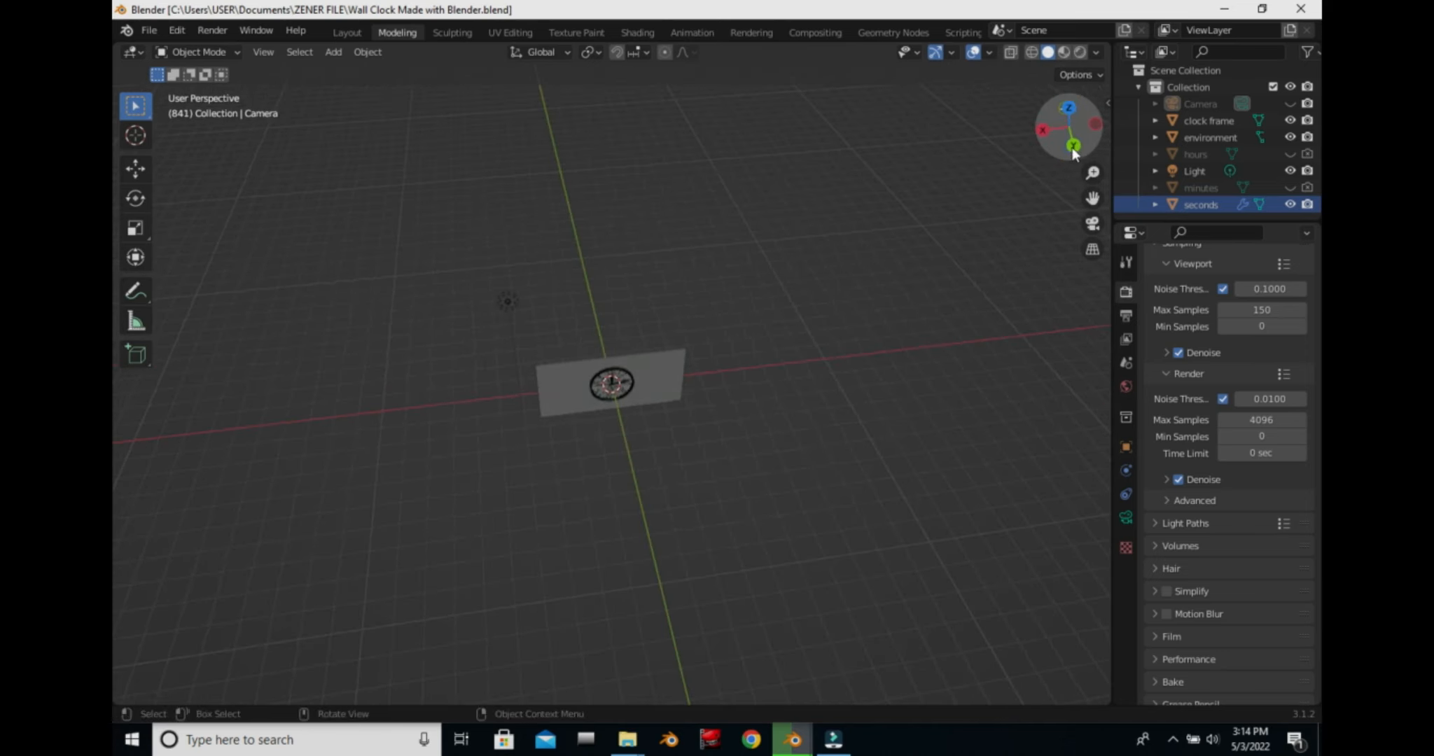
pyautogui.click(1073, 147)
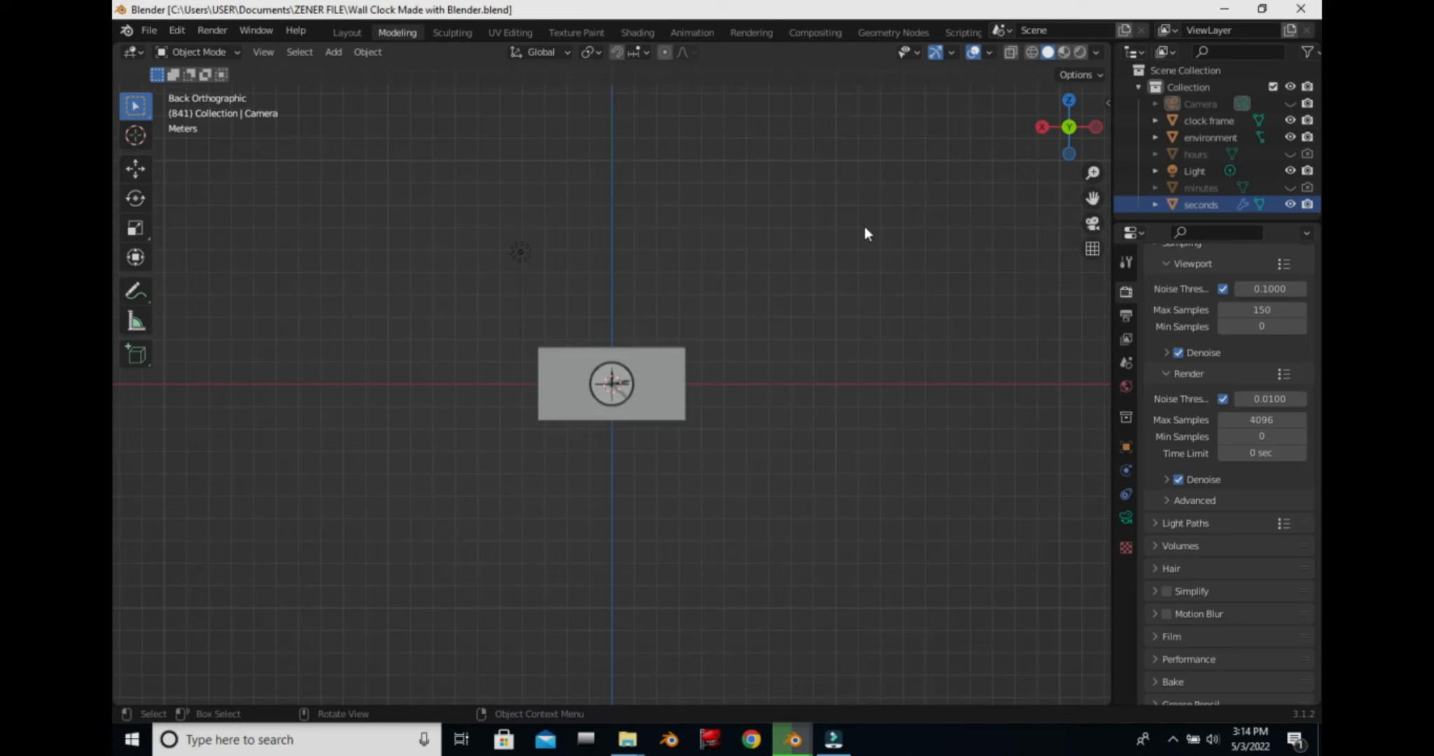
pyautogui.click(528, 248)
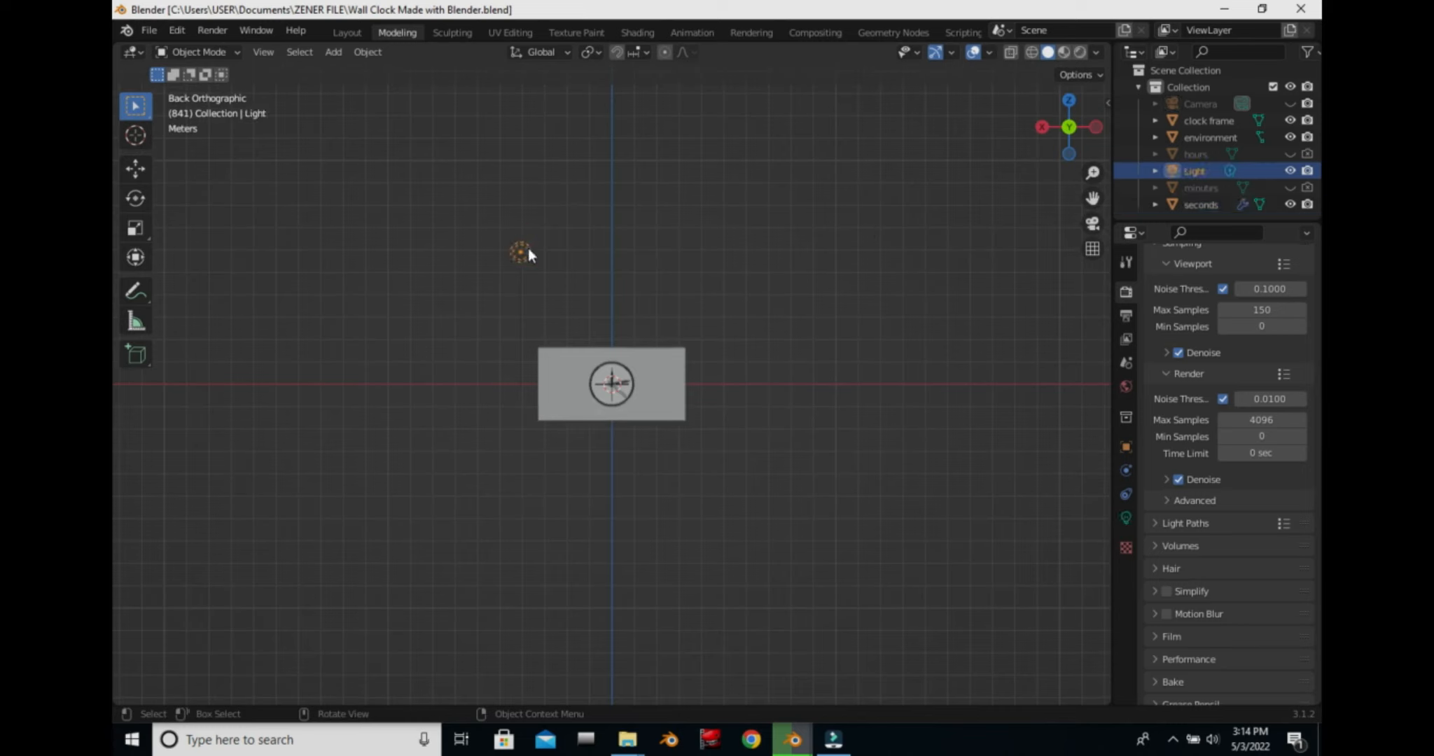
pyautogui.hotkey('shift', 'd')
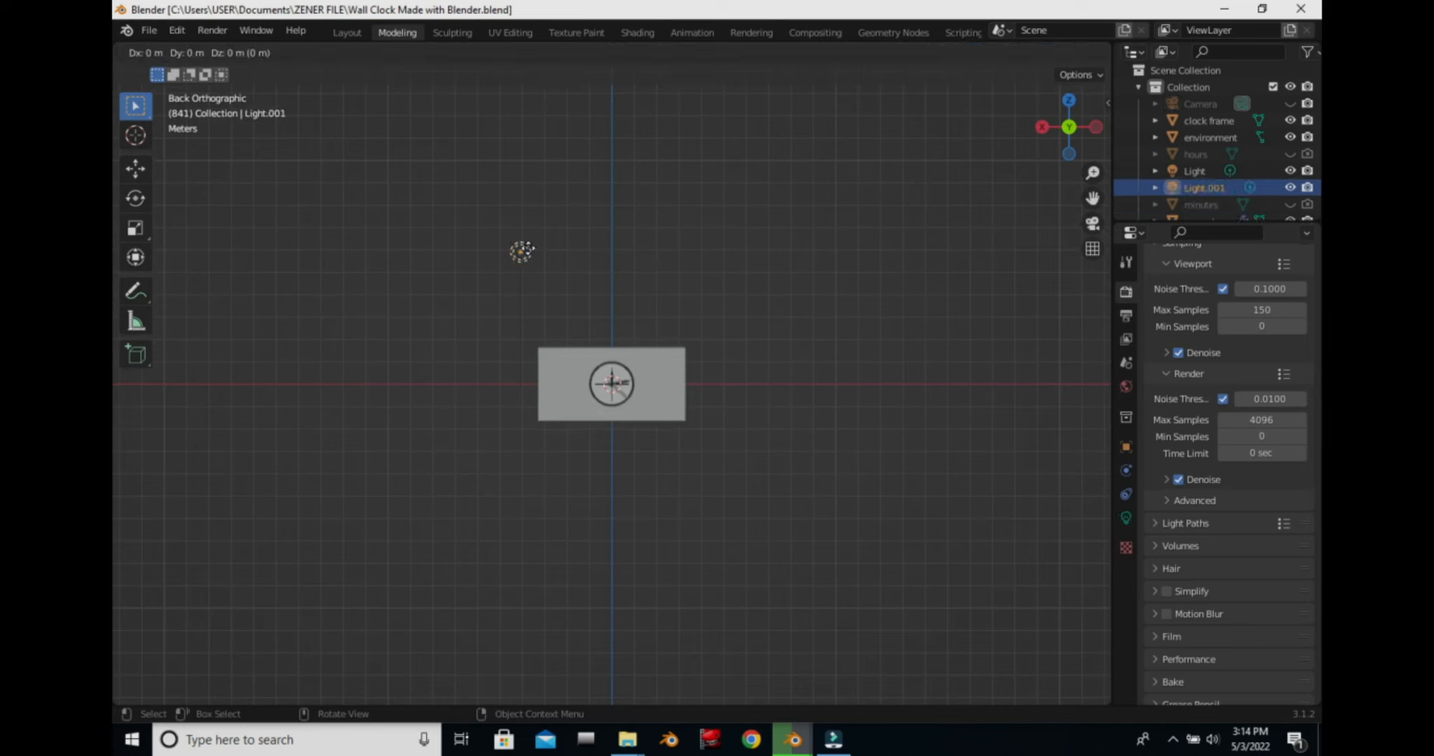
pyautogui.press('x')
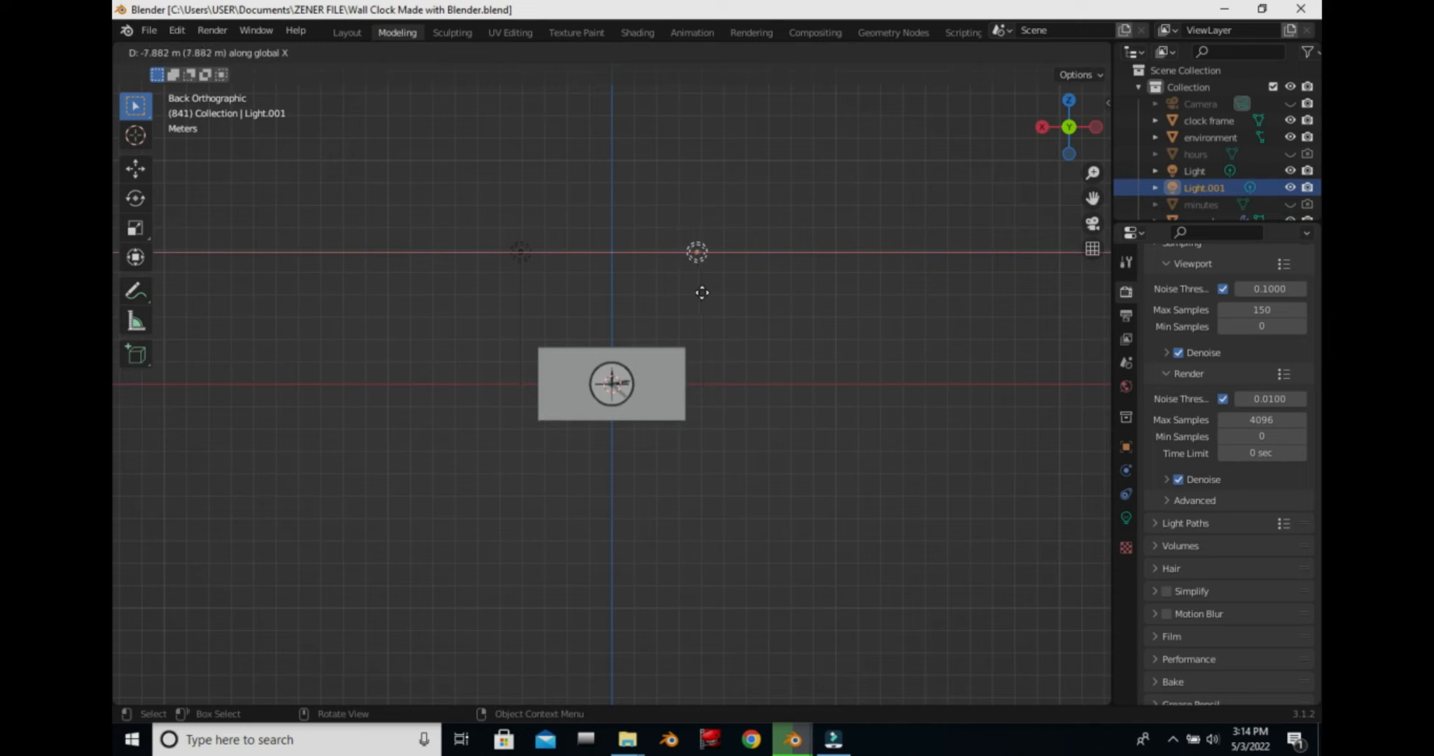
pyautogui.click(695, 294)
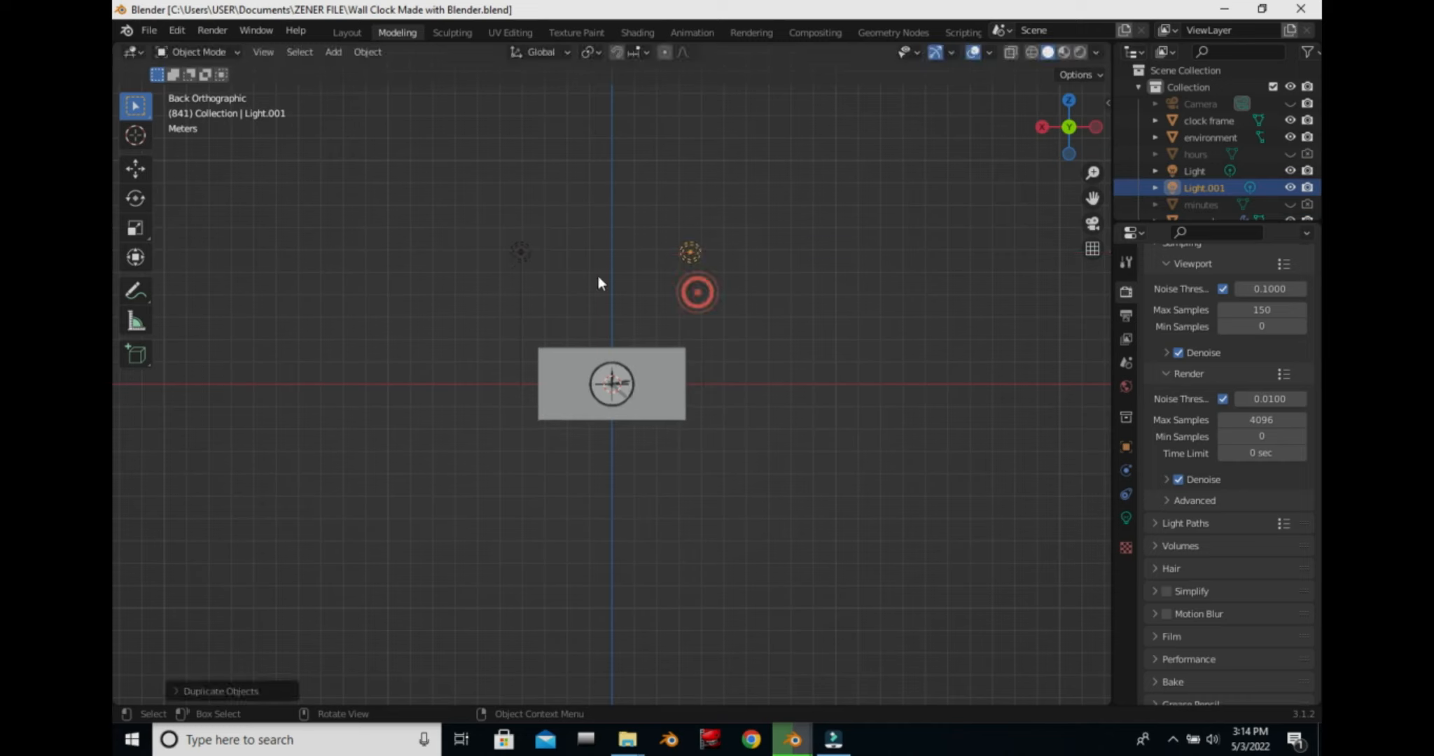
# Move the original light slightly toward the clock's centre line, then shift it about 0.26 m along global X.
pyautogui.click(528, 242)
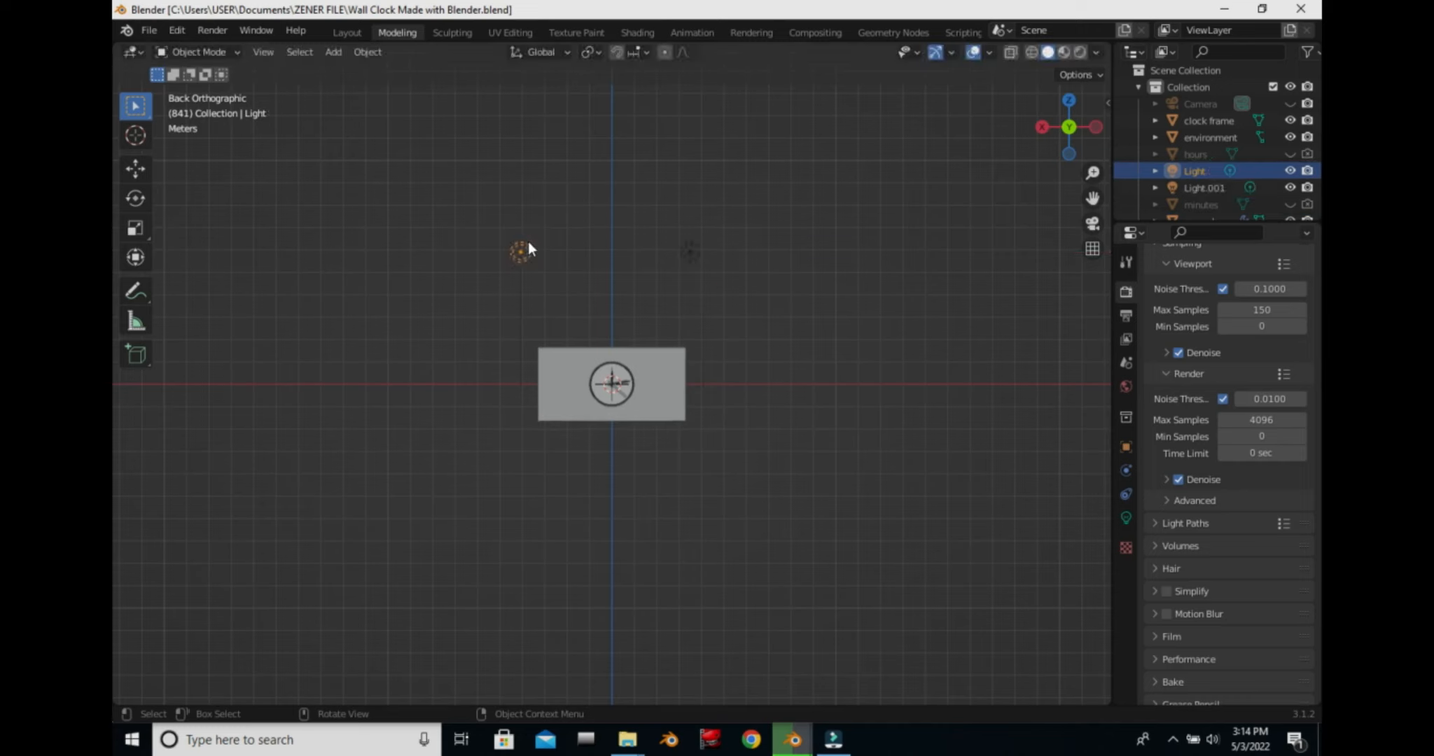
pyautogui.press('g')
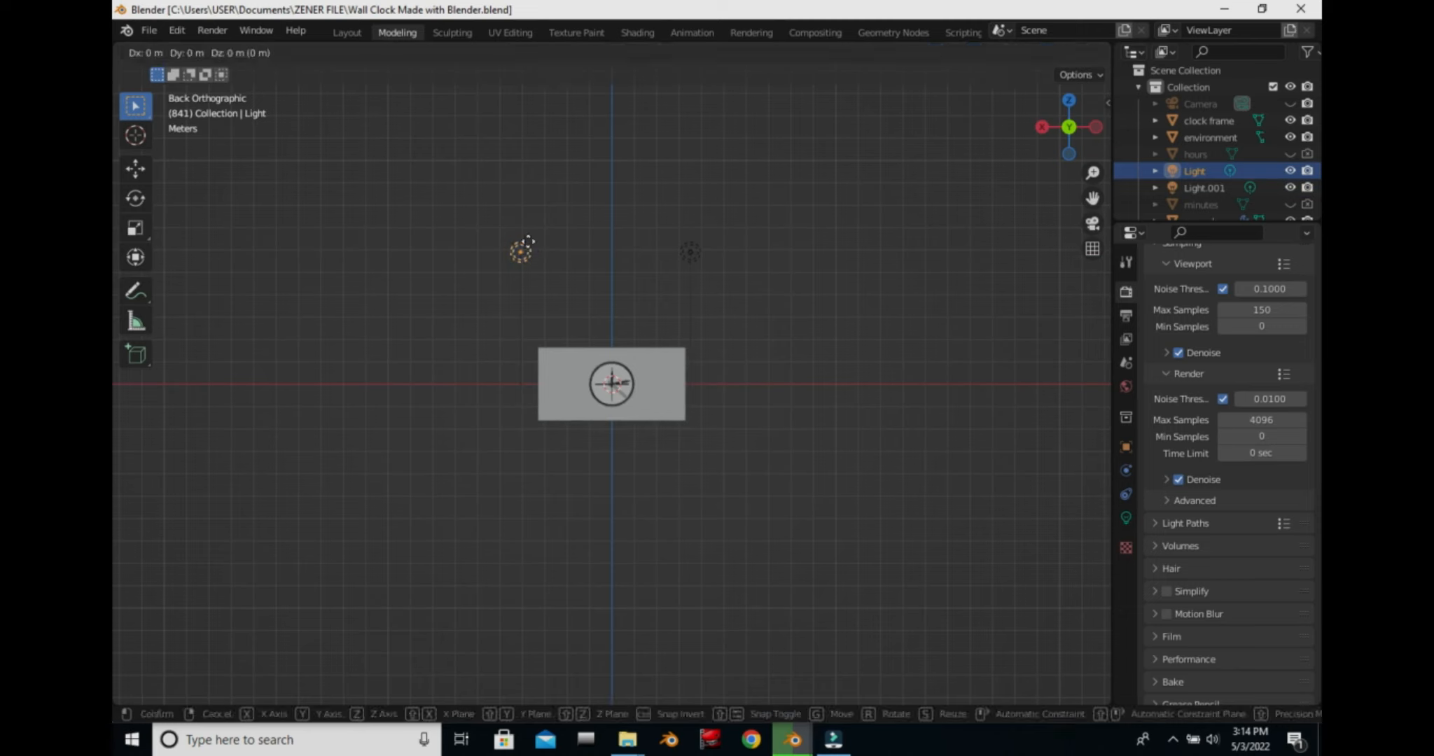
pyautogui.click(542, 249)
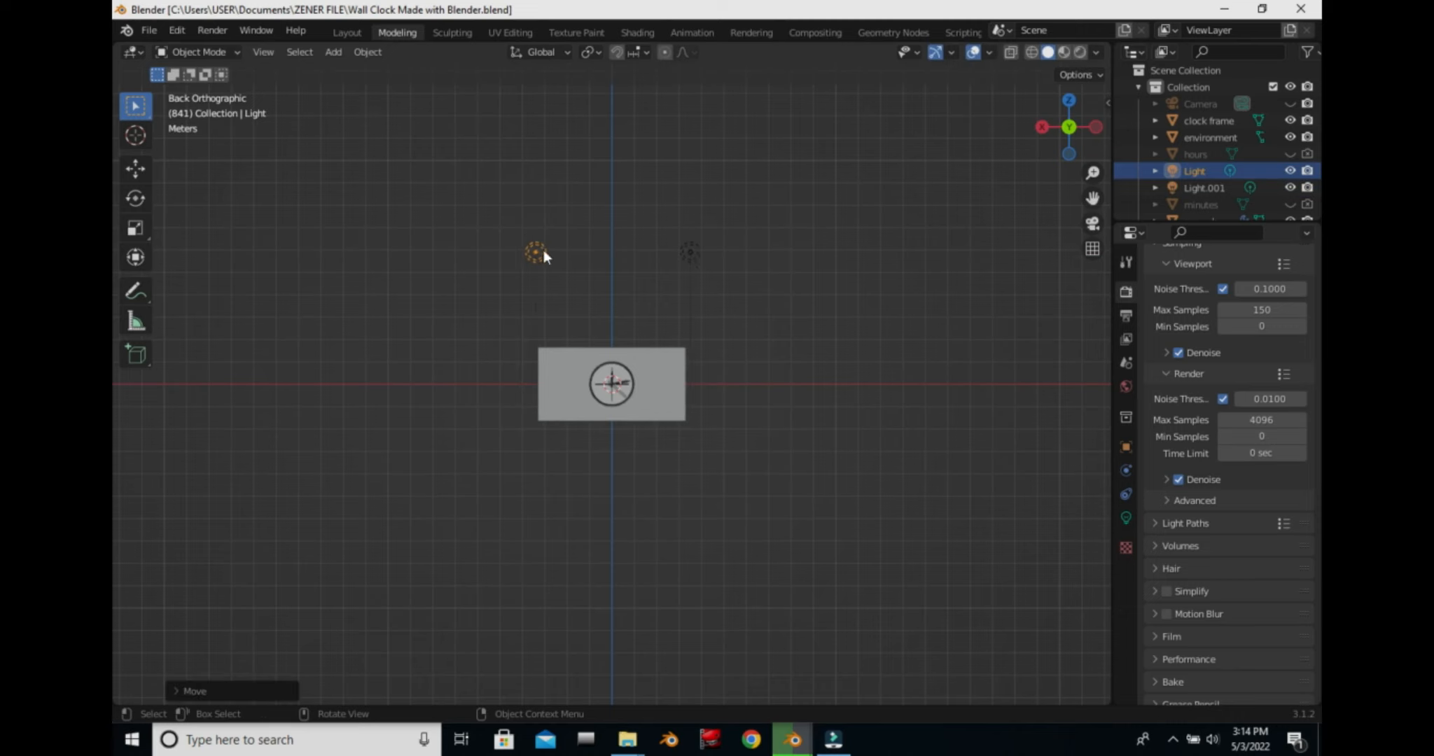
pyautogui.press('g')
pyautogui.press('x')
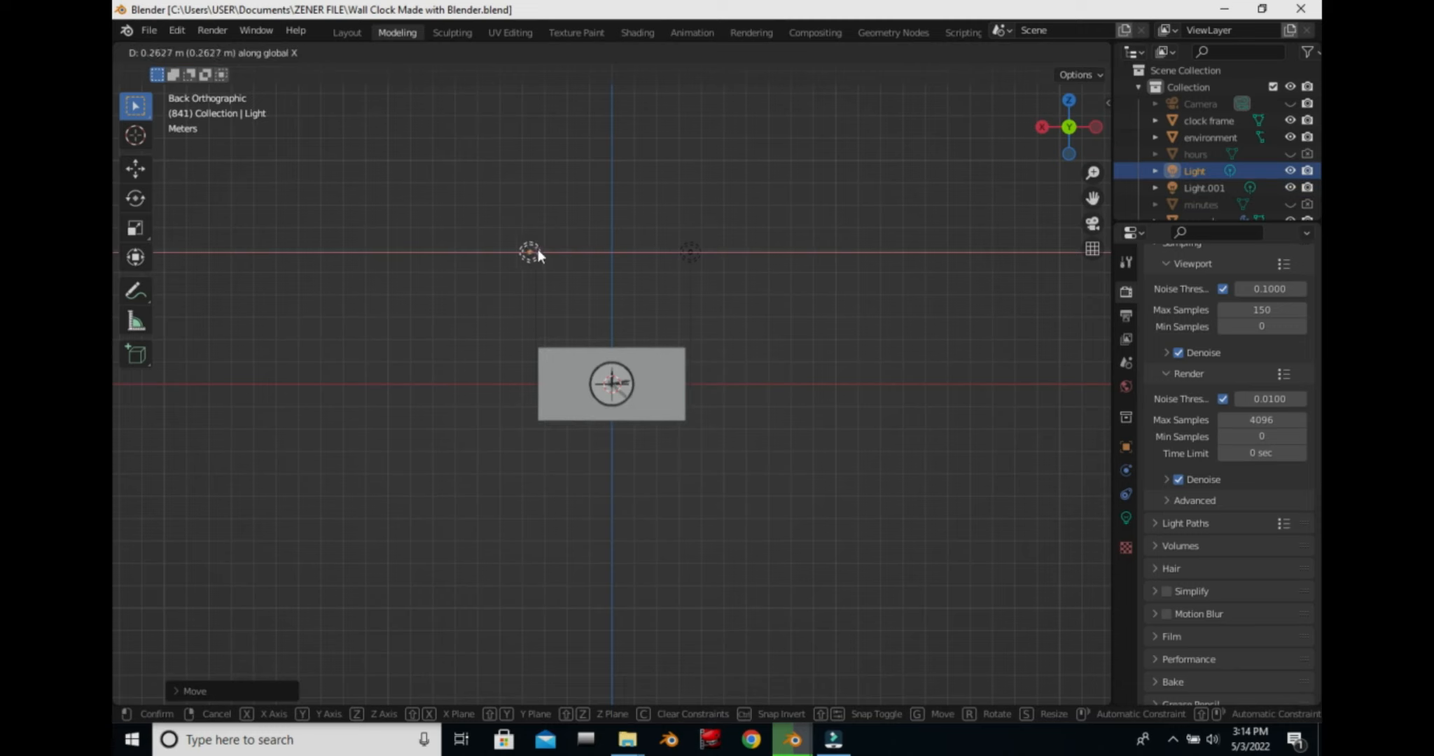
pyautogui.click(538, 252)
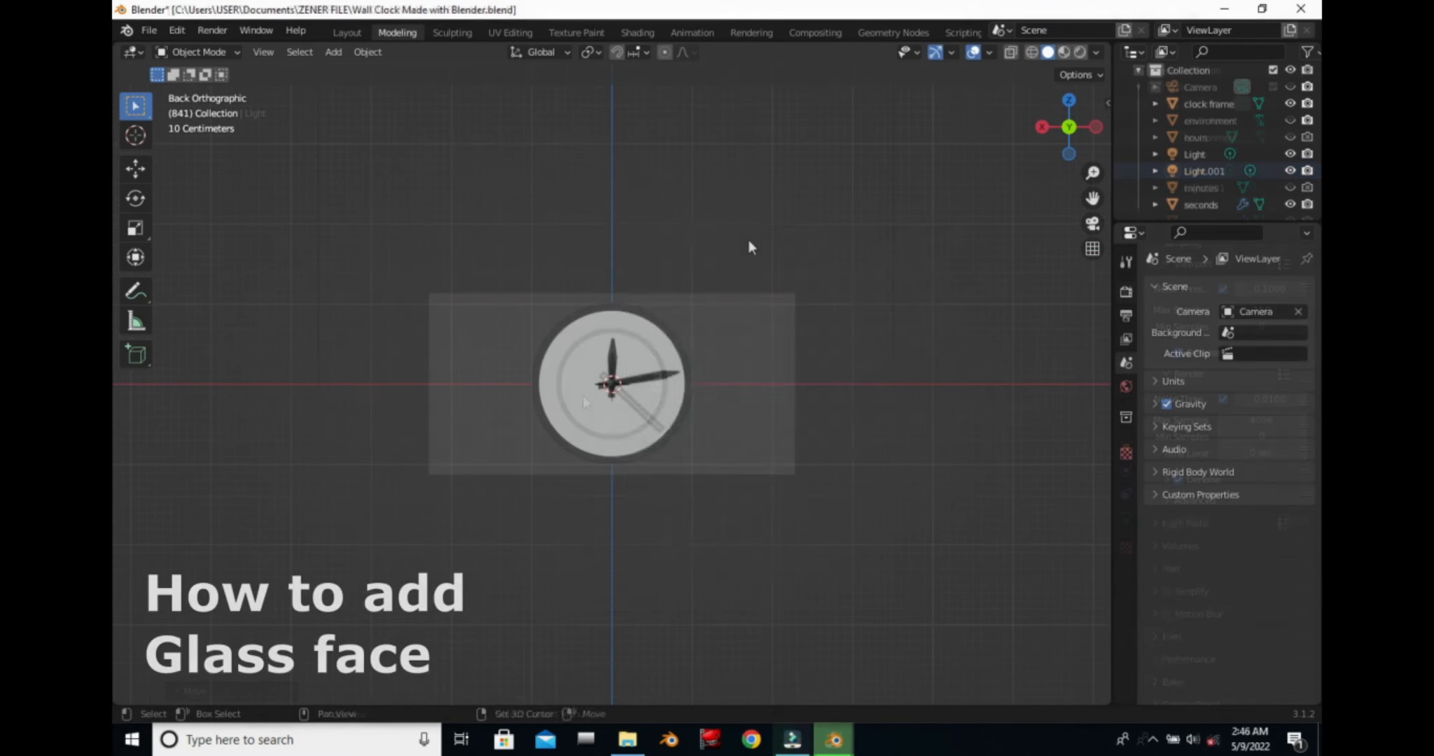
# Add a mesh circle with 180 vertices at the clock's centre for the glass face.
pyautogui.hotkey('shift', 'a')
pyautogui.moveTo(751, 241)
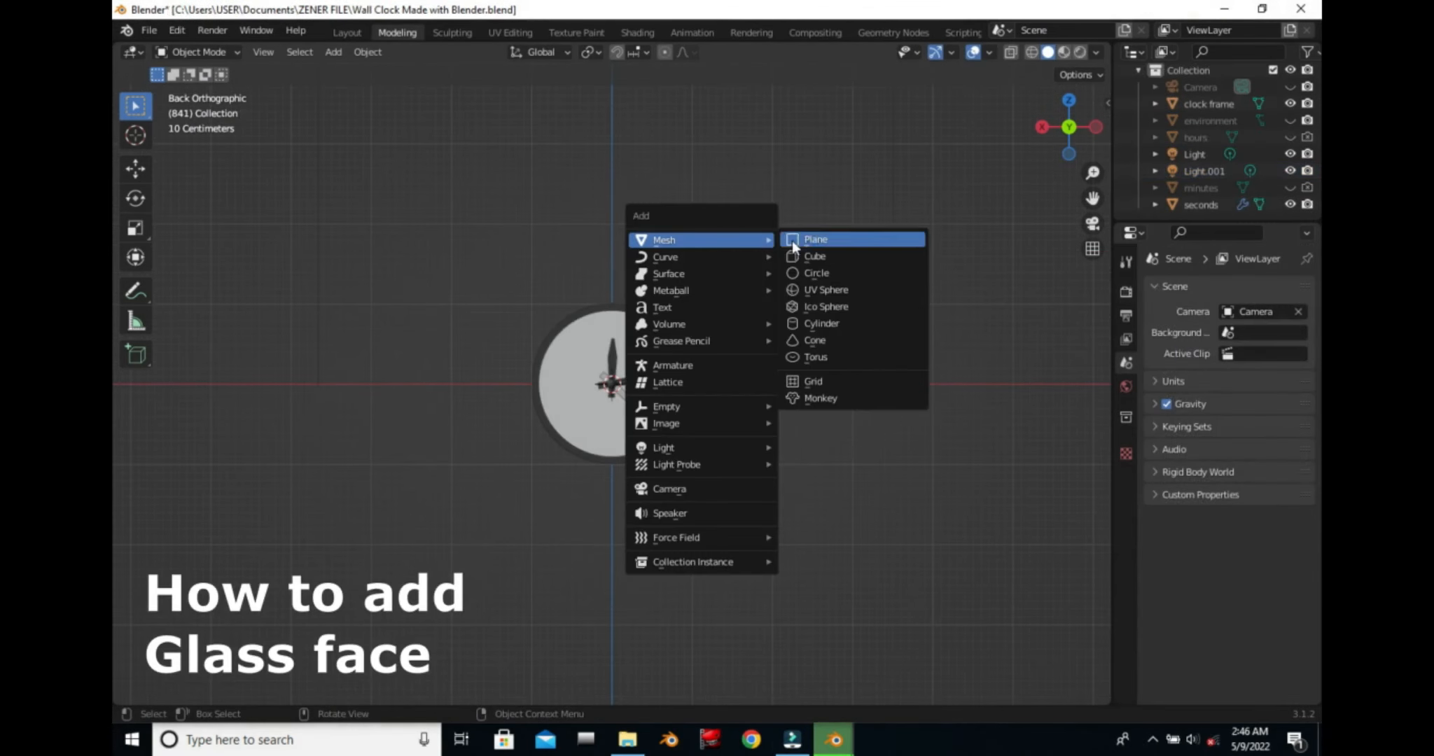
pyautogui.click(825, 273)
pyautogui.click(178, 689)
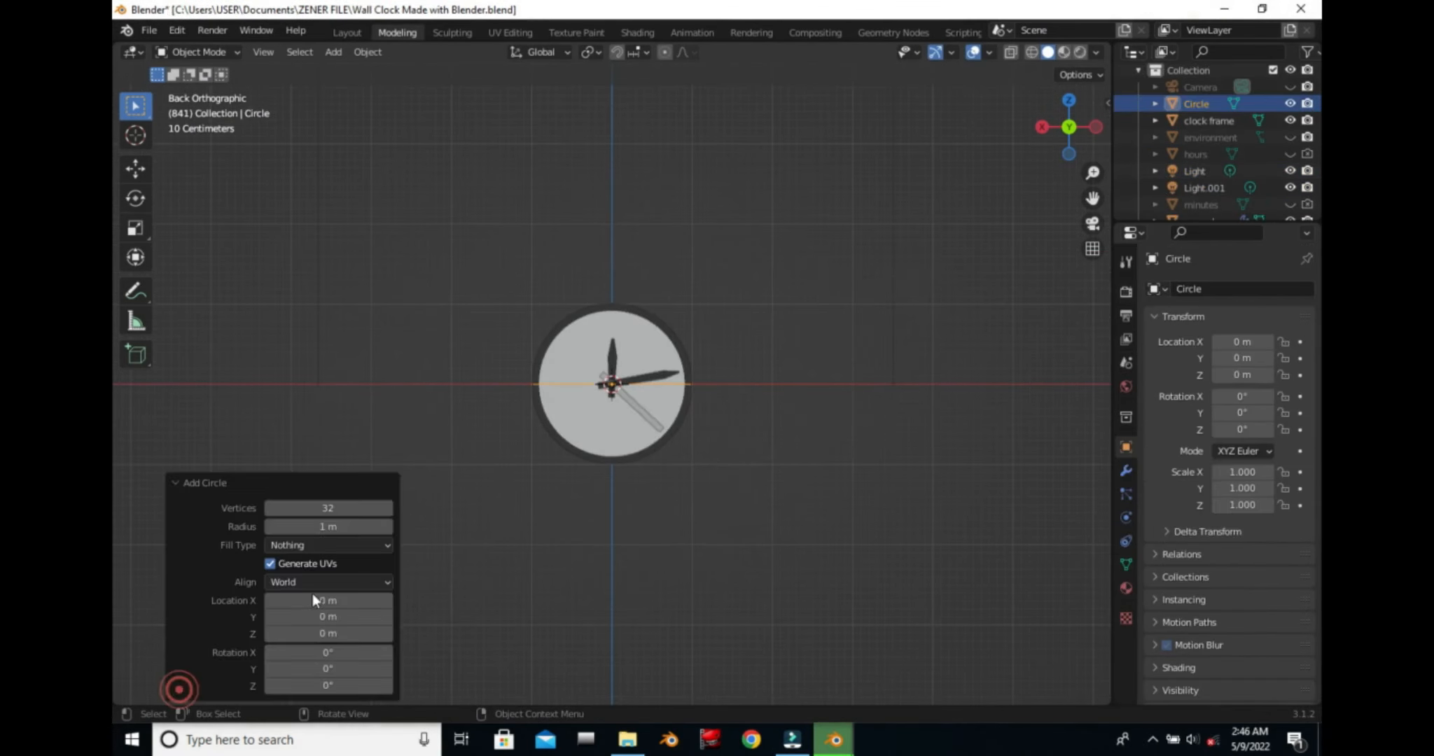
pyautogui.click(350, 508)
pyautogui.press('BackSpace')
pyautogui.write('180')
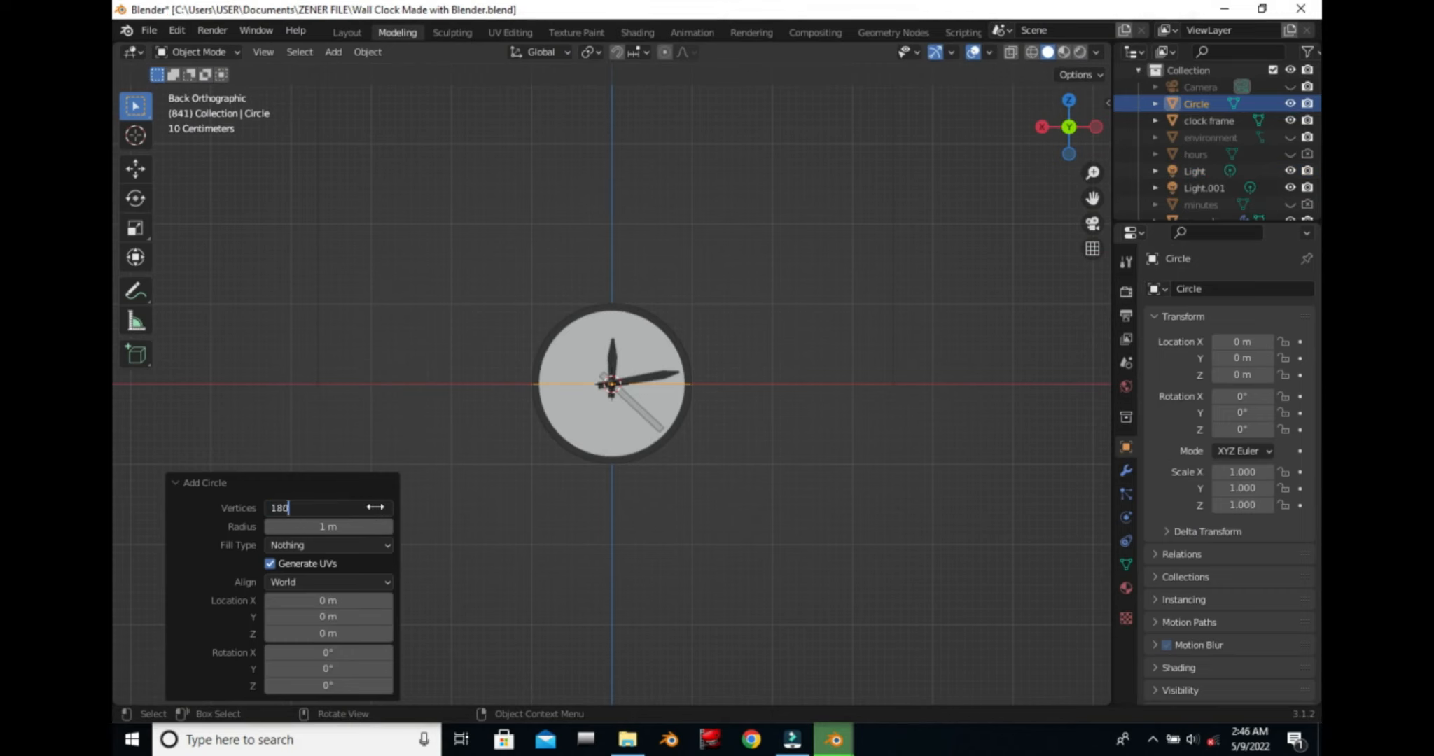
pyautogui.press('Return')
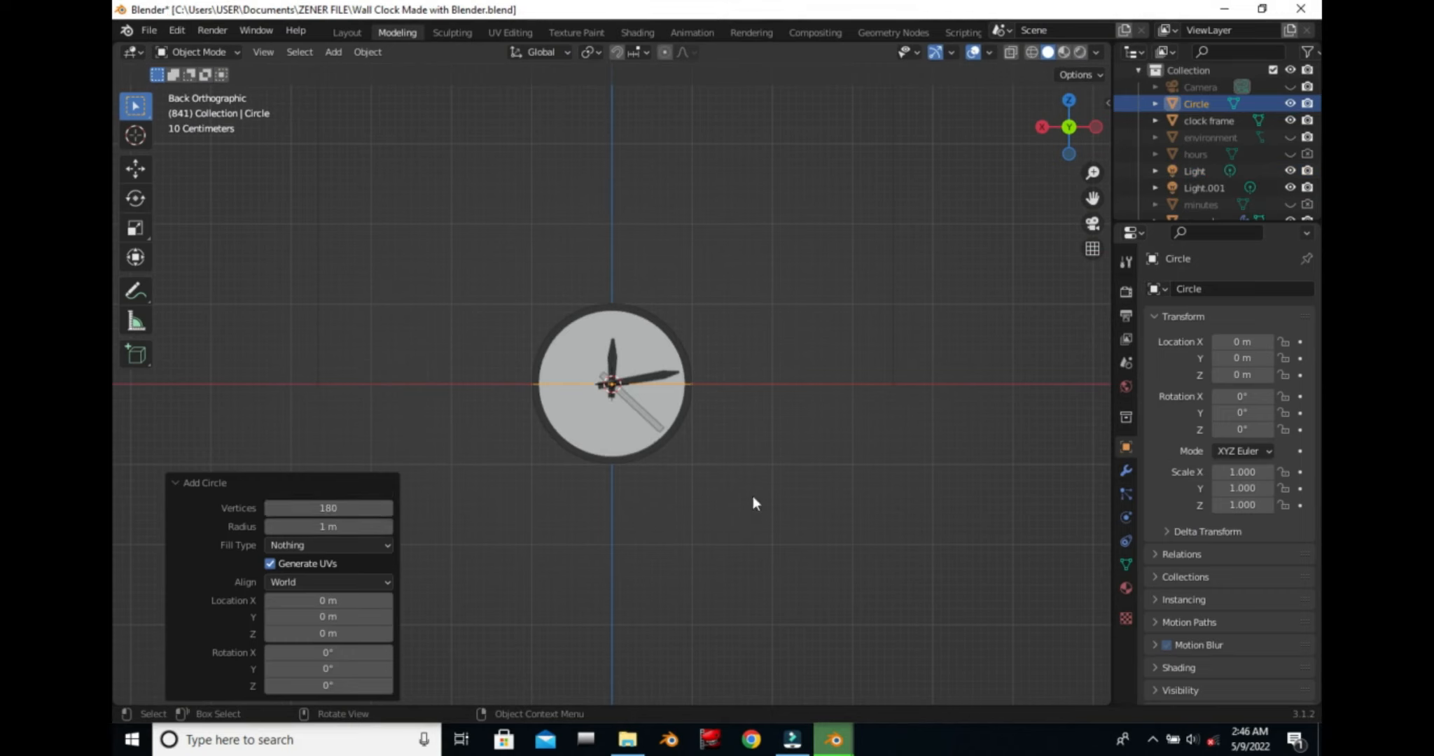
# Rotate the circle 90° about X and move it about 0.135 m along Y to the front of the clock frame.
pyautogui.press('r')
pyautogui.write('x90')
pyautogui.press('Return')
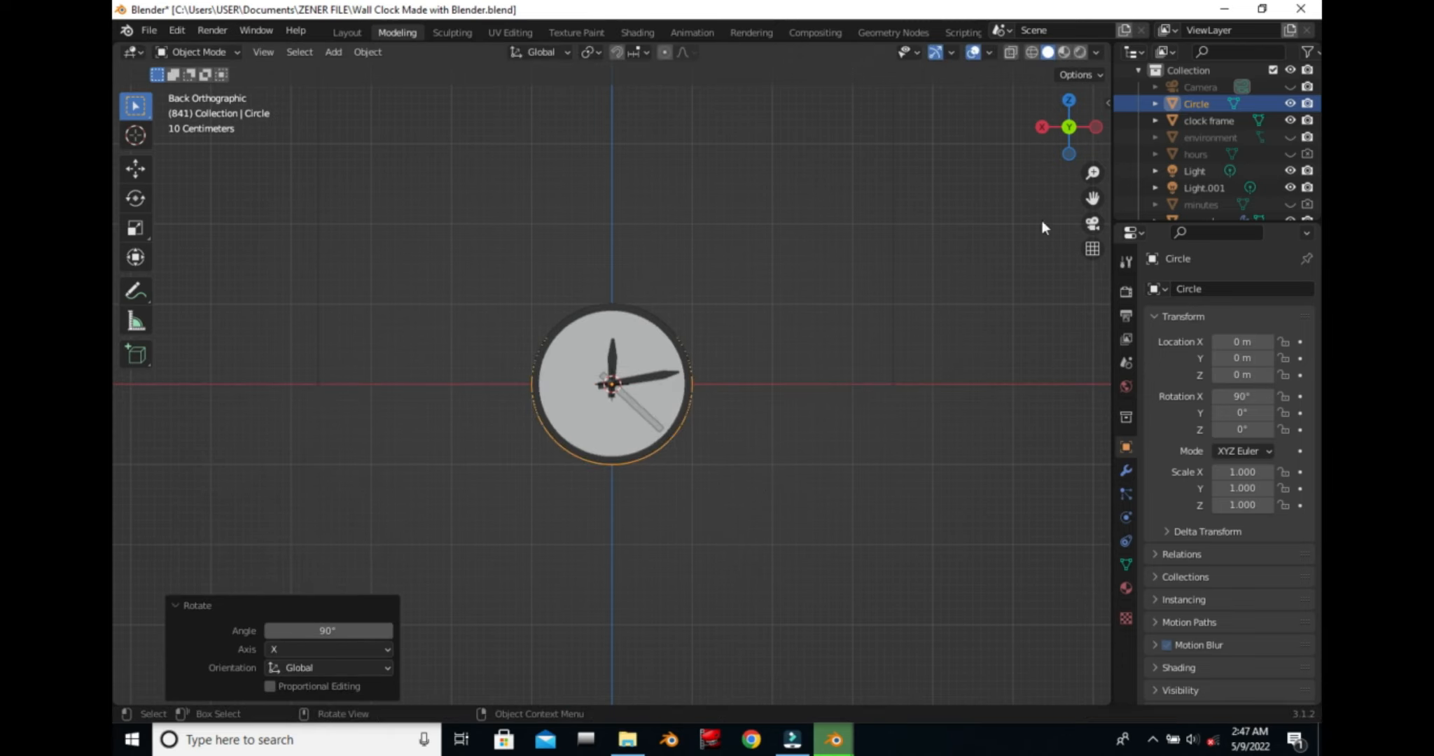
pyautogui.moveTo(1069, 127); pyautogui.dragTo(778, 422)
pyautogui.press('g')
pyautogui.press('y')
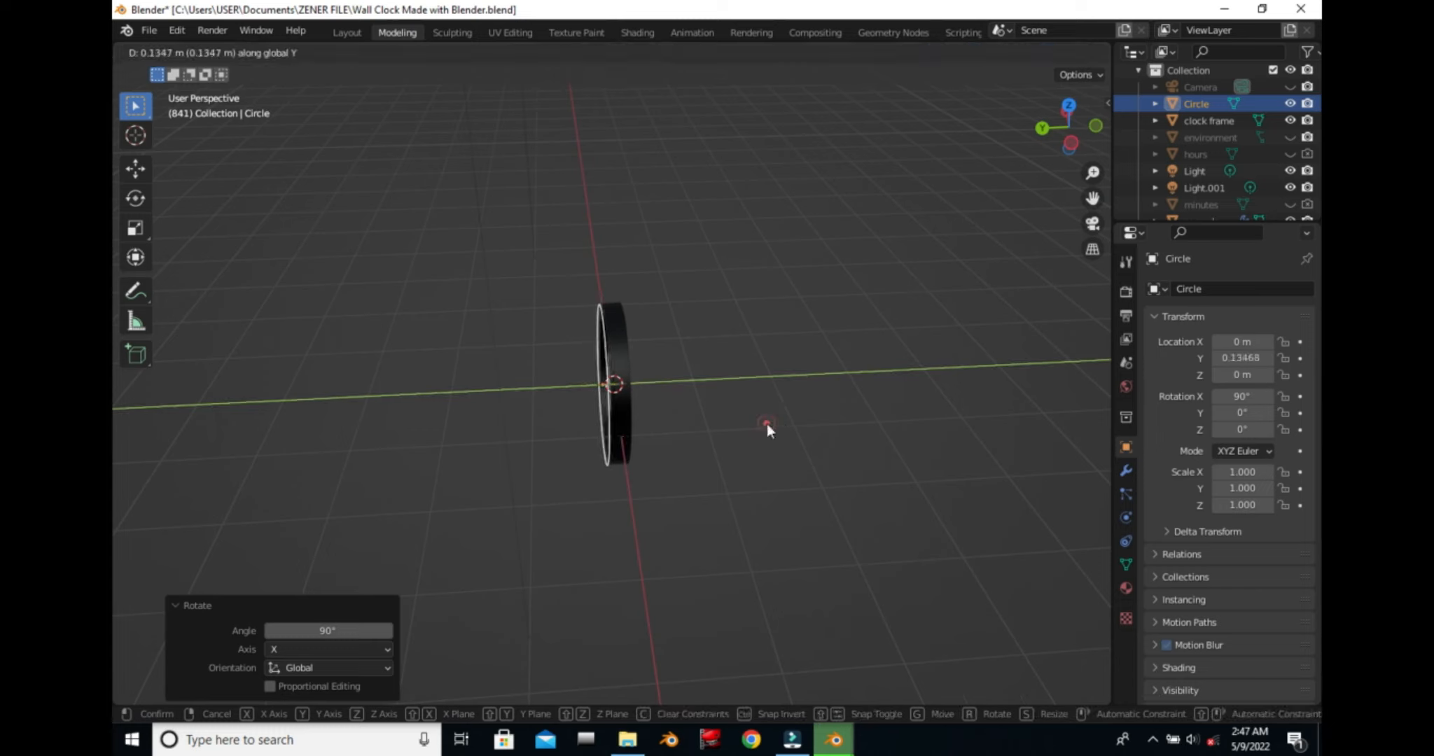
pyautogui.click(766, 425)
# Fill the circle with a face in Edit Mode and view it from the back.
pyautogui.click(229, 49)
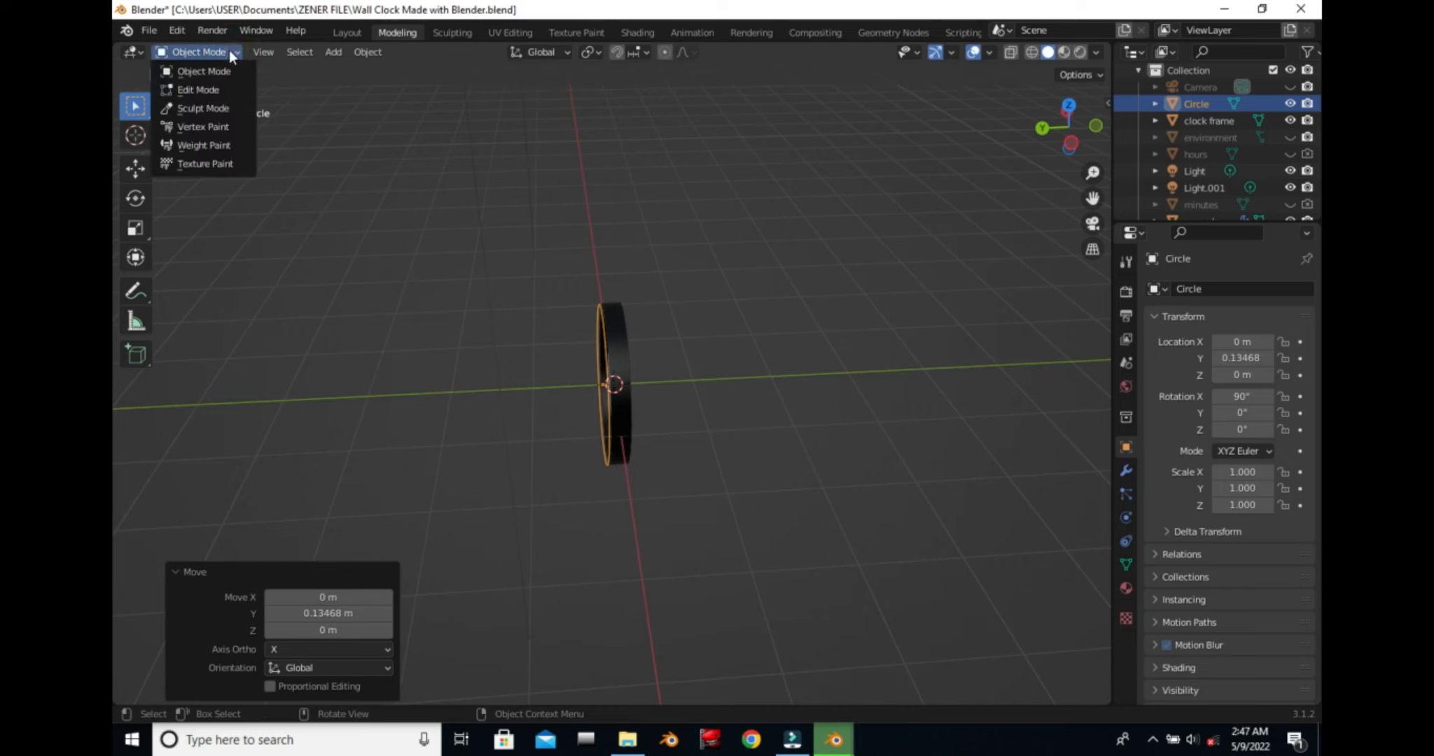
pyautogui.click(196, 89)
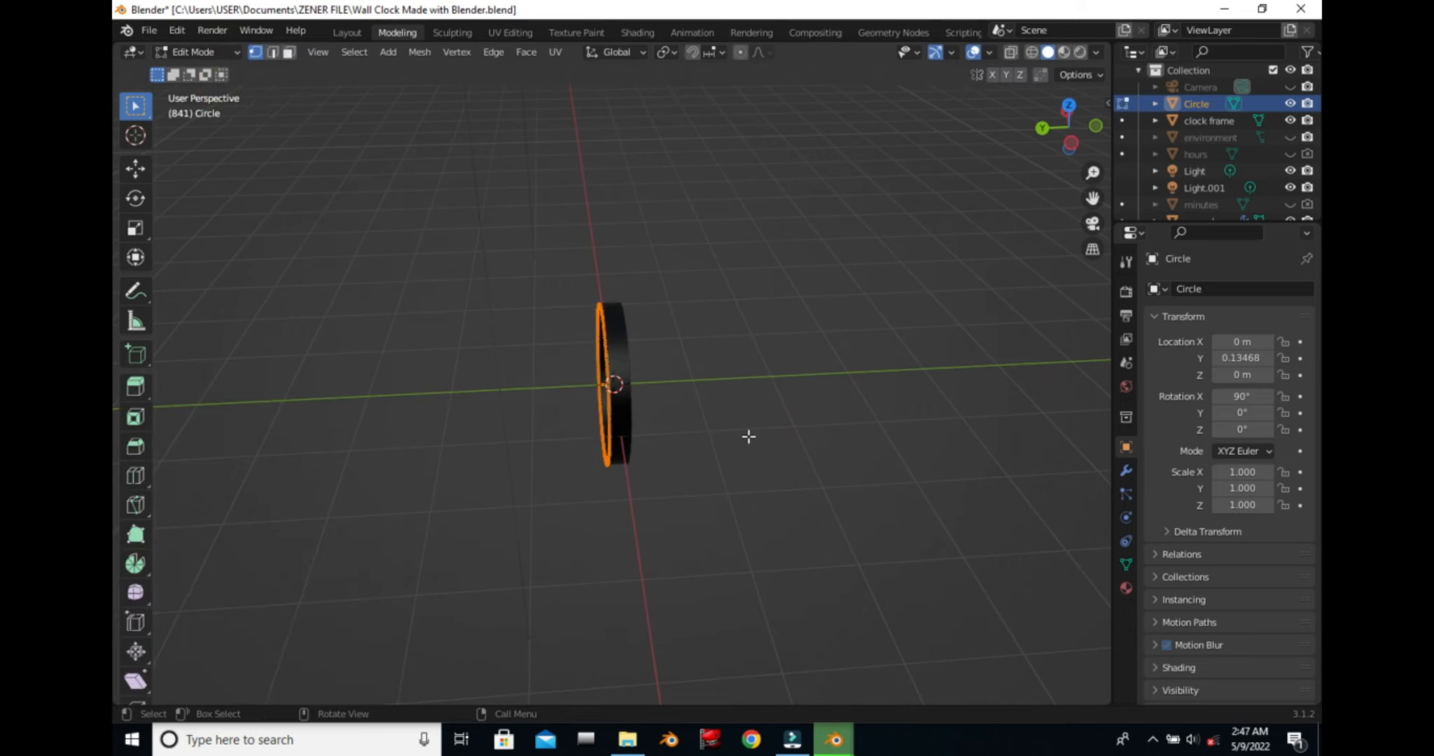
pyautogui.click(1042, 128)
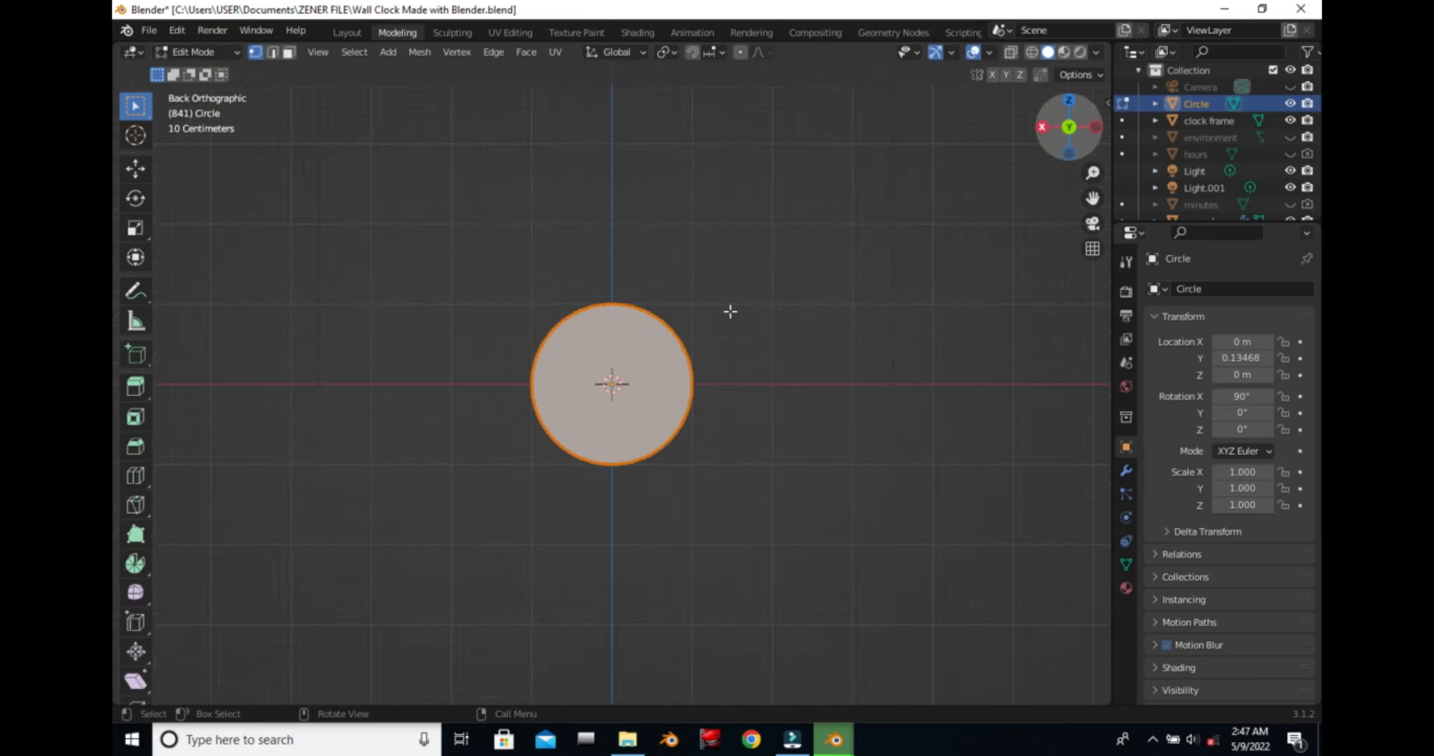
# Give the circle a new material named glass and set its base colour to pure white with a value of 1.000.
pyautogui.click(1126, 588)
pyautogui.click(1239, 379)
pyautogui.doubleClick(1199, 380)
pyautogui.write('glass')
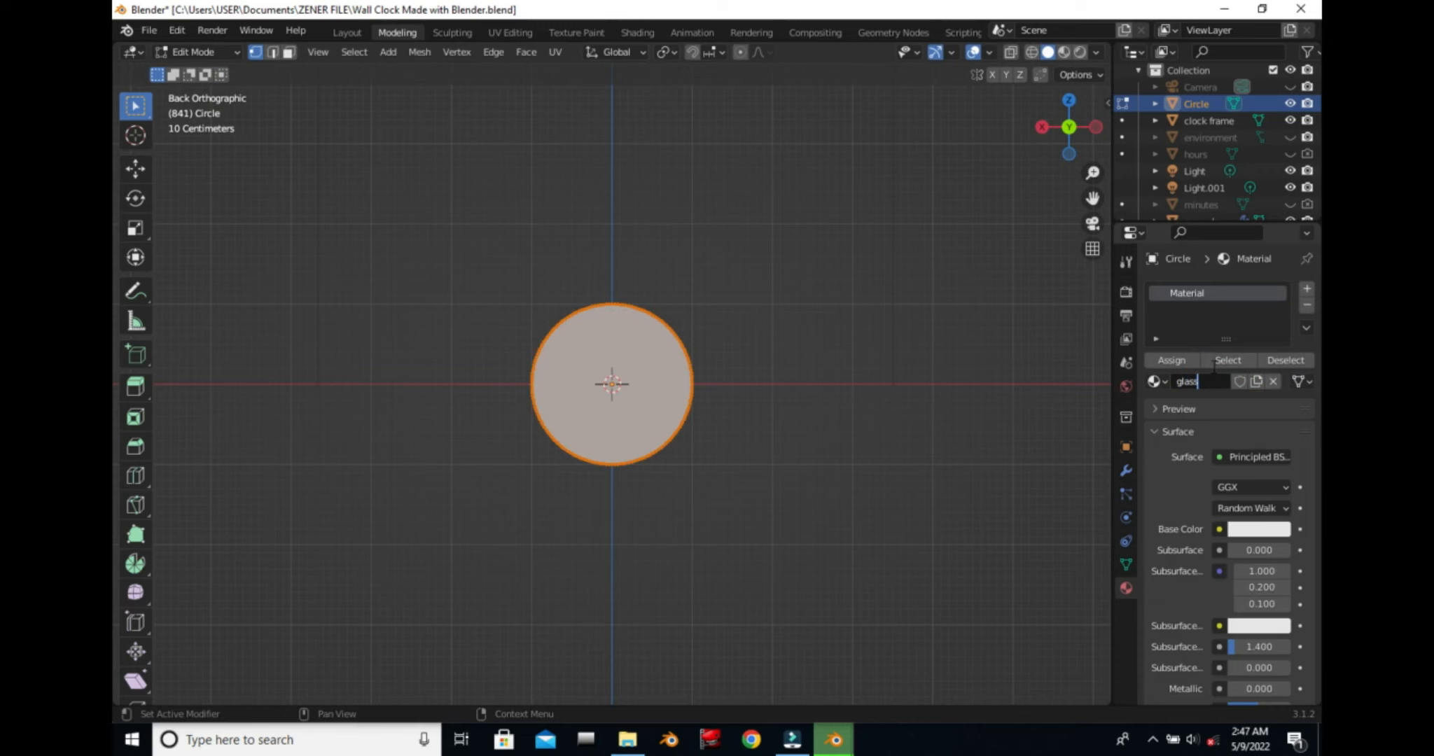
pyautogui.press('Return')
pyautogui.click(1267, 529)
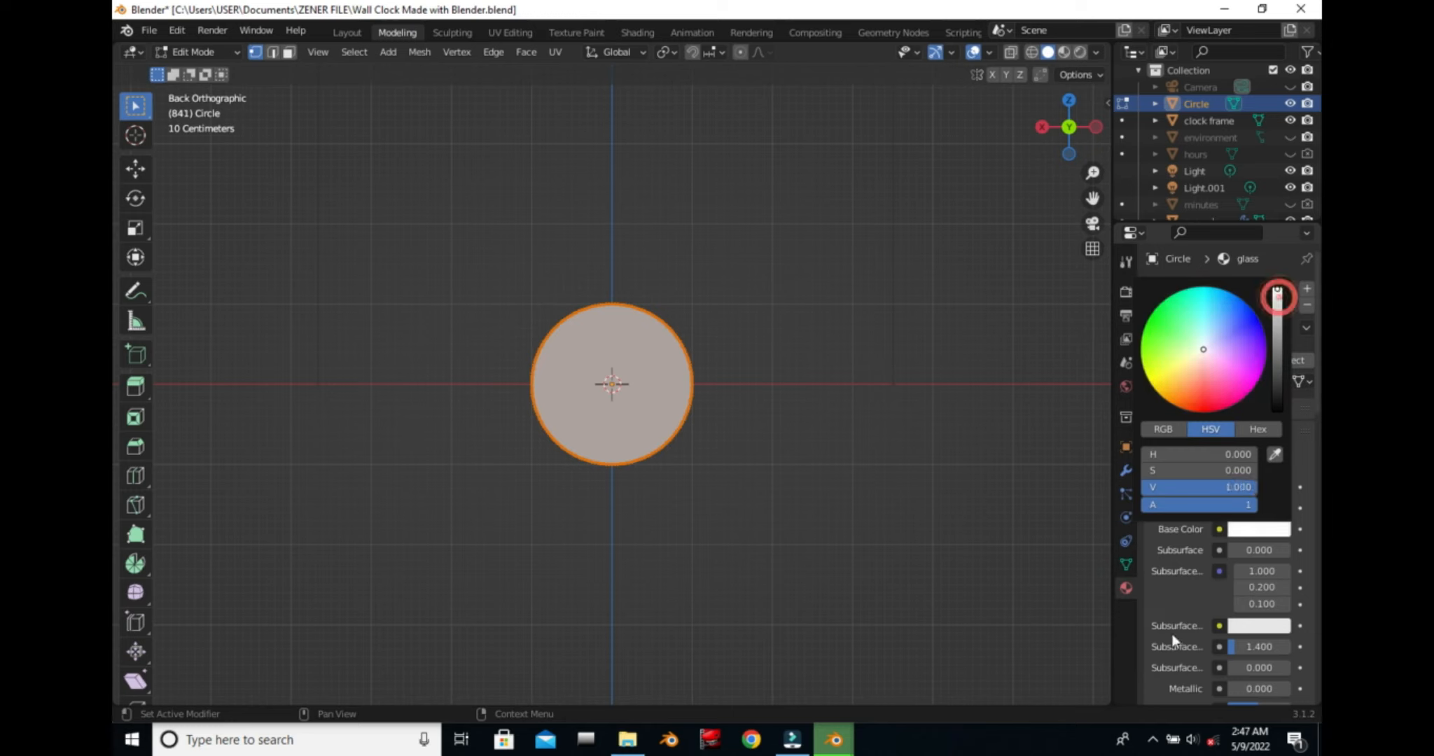
# Set the glass material's IOR to 1.1 and its transmission to 1.
pyautogui.scroll(-5, 1253, 622)
pyautogui.scroll(-6, 1253, 622)
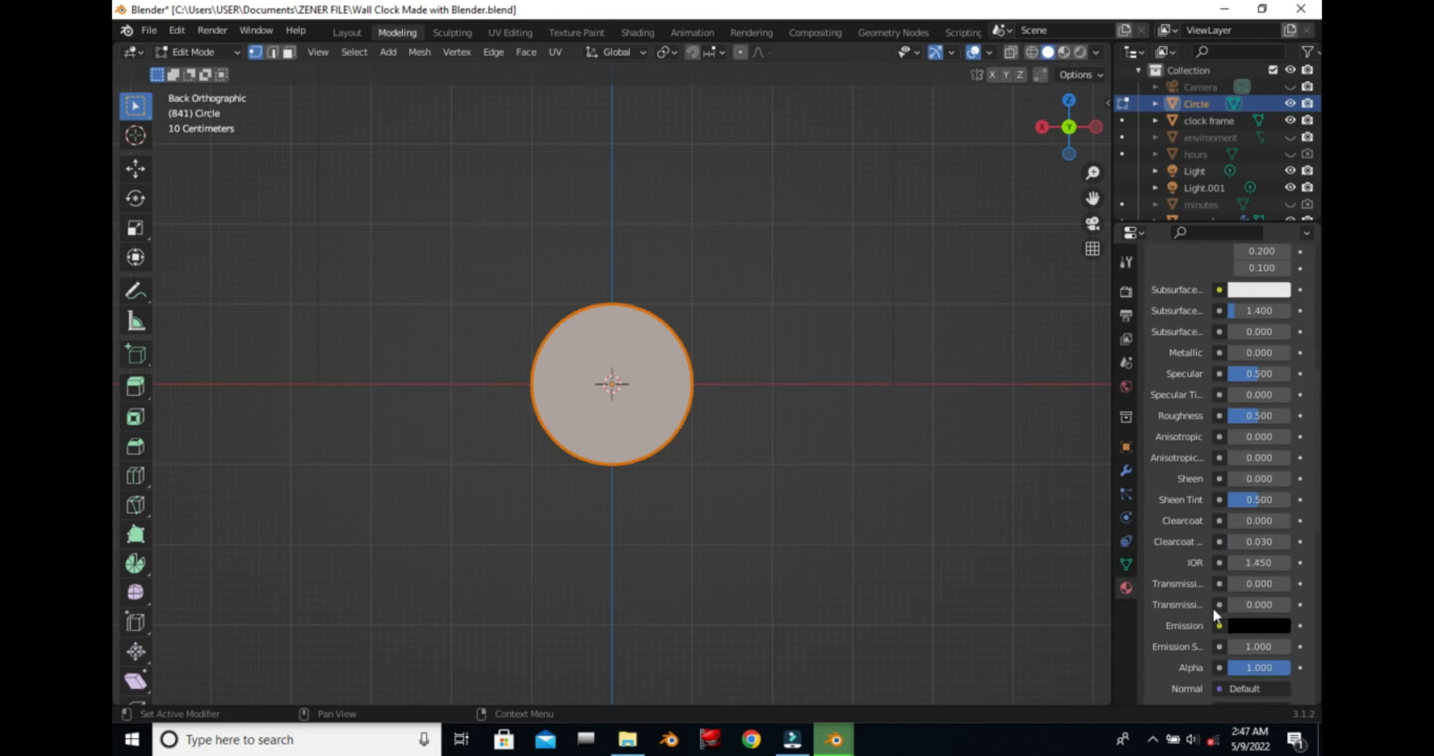
pyautogui.click(1257, 562)
pyautogui.write('1.1')
pyautogui.click(1274, 581)
pyautogui.write('1')
pyautogui.press('Return')
# Examine the glass material's displacement and Viewport Display settings, including its blend and shadow modes.
pyautogui.scroll(-4, 1217, 634)
pyautogui.scroll(-5, 1219, 635)
pyautogui.click(1222, 636)
pyautogui.scroll(-3, 1225, 630)
pyautogui.scroll(4, 1251, 552)
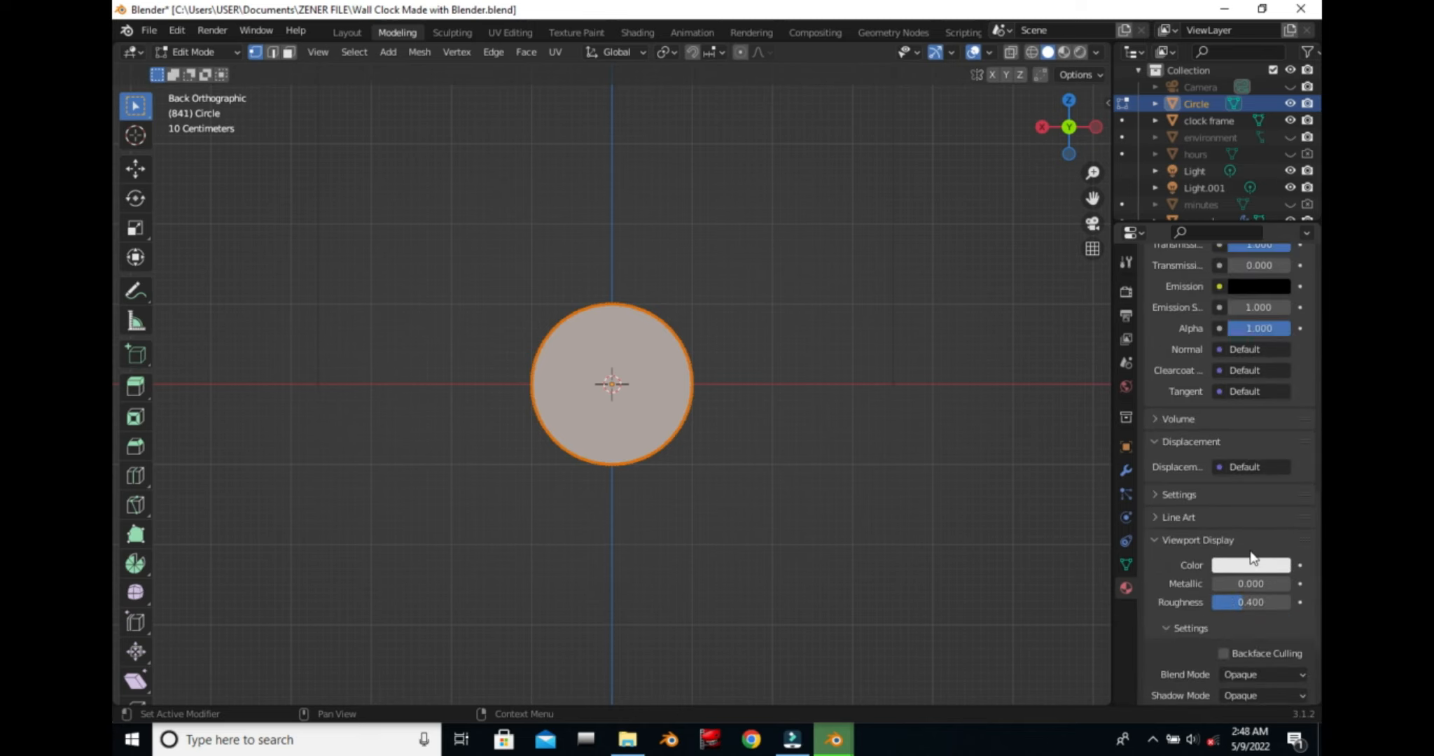
pyautogui.scroll(-4, 1250, 547)
pyautogui.scroll(20, 1251, 549)
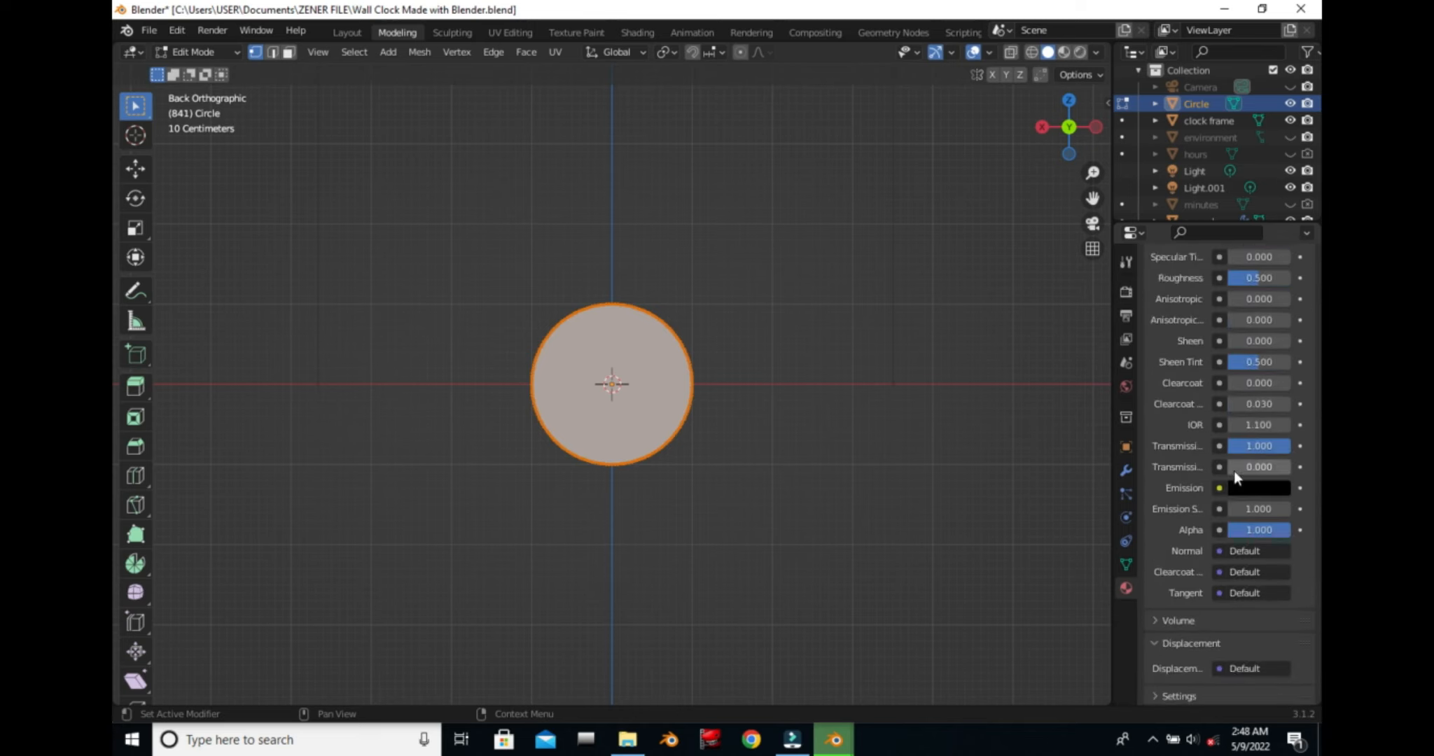
# Unhide the environment wall and preview the glass-covered clock in rendered shading, back in Object Mode.
pyautogui.click(1290, 138)
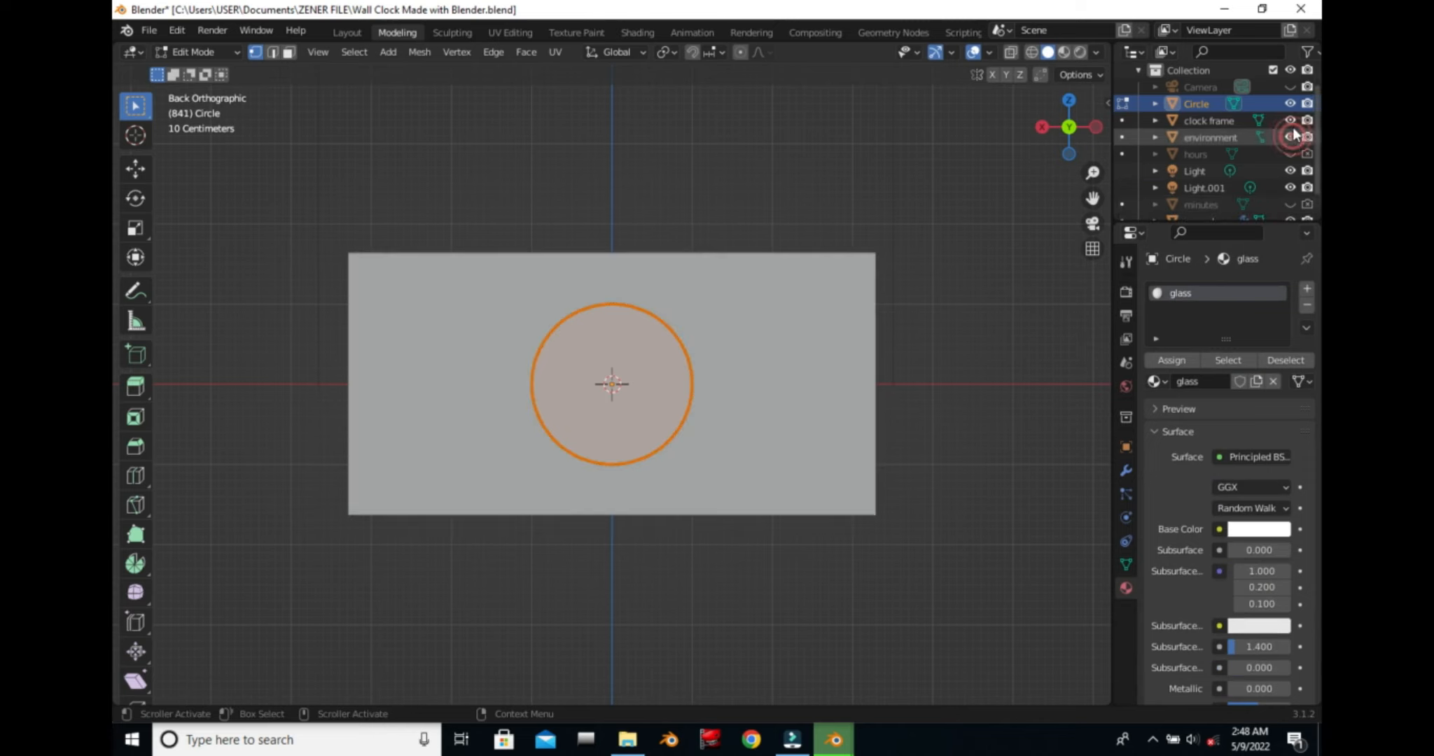
pyautogui.click(1078, 54)
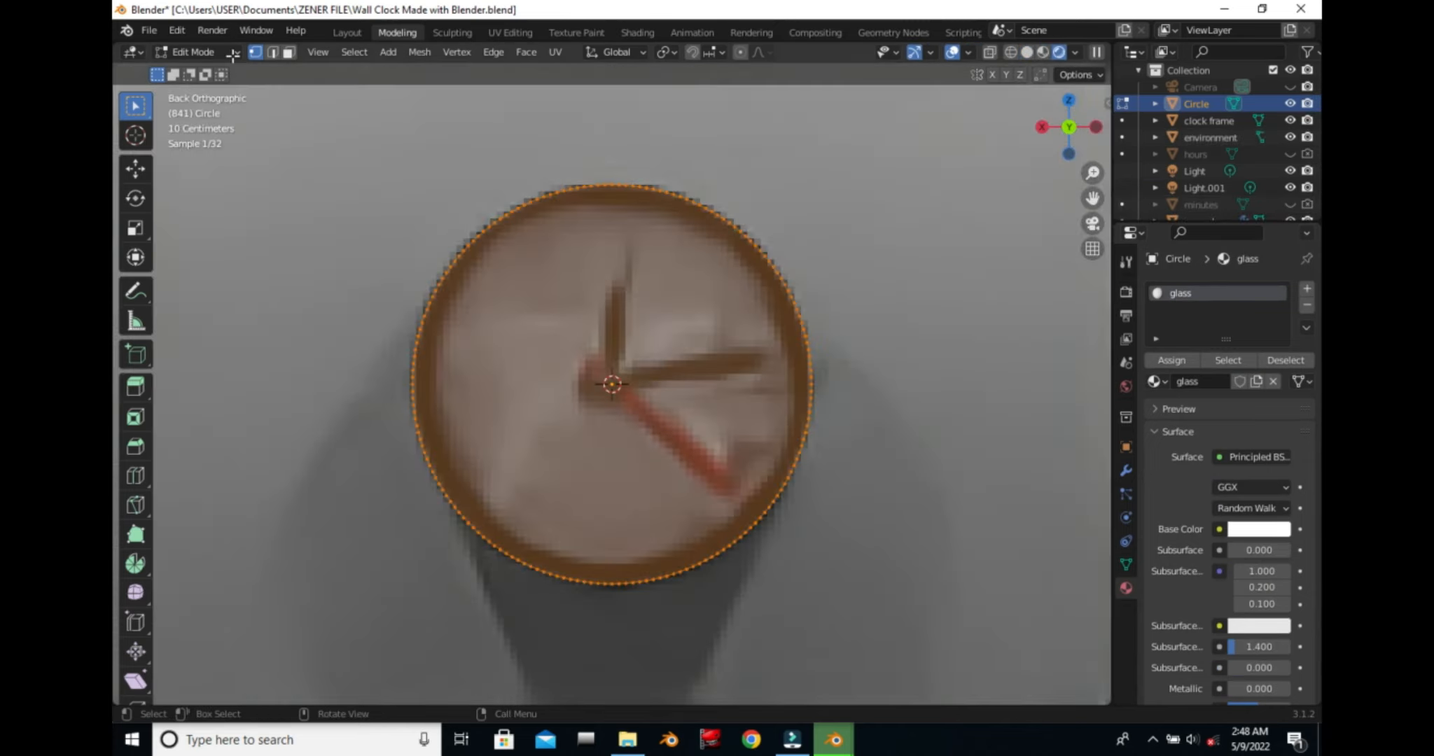
pyautogui.click(233, 53)
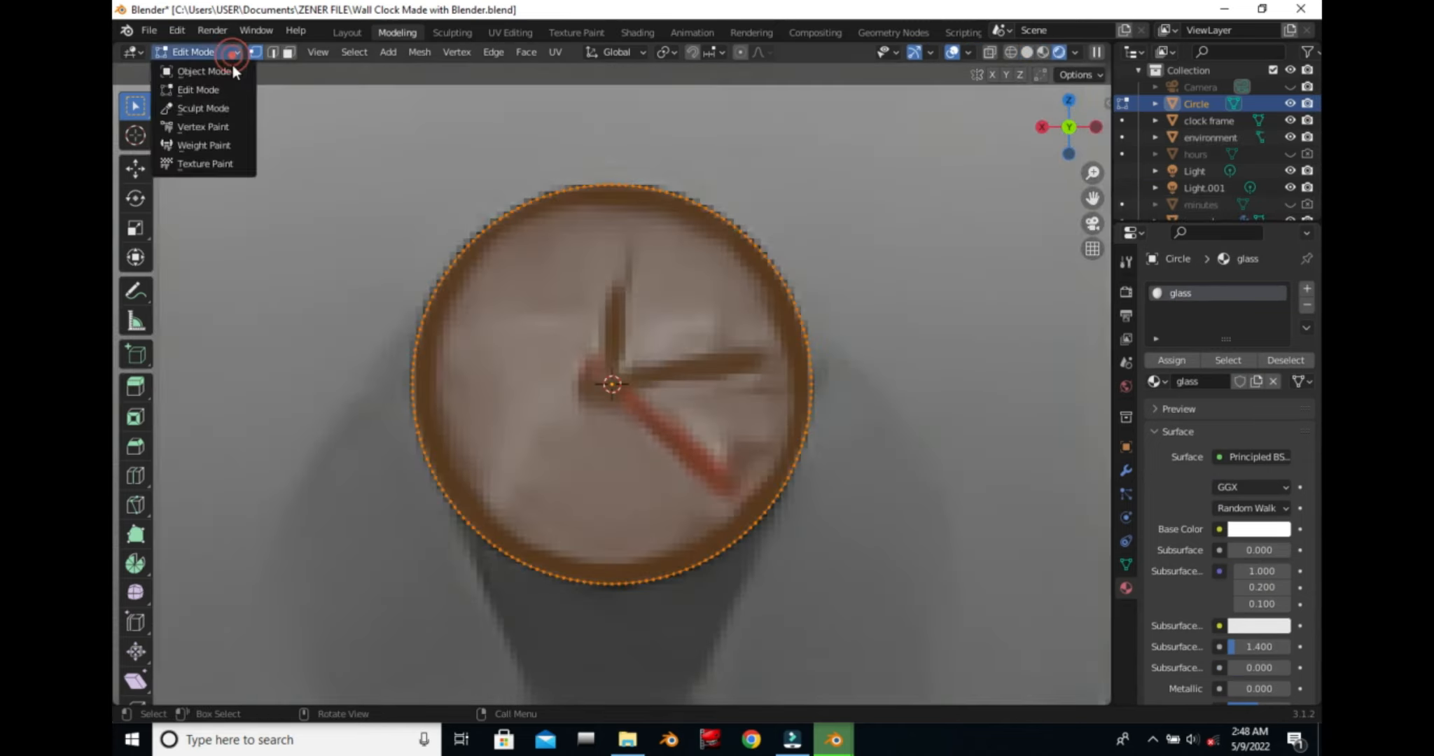
pyautogui.click(233, 65)
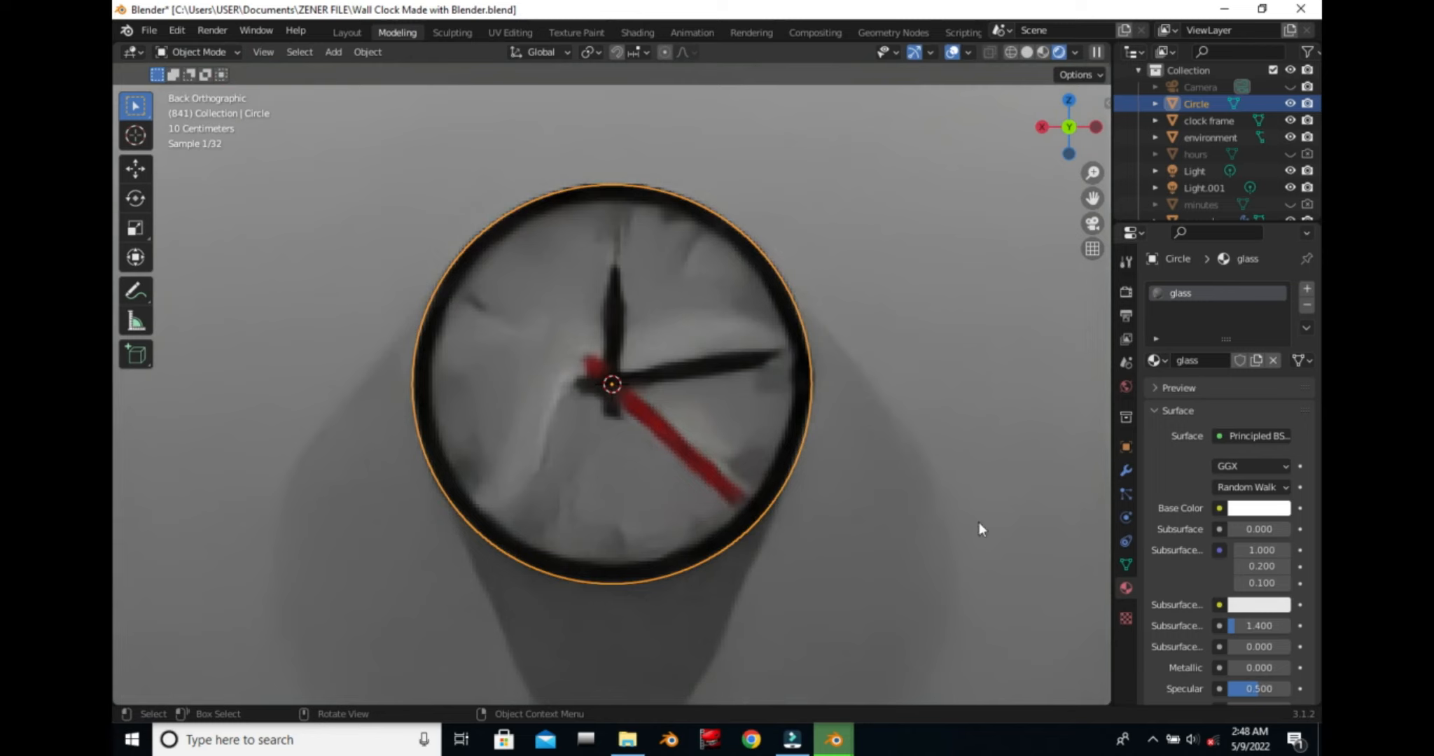
pyautogui.click(1152, 741)
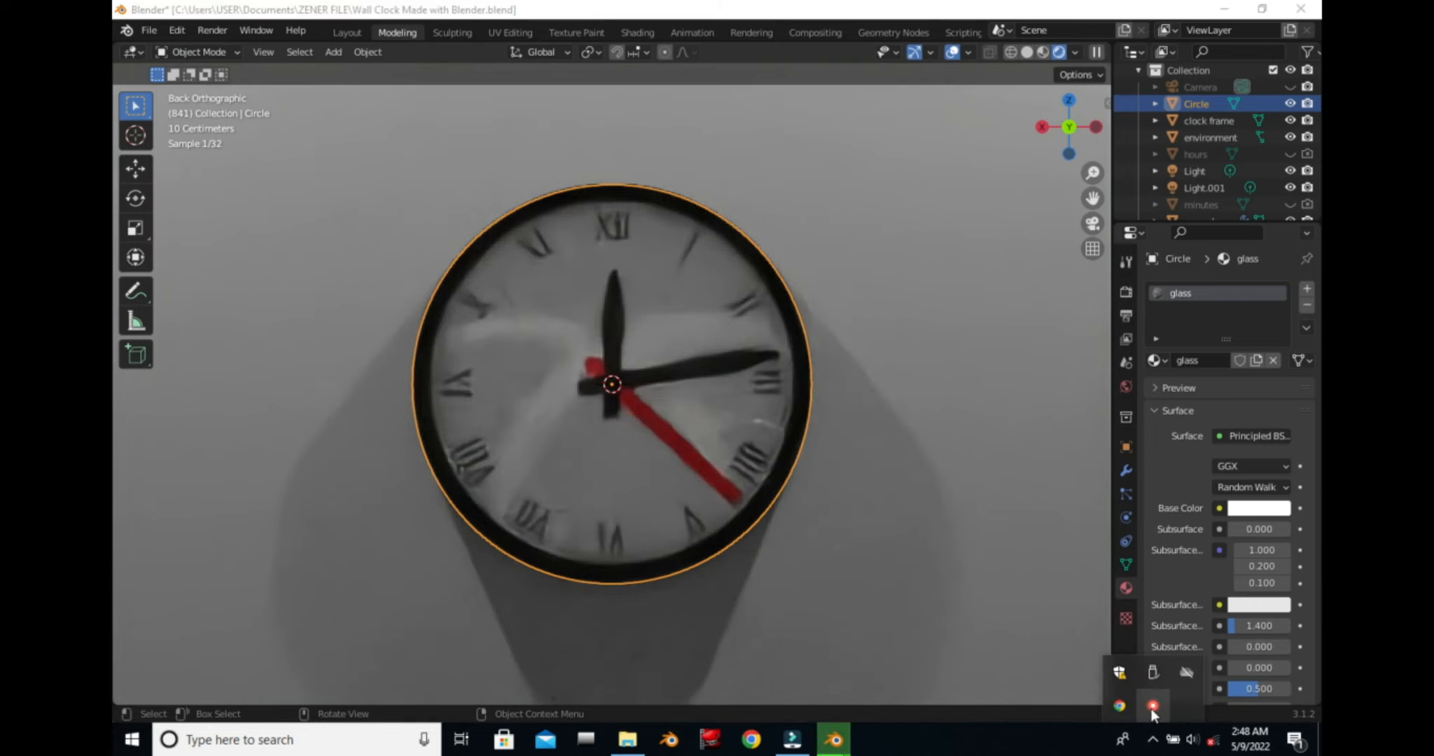
pyautogui.rightClick(1152, 708)
pyautogui.click(1176, 714)
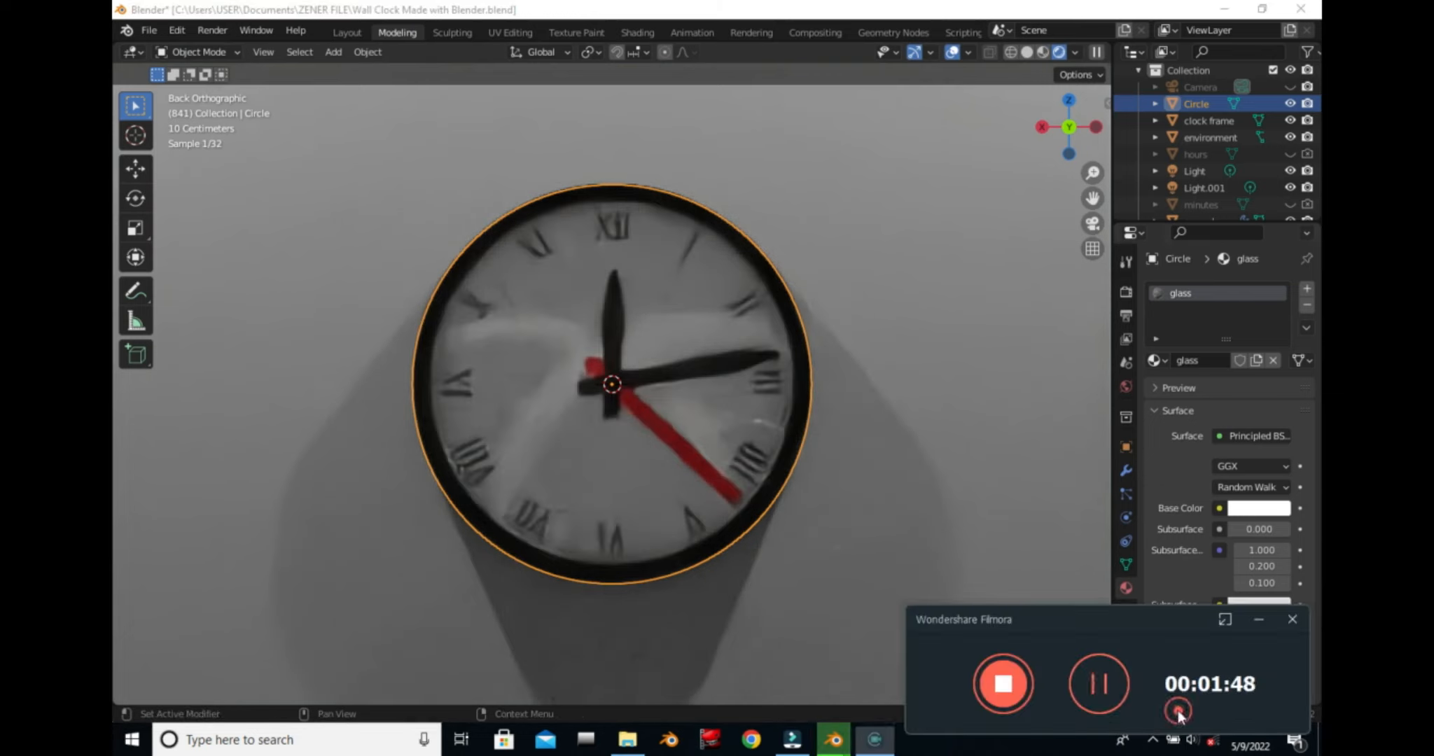
pyautogui.click(1090, 683)
pyautogui.click(1228, 619)
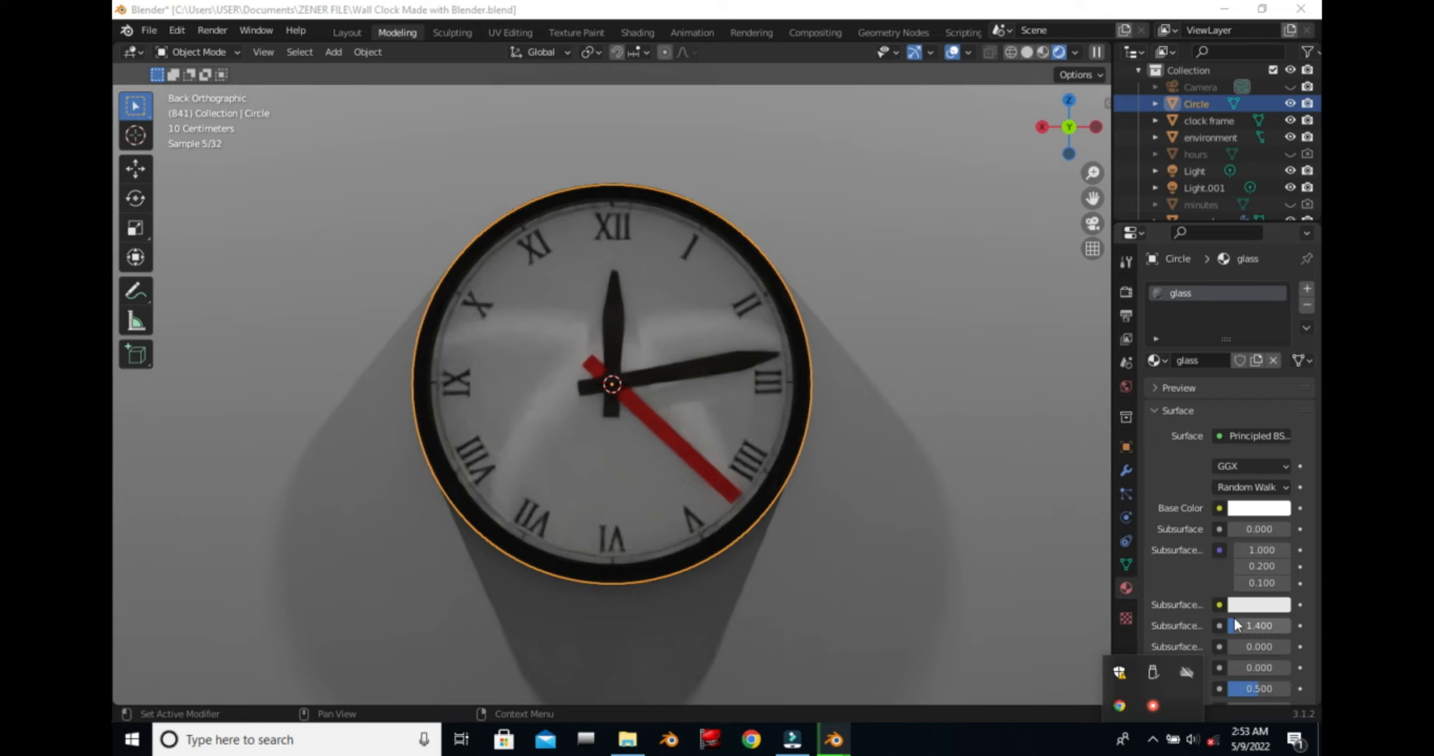
pyautogui.click(1152, 739)
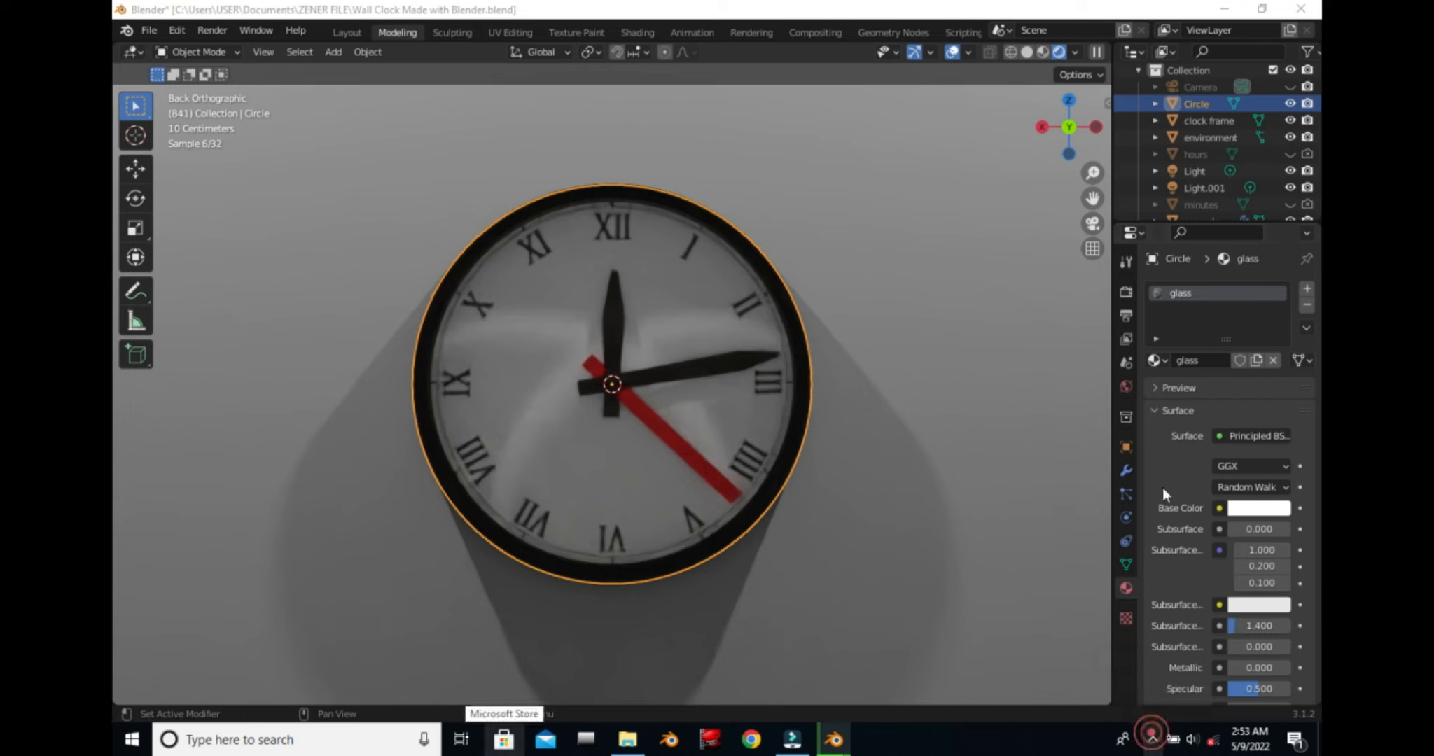
# Rename the Circle object as glass.
pyautogui.click(1206, 104)
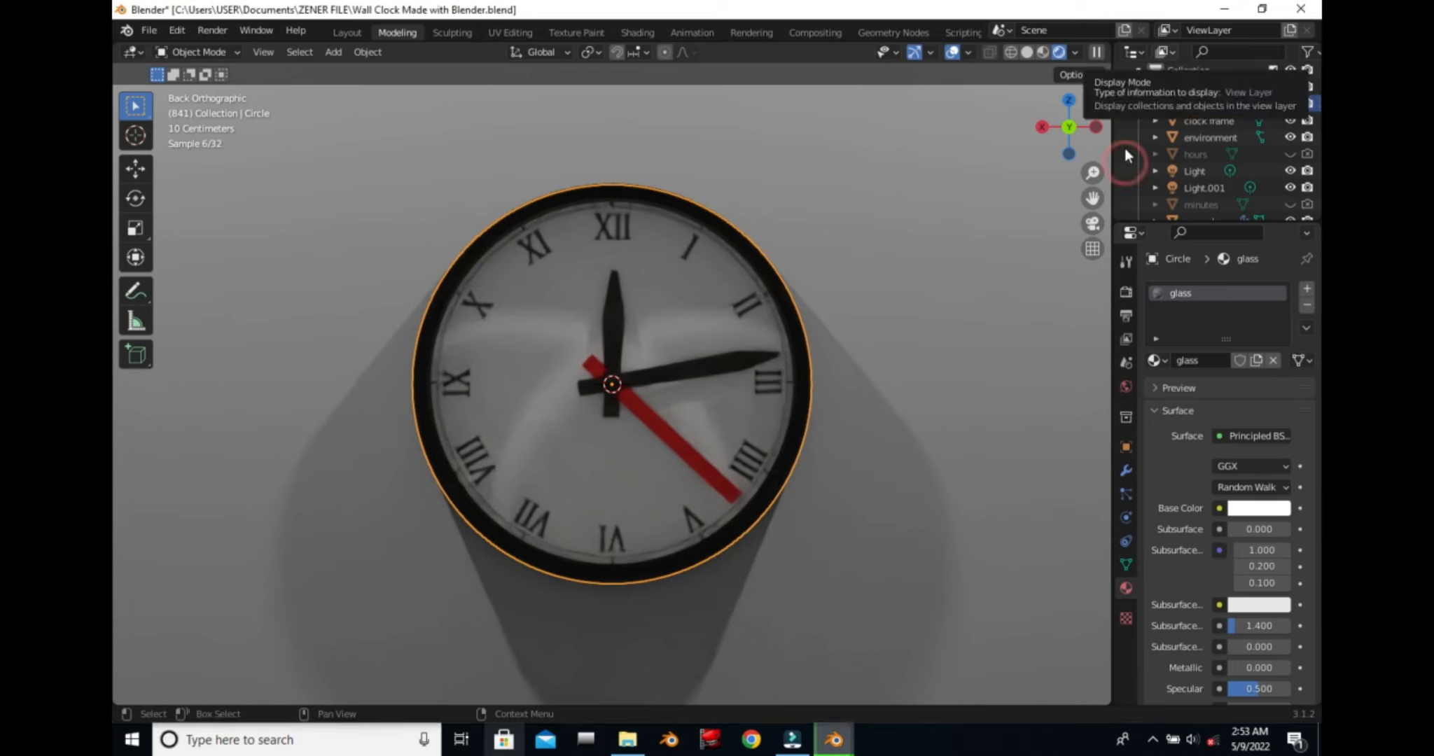
pyautogui.press('F2')
pyautogui.write('glass')
pyautogui.press('Return')
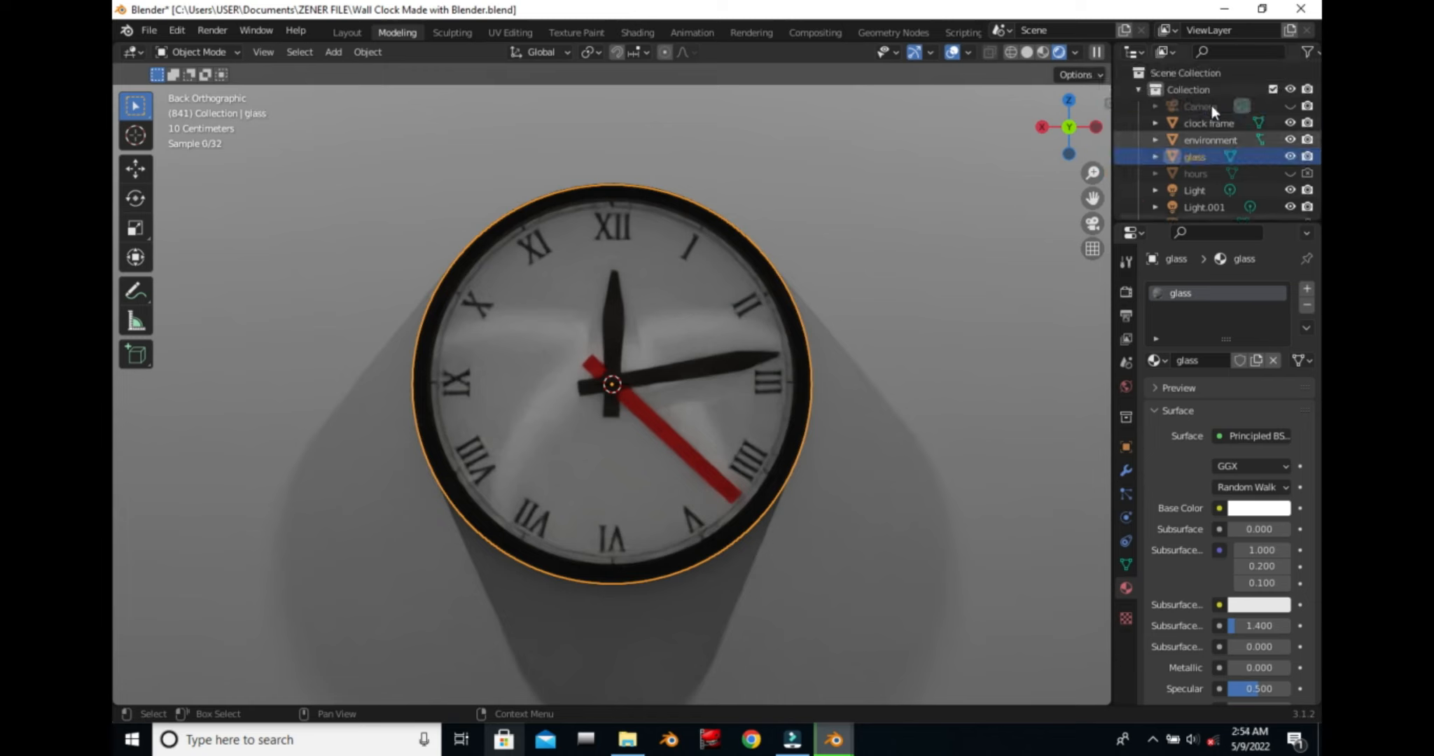
pyautogui.click(1151, 739)
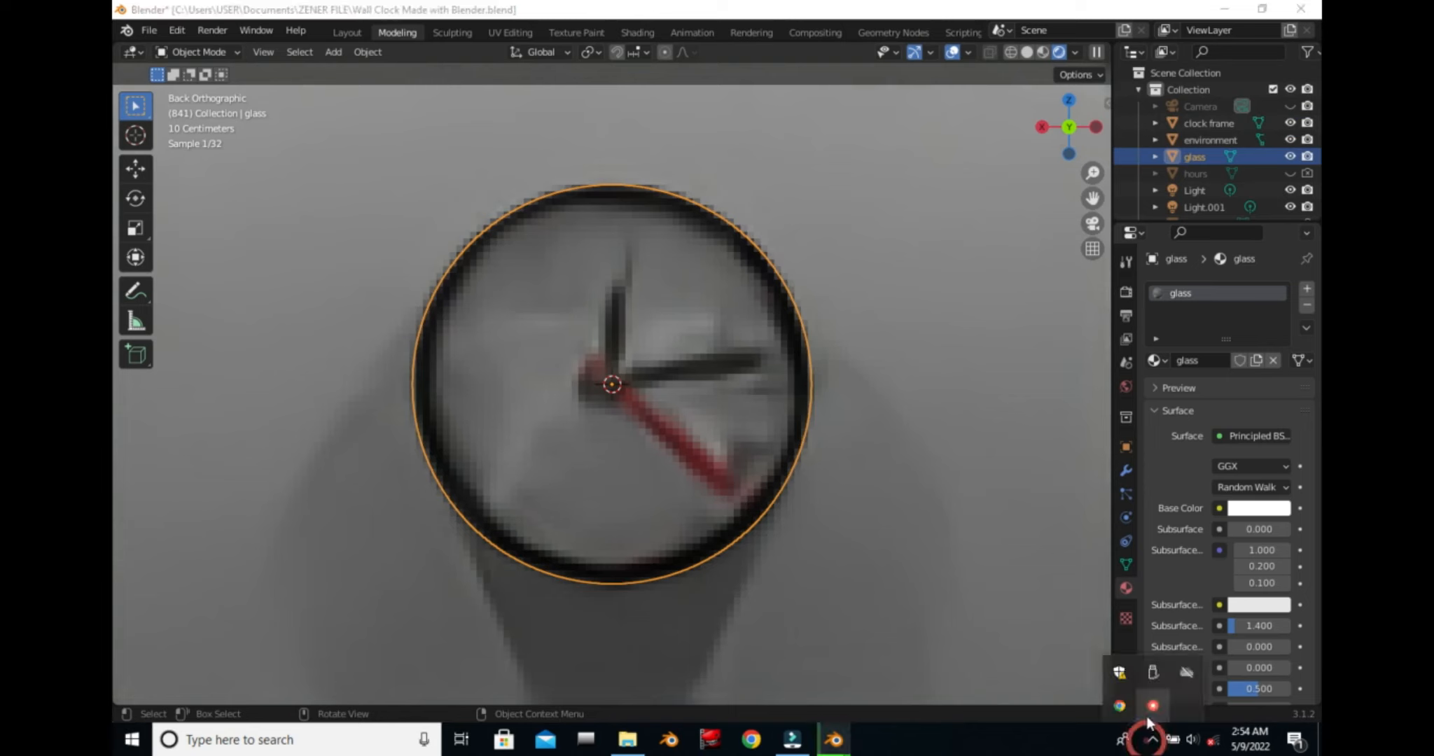
pyautogui.rightClick(1147, 705)
pyautogui.click(1162, 675)
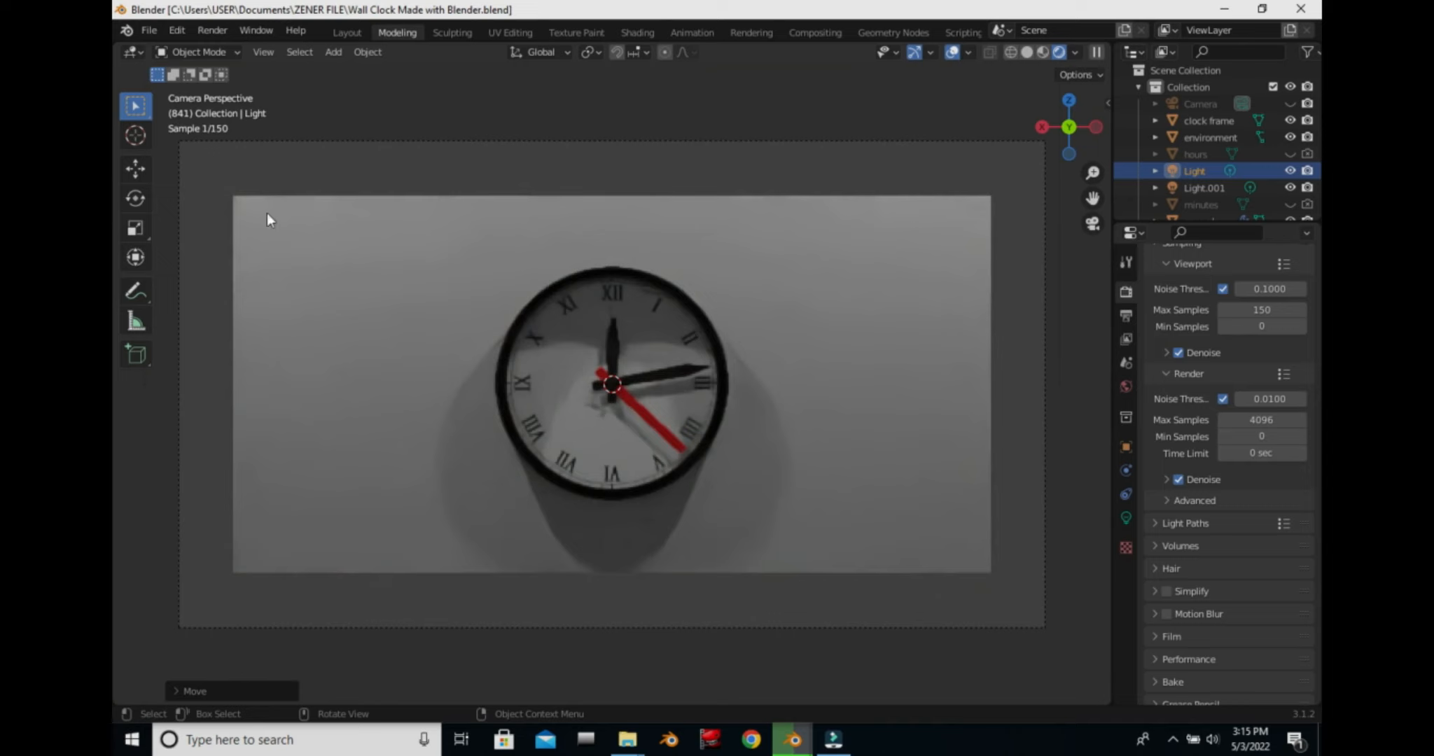
# Start rendering the clock scene as an animation.
pyautogui.click(157, 35)
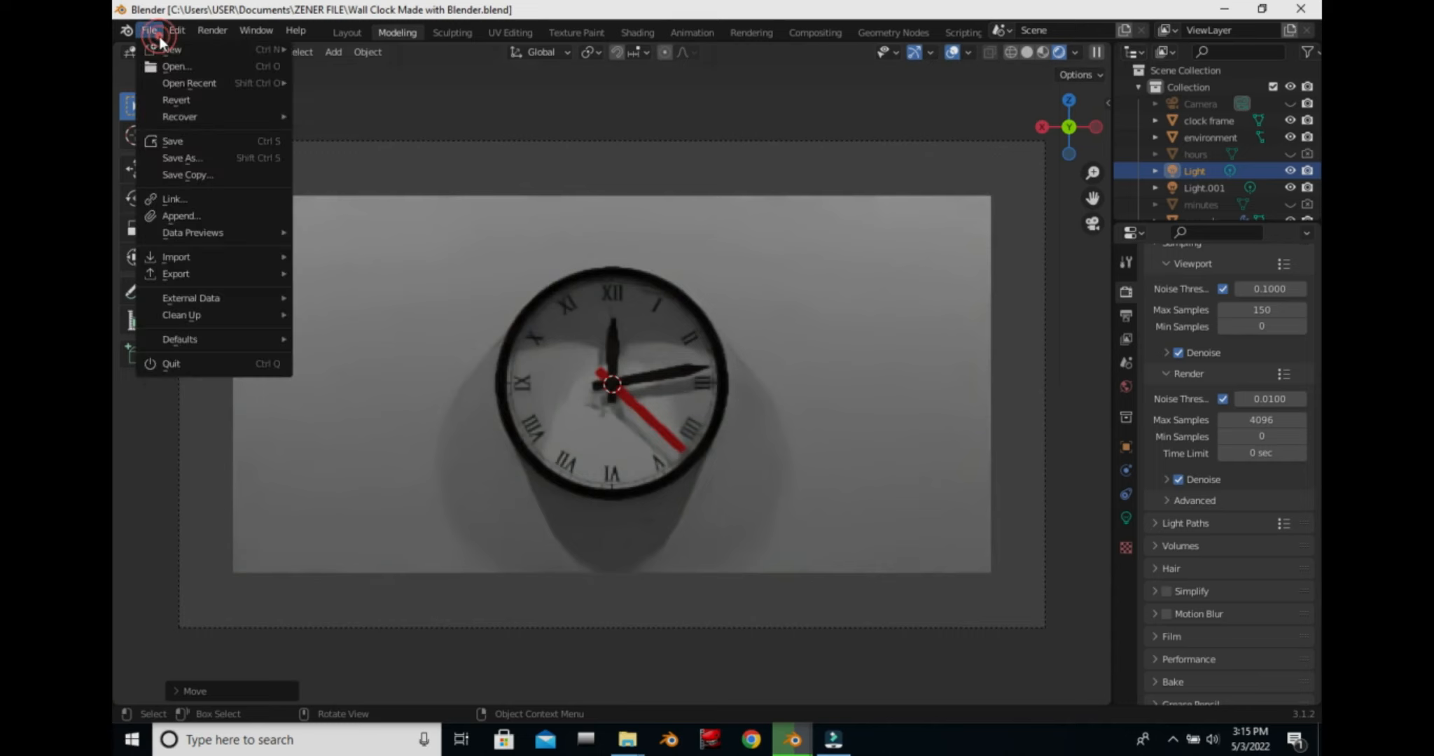
pyautogui.click(220, 31)
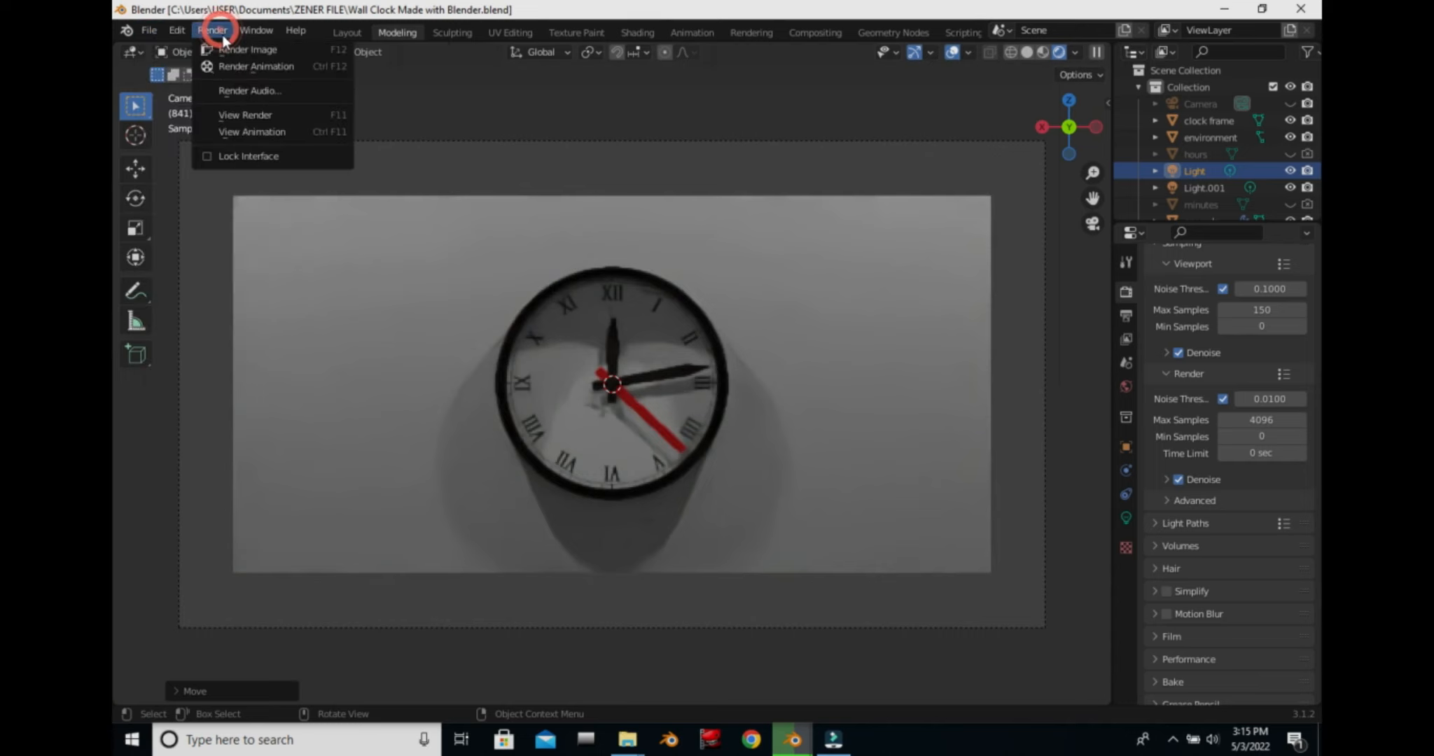
pyautogui.click(282, 65)
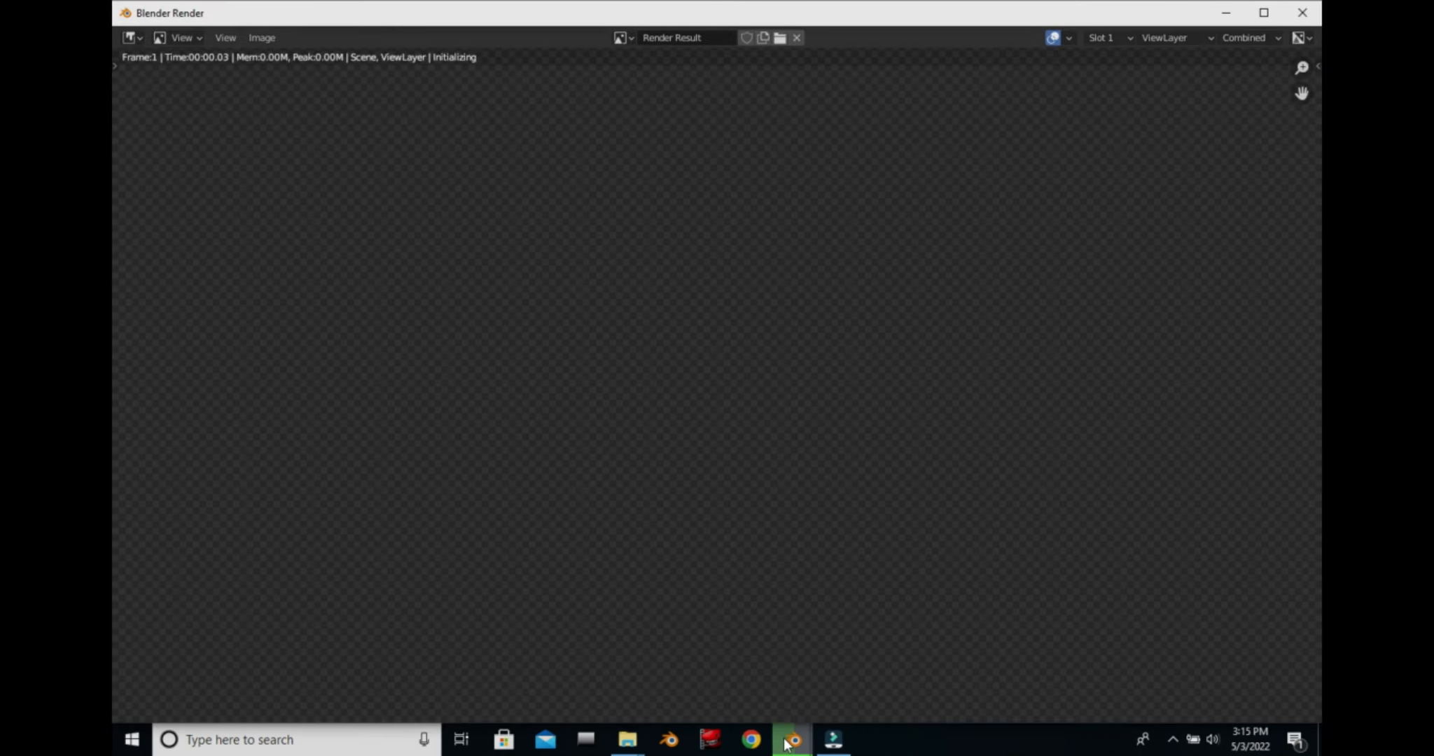
pyautogui.moveTo(791, 736)
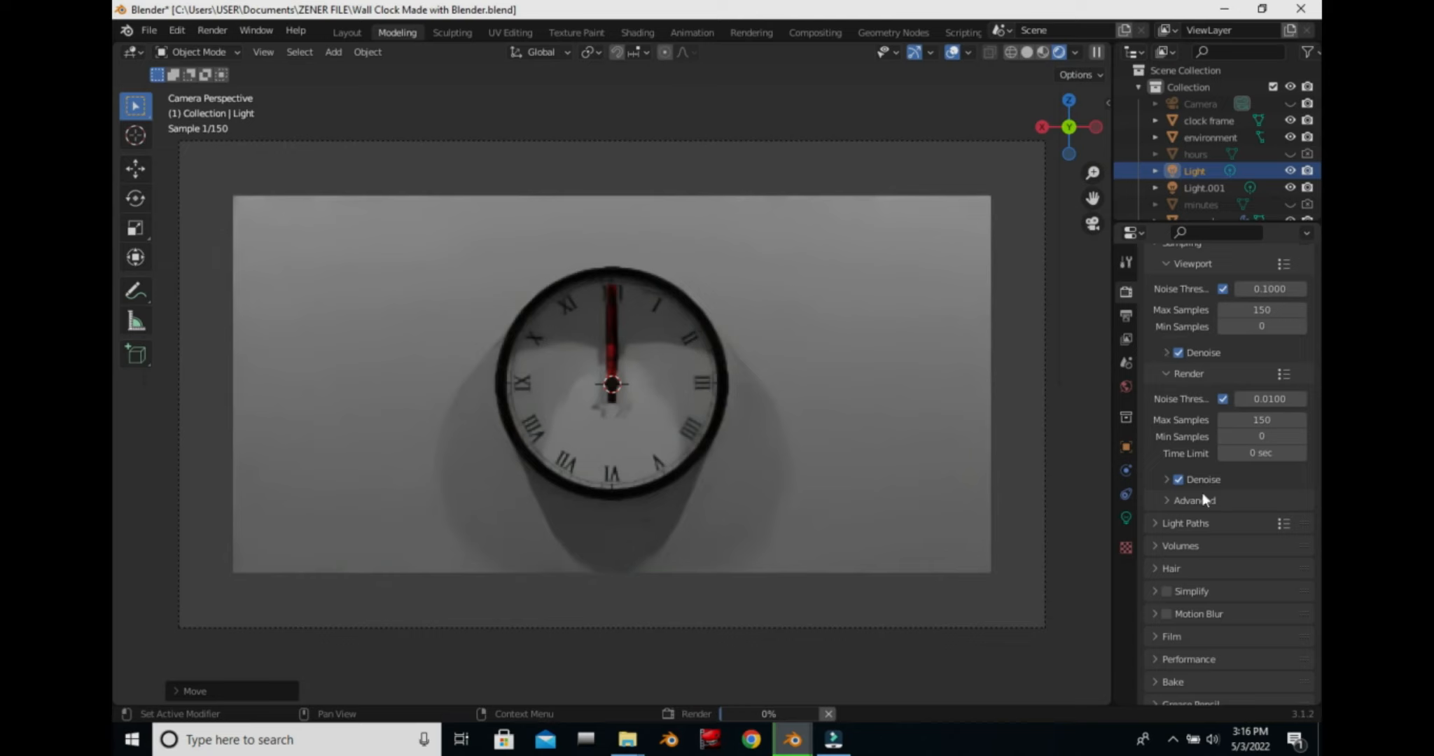
# Collapse the Viewport and Render sampling settings and cancel the running animation render.
pyautogui.scroll(-2, 1204, 498)
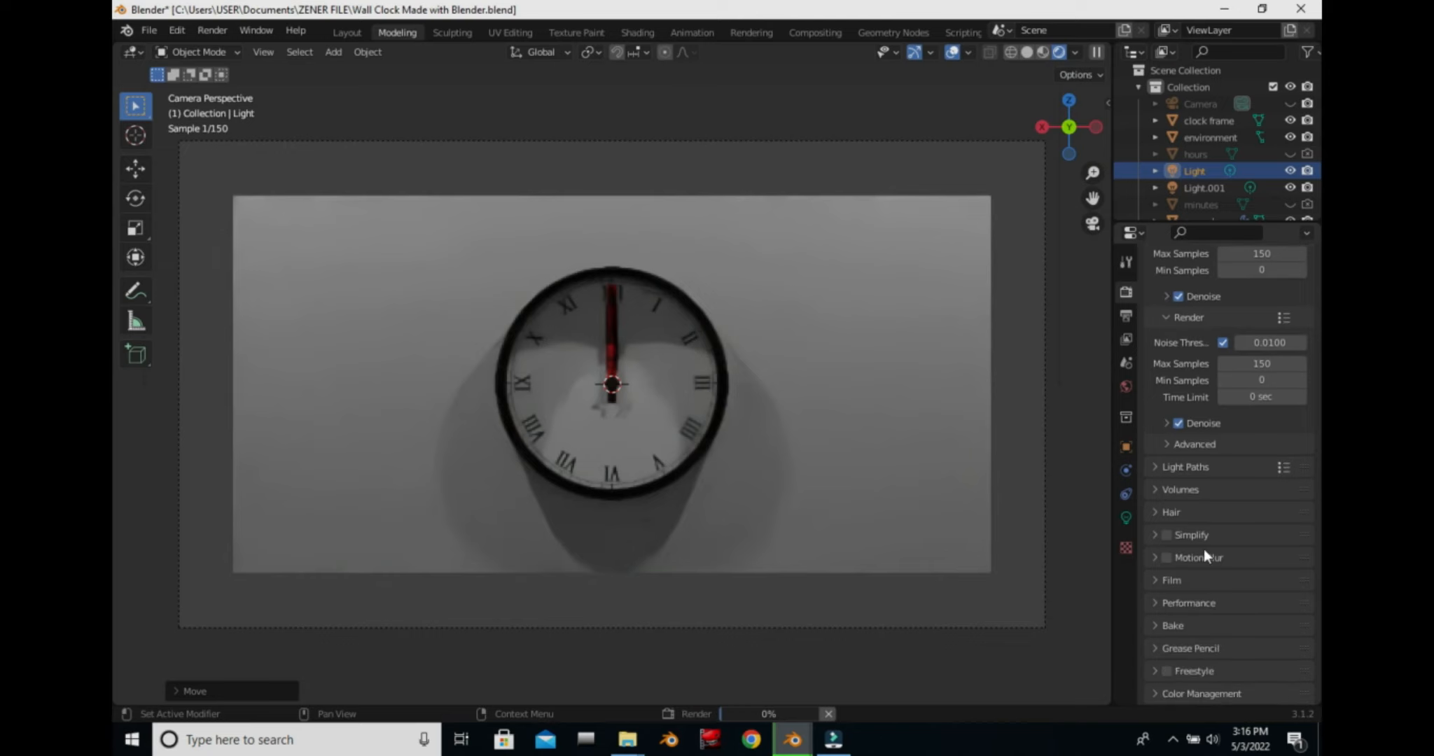
pyautogui.click(1167, 317)
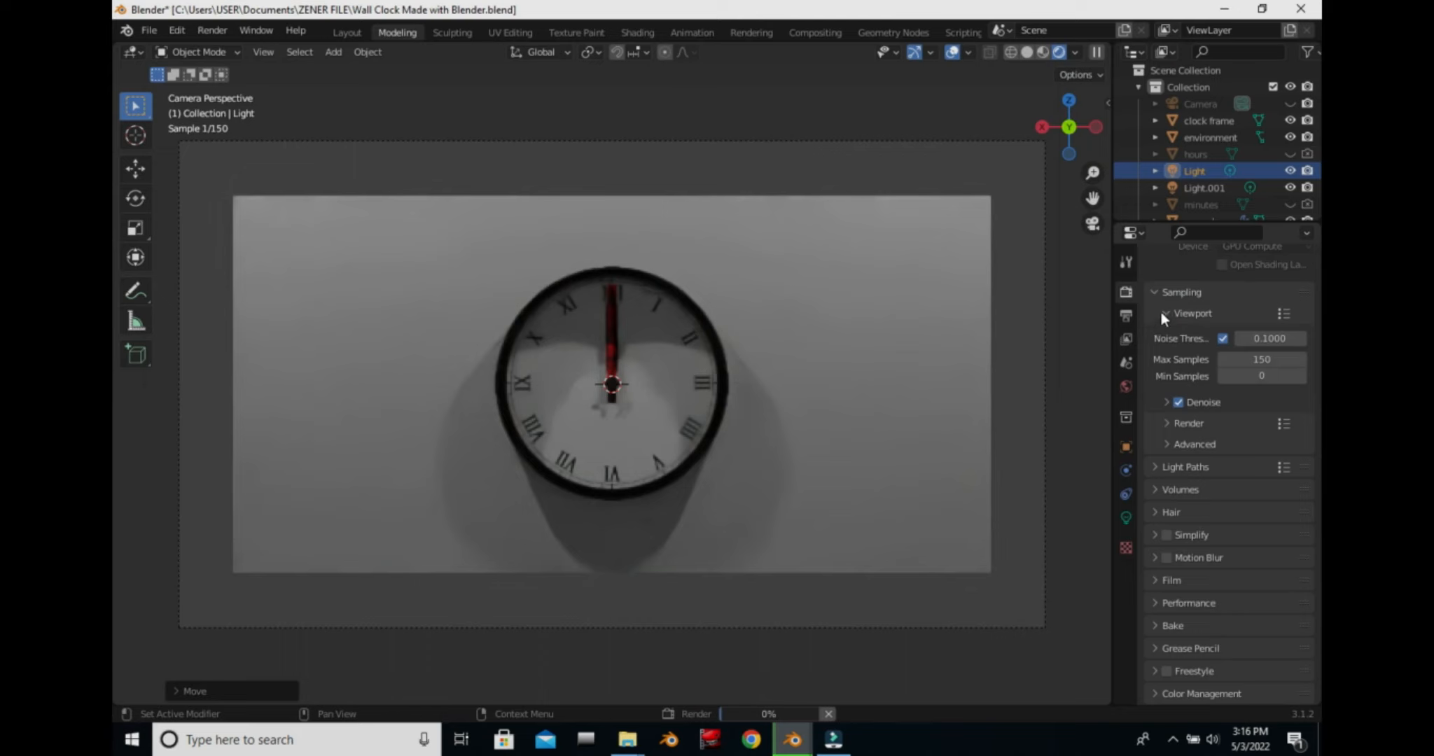
pyautogui.click(1160, 312)
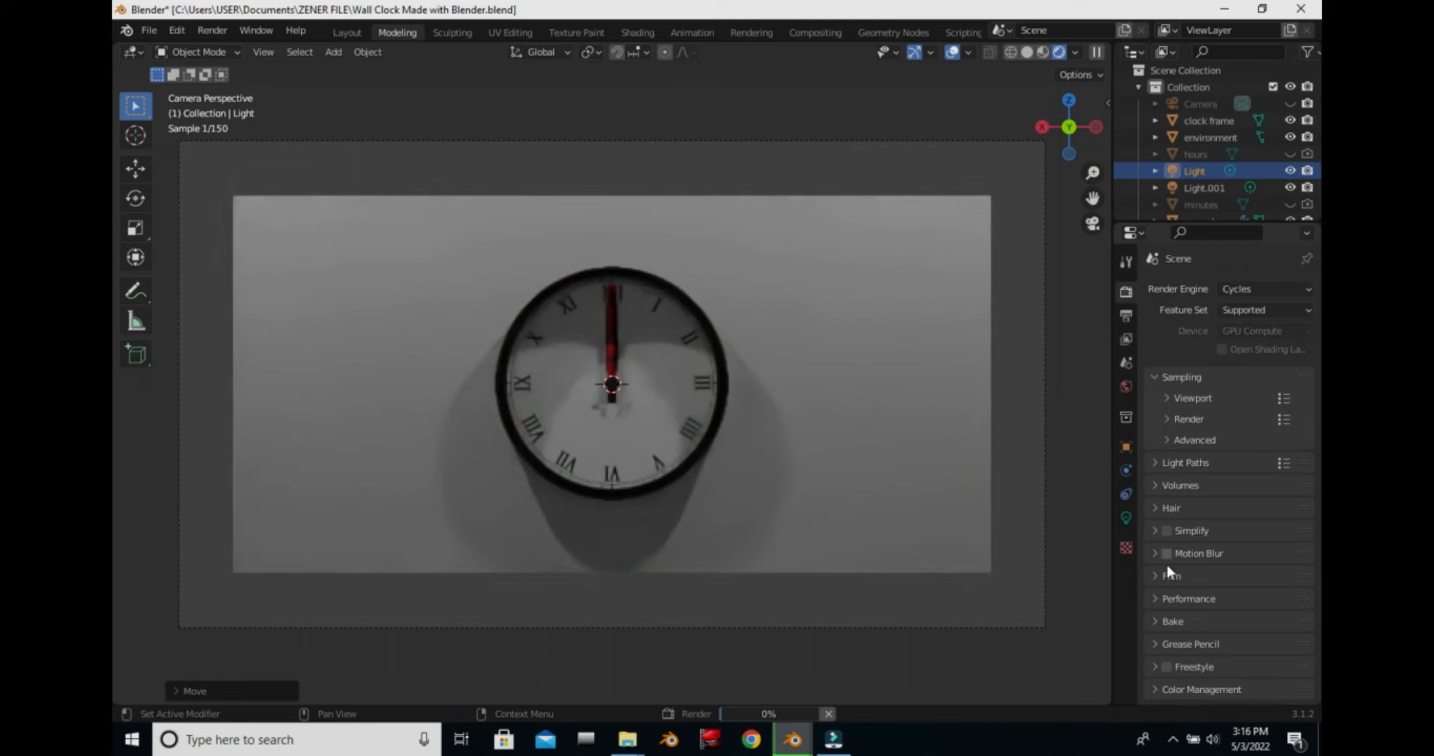
pyautogui.click(827, 714)
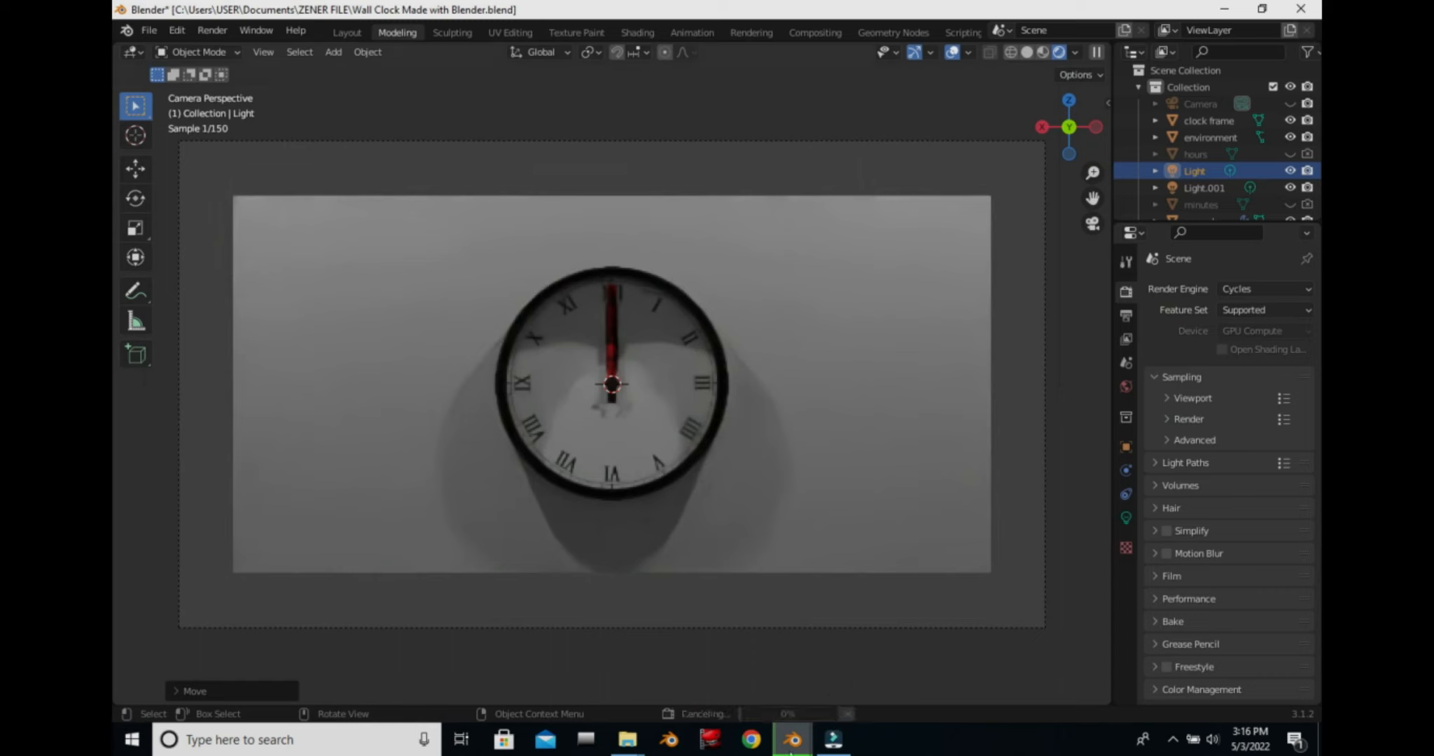
pyautogui.moveTo(791, 742)
pyautogui.moveTo(1107, 680)
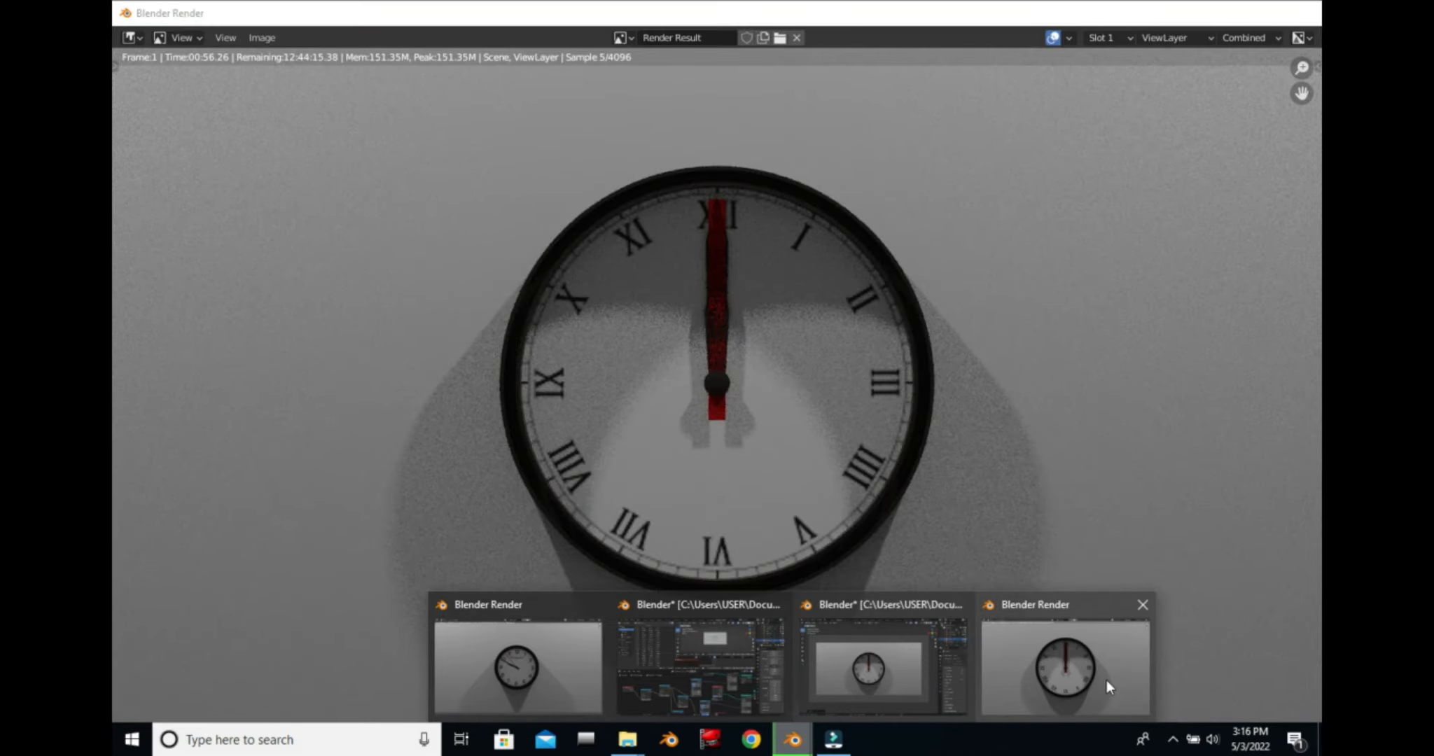
# Render a still image of the clock at the current frame, 841.
pyautogui.click(149, 30)
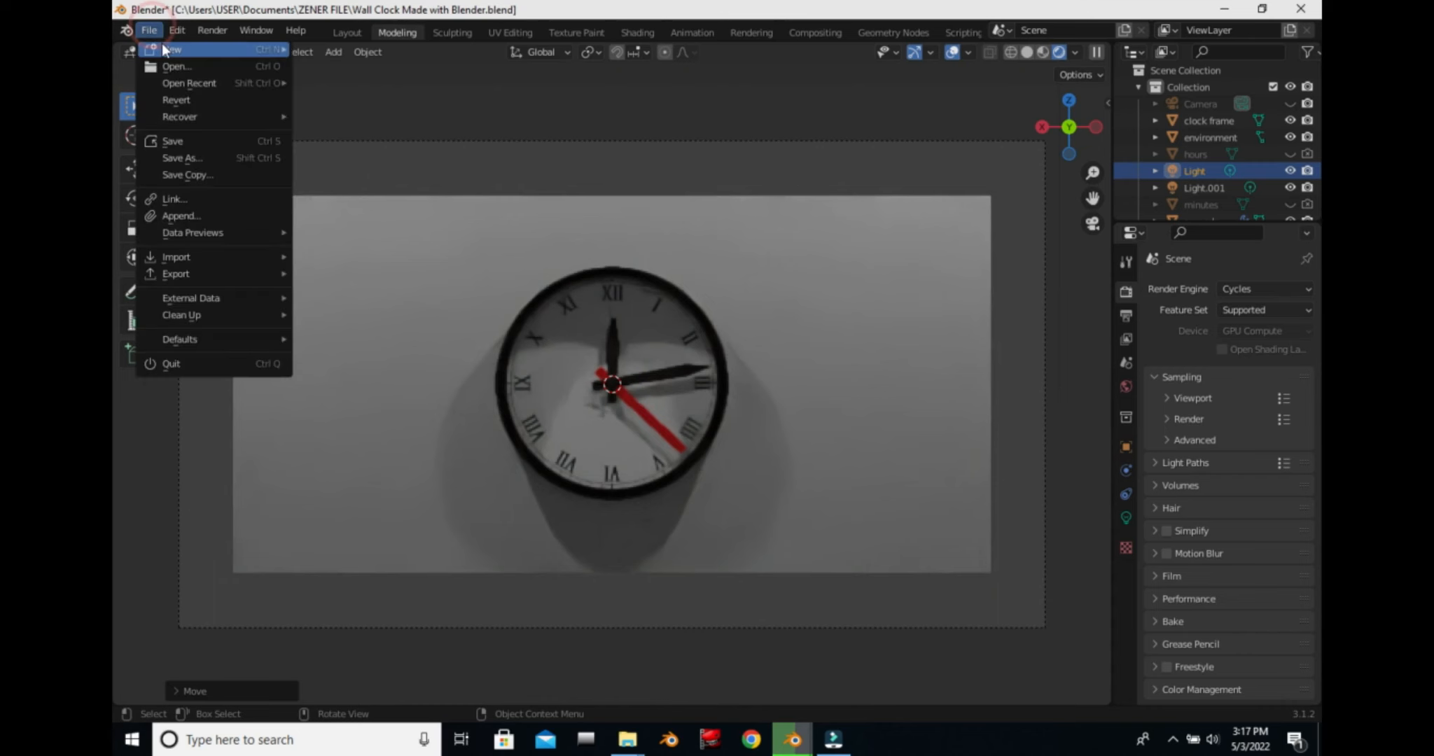
pyautogui.click(215, 30)
pyautogui.click(214, 25)
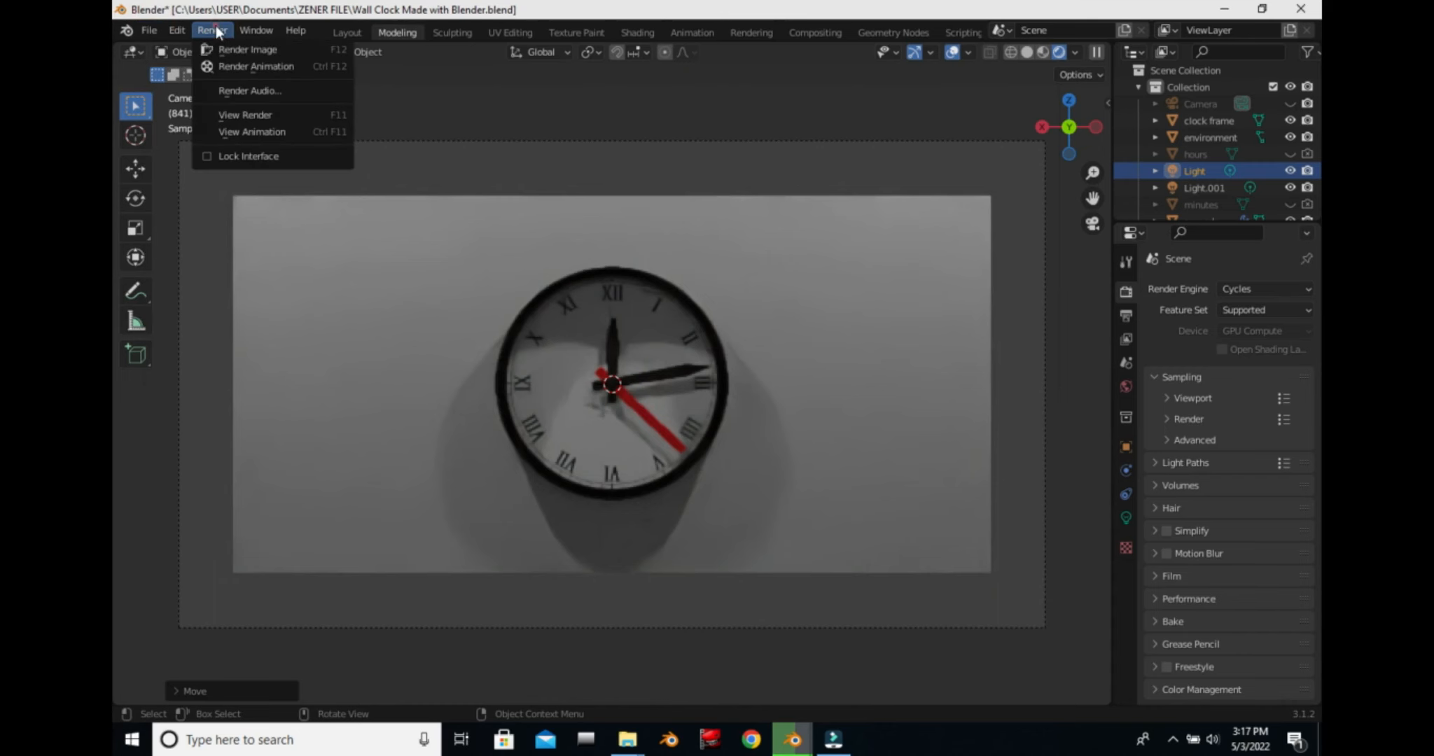
pyautogui.click(291, 47)
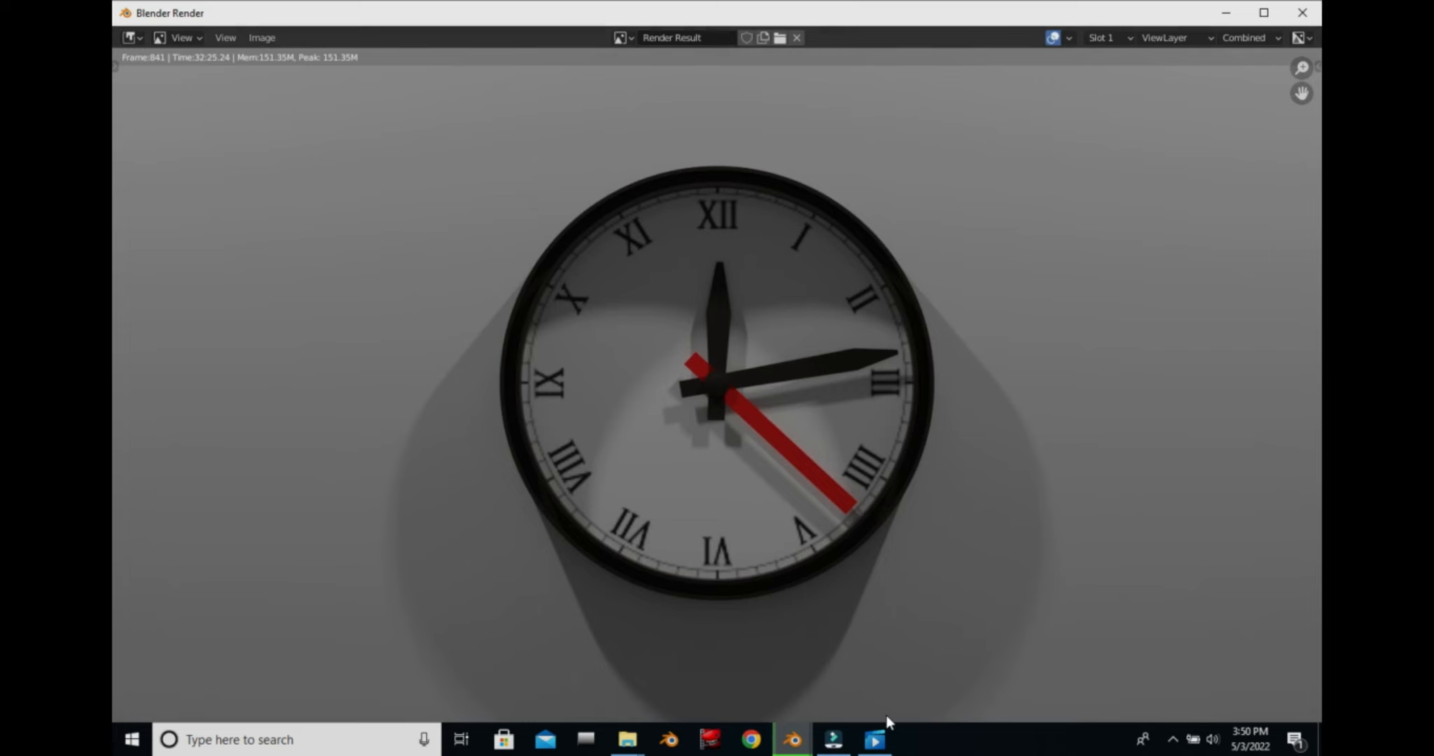
pyautogui.moveTo(888, 742)
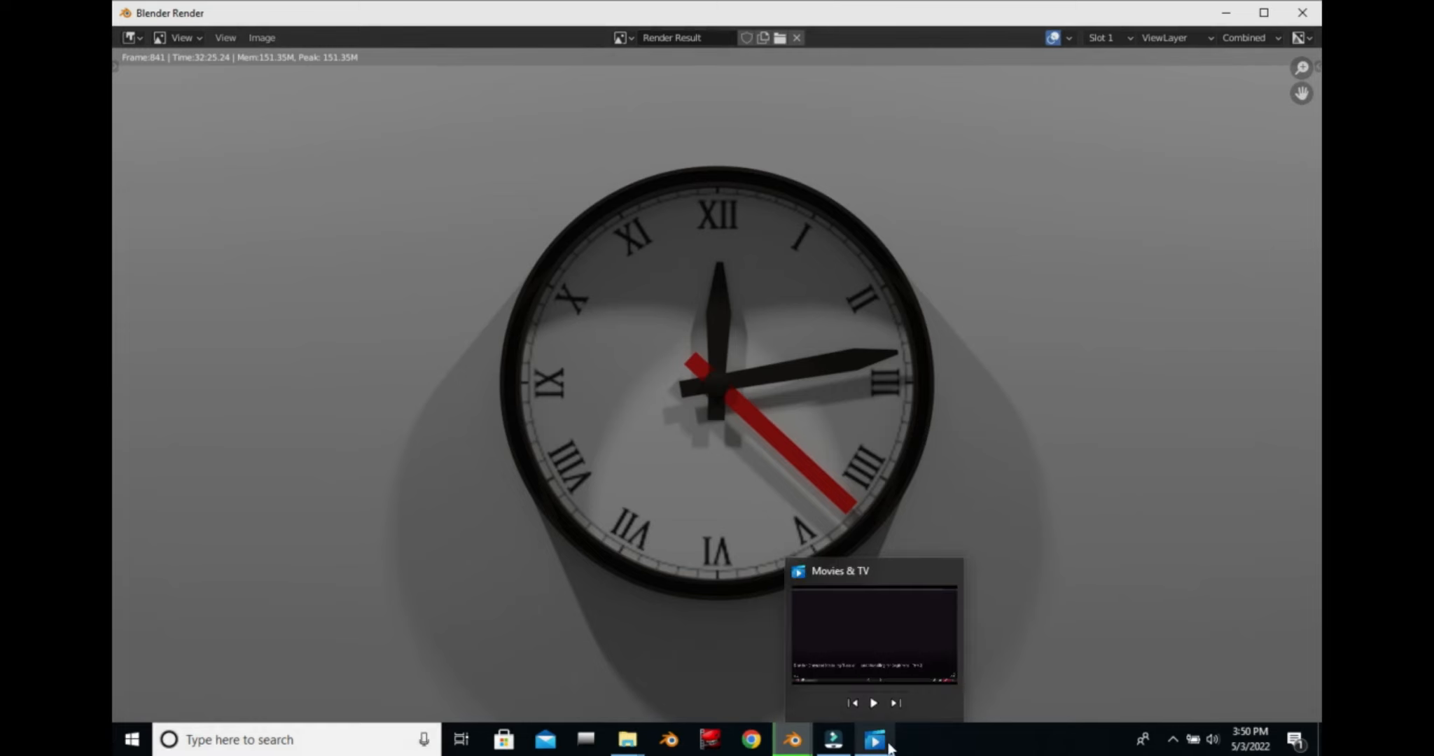
pyautogui.click(1174, 740)
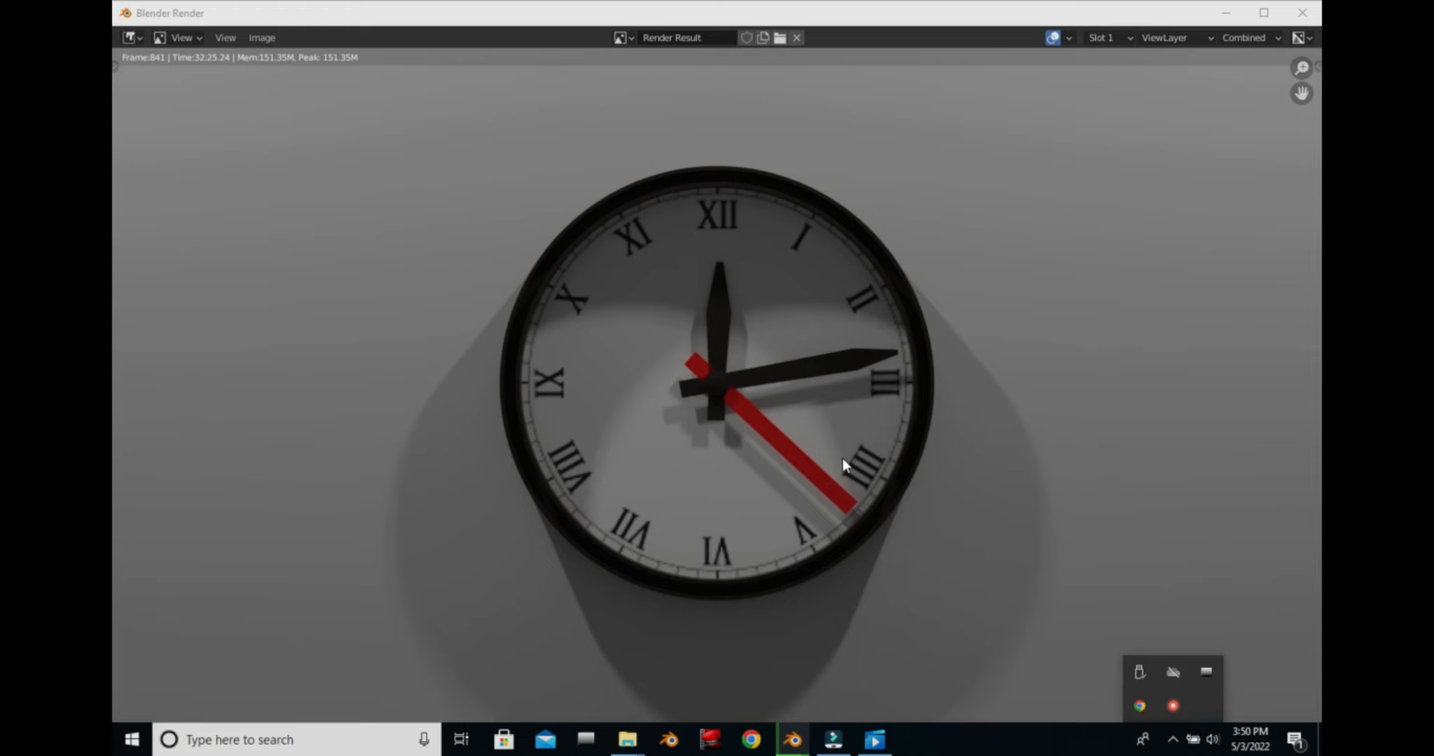
pyautogui.click(1005, 365)
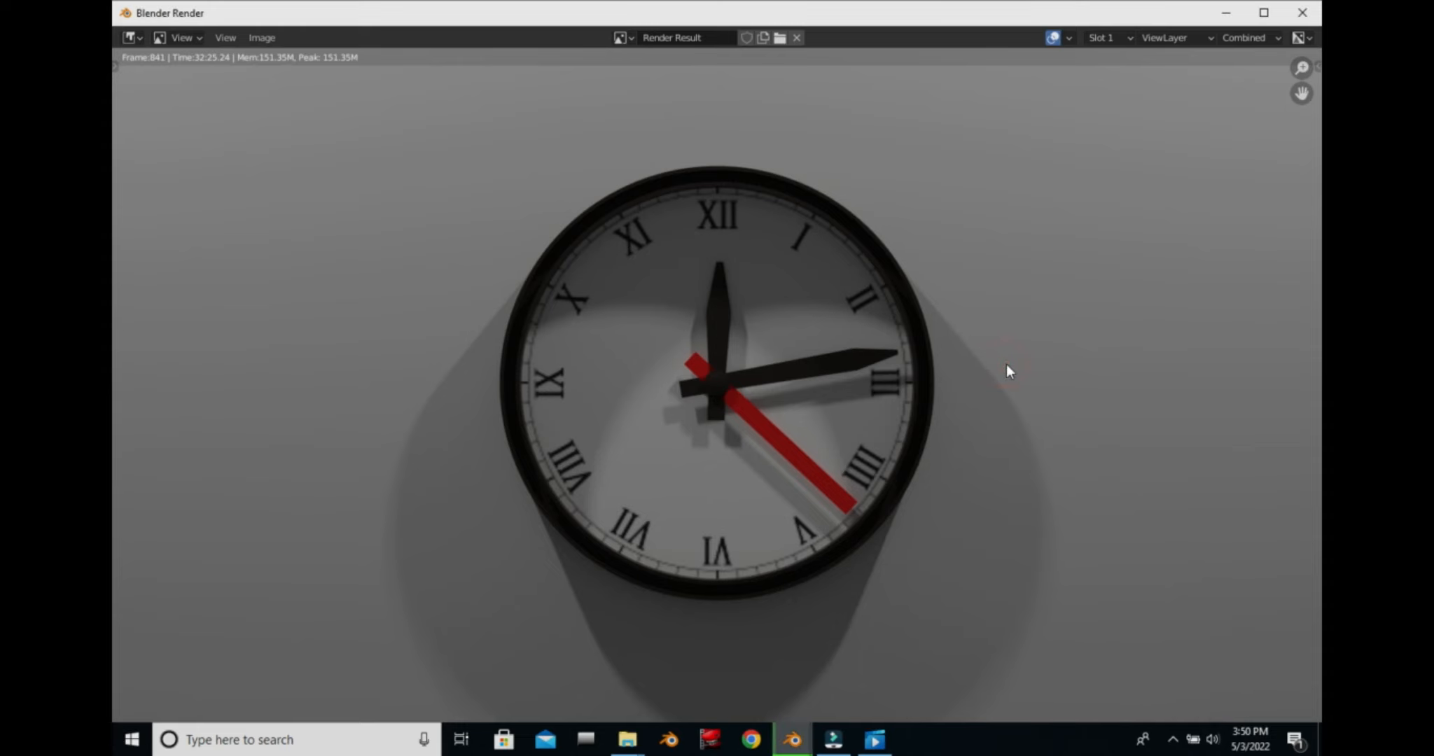
# Save the rendered clock image as a PNG named practice clock in the ZENER FILE folder.
pyautogui.hotkey('shift', 'alt', 's')
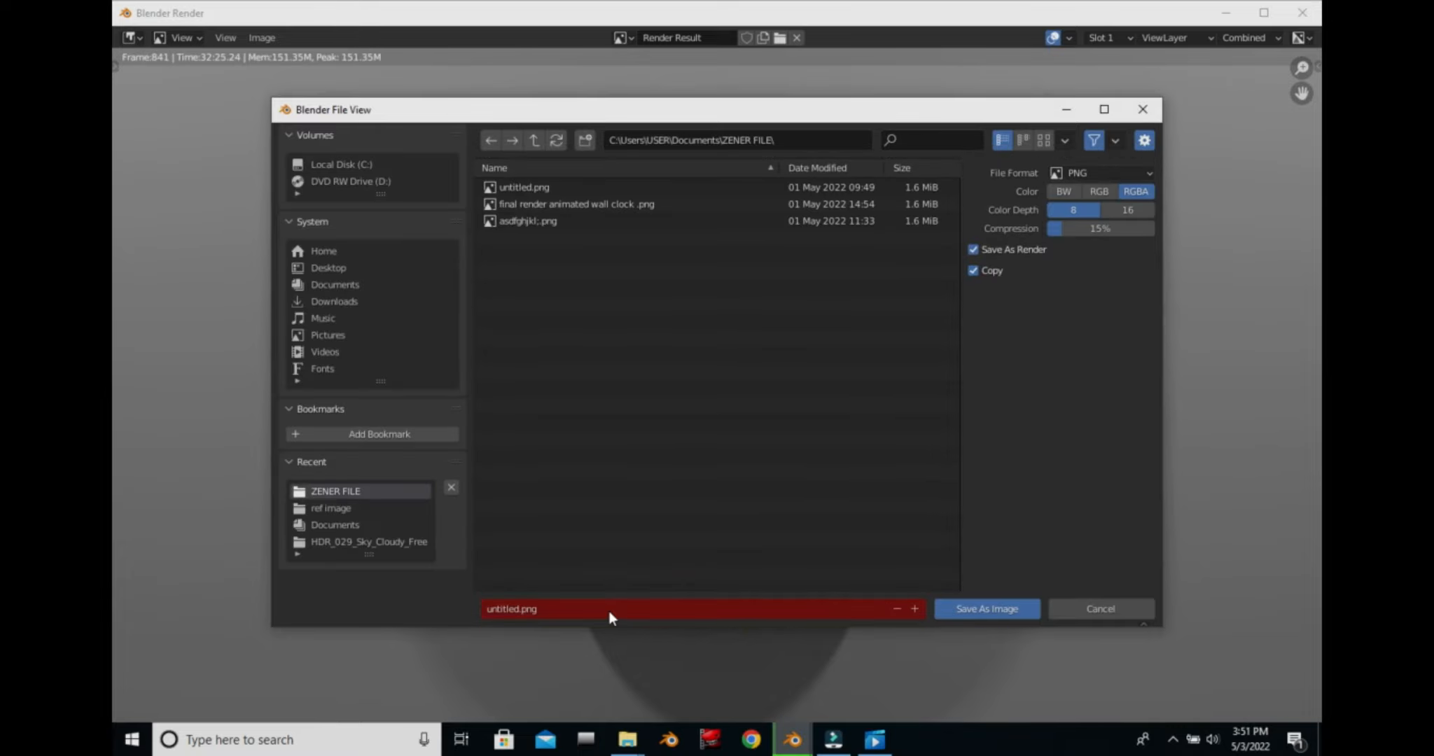
pyautogui.click(609, 612)
pyautogui.press('BackSpace')
pyautogui.write('practice clock')
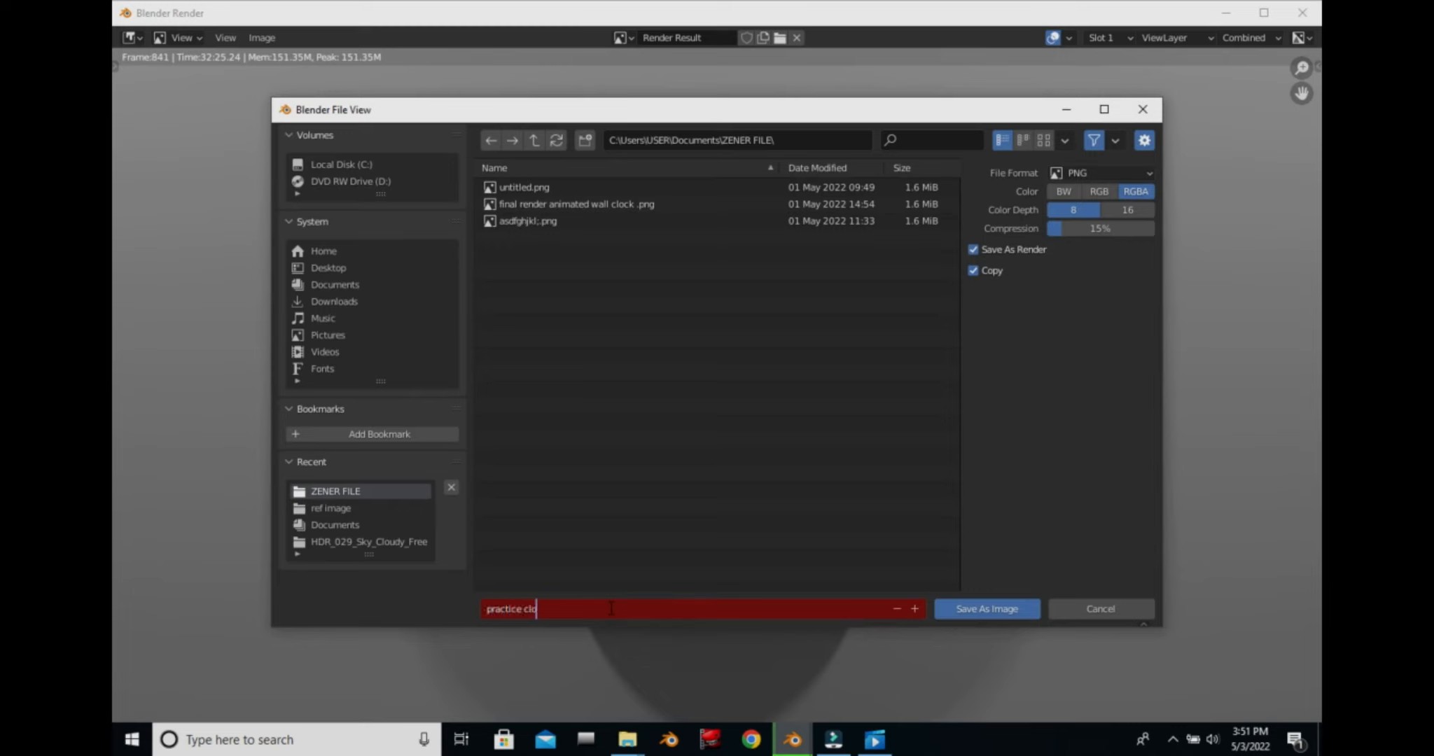